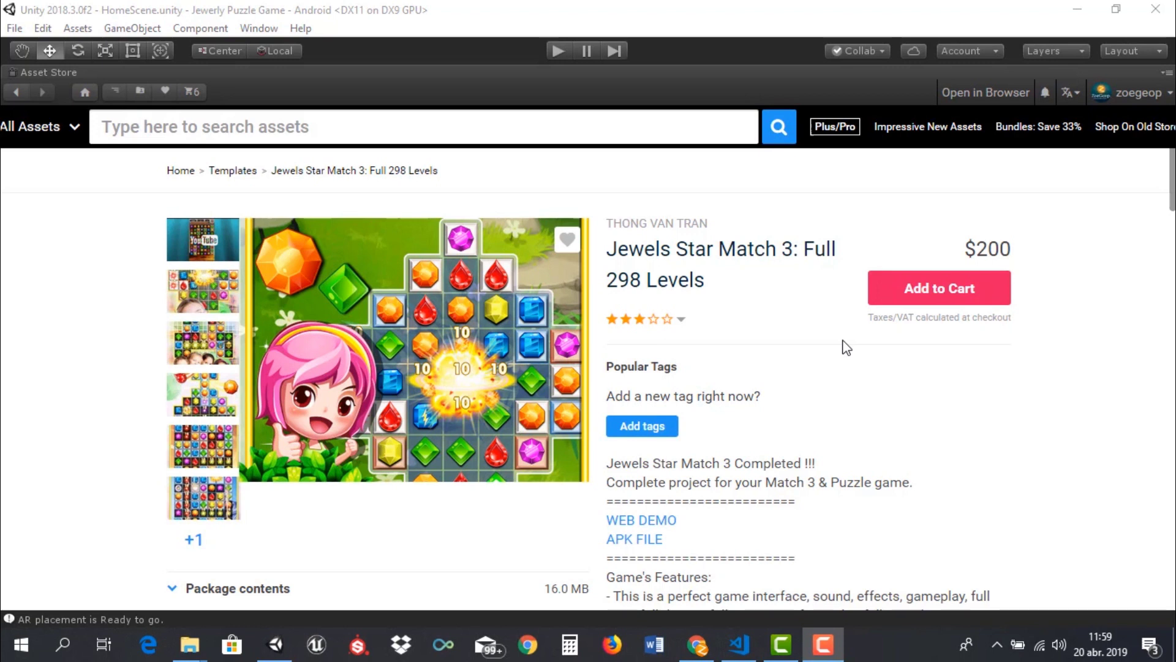
Scroll up and down through the maximized Asset Store listing
{"action": "scroll", "coordinate": [803, 356], "scroll_direction": "down", "scroll_amount": 3}
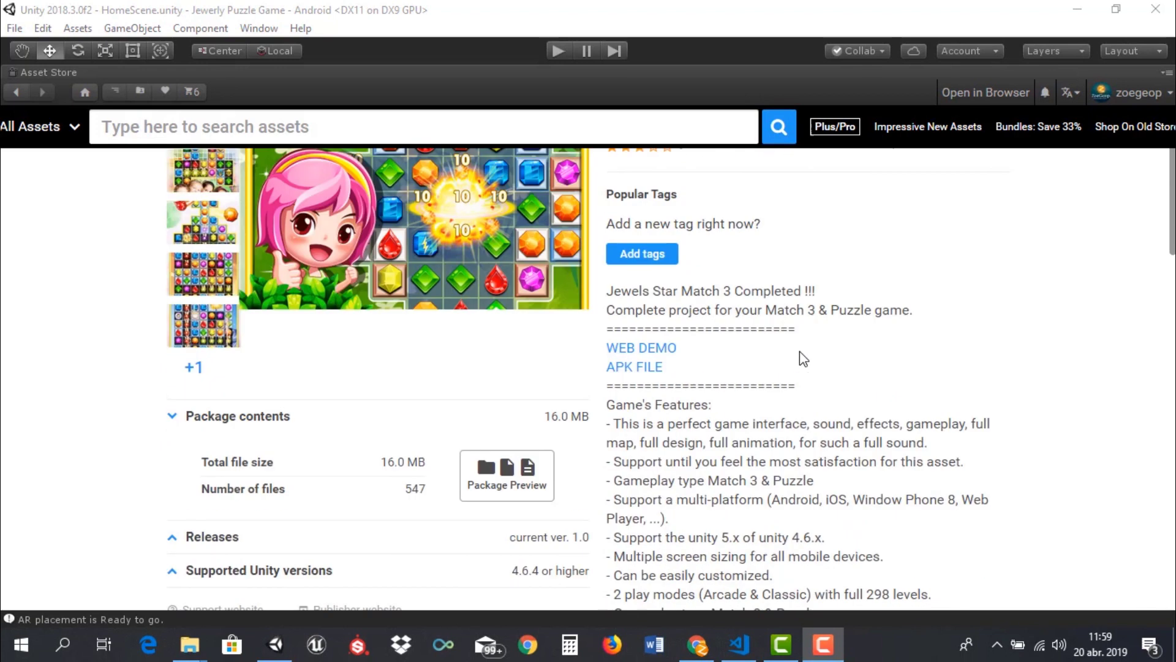
{"action": "scroll", "coordinate": [821, 354], "scroll_direction": "down", "scroll_amount": 1}
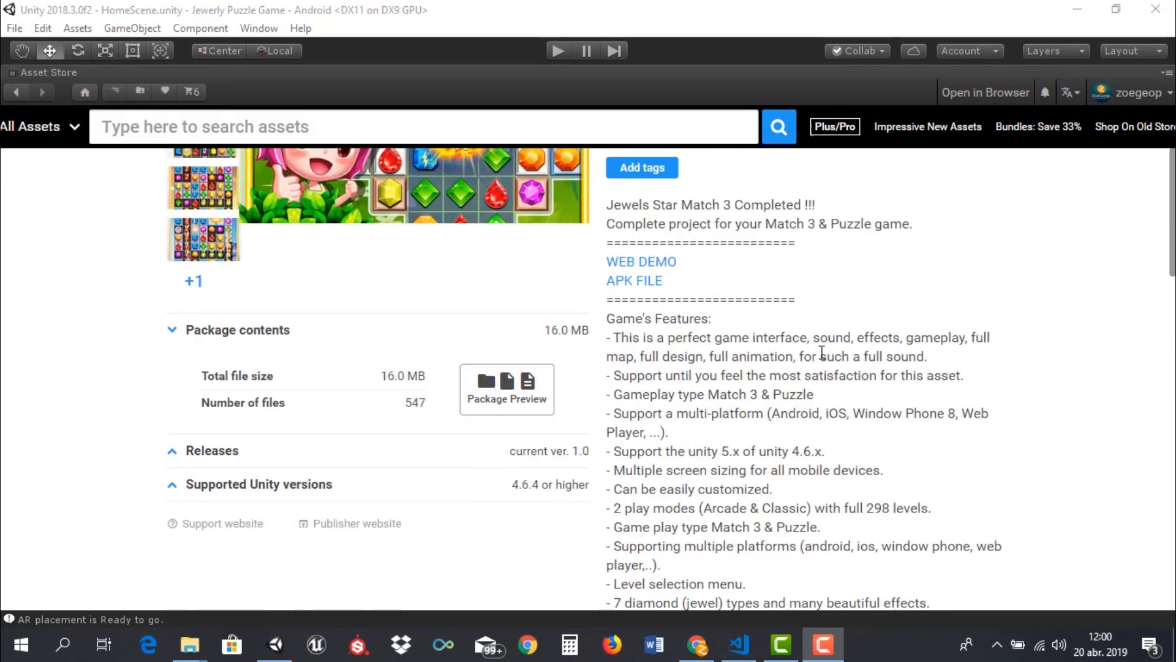
{"action": "scroll", "coordinate": [815, 358], "scroll_direction": "down", "scroll_amount": 1}
{"action": "scroll", "coordinate": [797, 343], "scroll_direction": "down", "scroll_amount": 1}
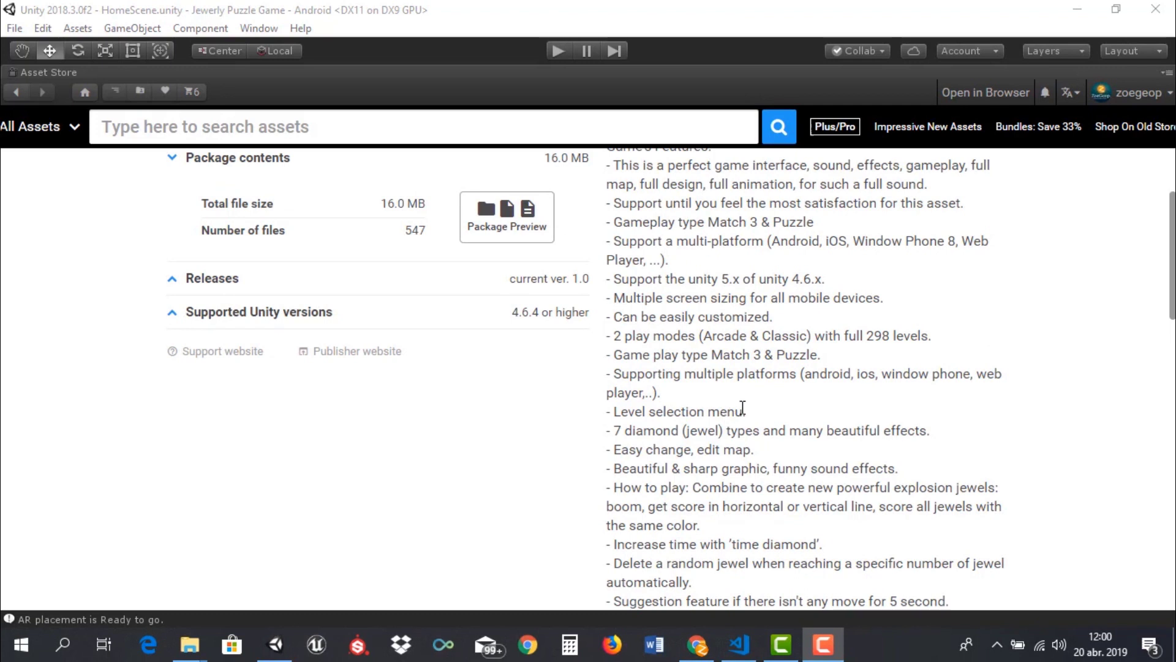
{"action": "scroll", "coordinate": [738, 404], "scroll_direction": "up", "scroll_amount": 2}
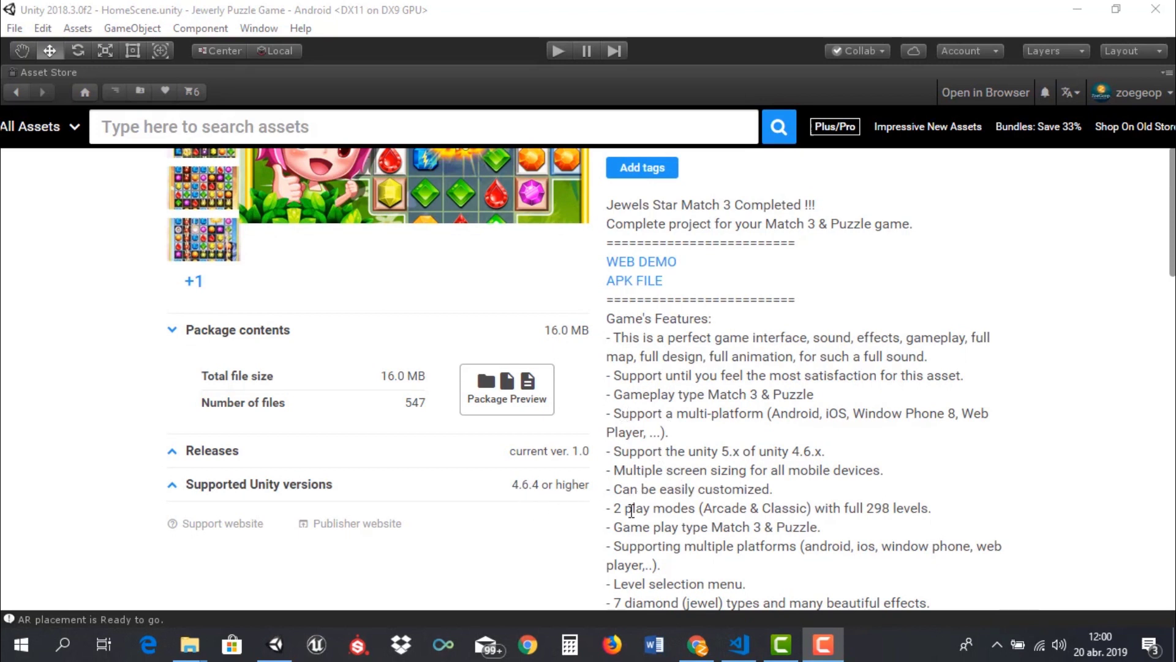
{"action": "scroll", "coordinate": [607, 433], "scroll_direction": "up", "scroll_amount": 2}
{"action": "scroll", "coordinate": [593, 438], "scroll_direction": "down", "scroll_amount": 2}
{"action": "scroll", "coordinate": [762, 415], "scroll_direction": "down", "scroll_amount": 3}
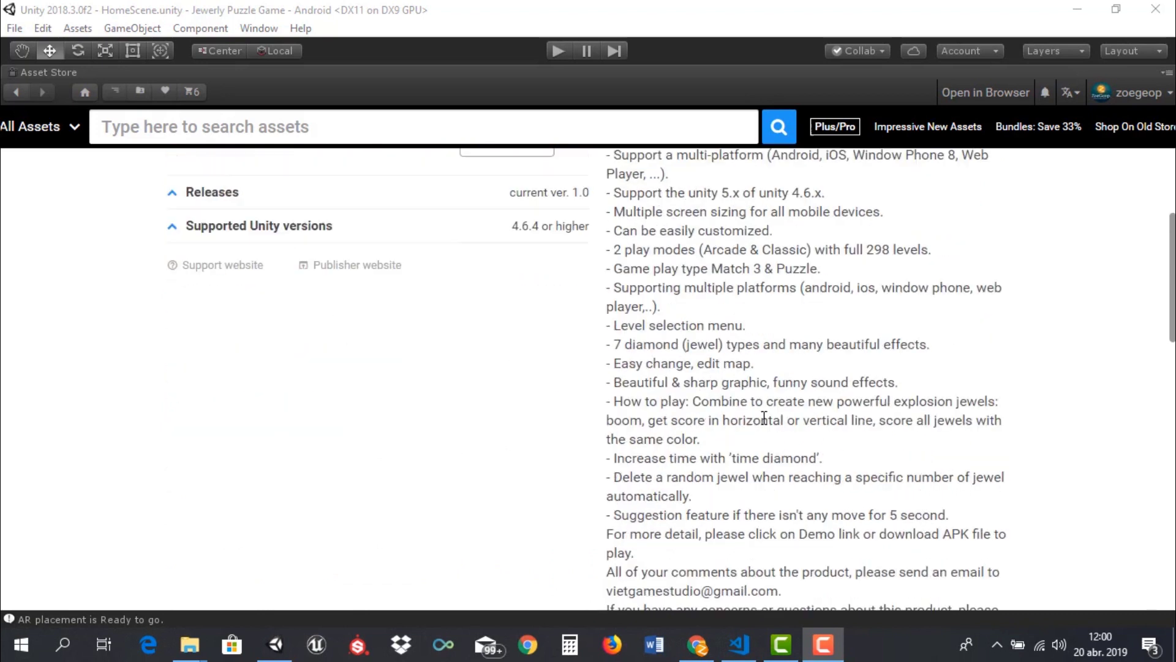
{"action": "scroll", "coordinate": [784, 384], "scroll_direction": "down", "scroll_amount": 5}
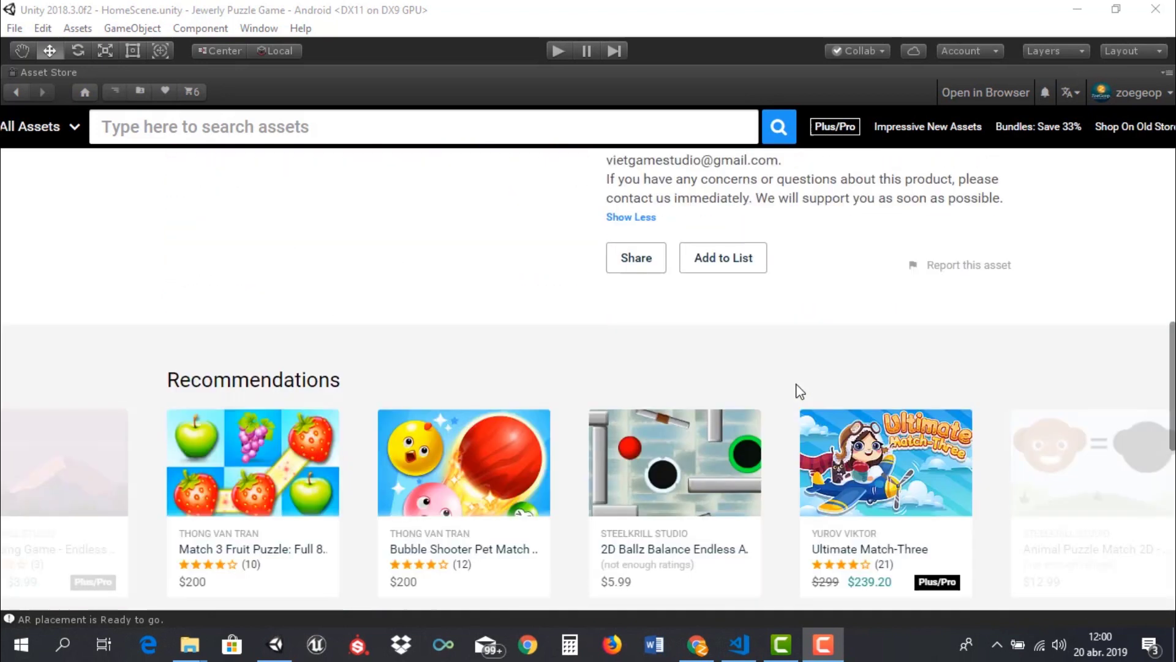
{"action": "scroll", "coordinate": [775, 392], "scroll_direction": "down", "scroll_amount": 3}
{"action": "scroll", "coordinate": [772, 403], "scroll_direction": "down", "scroll_amount": 2}
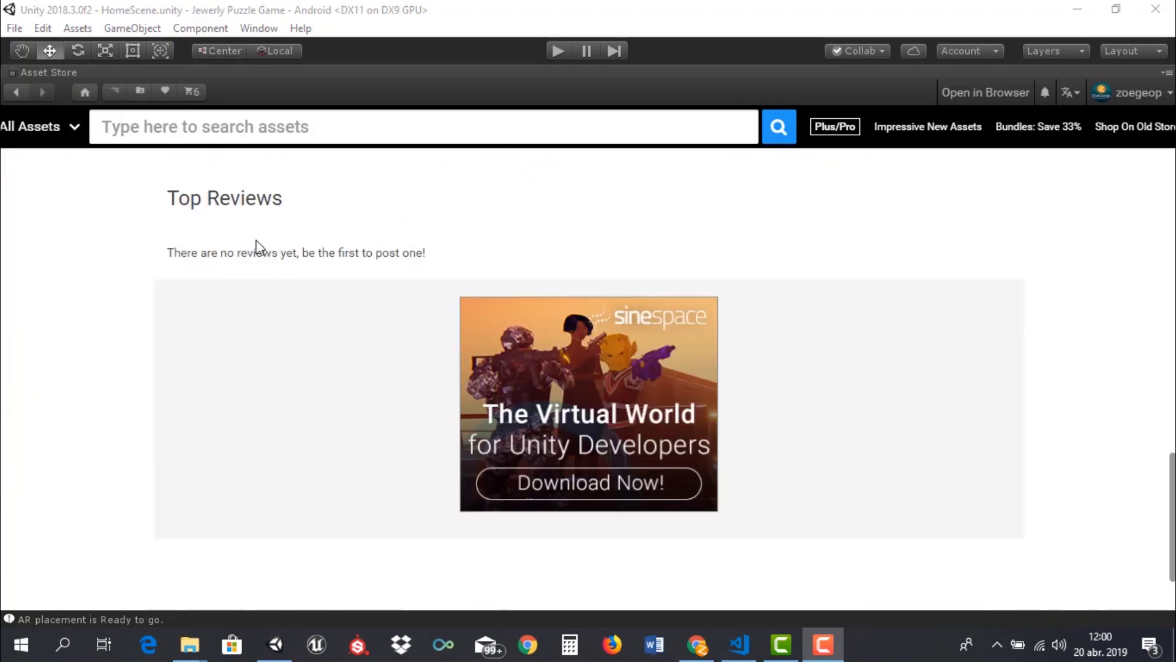
{"action": "scroll", "coordinate": [173, 356], "scroll_direction": "down", "scroll_amount": 2}
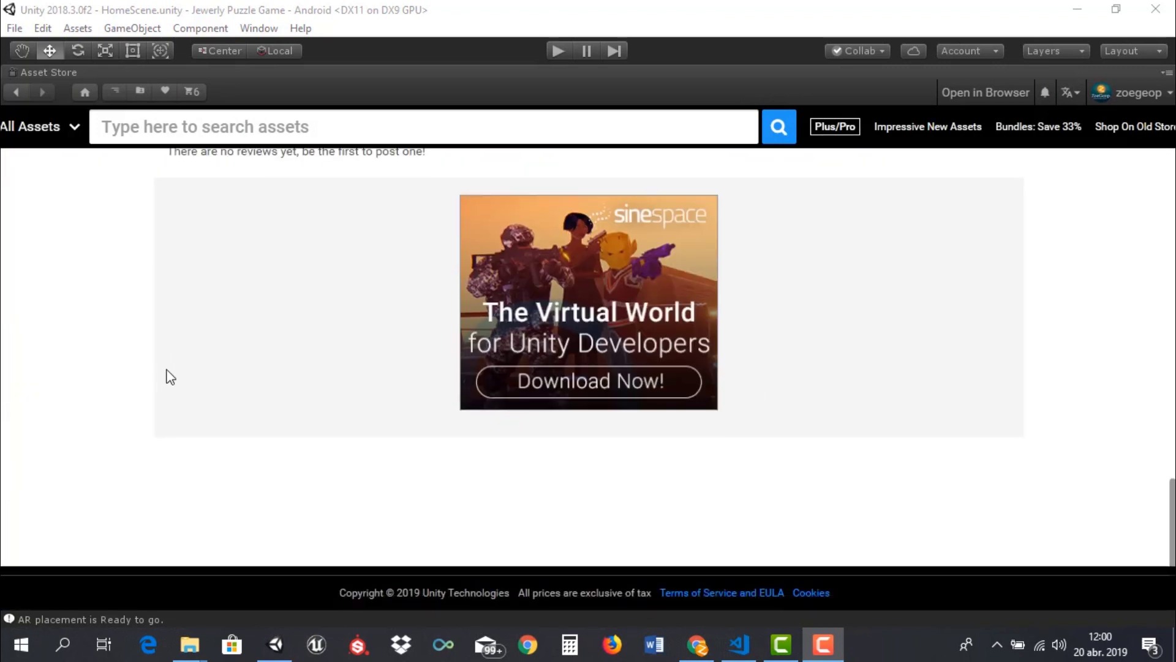
{"action": "scroll", "coordinate": [171, 377], "scroll_direction": "up", "scroll_amount": 2}
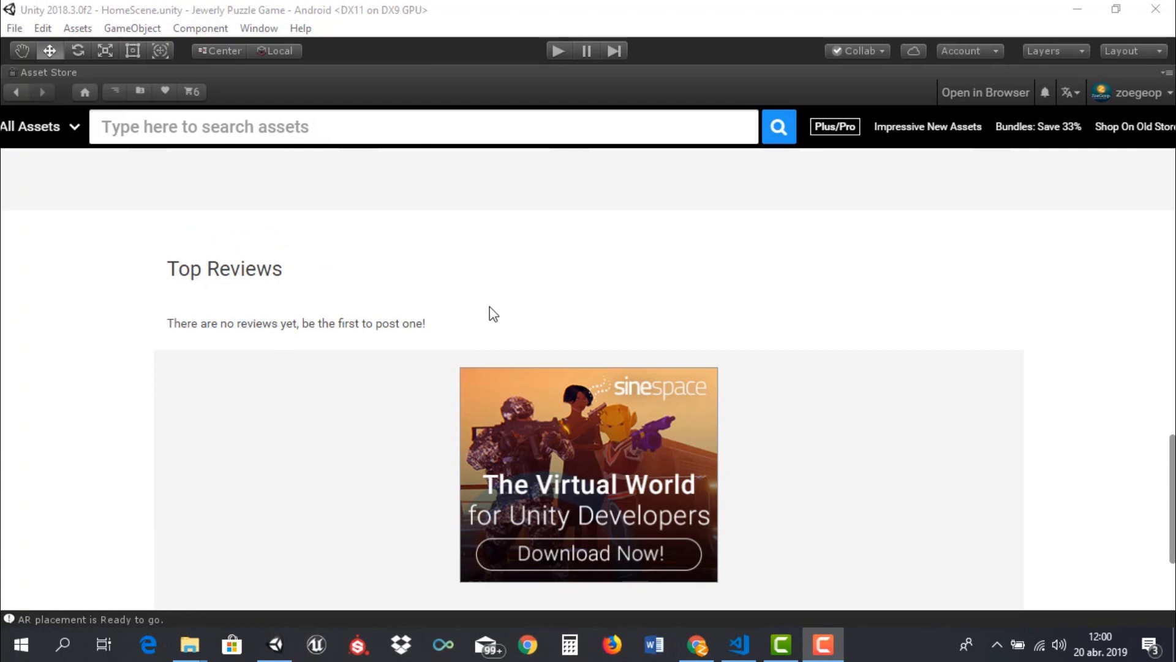
{"action": "scroll", "coordinate": [514, 304], "scroll_direction": "up", "scroll_amount": 3}
{"action": "scroll", "coordinate": [557, 304], "scroll_direction": "up", "scroll_amount": 4}
{"action": "scroll", "coordinate": [549, 326], "scroll_direction": "up", "scroll_amount": 5}
{"action": "scroll", "coordinate": [655, 307], "scroll_direction": "up", "scroll_amount": 2}
{"action": "scroll", "coordinate": [655, 306], "scroll_direction": "up", "scroll_amount": 1}
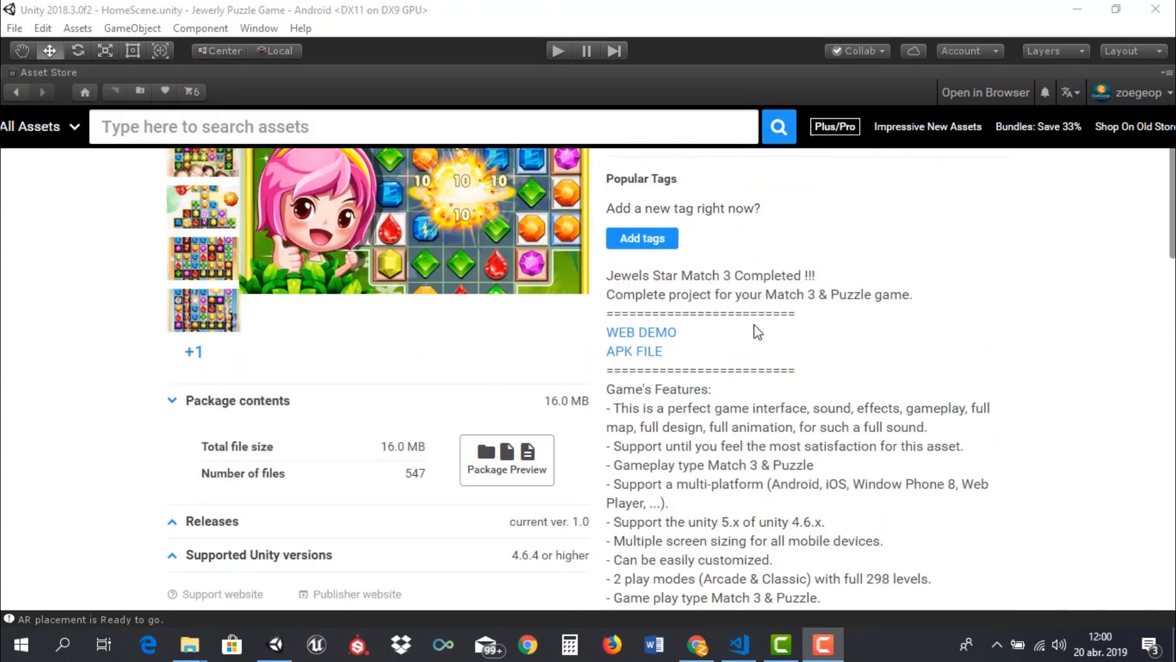
{"action": "scroll", "coordinate": [734, 339], "scroll_direction": "up", "scroll_amount": 3}
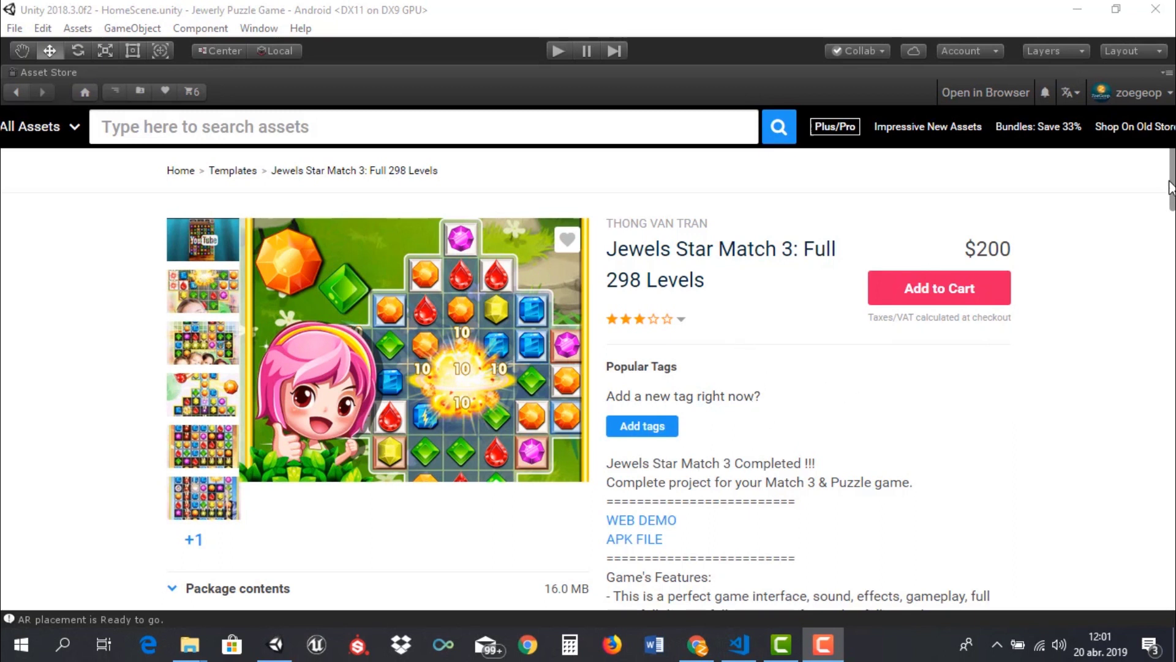
Un-maximize the Asset Store panel and show the HomeScene menu in the Game view
{"action": "left_click", "coordinate": [1166, 72]}
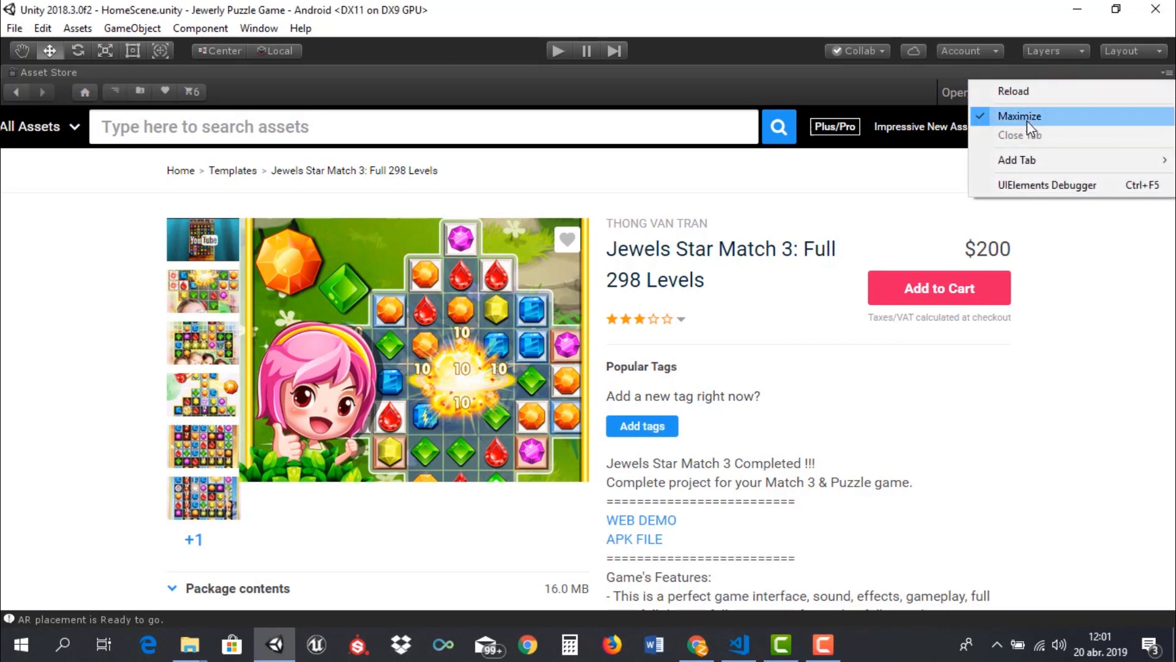
{"action": "left_click", "coordinate": [1027, 118]}
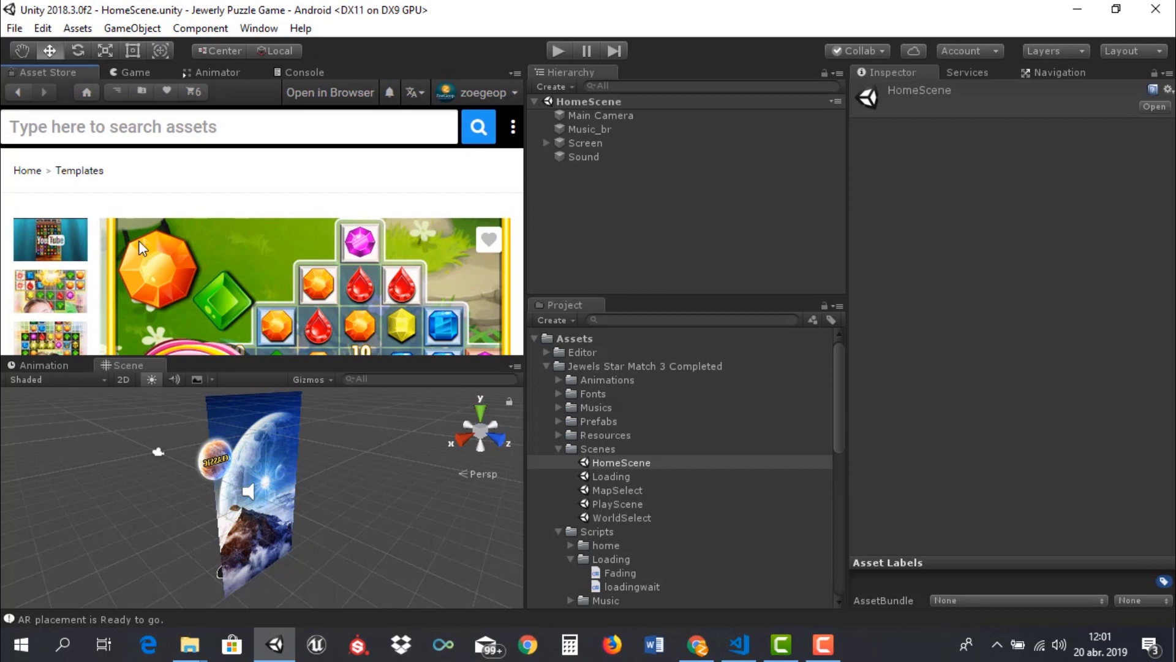
{"action": "scroll", "coordinate": [296, 233], "scroll_direction": "down", "scroll_amount": 5}
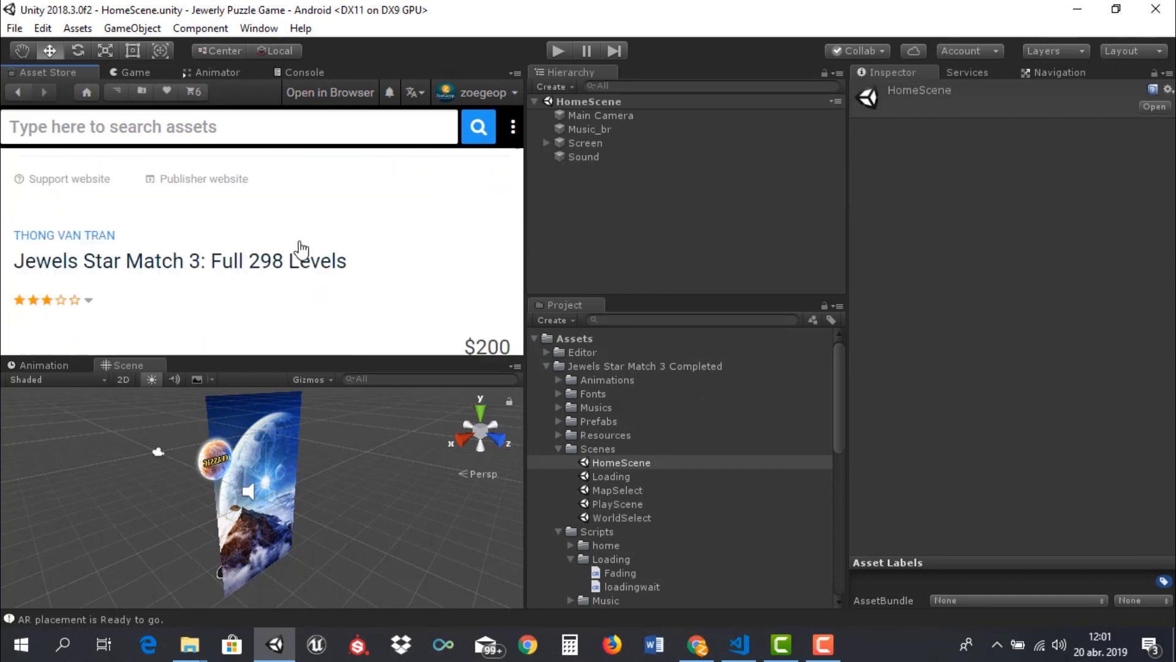
{"action": "scroll", "coordinate": [301, 250], "scroll_direction": "up", "scroll_amount": 10}
{"action": "scroll", "coordinate": [303, 245], "scroll_direction": "down", "scroll_amount": 3}
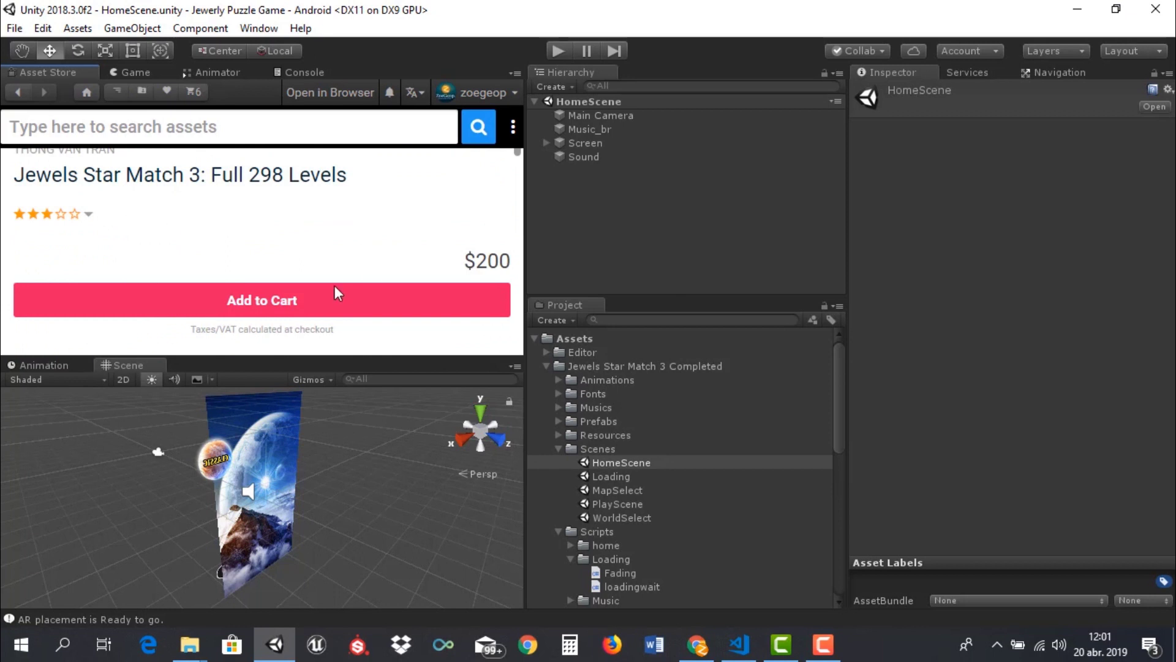
{"action": "scroll", "coordinate": [379, 280], "scroll_direction": "up", "scroll_amount": 3}
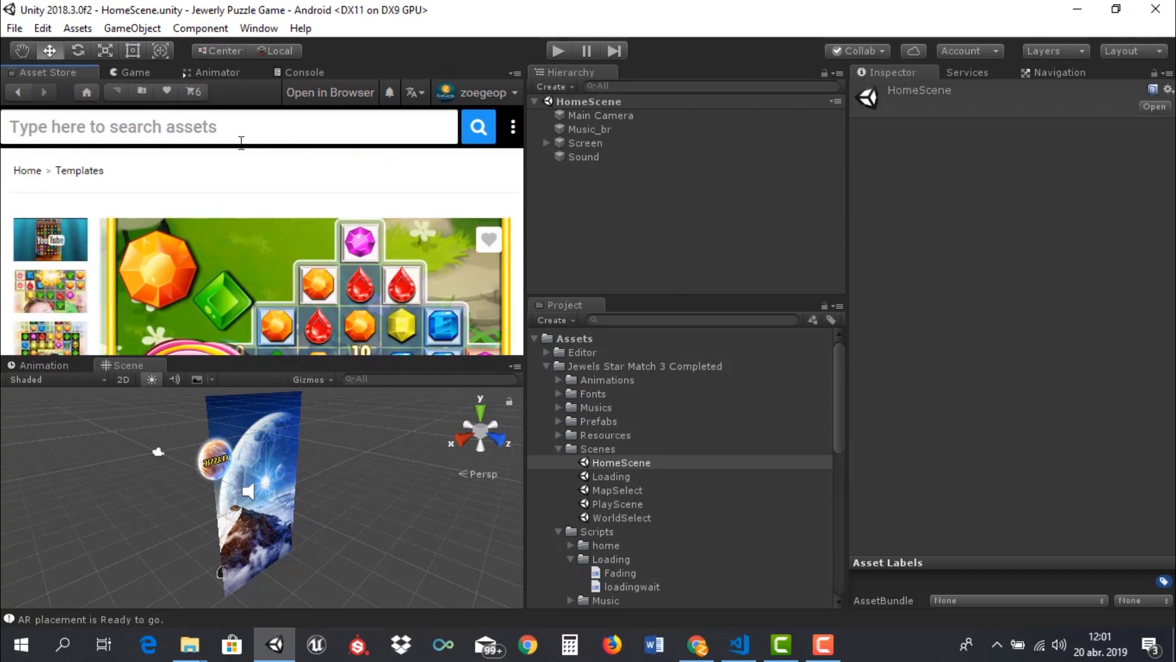
{"action": "left_click", "coordinate": [125, 73]}
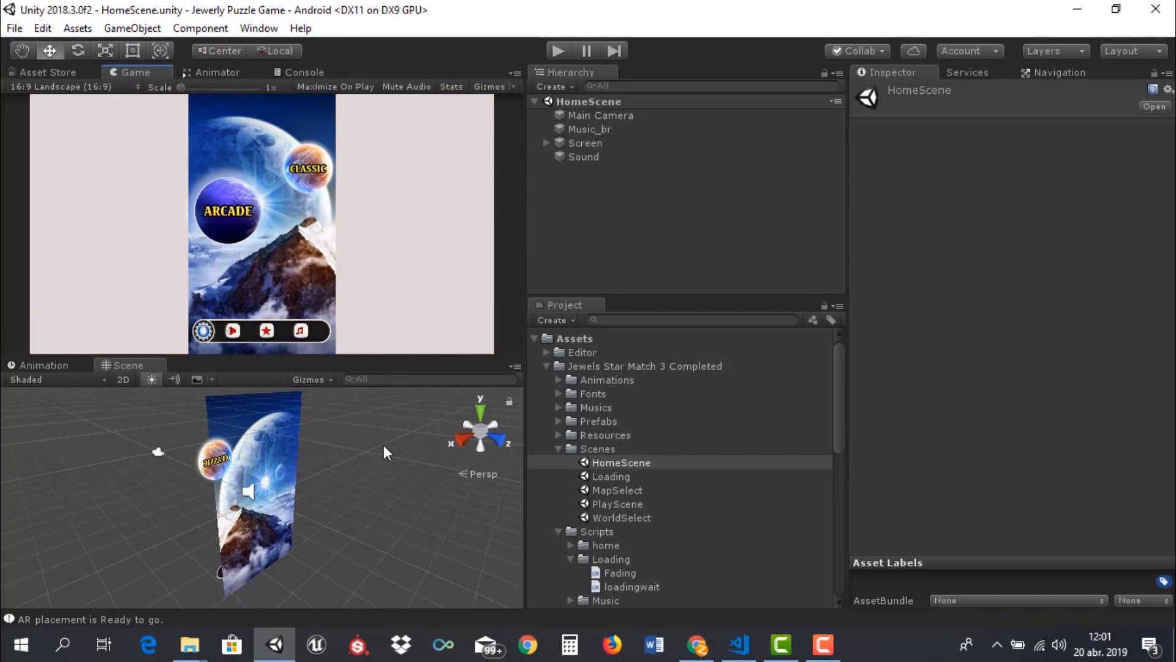
Select the Jewels Star Match 3 Completed folder and inspect the DataLoader, WorldTouch and WorldMove scripts
{"action": "left_click", "coordinate": [581, 369]}
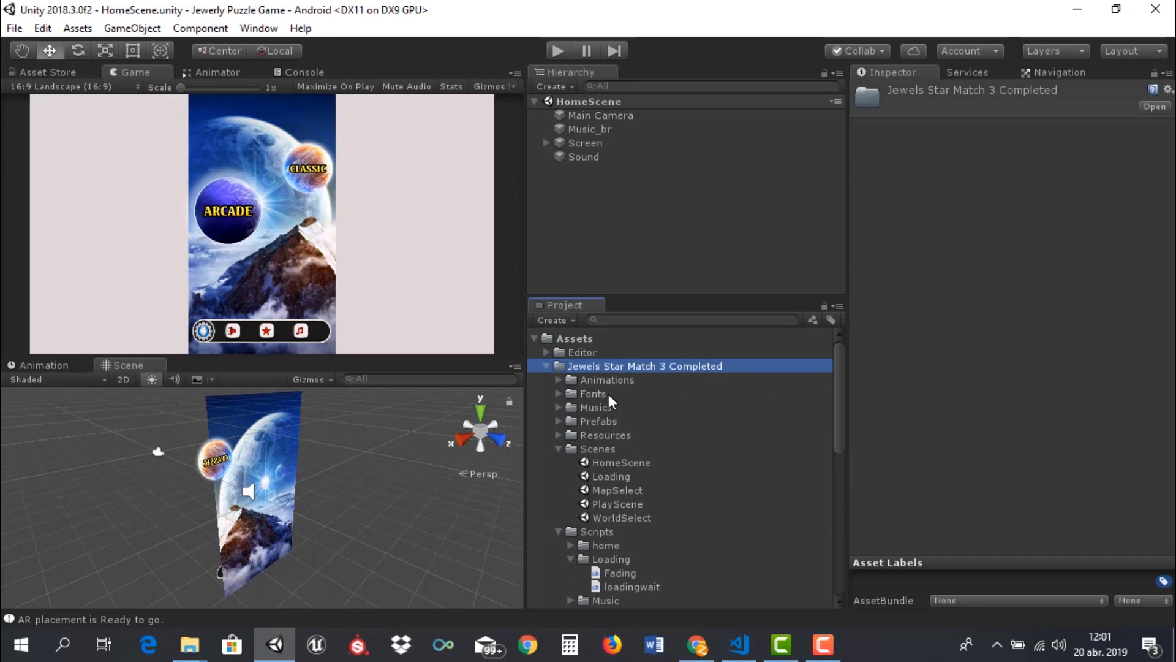
{"action": "scroll", "coordinate": [615, 417], "scroll_direction": "down", "scroll_amount": 5}
{"action": "scroll", "coordinate": [620, 436], "scroll_direction": "down", "scroll_amount": 4}
{"action": "scroll", "coordinate": [620, 436], "scroll_direction": "down", "scroll_amount": 4}
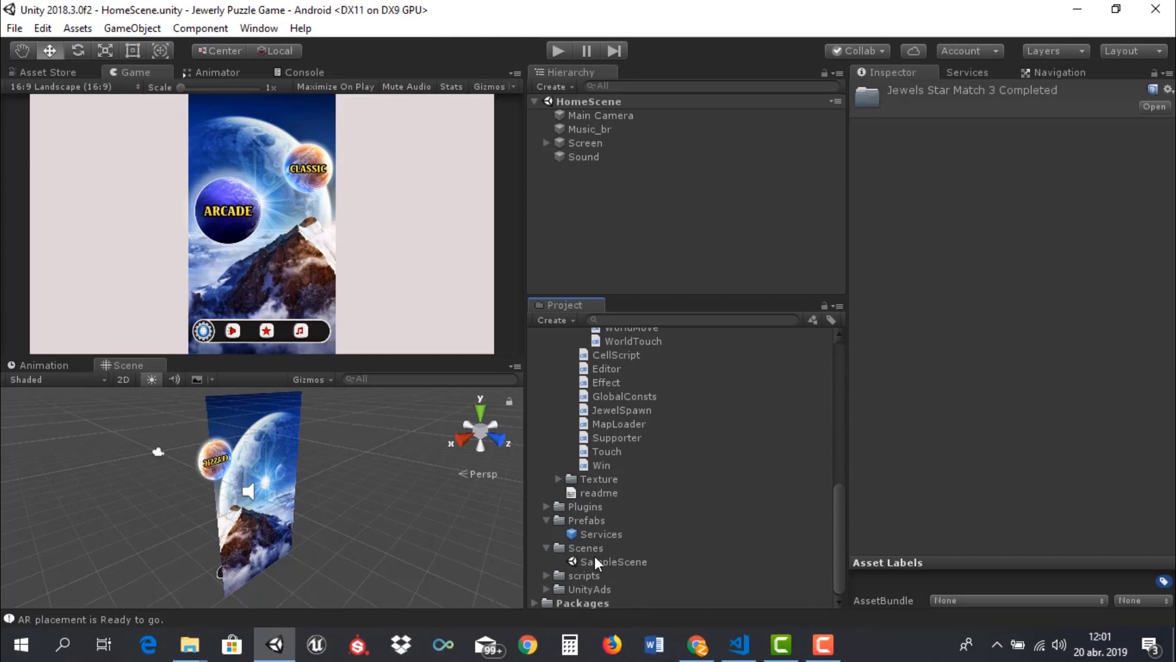
{"action": "scroll", "coordinate": [599, 514], "scroll_direction": "up", "scroll_amount": 3}
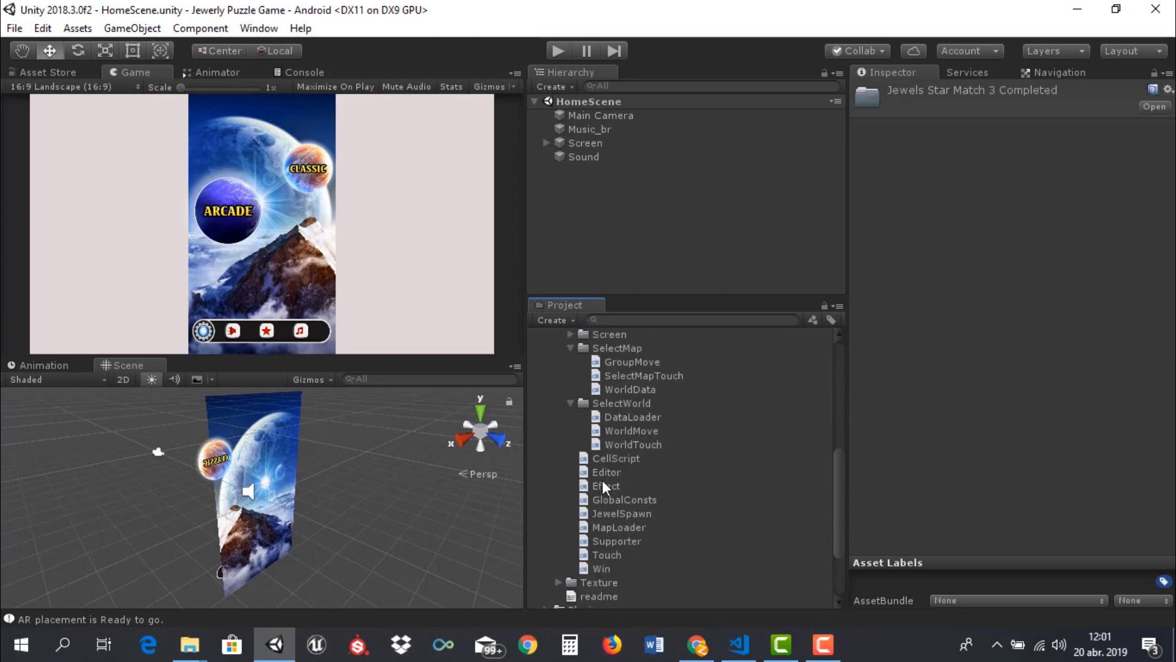
{"action": "left_click", "coordinate": [619, 419]}
{"action": "left_click", "coordinate": [617, 443]}
{"action": "left_click", "coordinate": [616, 432]}
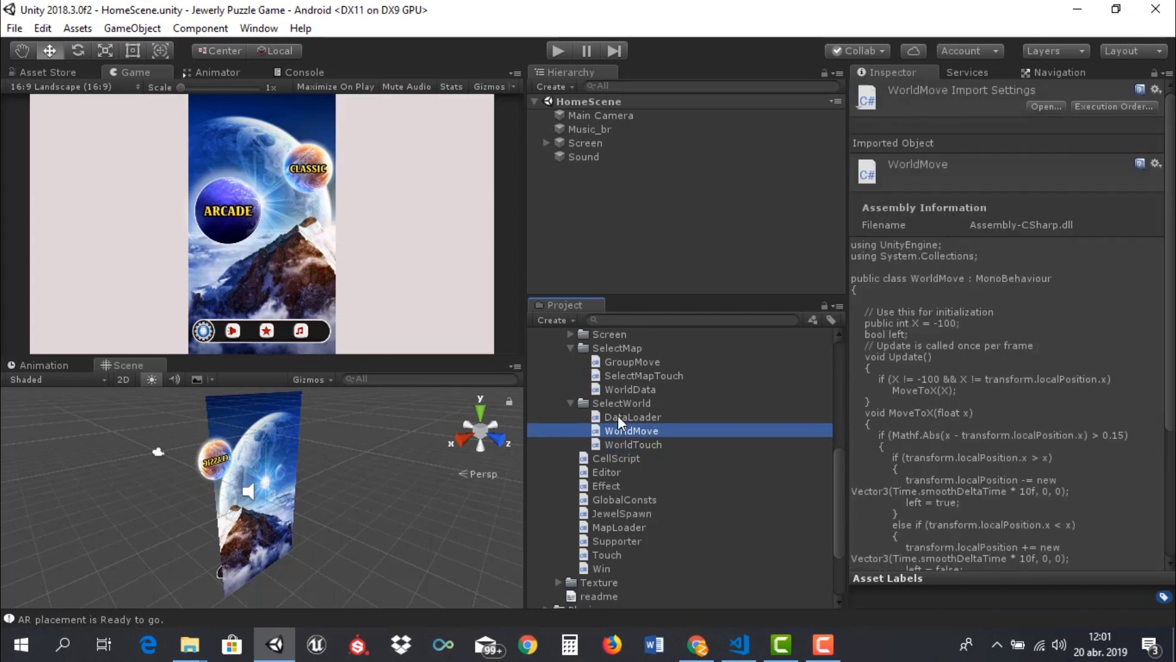
{"action": "left_click", "coordinate": [619, 418]}
Inspect the GroupMove, SelectMapTouch and WorldData scripts
{"action": "scroll", "coordinate": [623, 420], "scroll_direction": "up", "scroll_amount": 2}
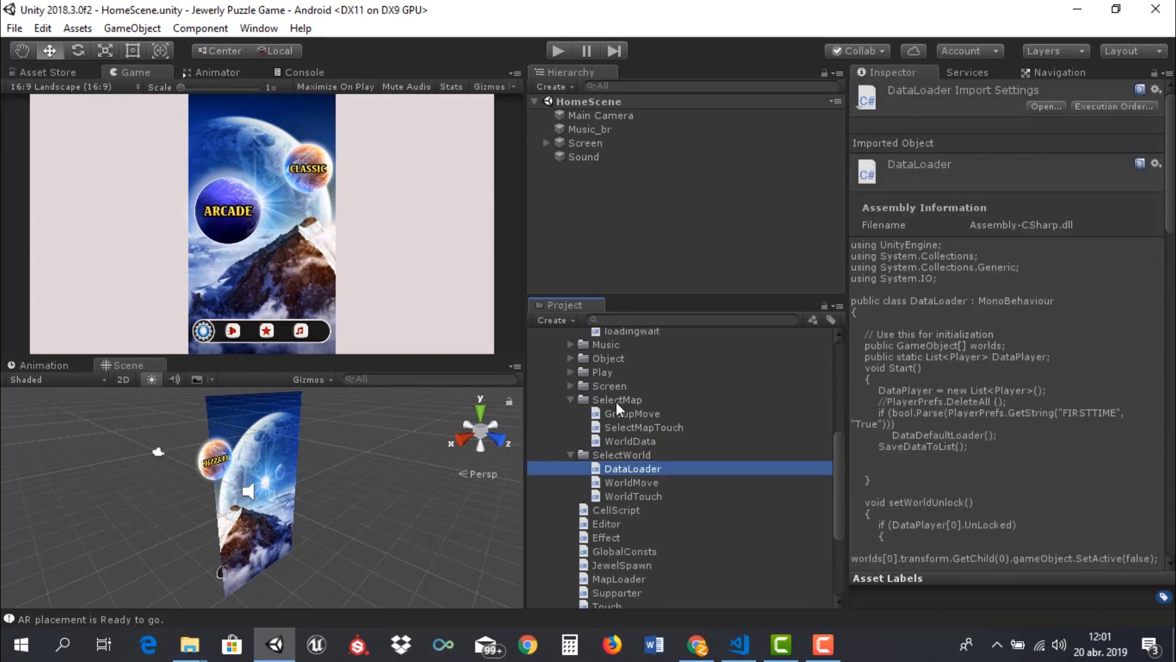
{"action": "left_click", "coordinate": [613, 411]}
{"action": "left_click", "coordinate": [618, 425]}
{"action": "left_click", "coordinate": [618, 438]}
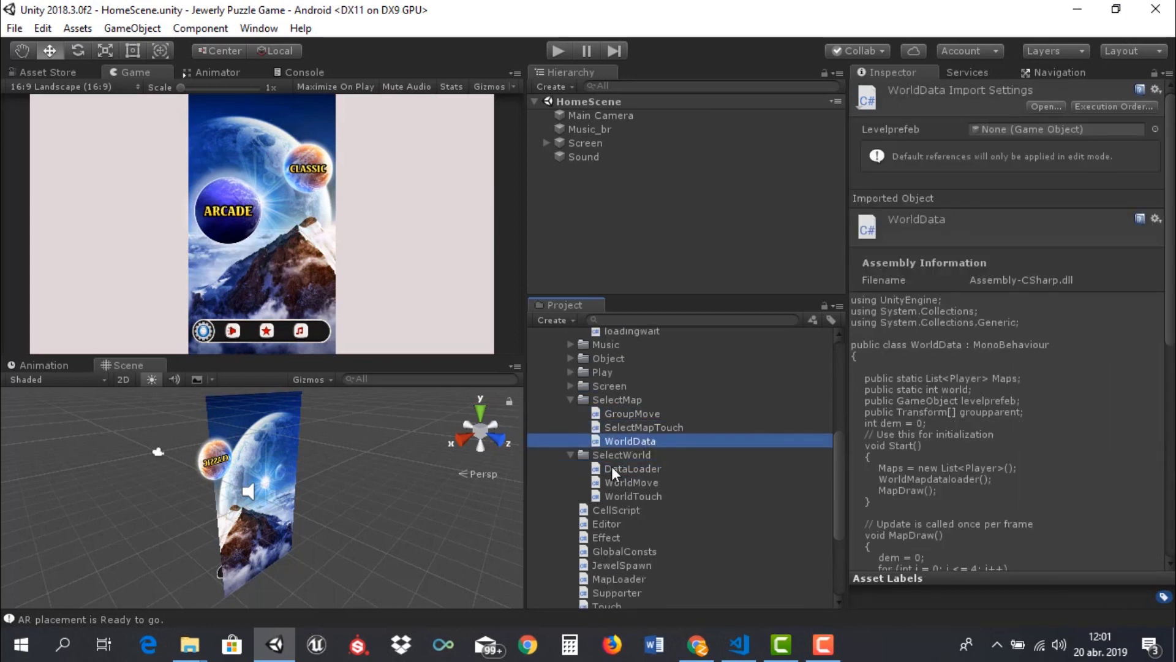
Preview the Screen folder's Screenresuluton script, then the Play folder's LoseUI, ending on EffectTimer
{"action": "scroll", "coordinate": [612, 466], "scroll_direction": "up", "scroll_amount": 2}
{"action": "left_click", "coordinate": [569, 438]}
{"action": "left_click", "coordinate": [618, 452]}
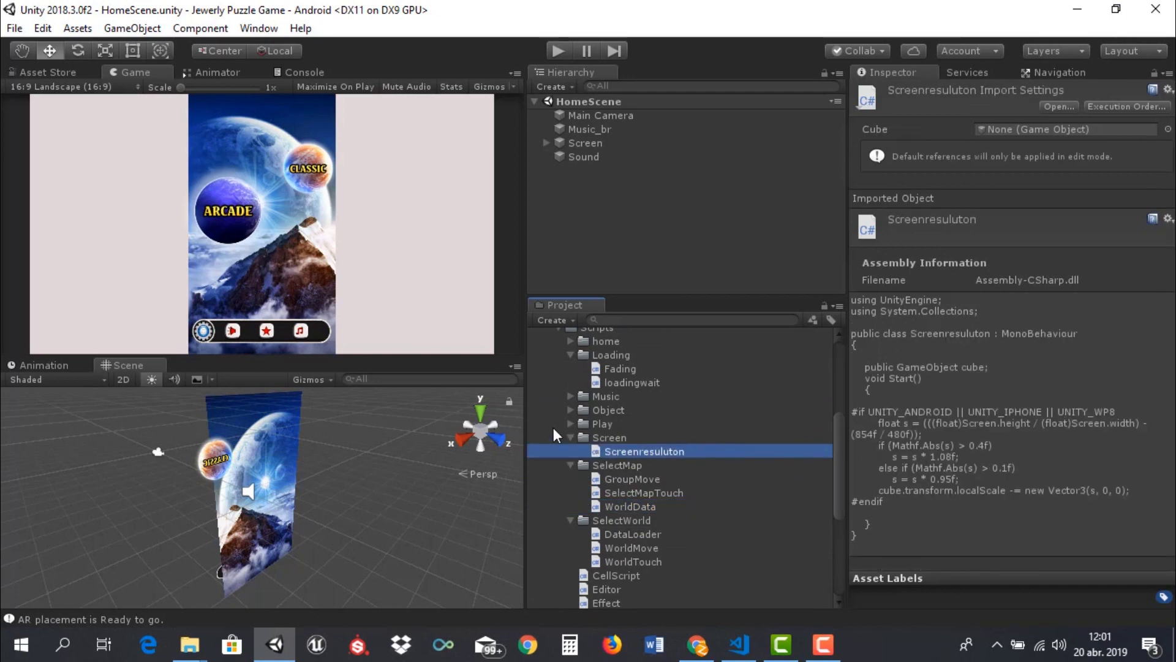
{"action": "left_click", "coordinate": [571, 424]}
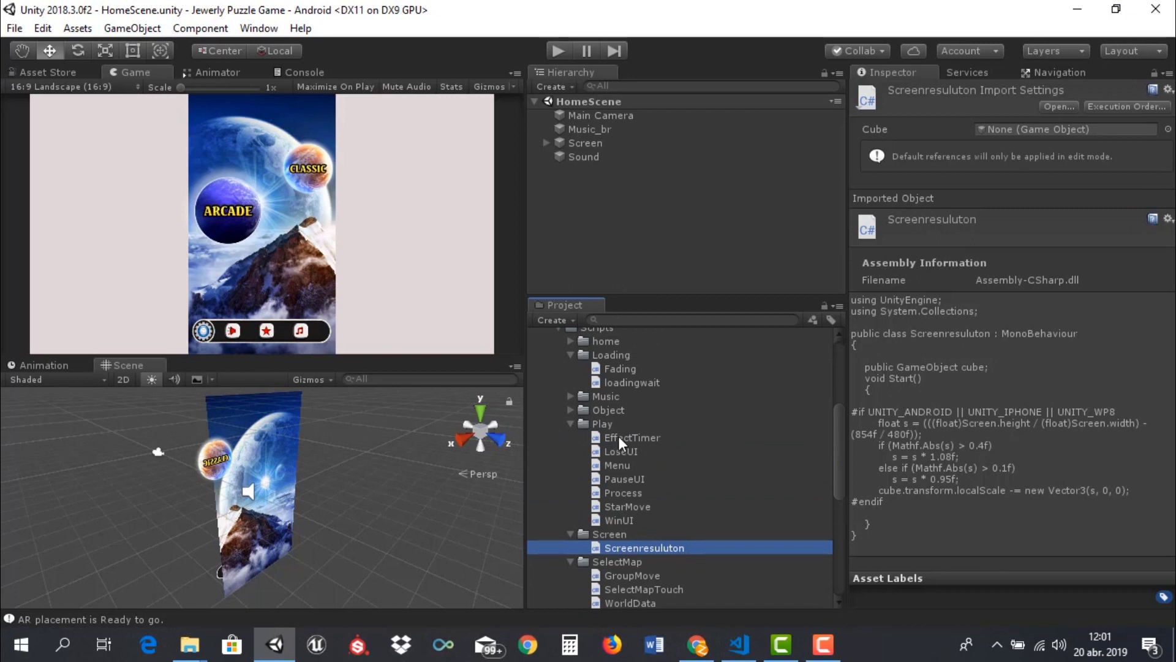
{"action": "left_click", "coordinate": [619, 436]}
{"action": "left_click", "coordinate": [617, 454]}
{"action": "left_click", "coordinate": [640, 438]}
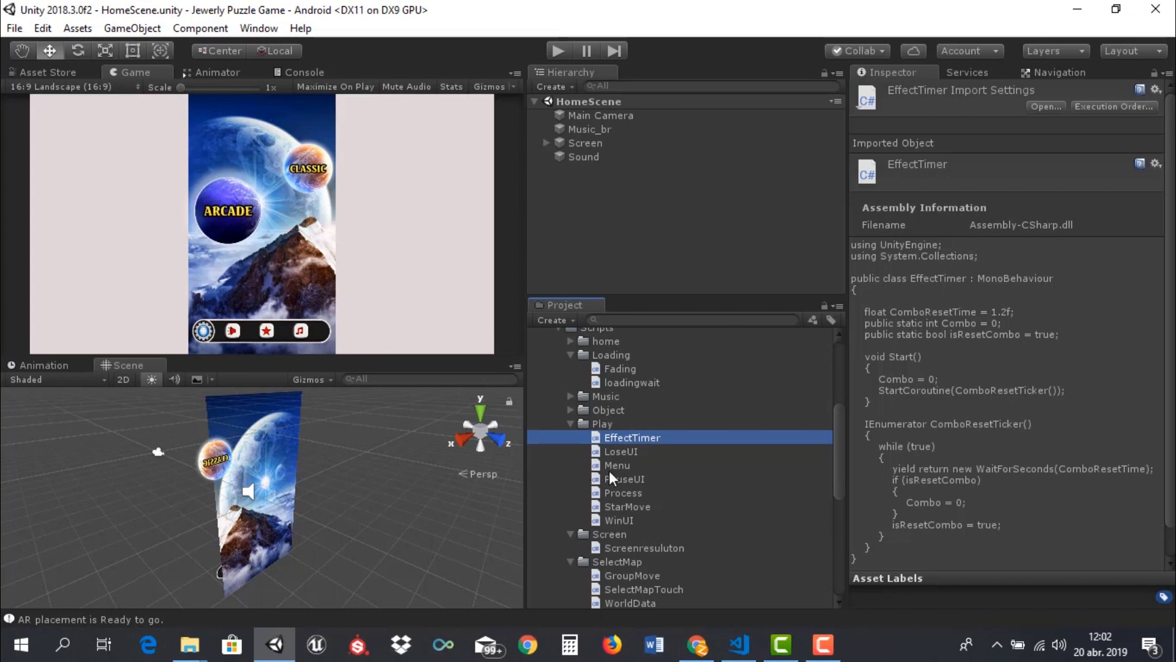
View the code of the Menu, LoseUI, PauseUI and StarMove scripts
{"action": "left_click", "coordinate": [627, 464]}
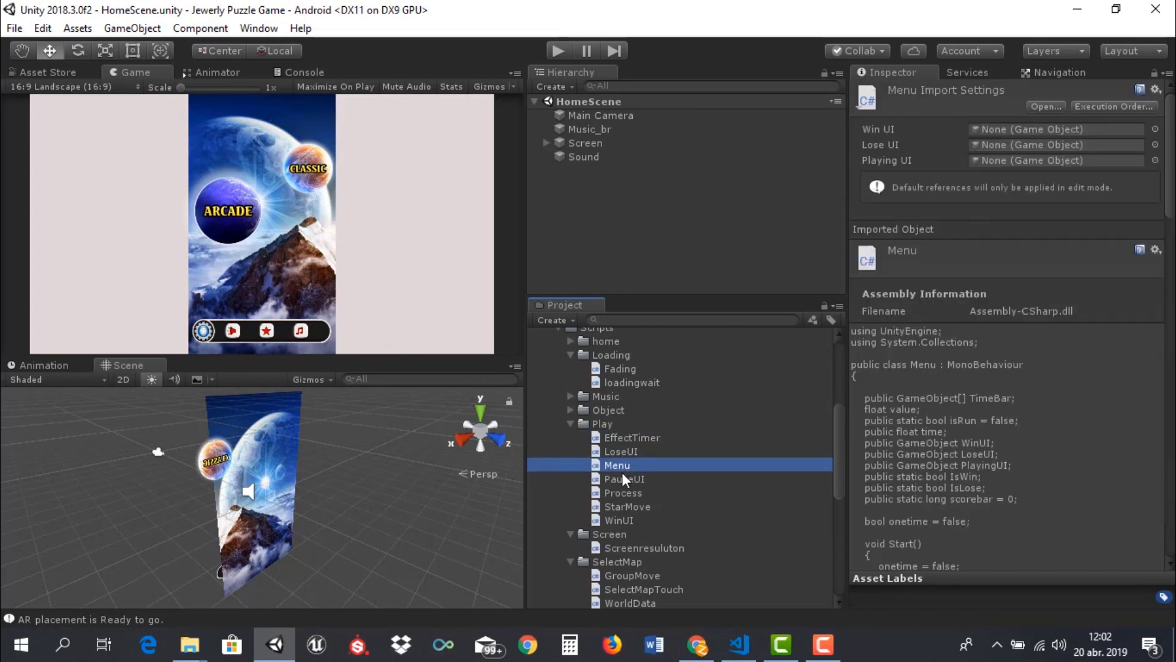
{"action": "left_click", "coordinate": [630, 455]}
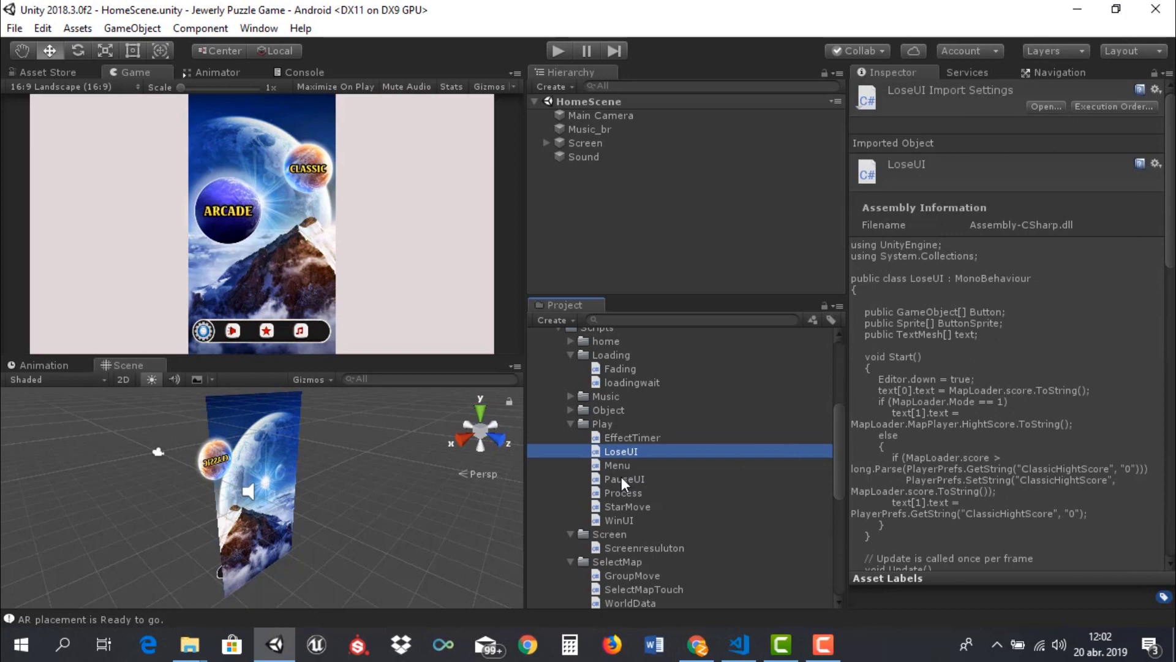
{"action": "left_click", "coordinate": [619, 480]}
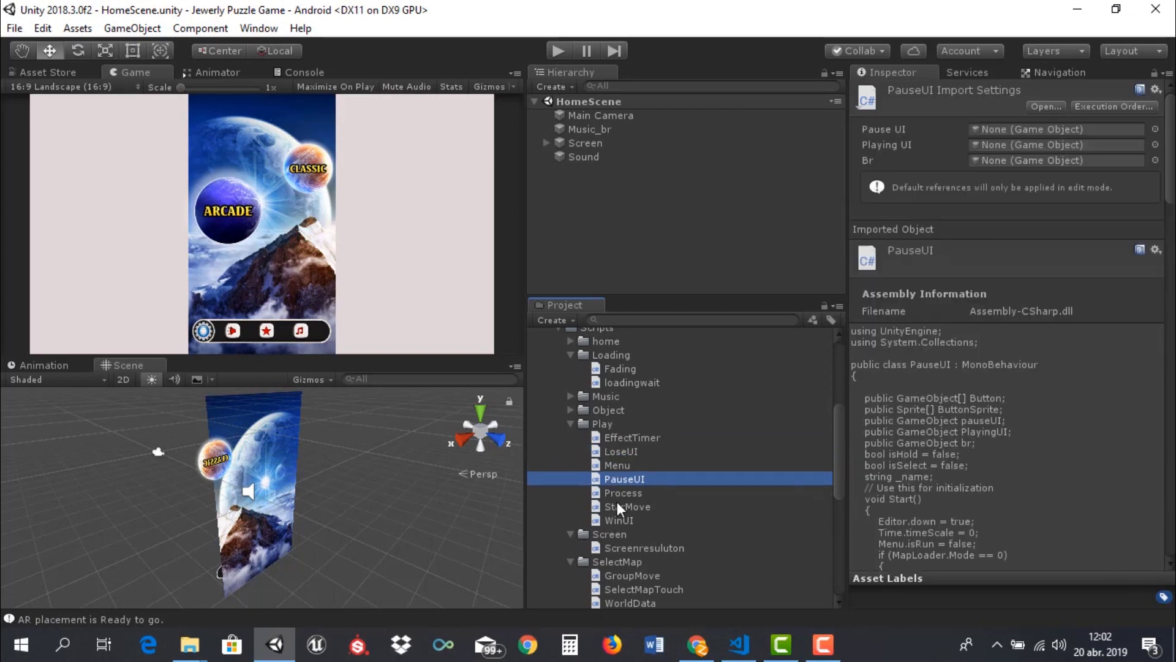
{"action": "left_click", "coordinate": [624, 507]}
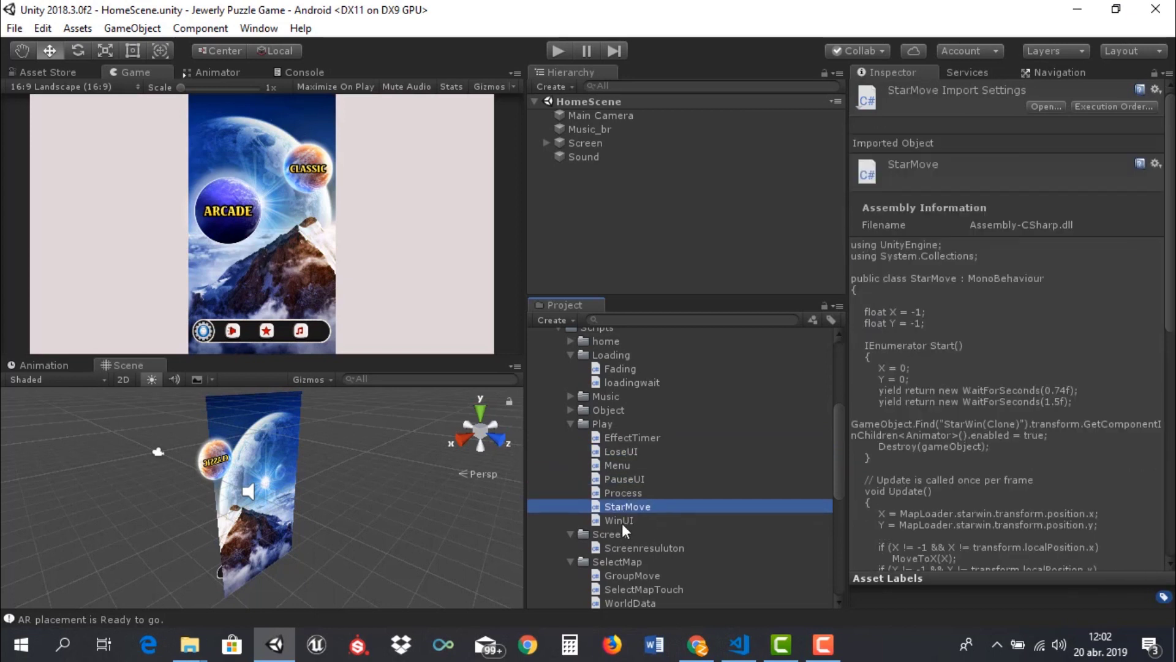
Expand the Object scripts folder and view the Jewel, level and Player scripts
{"action": "left_click", "coordinate": [570, 410]}
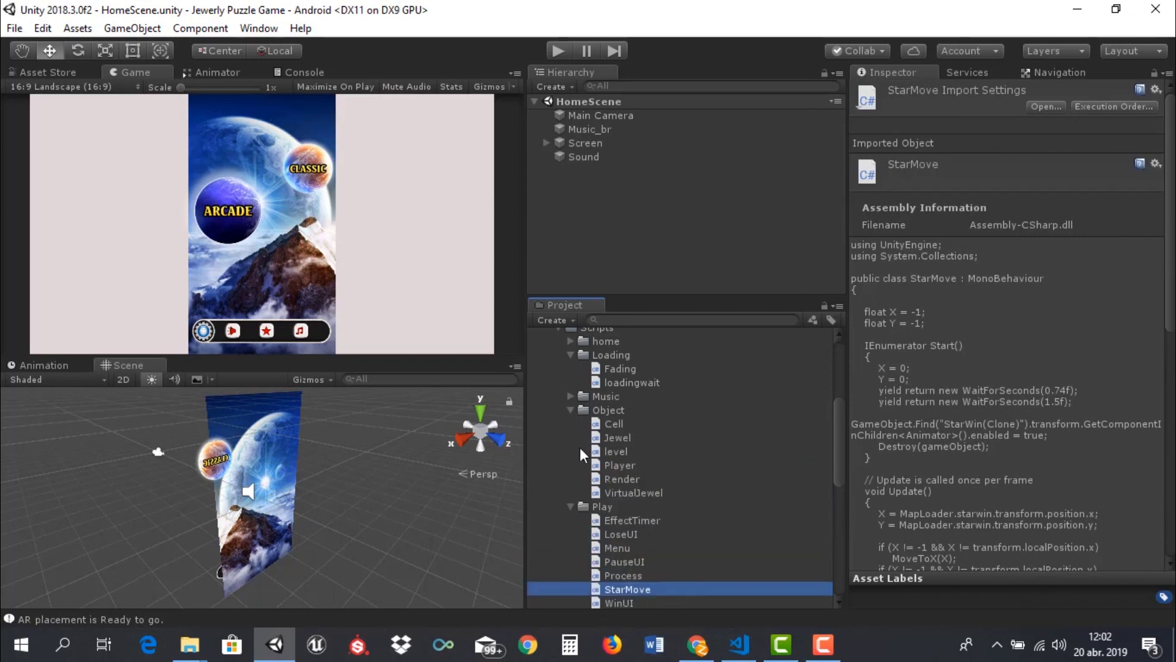
{"action": "left_click", "coordinate": [615, 440]}
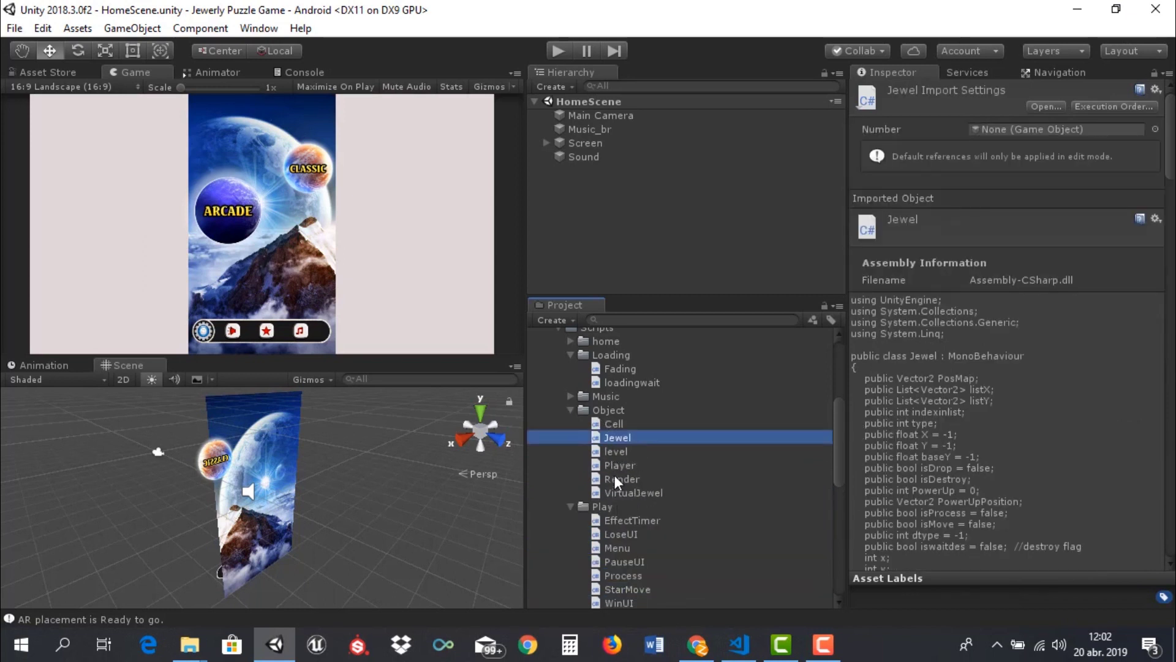
{"action": "left_click", "coordinate": [613, 453]}
{"action": "left_click", "coordinate": [613, 464]}
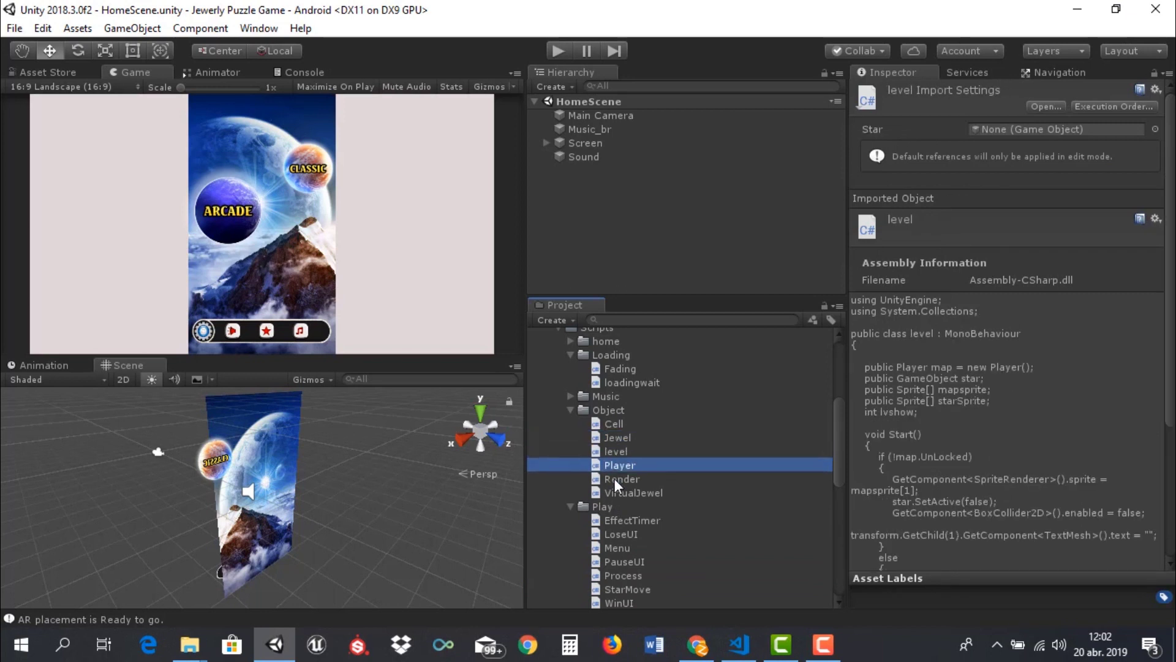
Expand the Music folder and view the Sound, Music, Fading and loadingwait scripts
{"action": "left_click", "coordinate": [570, 396]}
{"action": "left_click", "coordinate": [617, 424]}
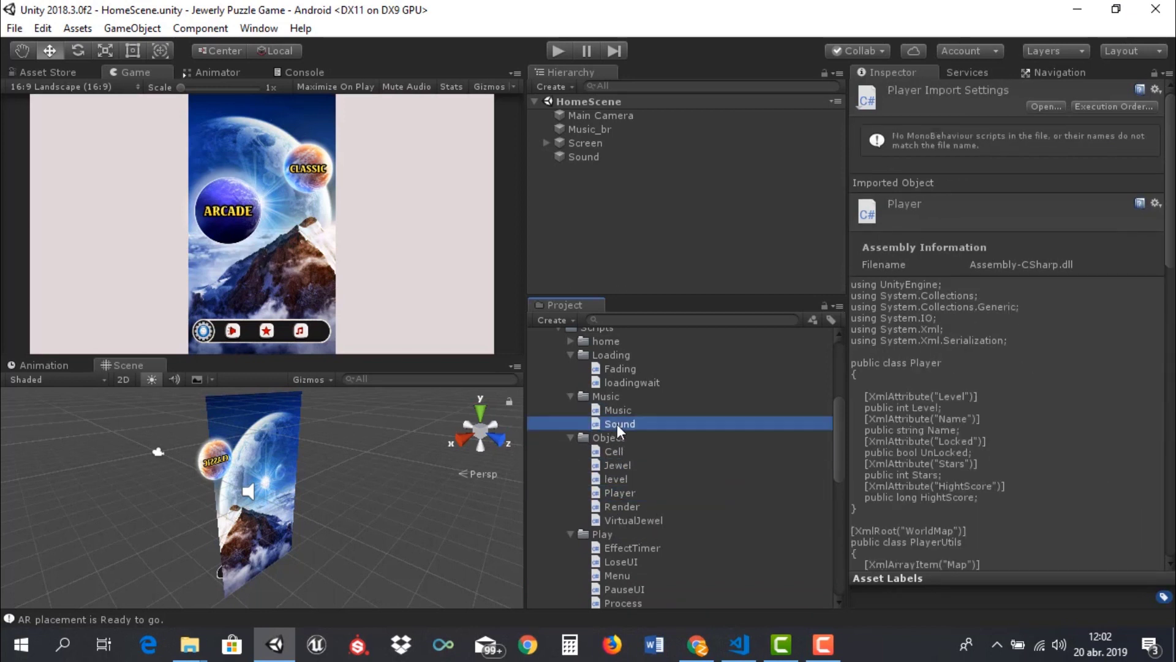
{"action": "scroll", "coordinate": [931, 465], "scroll_direction": "down", "scroll_amount": 3}
{"action": "scroll", "coordinate": [943, 464], "scroll_direction": "down", "scroll_amount": 2}
{"action": "scroll", "coordinate": [928, 465], "scroll_direction": "down", "scroll_amount": 2}
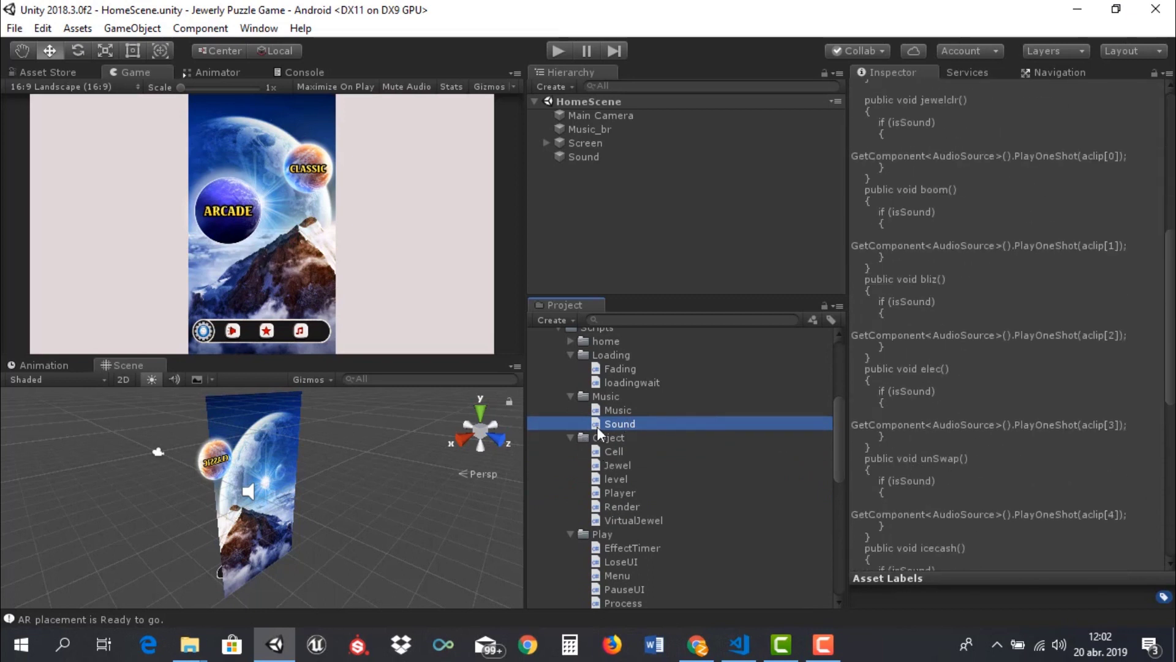
{"action": "left_click", "coordinate": [615, 411]}
{"action": "scroll", "coordinate": [623, 449], "scroll_direction": "up", "scroll_amount": 2}
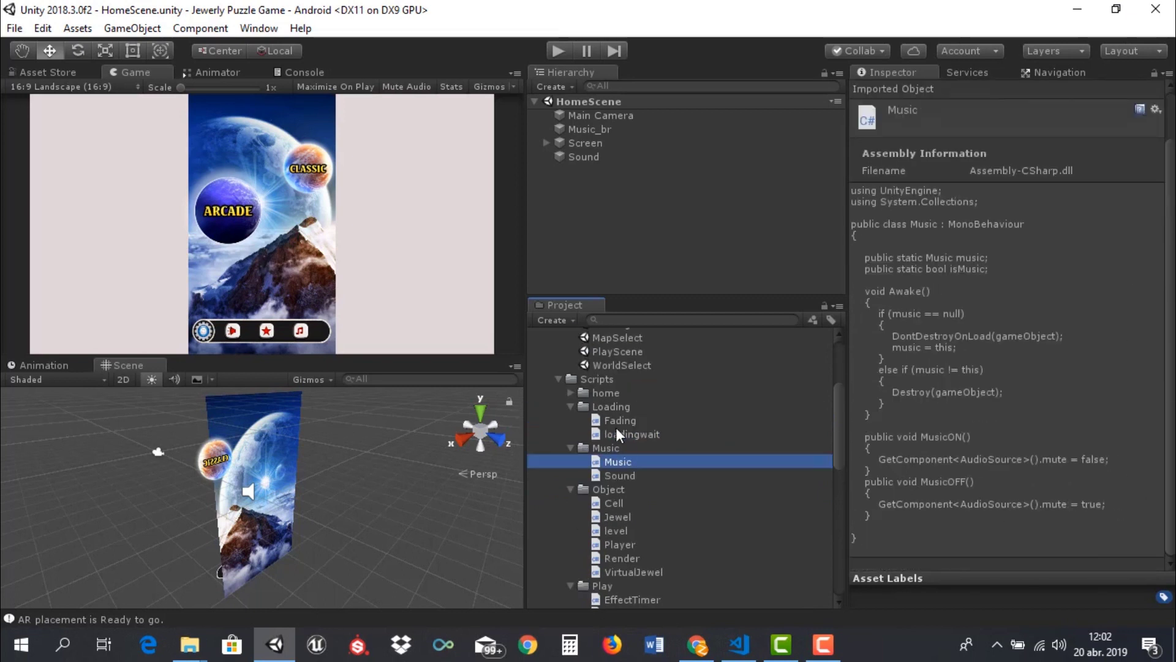
{"action": "left_click", "coordinate": [615, 421]}
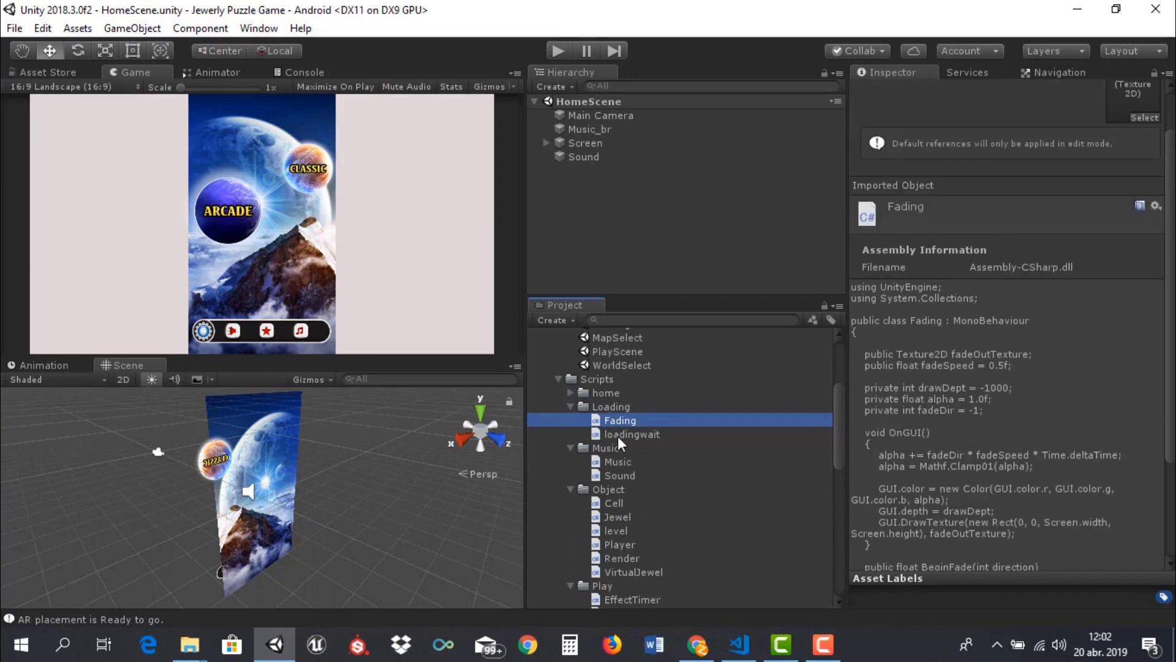
{"action": "left_click", "coordinate": [616, 436]}
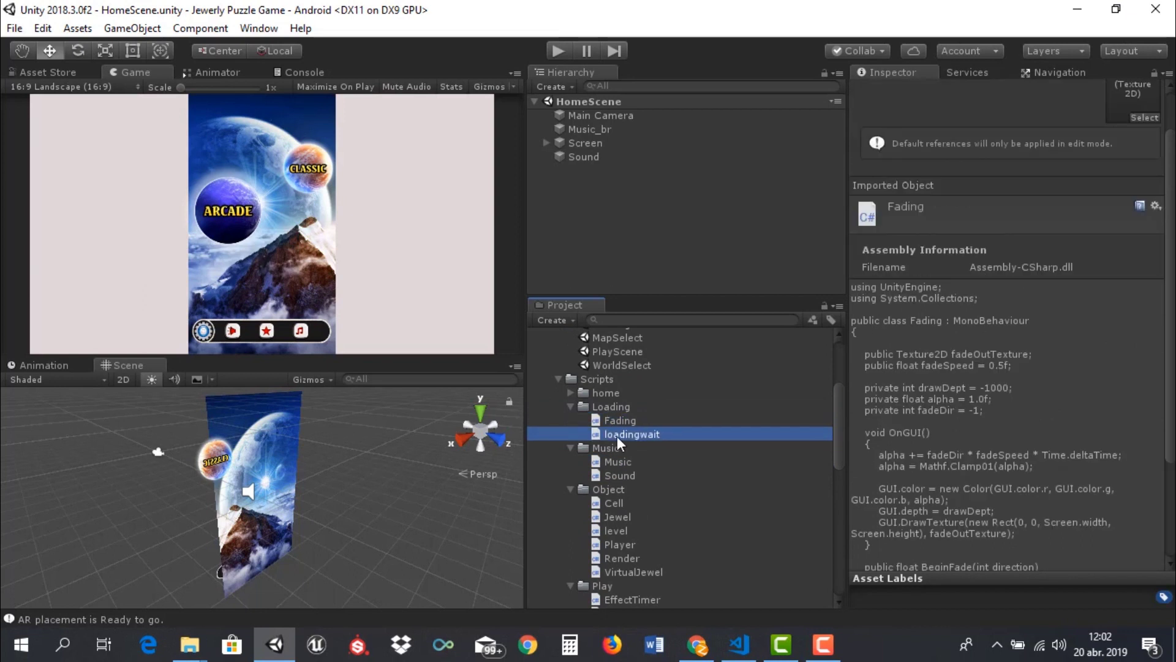
View the home folder's Menumove and brScale scripts, then the first WorldData resource
{"action": "left_click", "coordinate": [571, 393]}
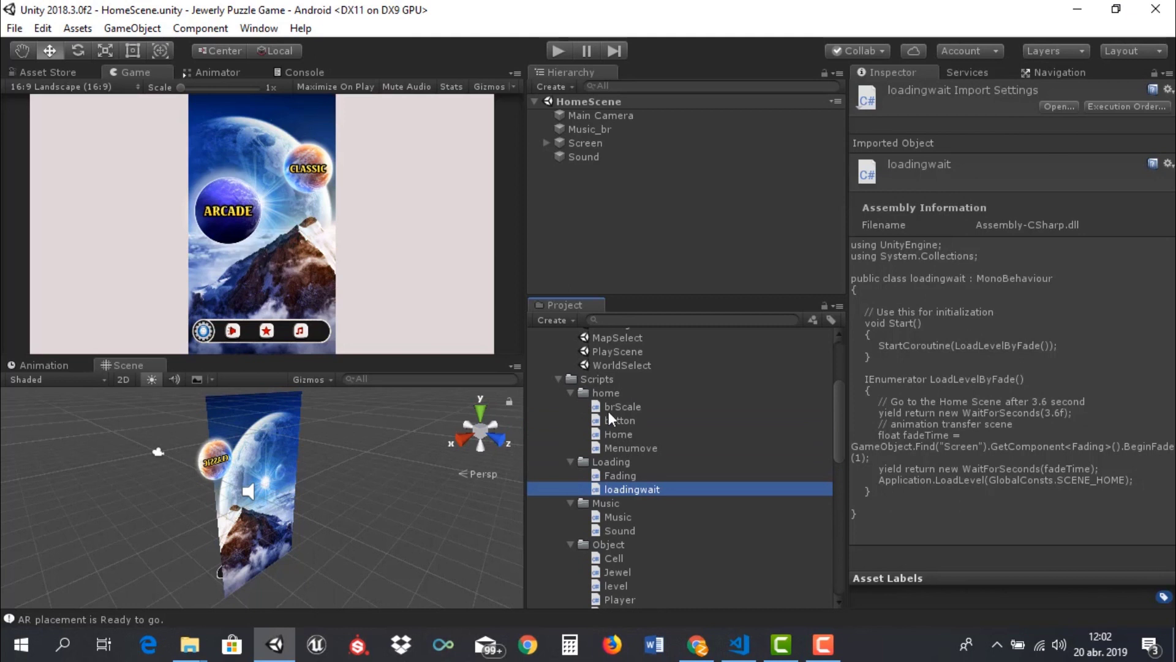
{"action": "left_click", "coordinate": [625, 448]}
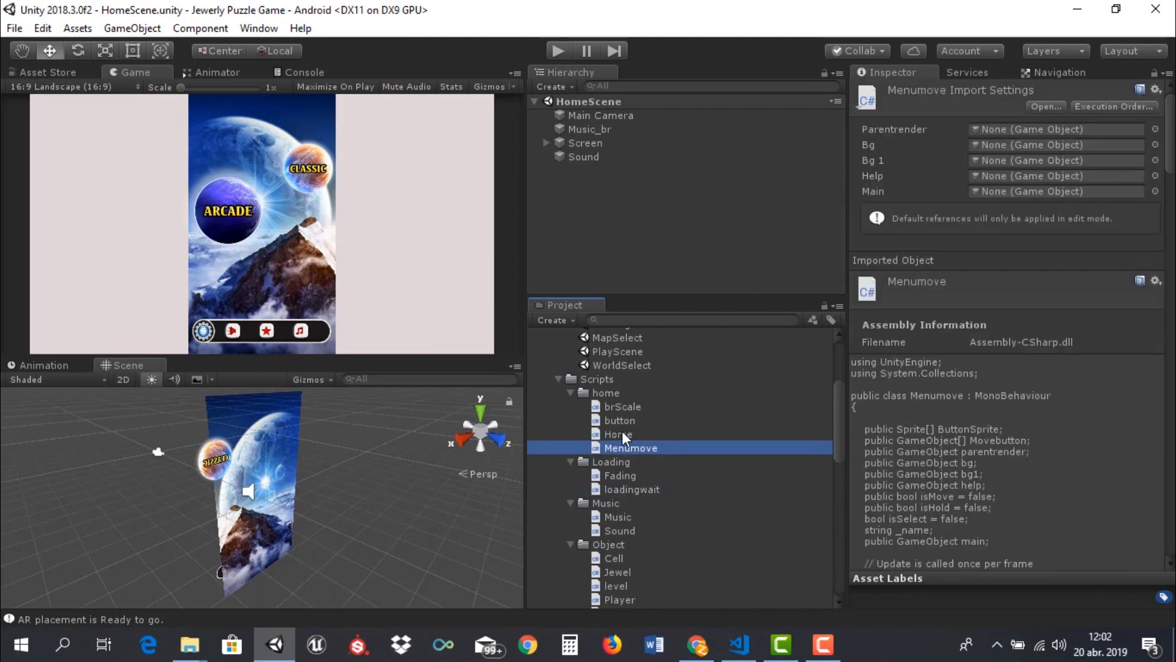
{"action": "scroll", "coordinate": [632, 421], "scroll_direction": "up", "scroll_amount": 2}
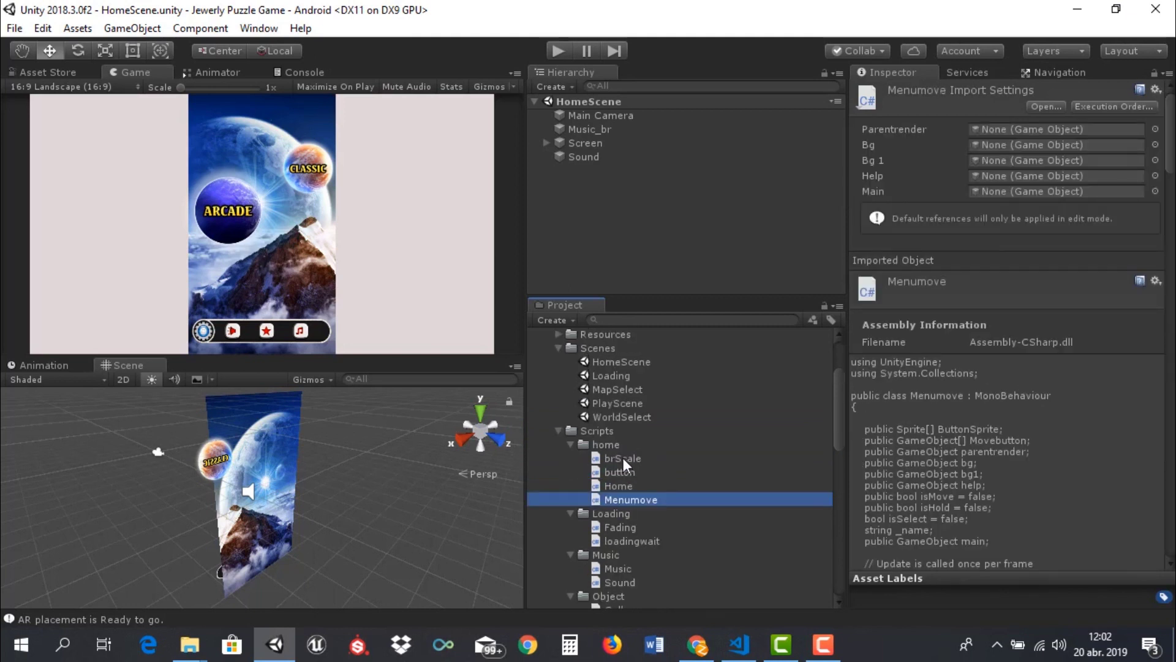
{"action": "left_click", "coordinate": [623, 458]}
{"action": "scroll", "coordinate": [617, 460], "scroll_direction": "up", "scroll_amount": 4}
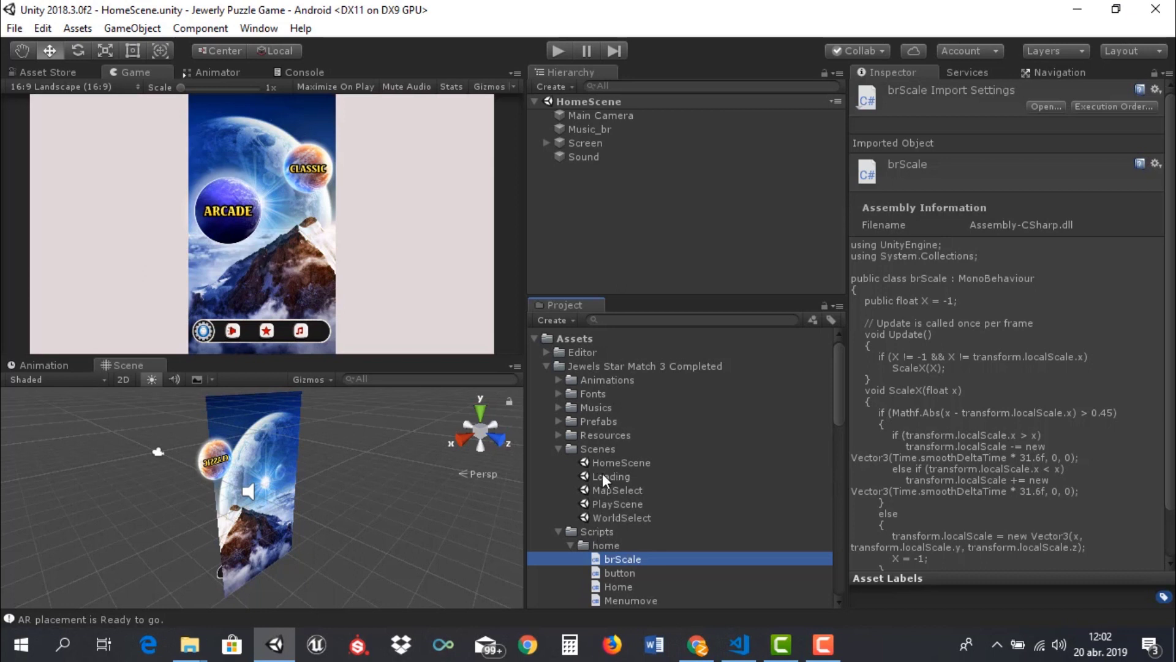
{"action": "left_click", "coordinate": [558, 434]}
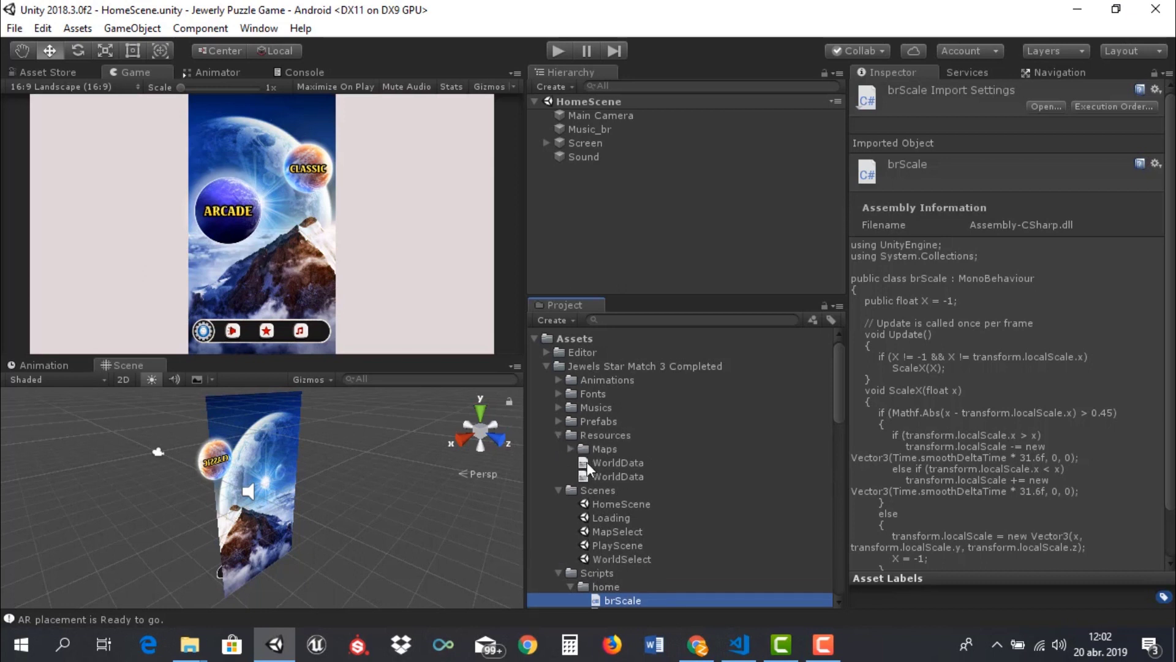
{"action": "left_click", "coordinate": [599, 462]}
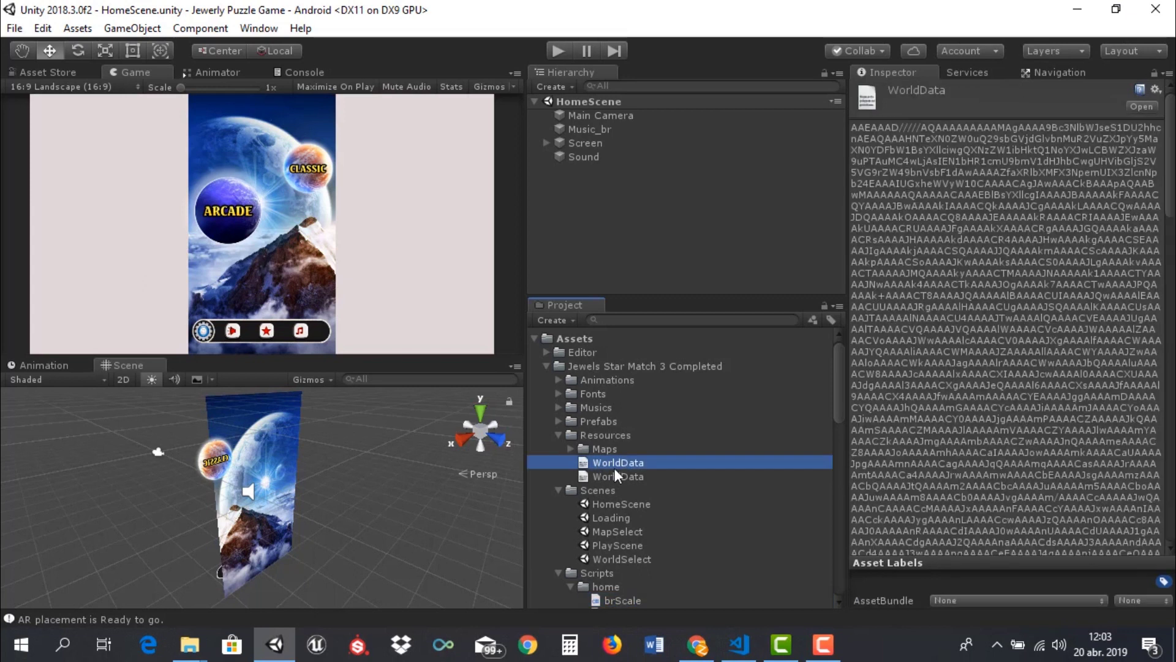
Switch between the two WorldData files, ending on the XML level map data
{"action": "left_click", "coordinate": [603, 475]}
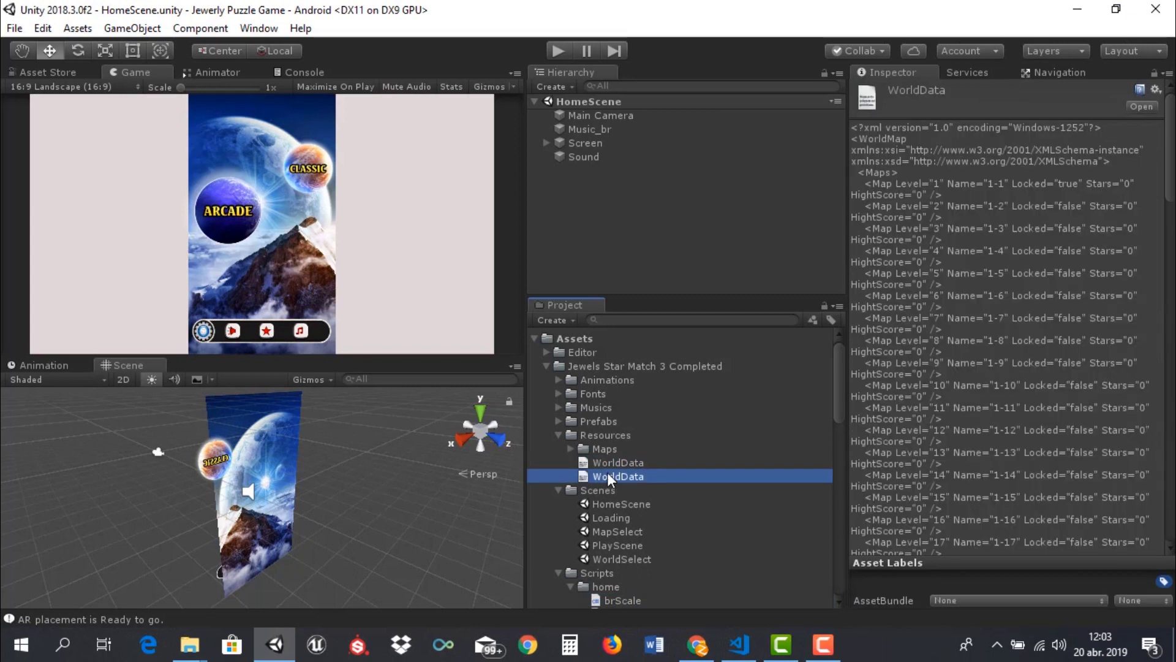
{"action": "left_click", "coordinate": [605, 463]}
{"action": "left_click", "coordinate": [610, 476]}
Expand Prefabs > Effects, select the Cell-Bang prefab and open it for editing
{"action": "left_click", "coordinate": [558, 421]}
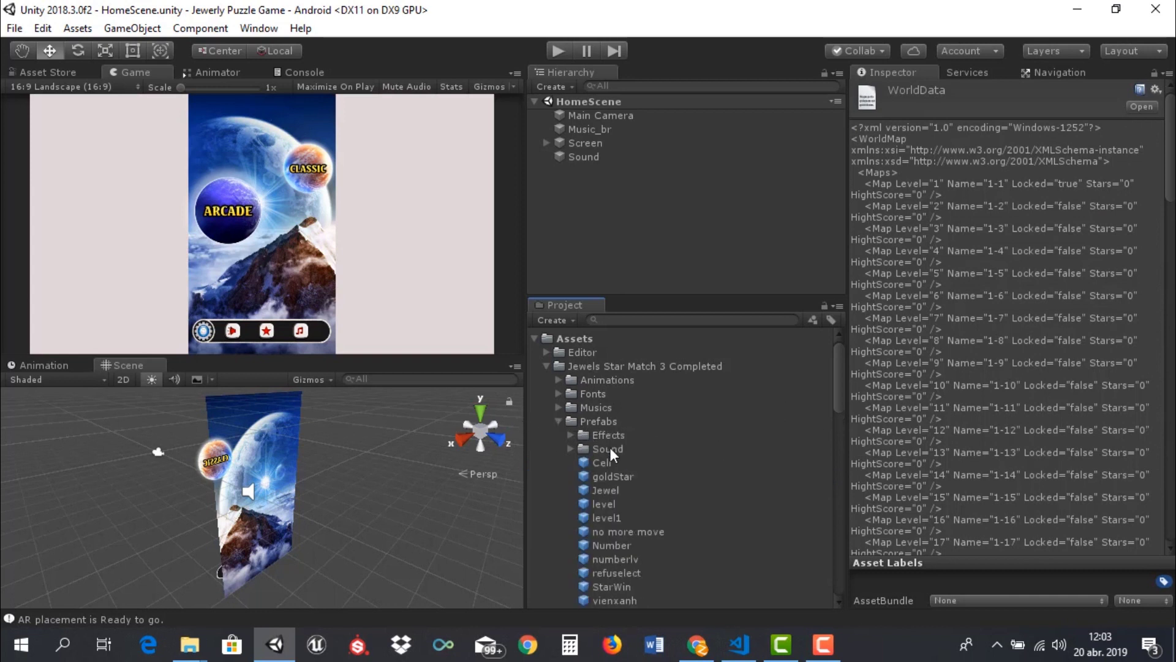
{"action": "left_click", "coordinate": [572, 435]}
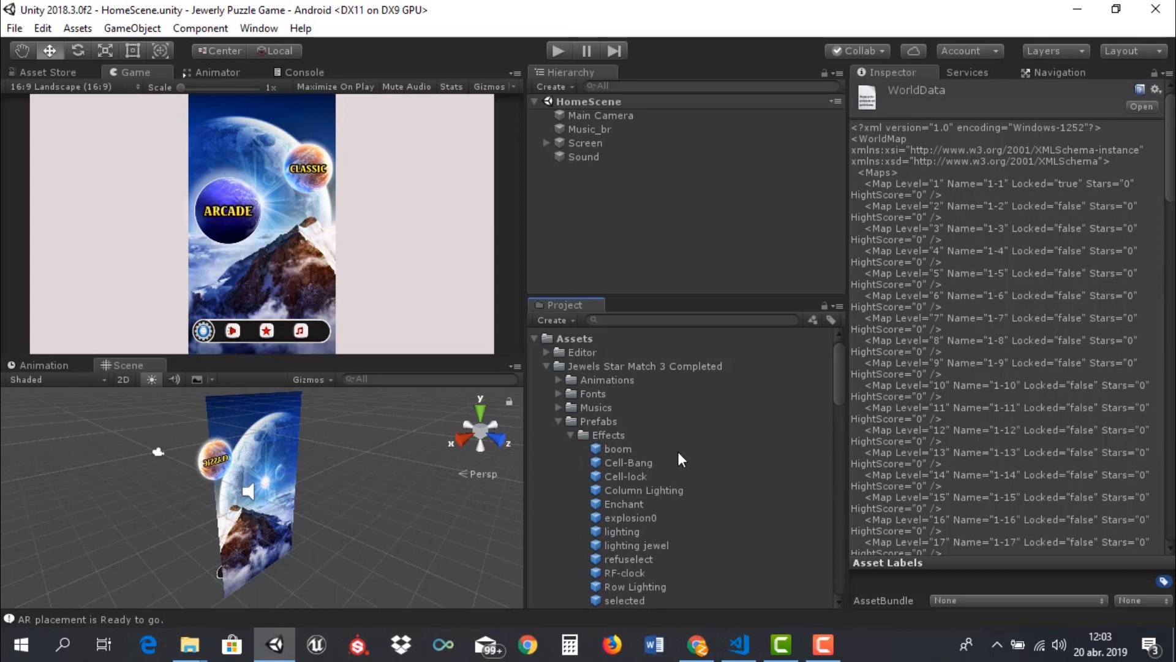
{"action": "scroll", "coordinate": [655, 457], "scroll_direction": "down", "scroll_amount": 3}
{"action": "left_click", "coordinate": [615, 350]}
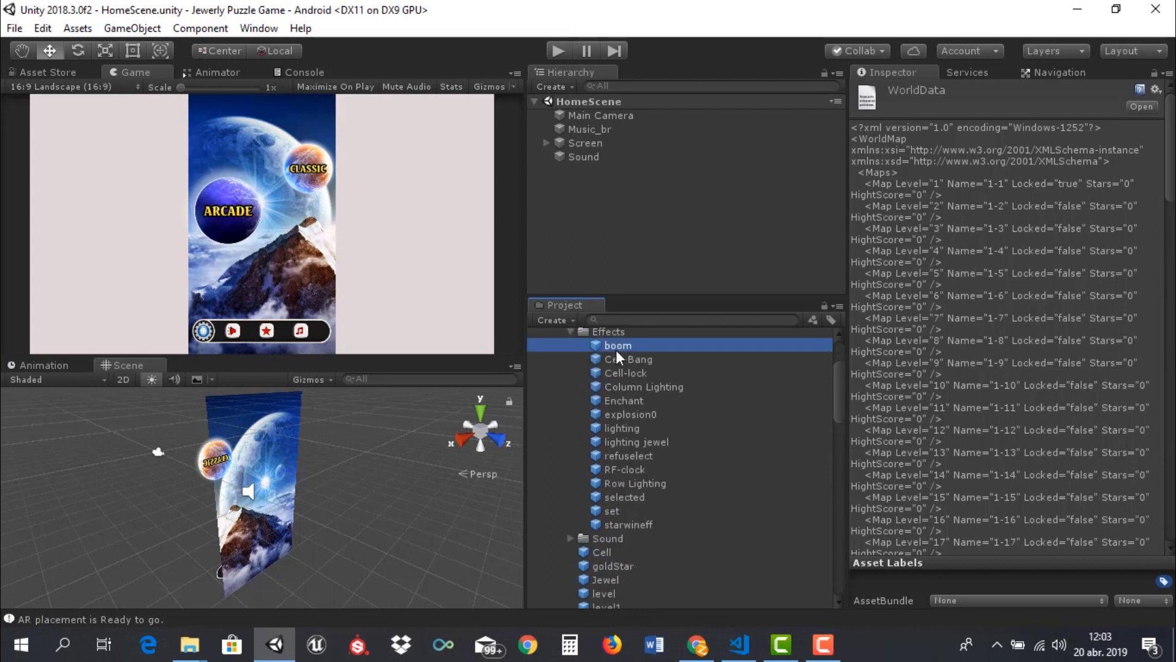
{"action": "left_click", "coordinate": [618, 360]}
{"action": "left_click", "coordinate": [1003, 134]}
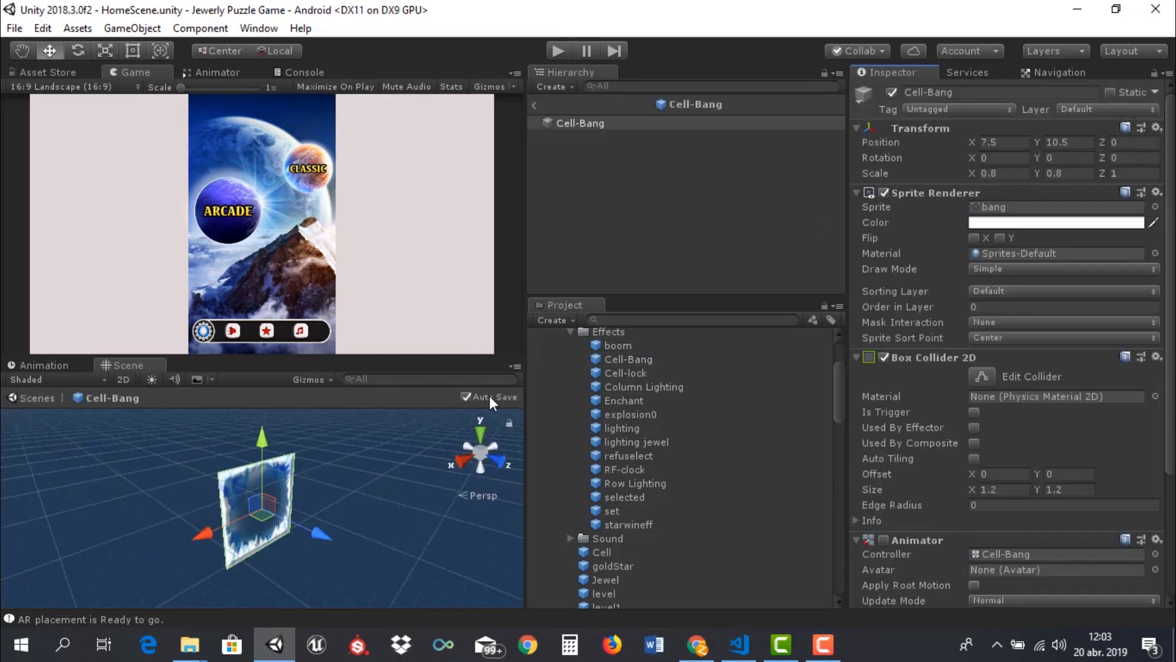
Browse the refuselect, lighting jewel, lighting and explosion0 effect prefabs
{"action": "scroll", "coordinate": [1067, 410], "scroll_direction": "down", "scroll_amount": 3}
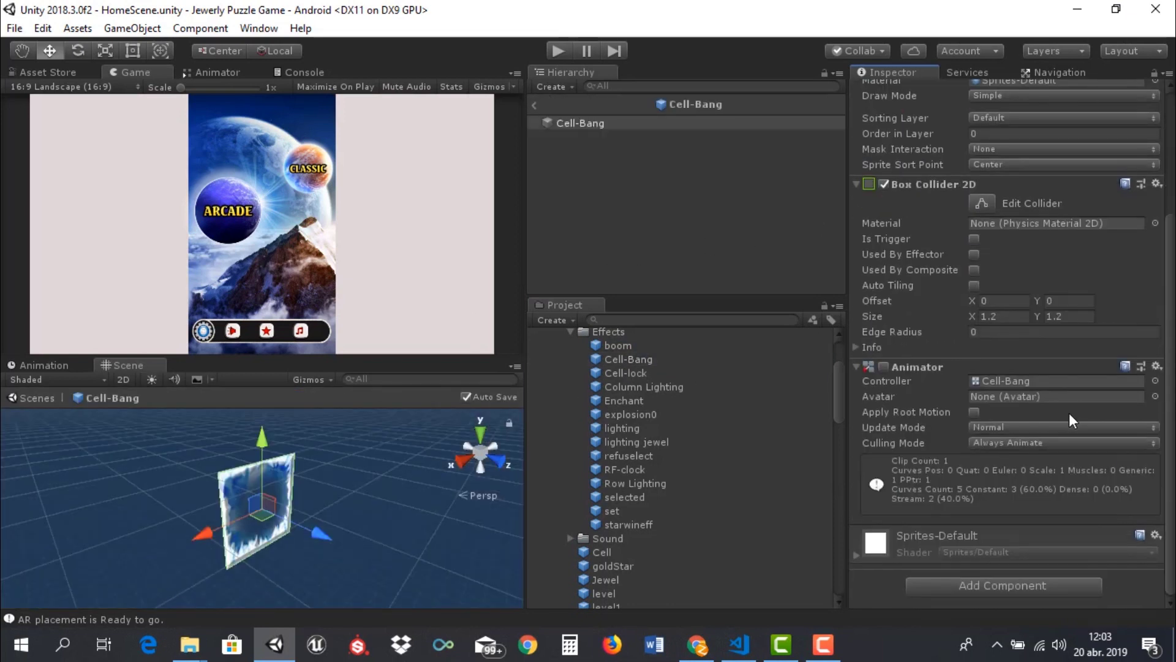
{"action": "scroll", "coordinate": [1068, 413], "scroll_direction": "up", "scroll_amount": 3}
{"action": "left_click", "coordinate": [617, 452]}
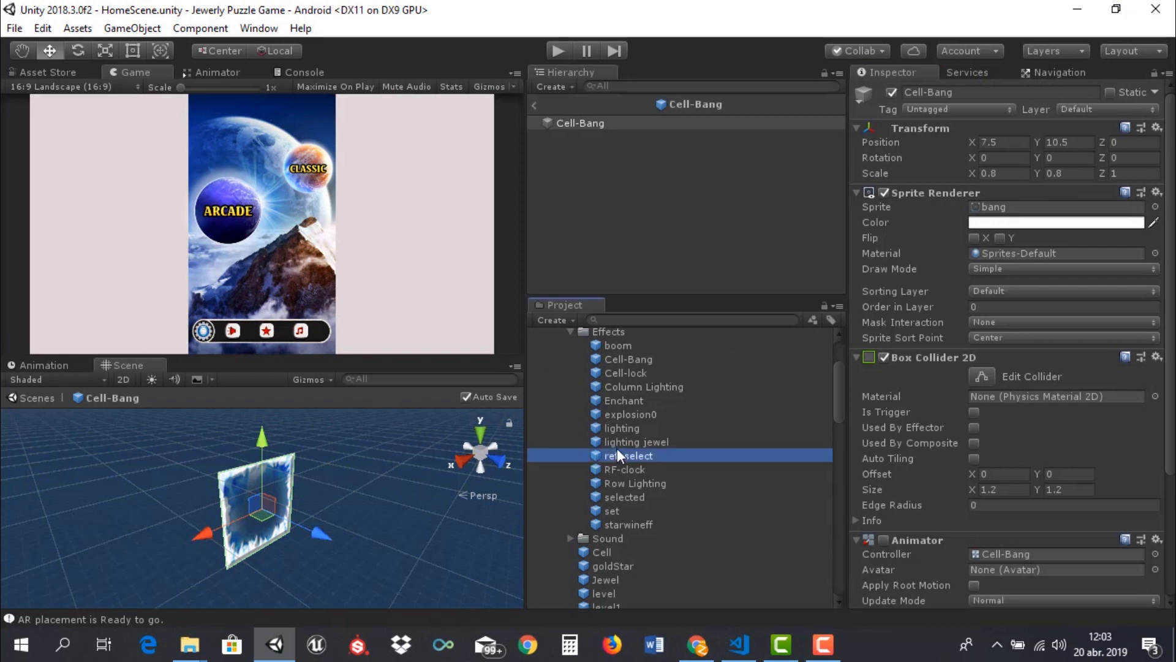
{"action": "left_click", "coordinate": [623, 440]}
{"action": "left_click", "coordinate": [624, 428]}
{"action": "left_click", "coordinate": [623, 416]}
Inspect the goldStar, level, Number, no more move, numberlv and refuselect prefabs, then list the Musics clips
{"action": "scroll", "coordinate": [627, 438], "scroll_direction": "down", "scroll_amount": 3}
{"action": "left_click", "coordinate": [610, 463]}
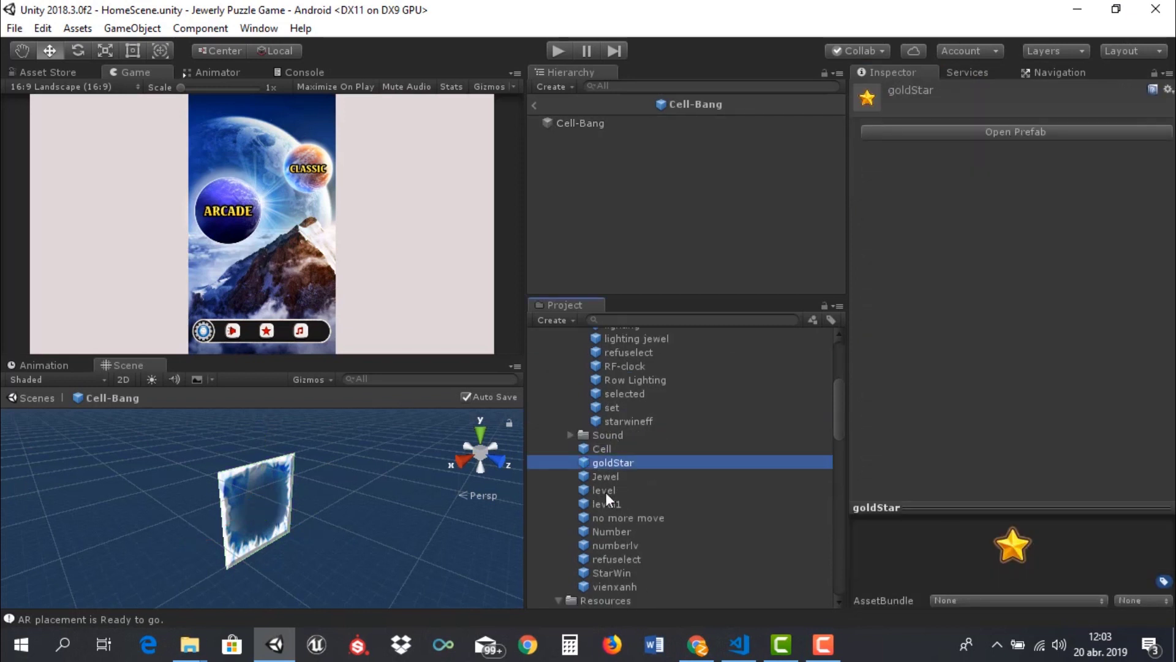
{"action": "left_click", "coordinate": [605, 491]}
{"action": "left_click", "coordinate": [610, 531]}
{"action": "left_click", "coordinate": [610, 518]}
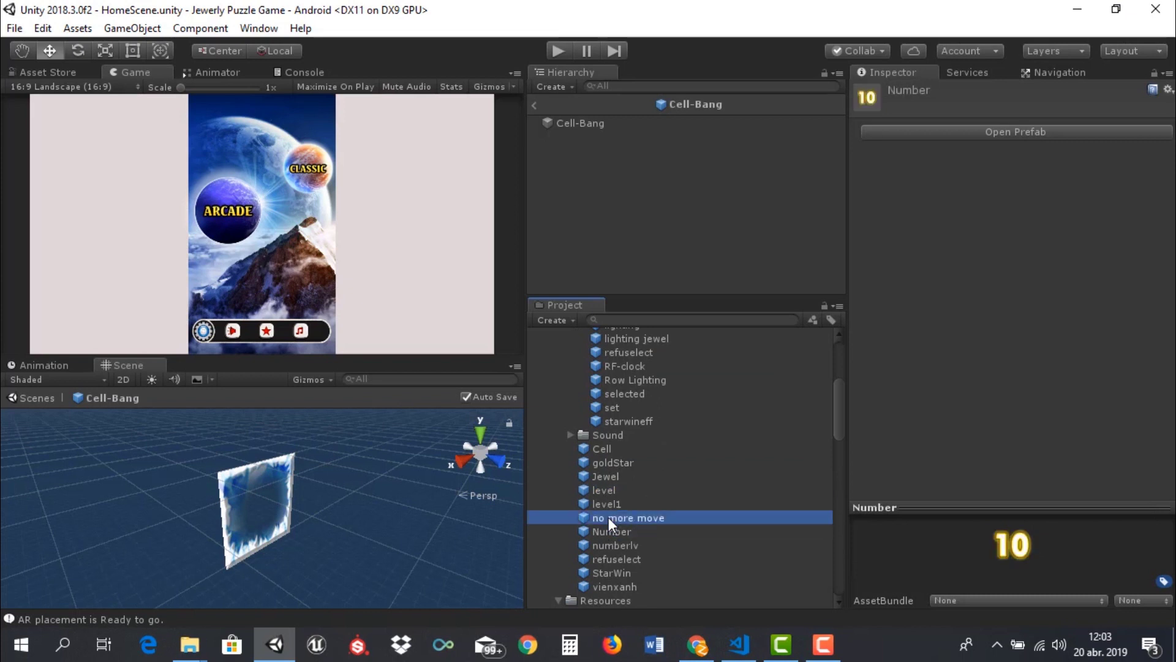
{"action": "left_click", "coordinate": [608, 545]}
{"action": "left_click", "coordinate": [609, 559]}
{"action": "scroll", "coordinate": [631, 490], "scroll_direction": "up", "scroll_amount": 2}
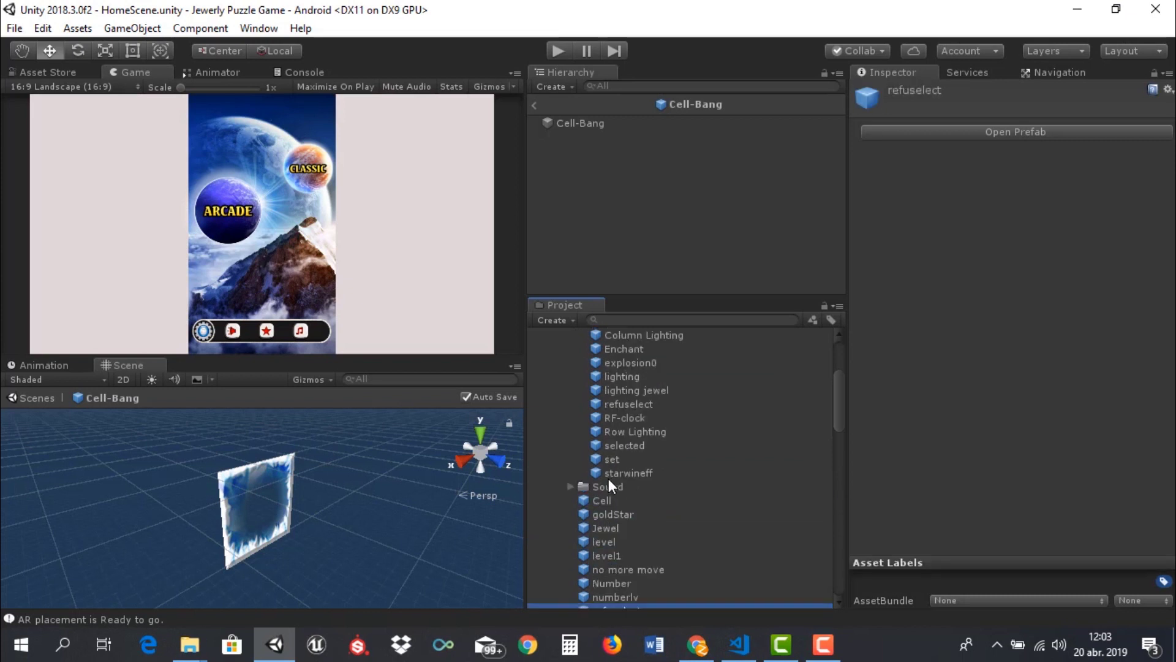
{"action": "scroll", "coordinate": [606, 478], "scroll_direction": "up", "scroll_amount": 5}
{"action": "left_click", "coordinate": [557, 408]}
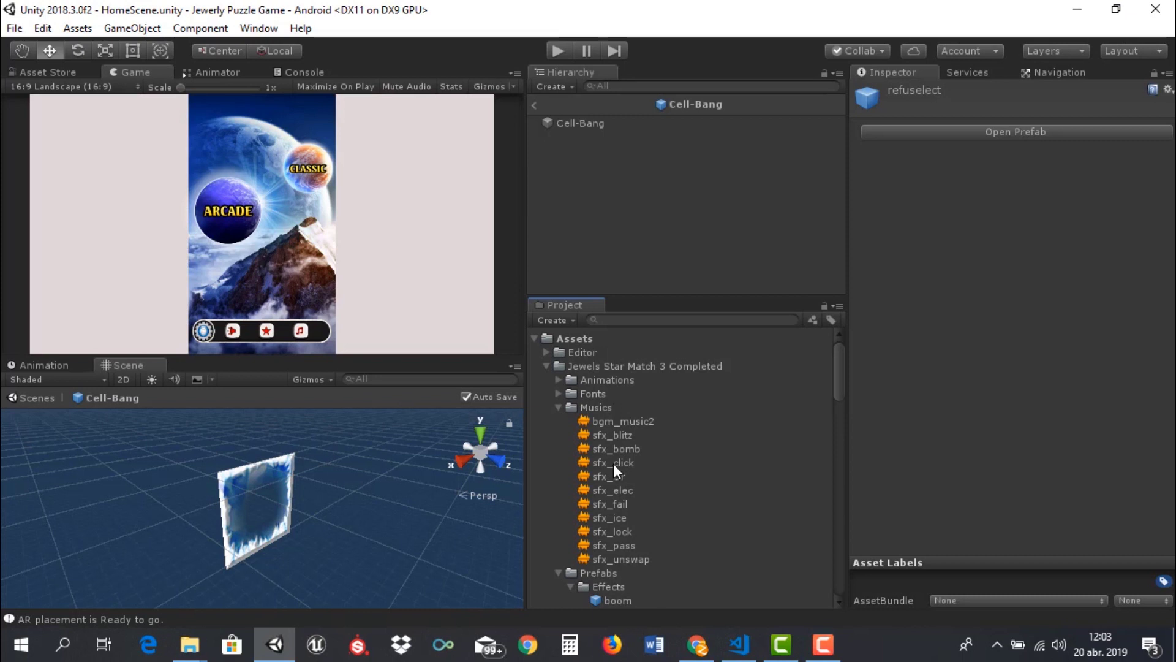
Expand the Animations folder, inspect the boom clip, and show the boom controller's state graph
{"action": "left_click", "coordinate": [559, 394]}
{"action": "left_click", "coordinate": [559, 380]}
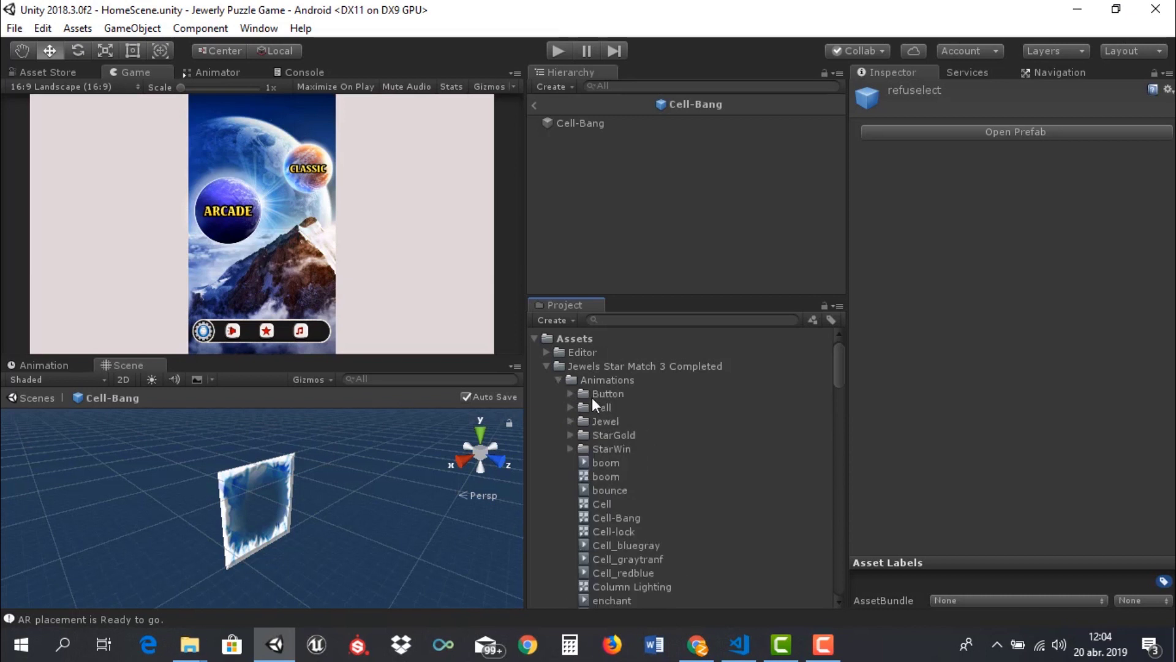
{"action": "left_click", "coordinate": [600, 464]}
{"action": "left_click", "coordinate": [605, 471]}
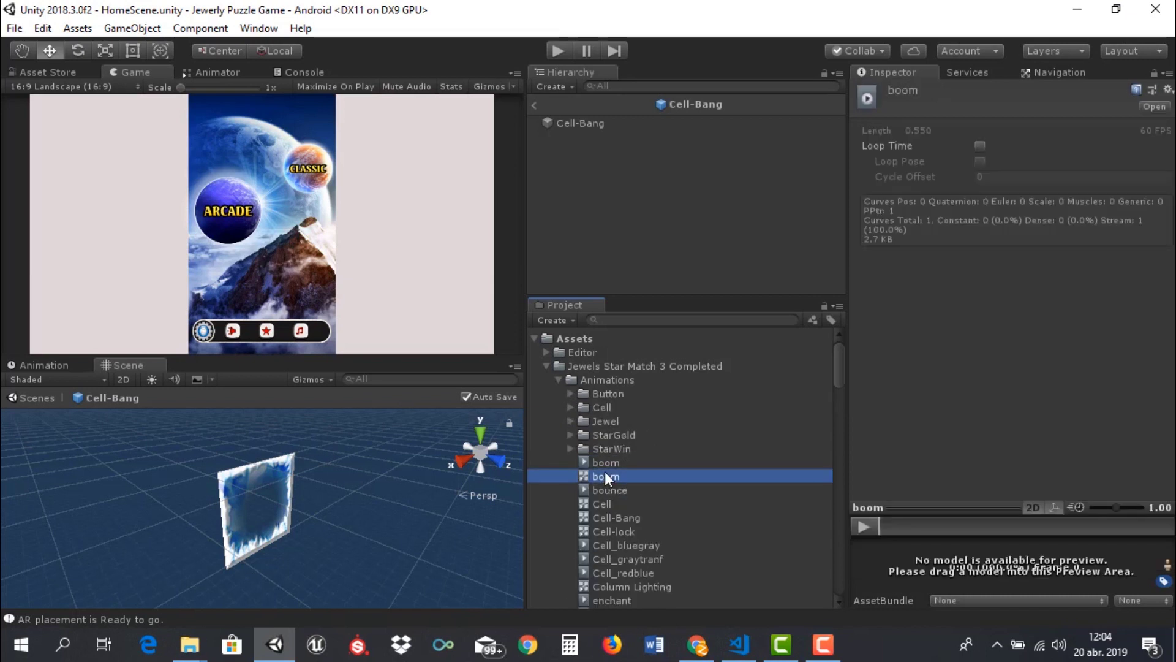
{"action": "double_click", "coordinate": [605, 475]}
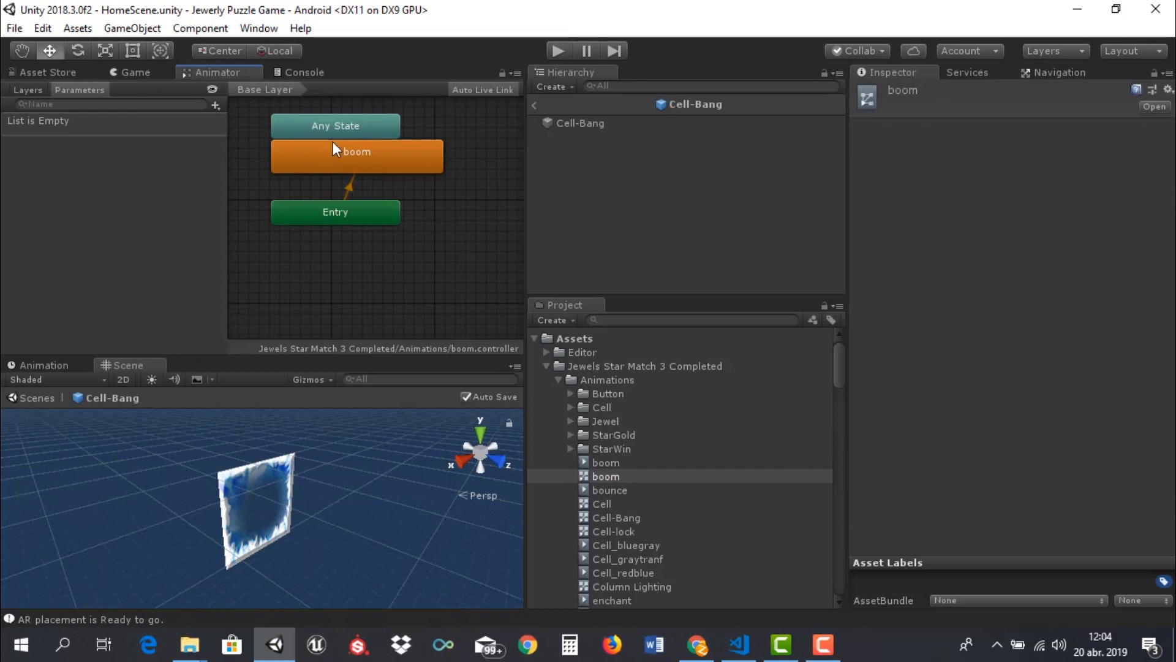
{"action": "left_click", "coordinate": [601, 463]}
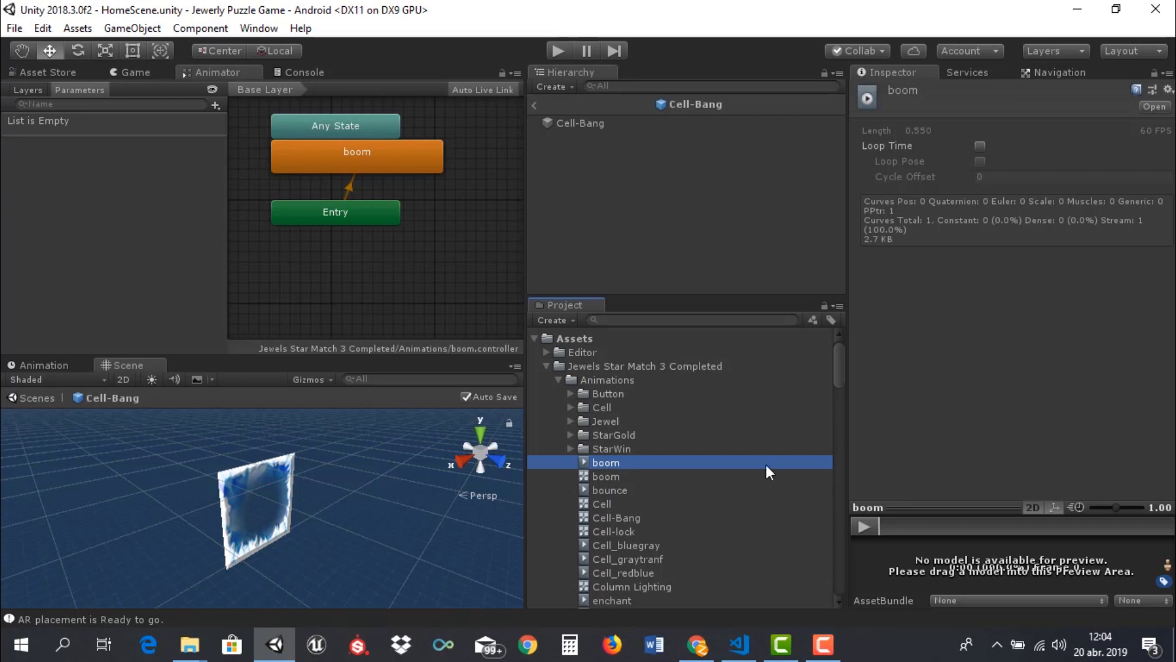
{"action": "double_click", "coordinate": [596, 477]}
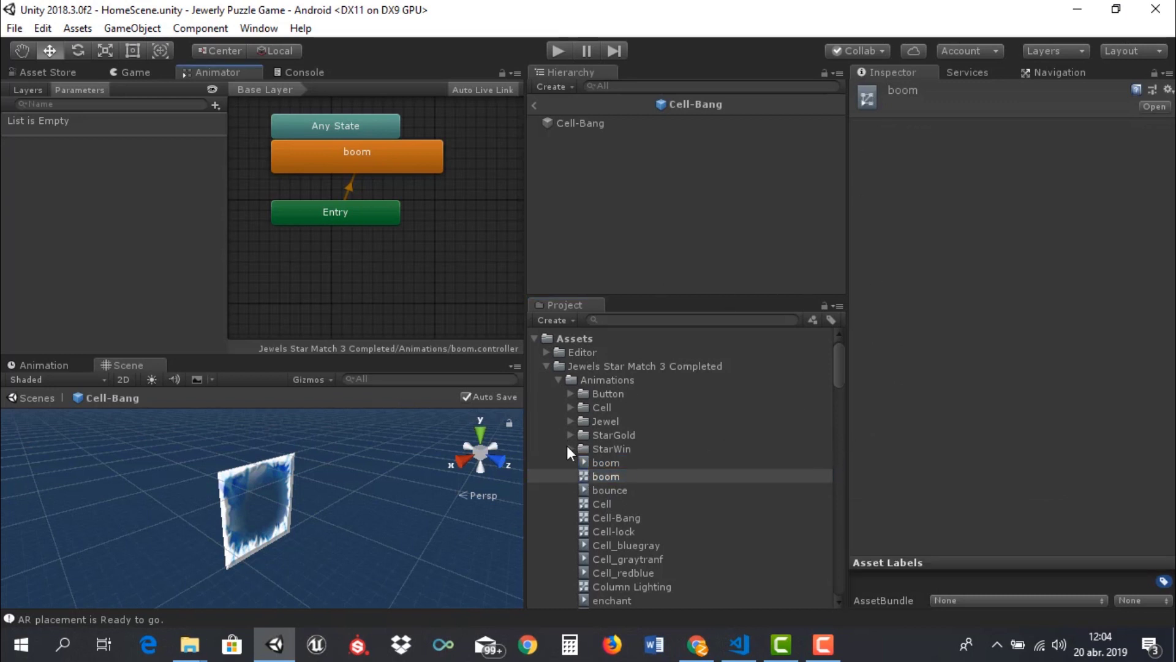
Open the Cell controller's graph and inspect the Cell_redblue state and each transition
{"action": "double_click", "coordinate": [601, 502]}
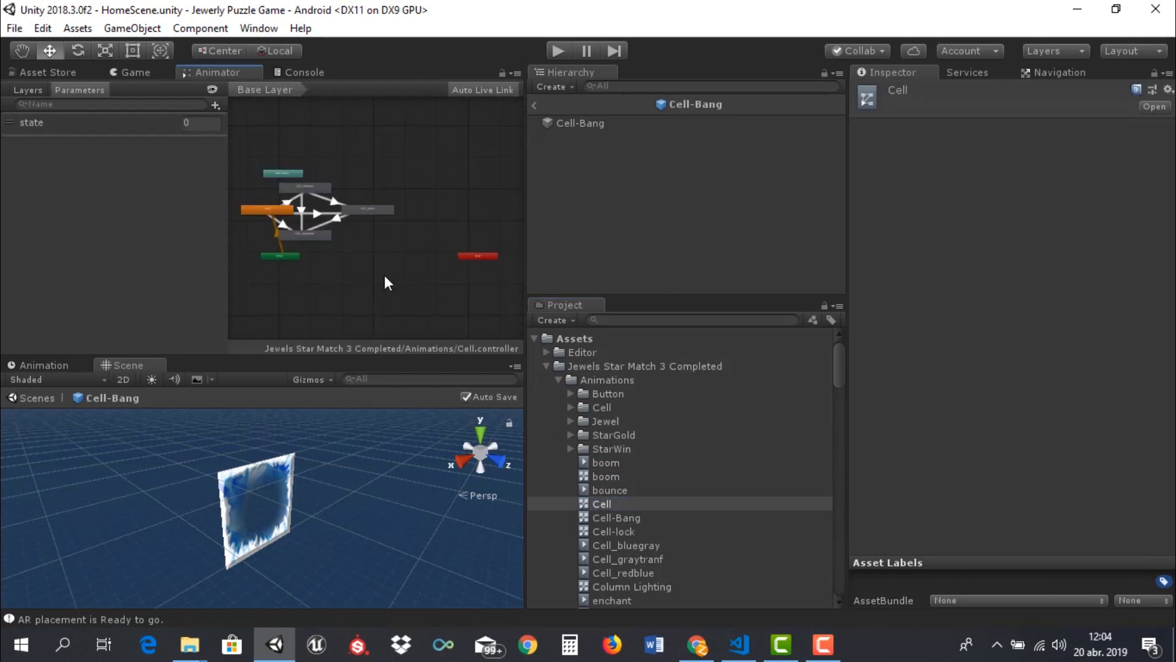
{"action": "scroll", "coordinate": [296, 250], "scroll_direction": "up", "scroll_amount": 5}
{"action": "scroll", "coordinate": [296, 241], "scroll_direction": "up", "scroll_amount": 2}
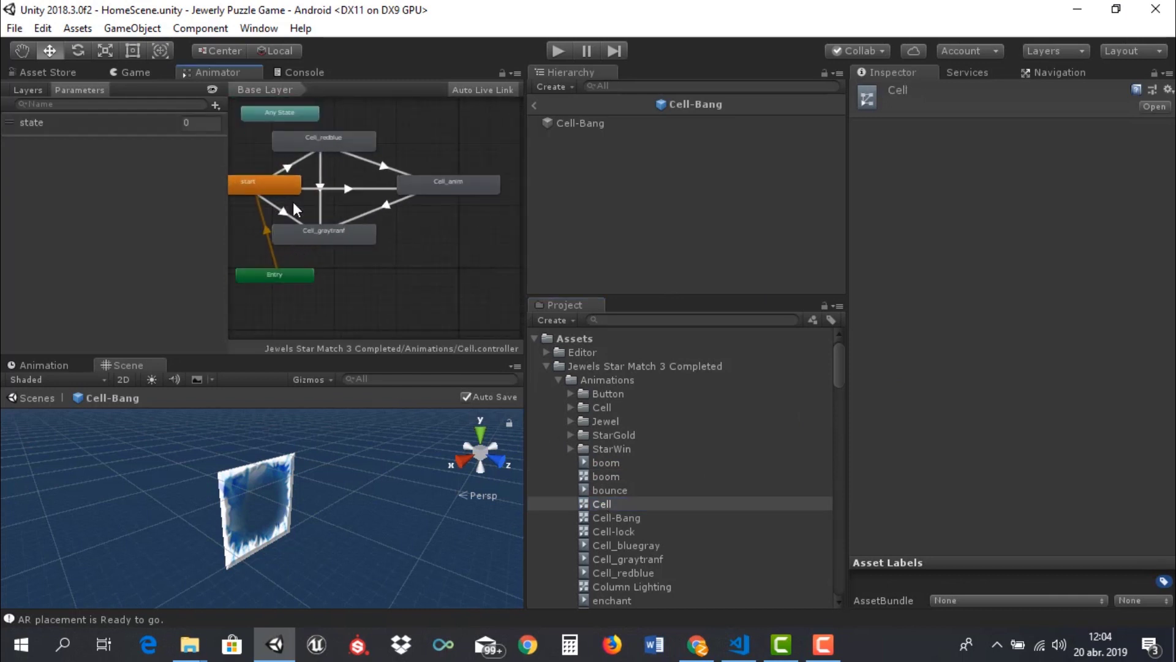
{"action": "left_click", "coordinate": [314, 141]}
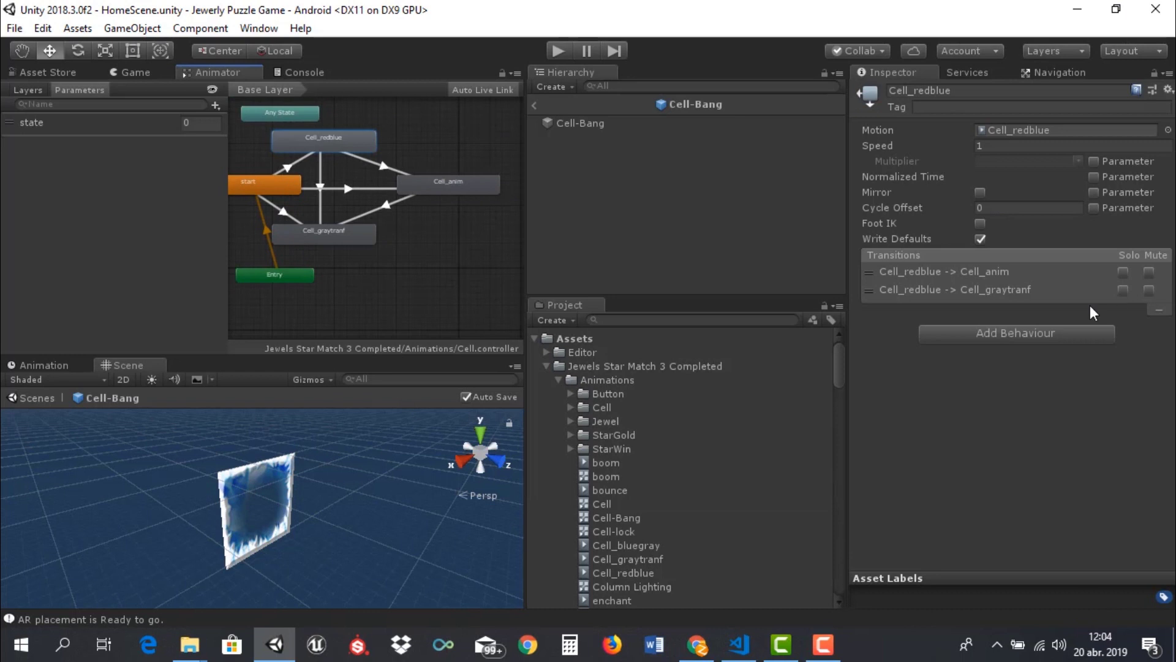
{"action": "left_click", "coordinate": [291, 166]}
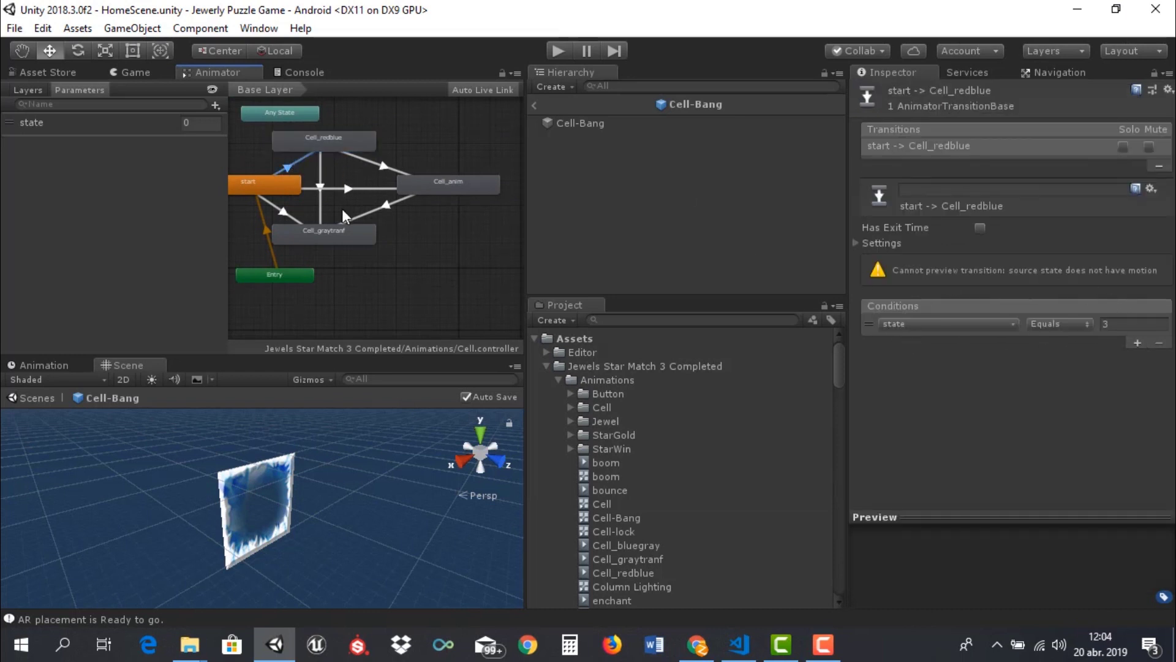
{"action": "left_click", "coordinate": [320, 171]}
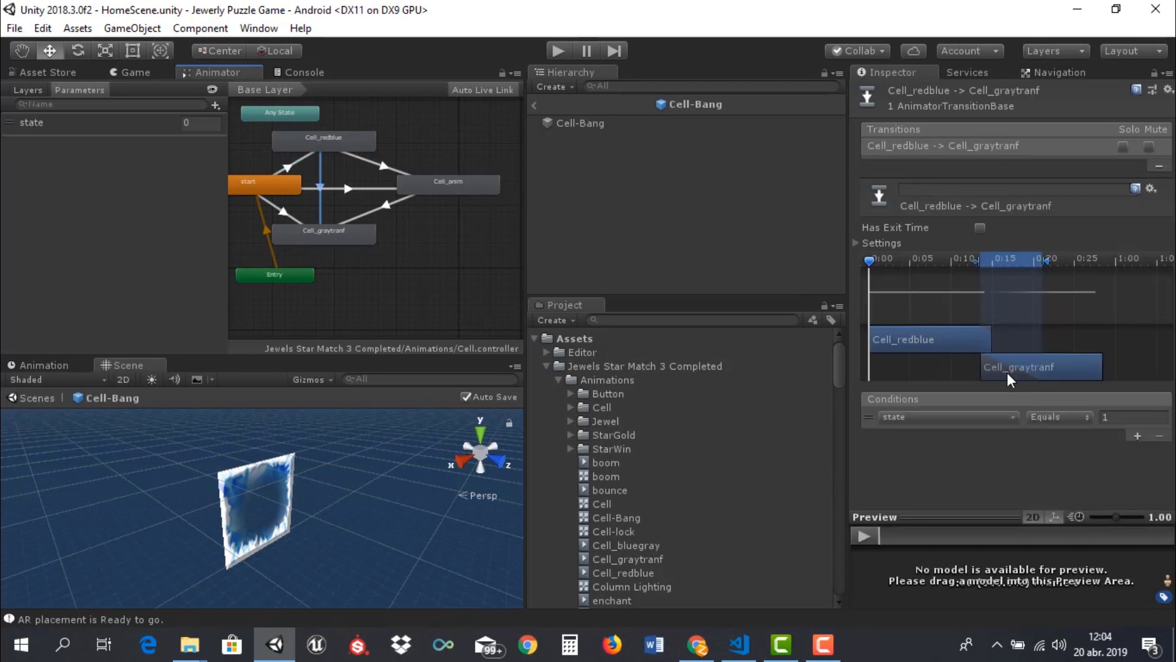
{"action": "left_click", "coordinate": [353, 189]}
{"action": "left_click", "coordinate": [362, 212]}
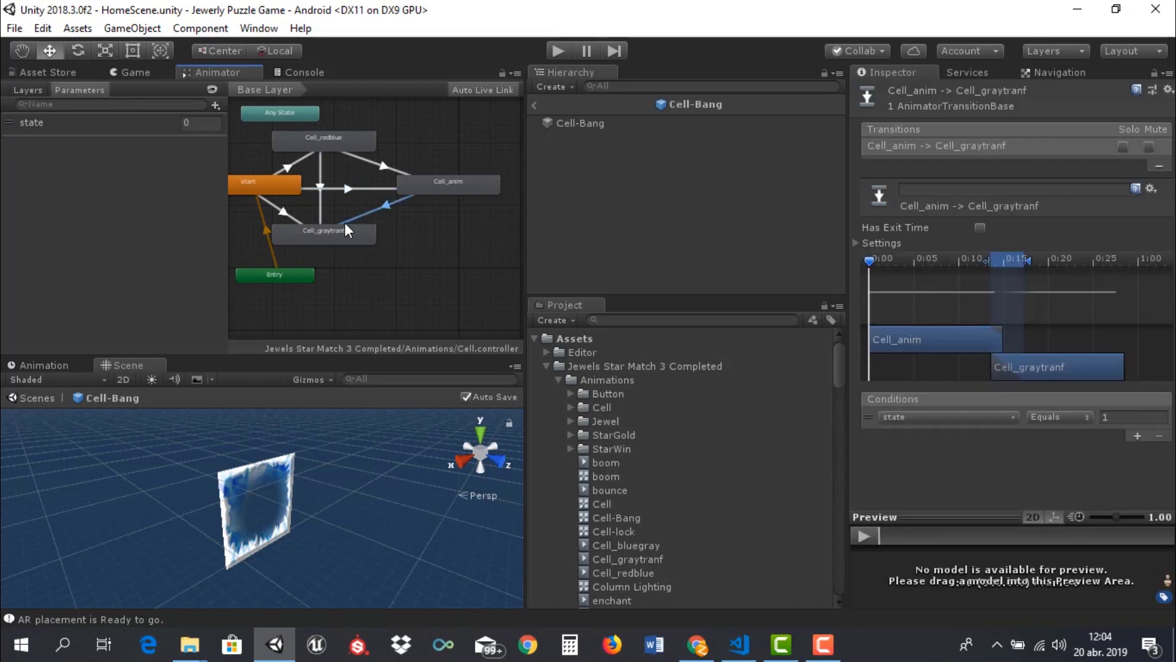
{"action": "left_click", "coordinate": [285, 215]}
{"action": "left_click", "coordinate": [269, 247]}
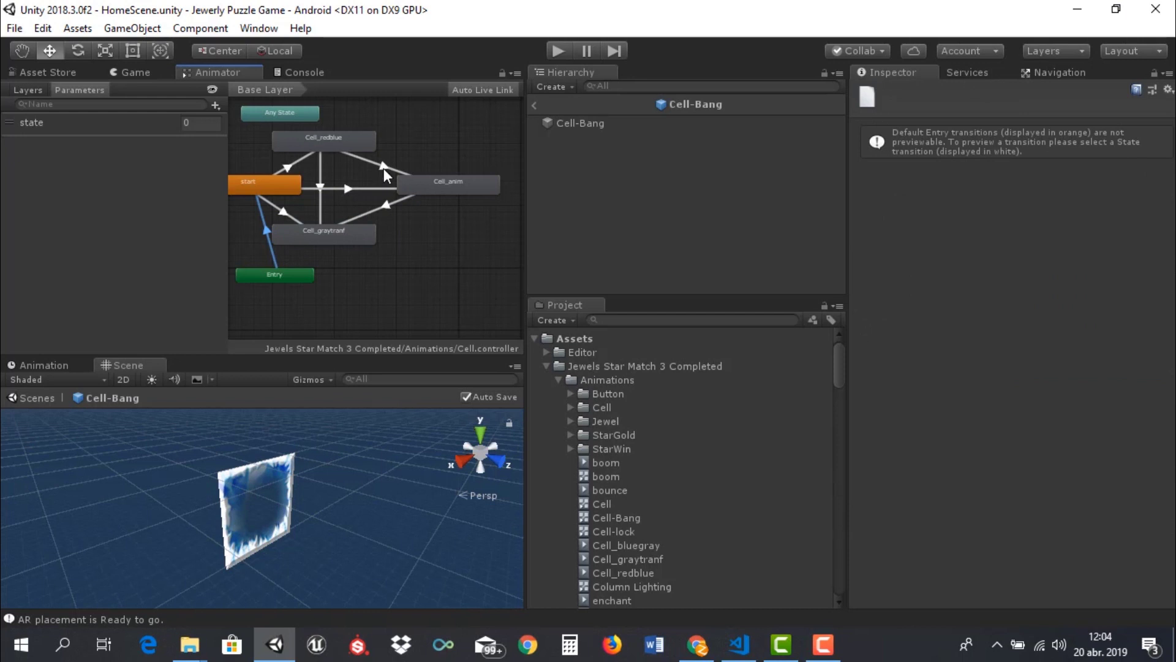
{"action": "left_click", "coordinate": [384, 168]}
Recheck the Cell_anim and Cell_redblue states and the conditions on their transitions
{"action": "left_click", "coordinate": [427, 187]}
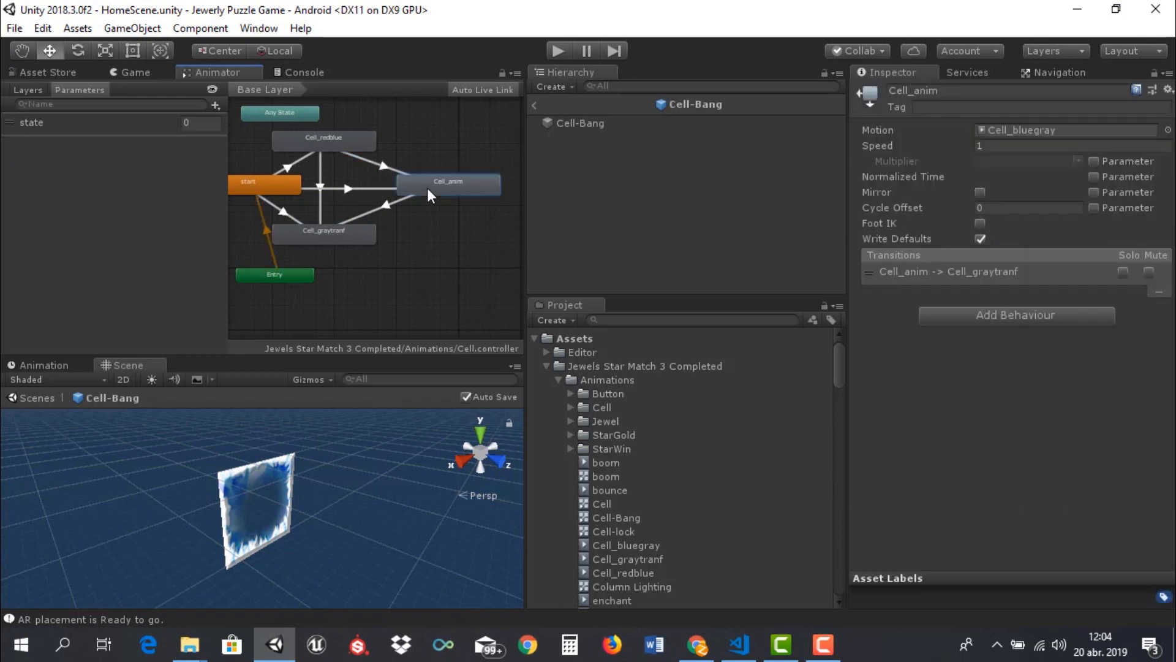
{"action": "left_click", "coordinate": [336, 145]}
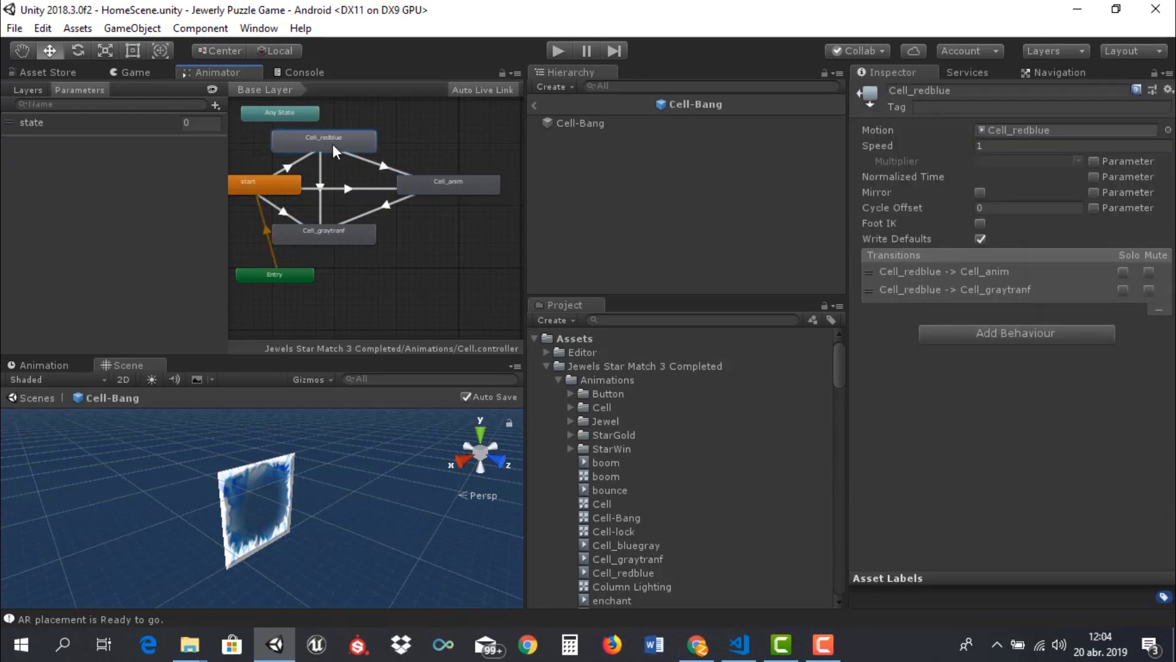
{"action": "left_click", "coordinate": [342, 189]}
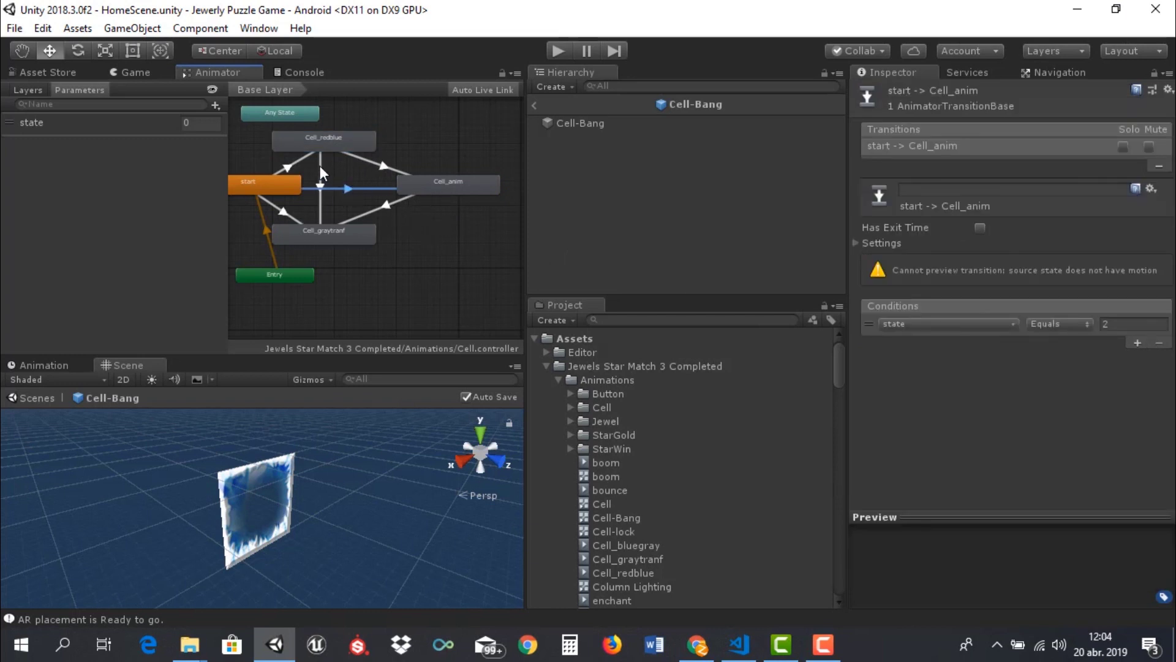
{"action": "left_click", "coordinate": [320, 166]}
{"action": "left_click", "coordinate": [285, 164]}
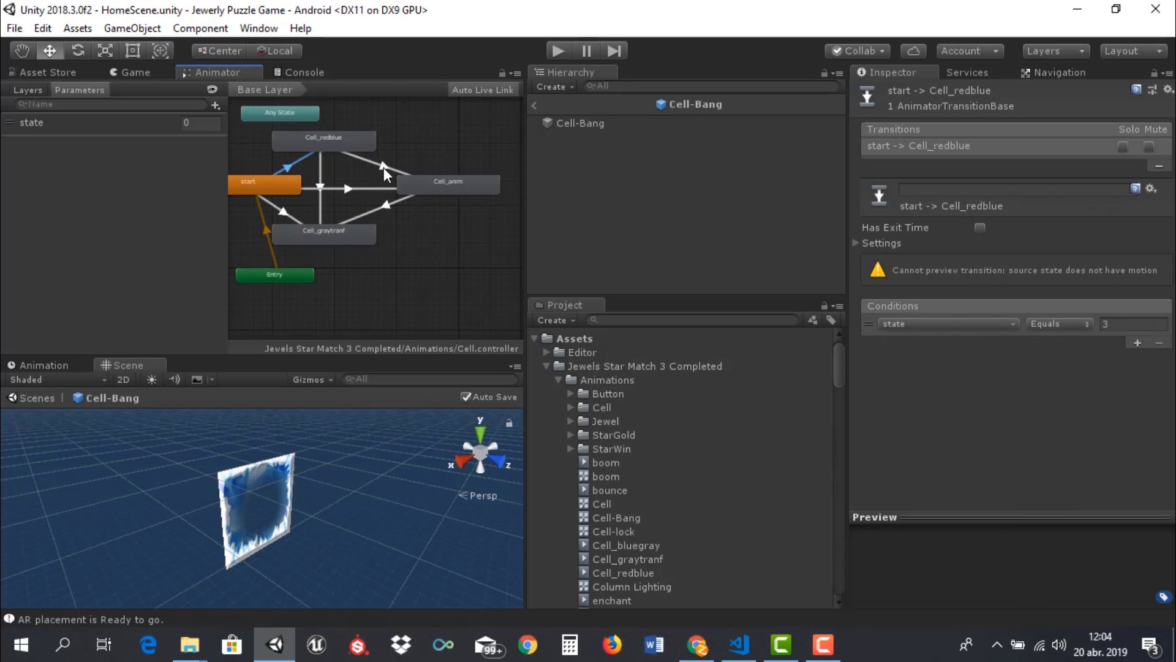
{"action": "left_click", "coordinate": [383, 167]}
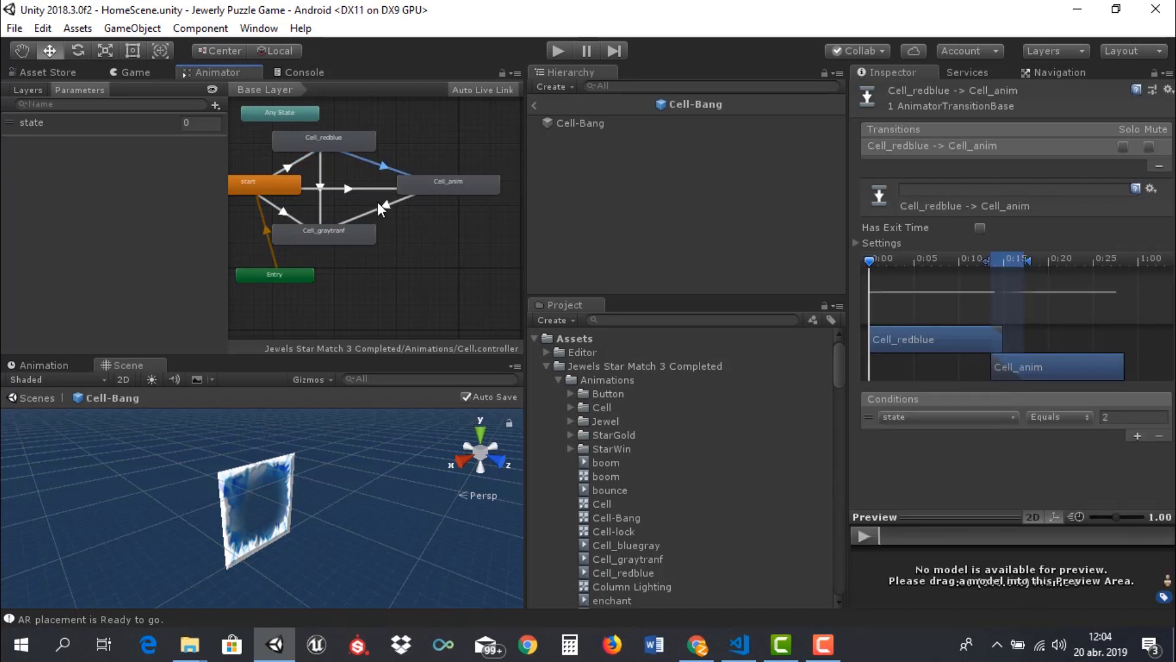
{"action": "left_click", "coordinate": [383, 204]}
{"action": "left_click", "coordinate": [387, 187]}
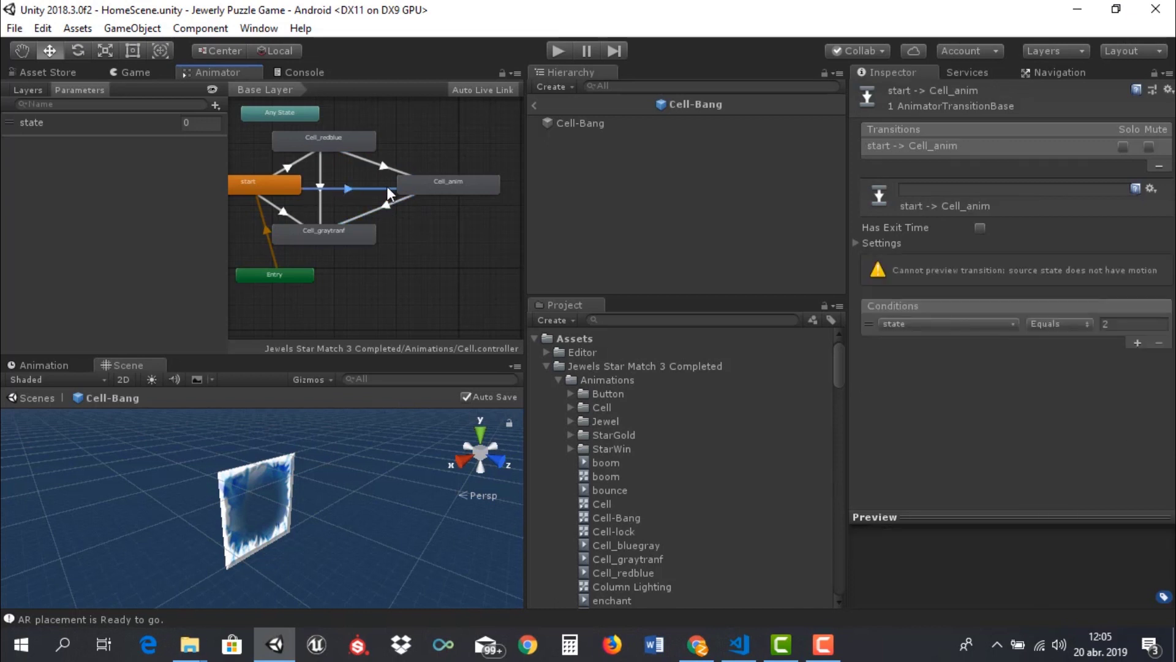
Browse the Cell-lock, Cell-Bang, Column Lighting and Enchant controllers, ending on explosion in HomeScene
{"action": "left_click", "coordinate": [605, 544]}
{"action": "left_click", "coordinate": [604, 530]}
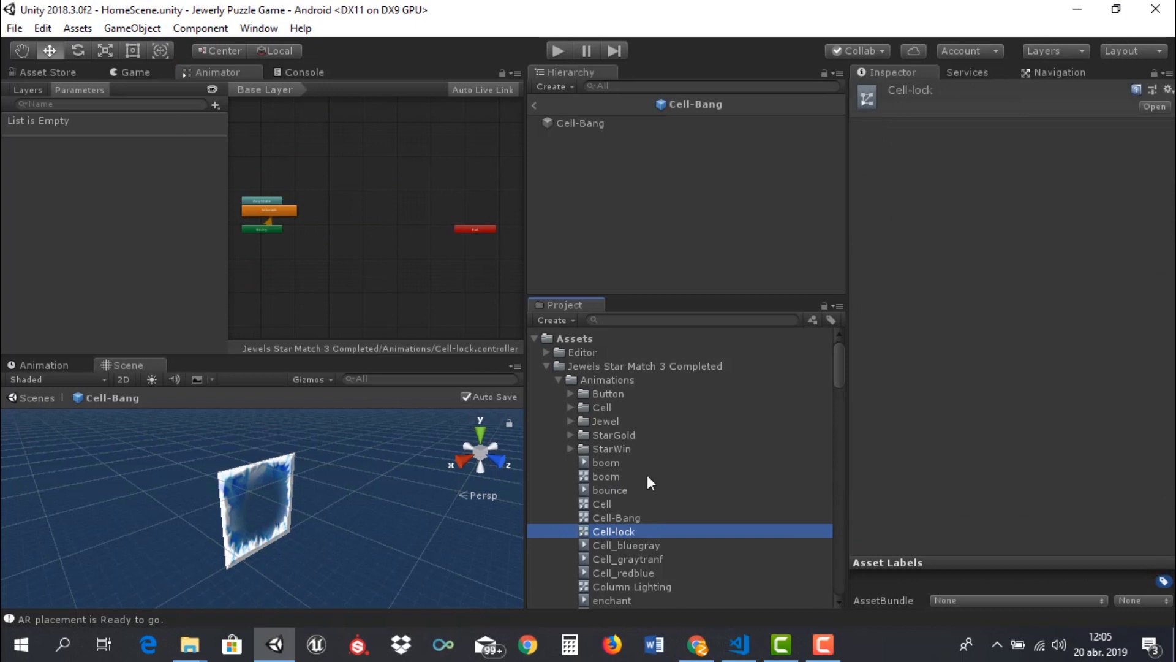
{"action": "left_click", "coordinate": [615, 519]}
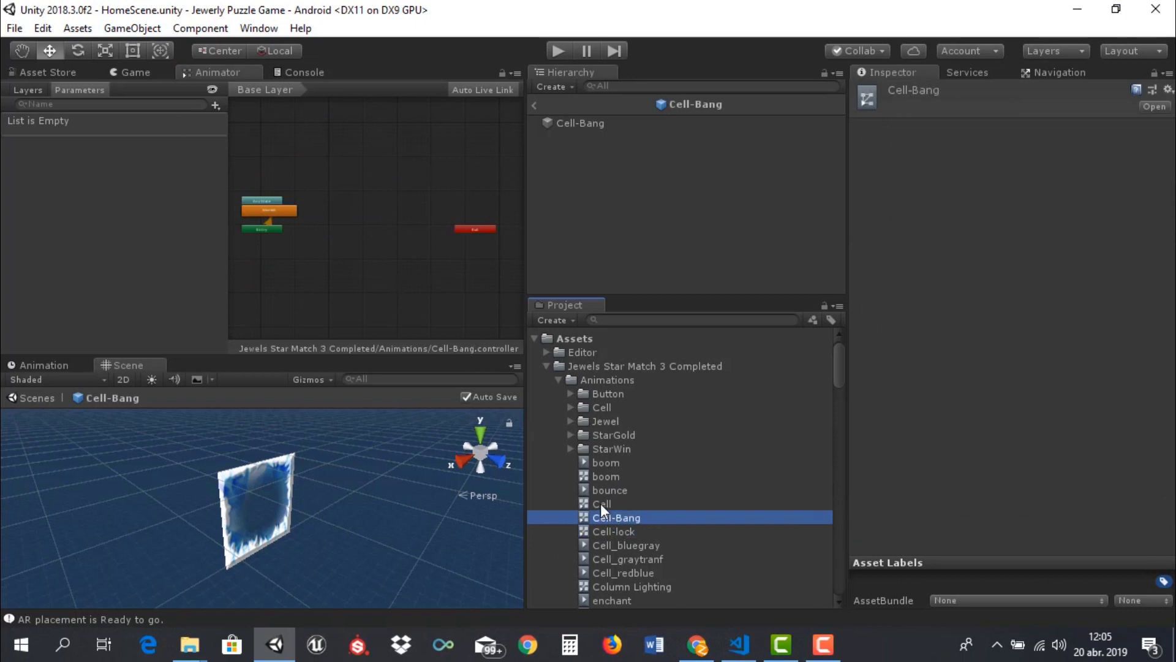
{"action": "left_click", "coordinate": [600, 502]}
{"action": "left_click", "coordinate": [604, 585]}
{"action": "scroll", "coordinate": [637, 531], "scroll_direction": "down", "scroll_amount": 5}
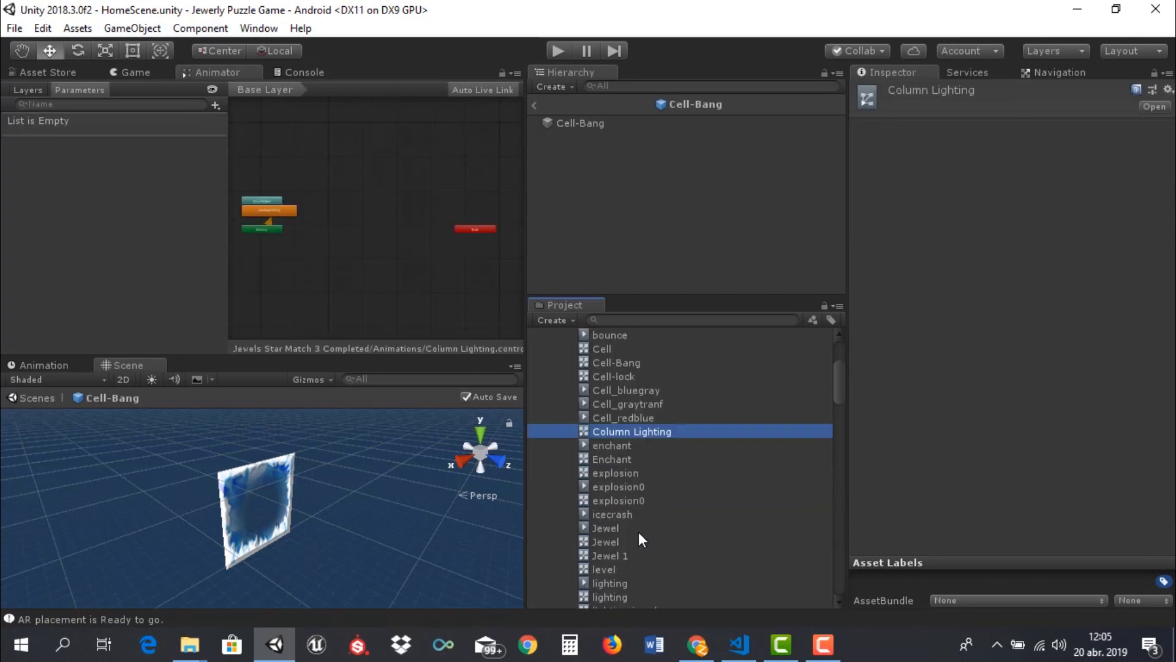
{"action": "left_click", "coordinate": [594, 457]}
{"action": "left_click", "coordinate": [597, 472]}
{"action": "left_click", "coordinate": [534, 104]}
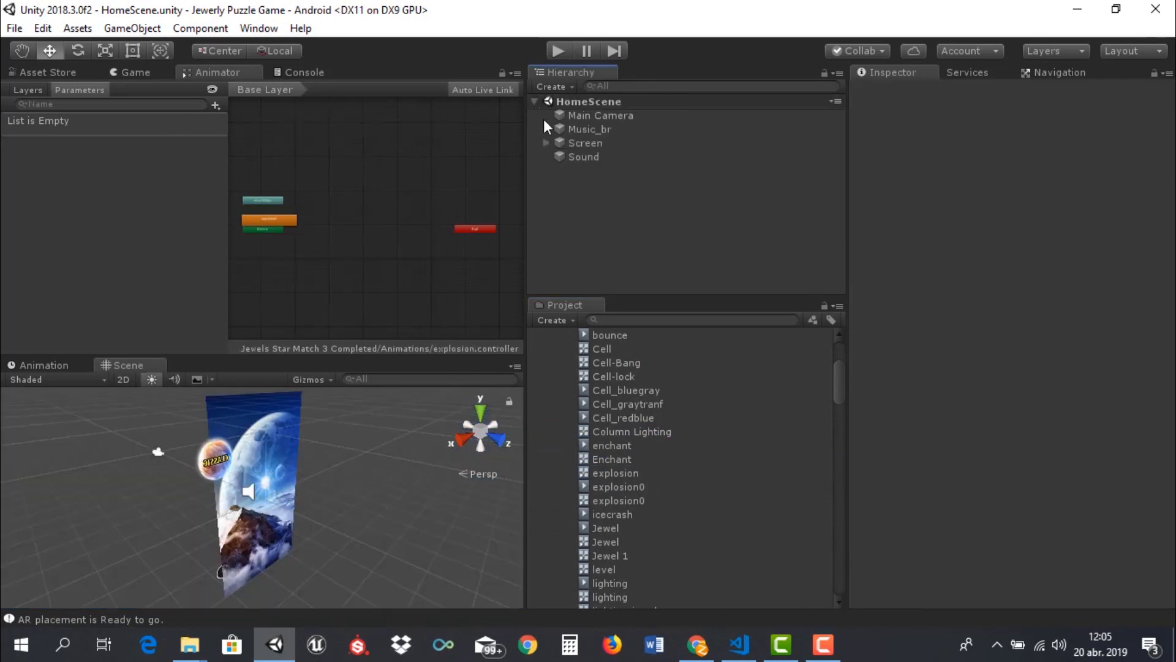
{"action": "scroll", "coordinate": [615, 432], "scroll_direction": "up", "scroll_amount": 5}
{"action": "scroll", "coordinate": [615, 432], "scroll_direction": "down", "scroll_amount": 5}
{"action": "scroll", "coordinate": [616, 433], "scroll_direction": "up", "scroll_amount": 5}
Review the Landscape, LandscapeMon and PortraitMon textures in Editor/Resources, and glance at the Unity services overview
{"action": "left_click", "coordinate": [546, 351]}
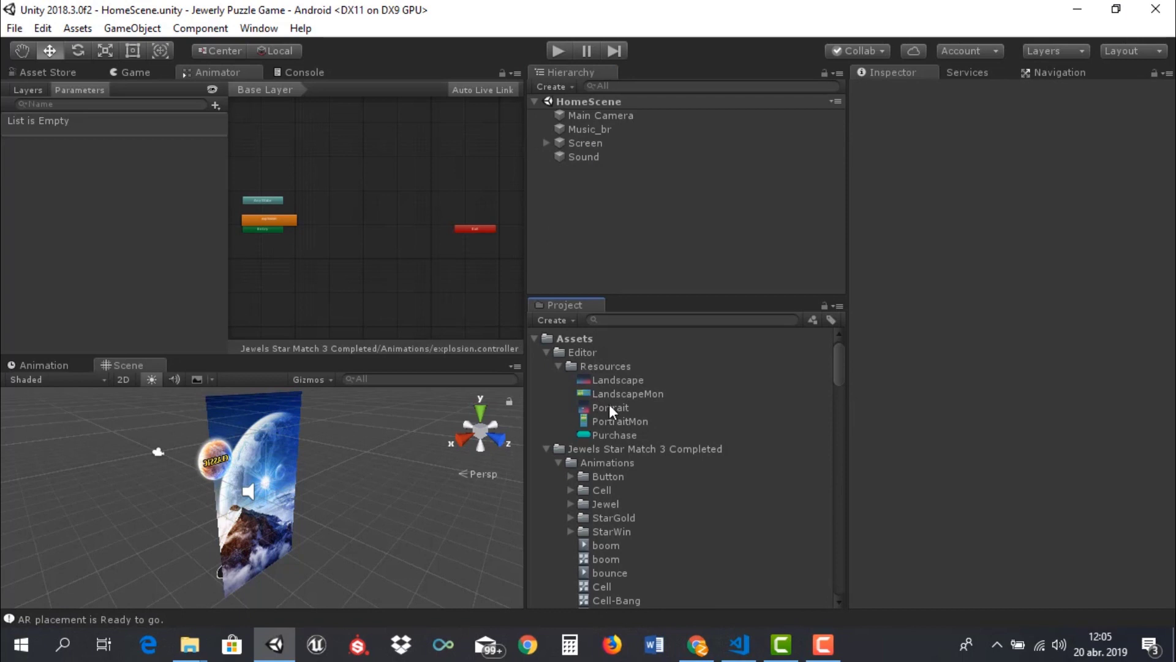
{"action": "left_click", "coordinate": [604, 382]}
{"action": "left_click", "coordinate": [605, 394]}
{"action": "left_click", "coordinate": [603, 420]}
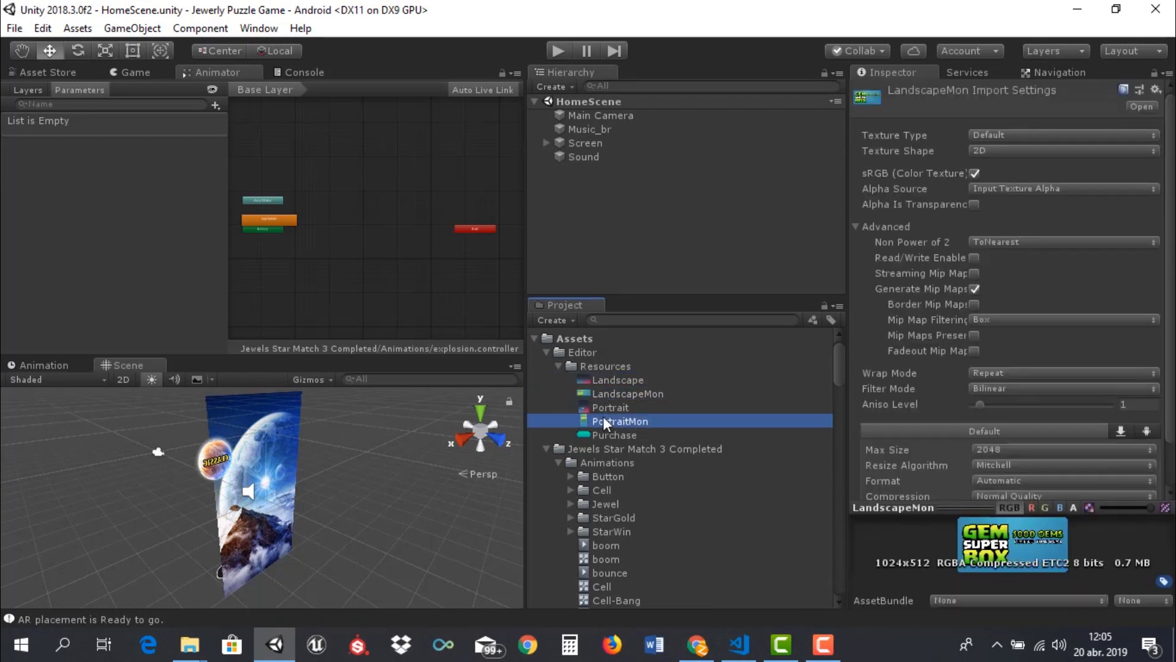
{"action": "left_click", "coordinate": [557, 366]}
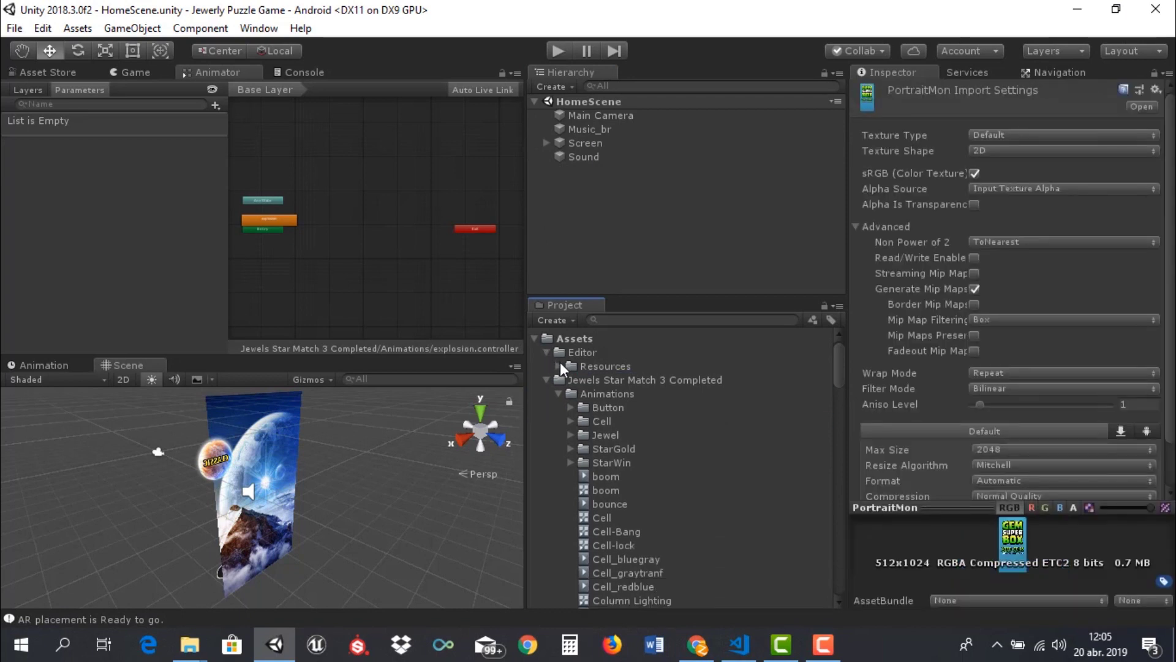
{"action": "left_click", "coordinate": [559, 364]}
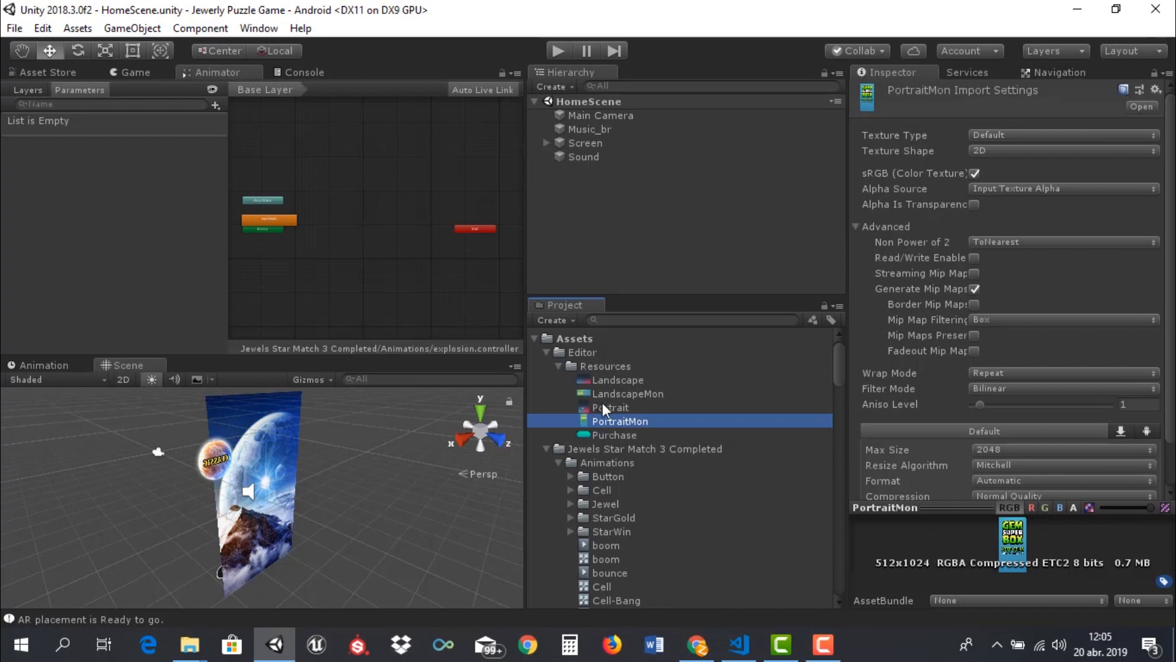
{"action": "scroll", "coordinate": [612, 446], "scroll_direction": "down", "scroll_amount": 3}
{"action": "scroll", "coordinate": [608, 443], "scroll_direction": "up", "scroll_amount": 3}
{"action": "left_click", "coordinate": [960, 73]}
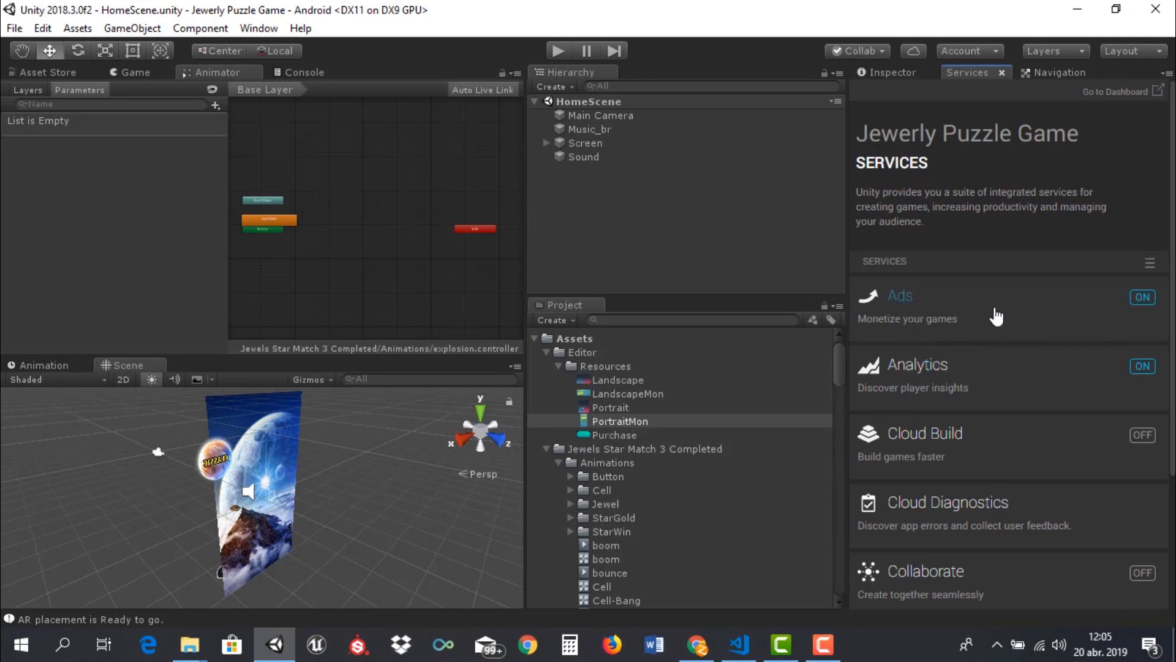
{"action": "left_click", "coordinate": [883, 72]}
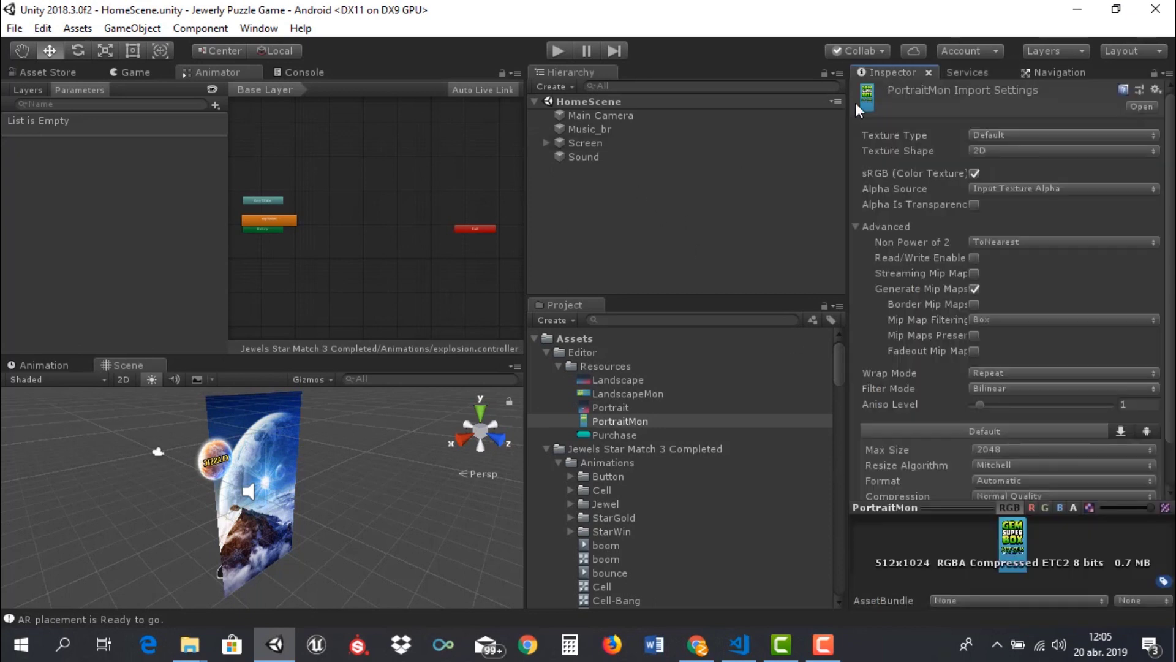
Collapse Editor and Resources, then view the Jewel bounce and moveup clips and set_0 controller
{"action": "left_click", "coordinate": [558, 367]}
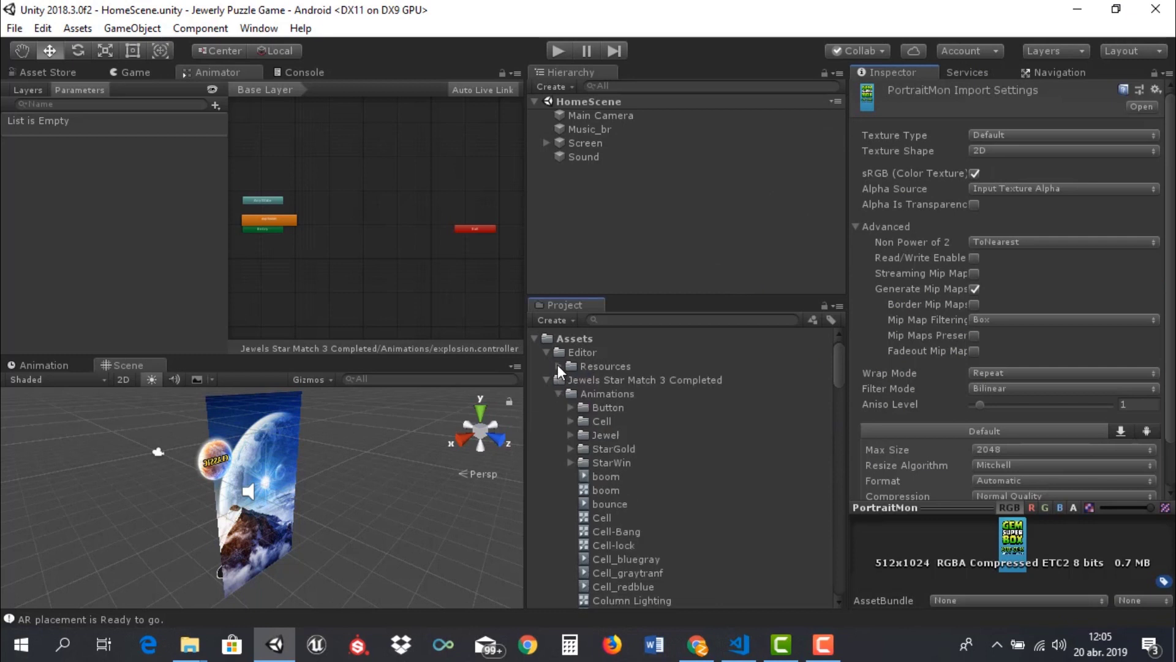
{"action": "left_click", "coordinate": [547, 352]}
{"action": "left_click", "coordinate": [589, 490]}
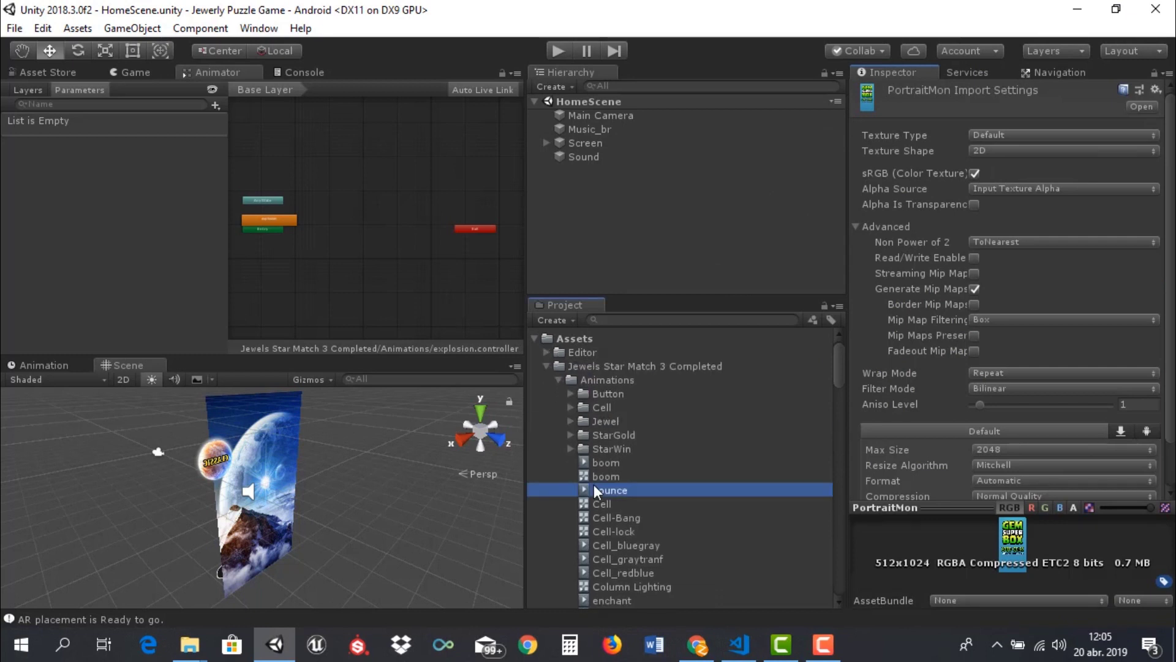
{"action": "left_click", "coordinate": [569, 421]}
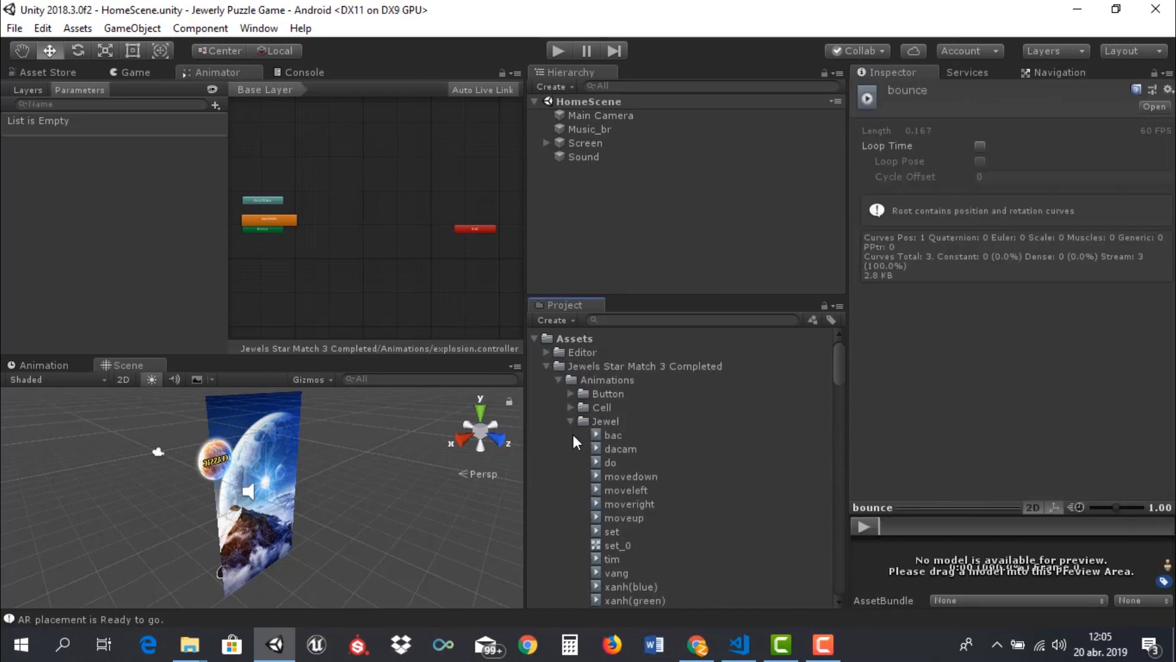
{"action": "left_click", "coordinate": [613, 512]}
{"action": "left_click", "coordinate": [606, 542]}
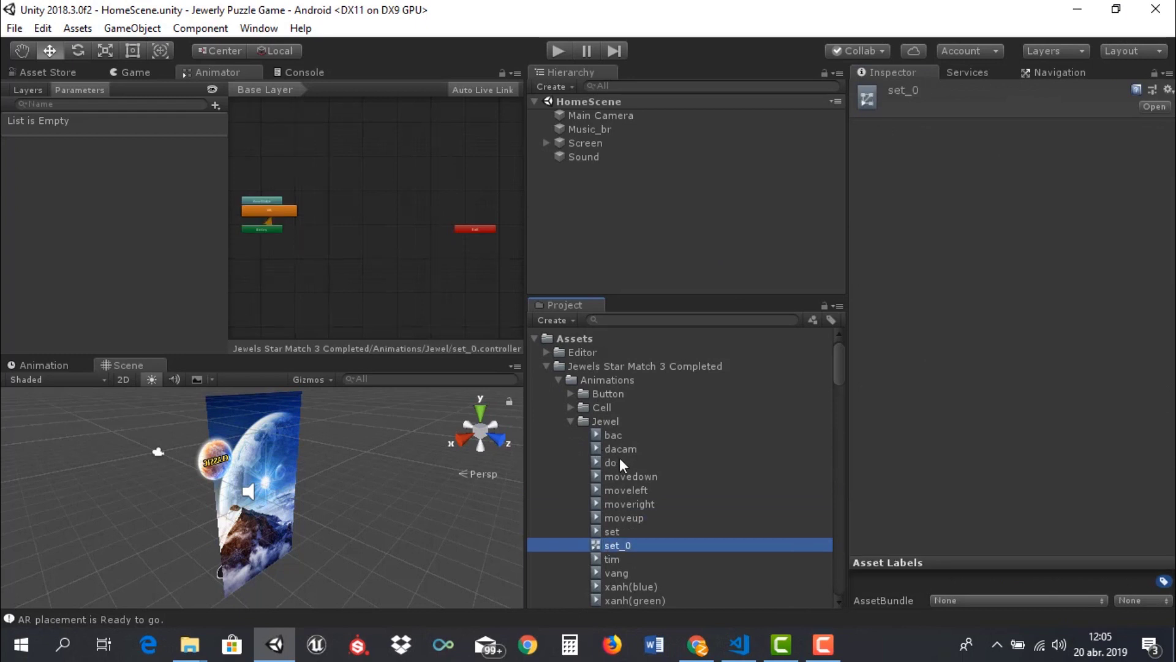
{"action": "scroll", "coordinate": [622, 459], "scroll_direction": "down", "scroll_amount": 2}
Inspect the Cell and Button animation folders: the back controller, level1 animations and min 1 controller
{"action": "left_click", "coordinate": [570, 354]}
{"action": "left_click", "coordinate": [576, 342]}
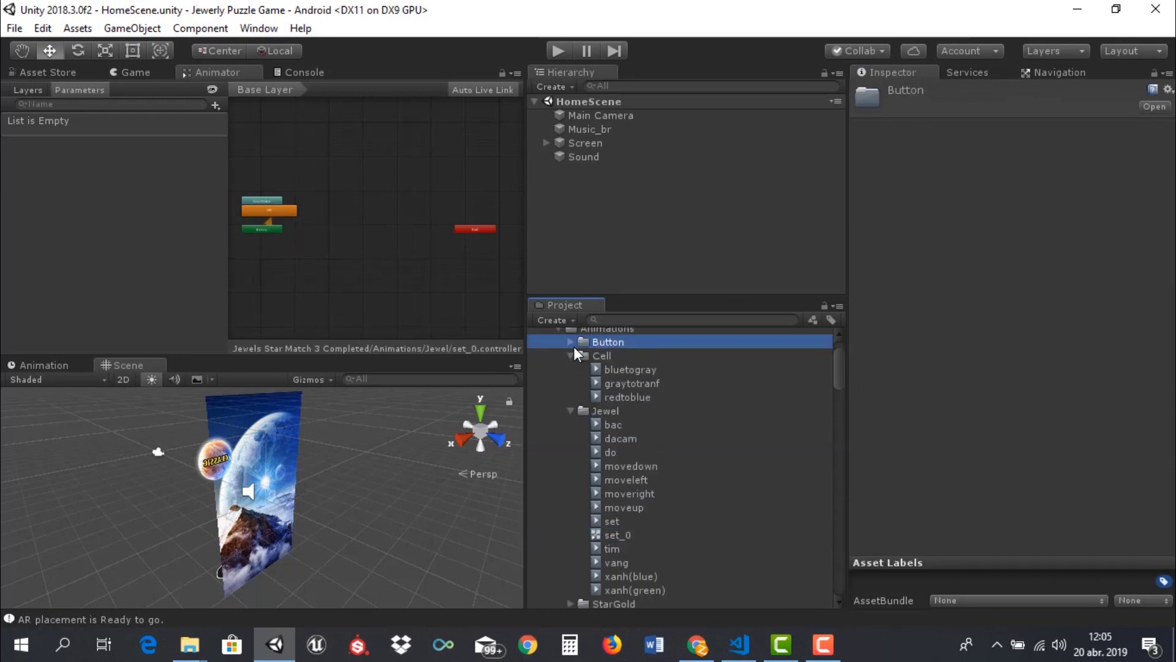
{"action": "left_click", "coordinate": [571, 343]}
{"action": "left_click", "coordinate": [612, 369]}
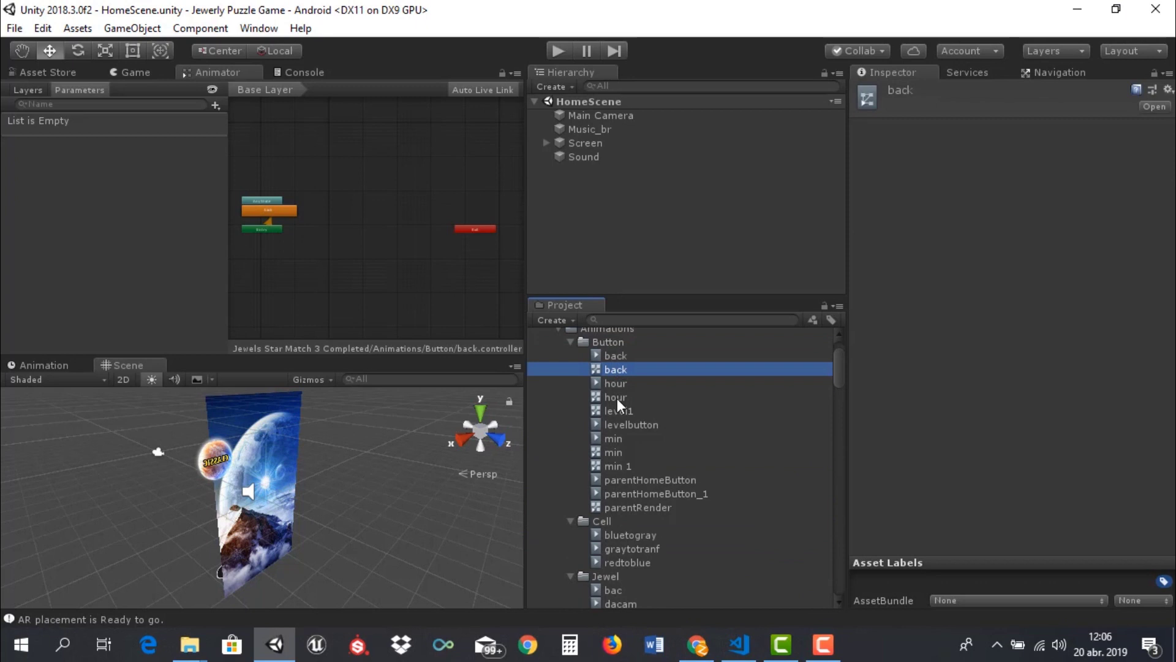
{"action": "left_click", "coordinate": [617, 397]}
{"action": "left_click", "coordinate": [615, 409]}
{"action": "left_click", "coordinate": [613, 453]}
{"action": "left_click", "coordinate": [615, 465]}
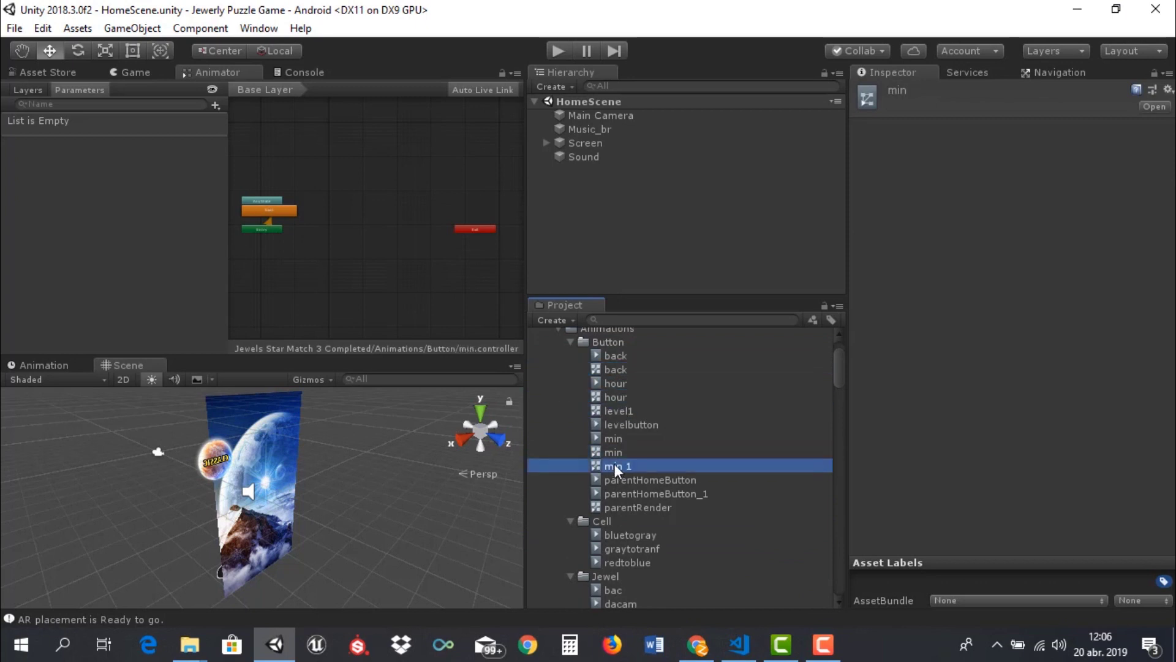
Collapse the Button, Cell, Jewel and Animations folders and scroll down the Project panel
{"action": "left_click", "coordinate": [570, 342]}
{"action": "left_click", "coordinate": [571, 356]}
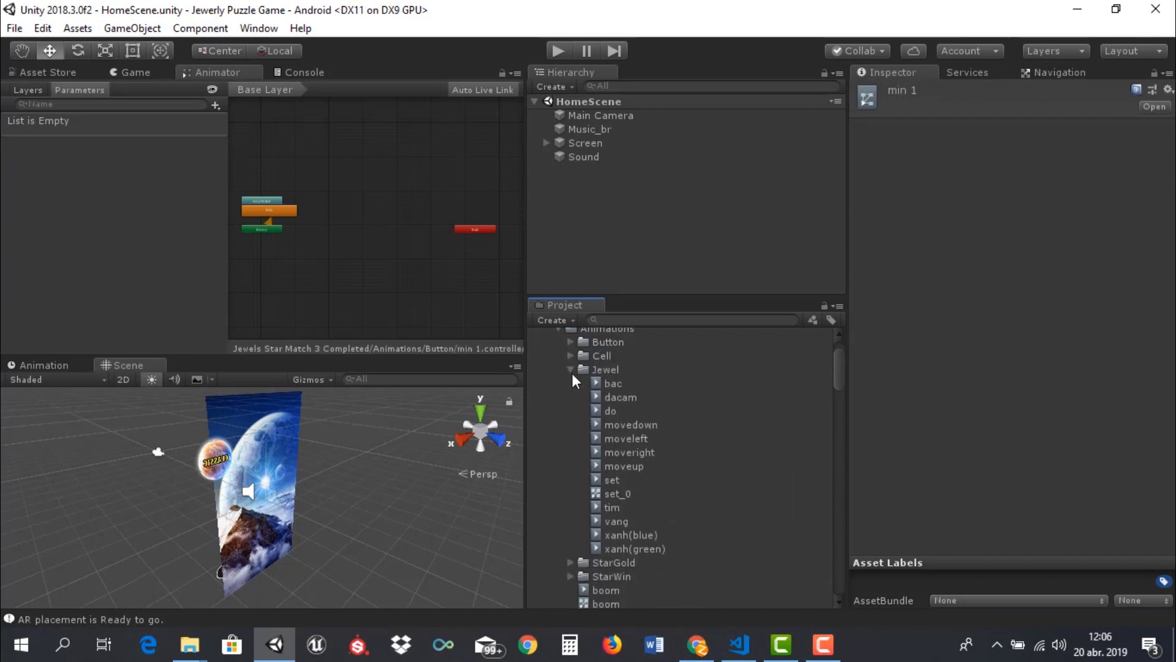
{"action": "left_click", "coordinate": [569, 368]}
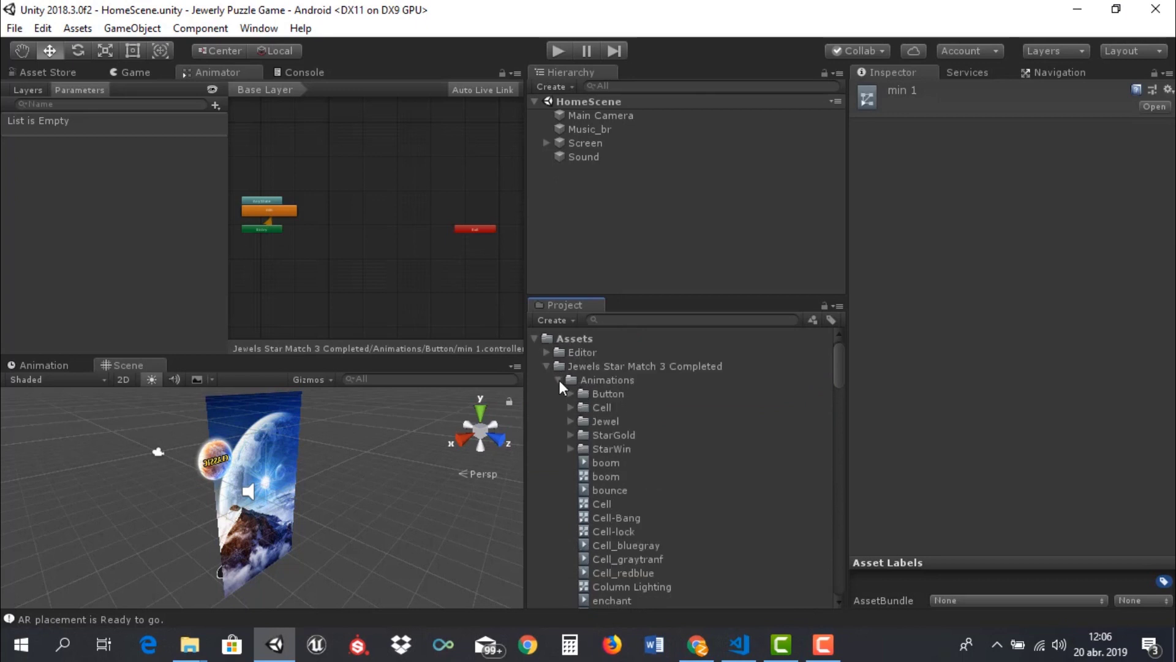
{"action": "left_click", "coordinate": [560, 380]}
{"action": "scroll", "coordinate": [623, 413], "scroll_direction": "down", "scroll_amount": 2}
{"action": "scroll", "coordinate": [620, 413], "scroll_direction": "down", "scroll_amount": 5}
{"action": "scroll", "coordinate": [620, 413], "scroll_direction": "down", "scroll_amount": 3}
{"action": "scroll", "coordinate": [623, 415], "scroll_direction": "down", "scroll_amount": 3}
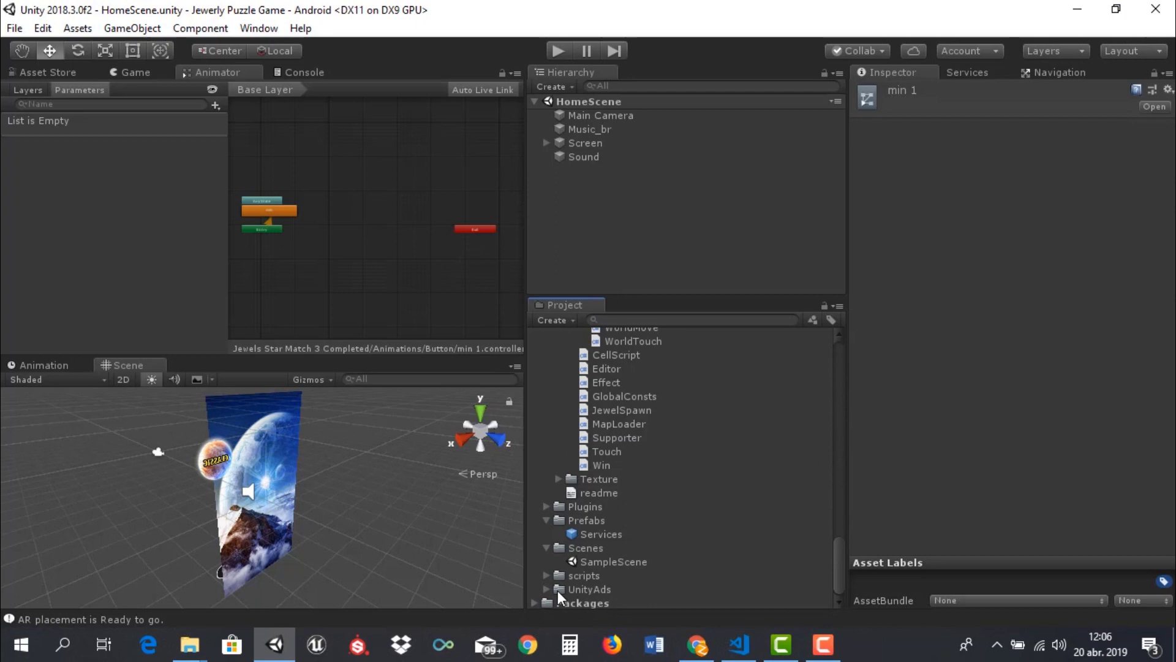
Check the UnityAds folder's contents, then return to the Game view's ARCADE/CLASSIC home menu
{"action": "left_click", "coordinate": [576, 589]}
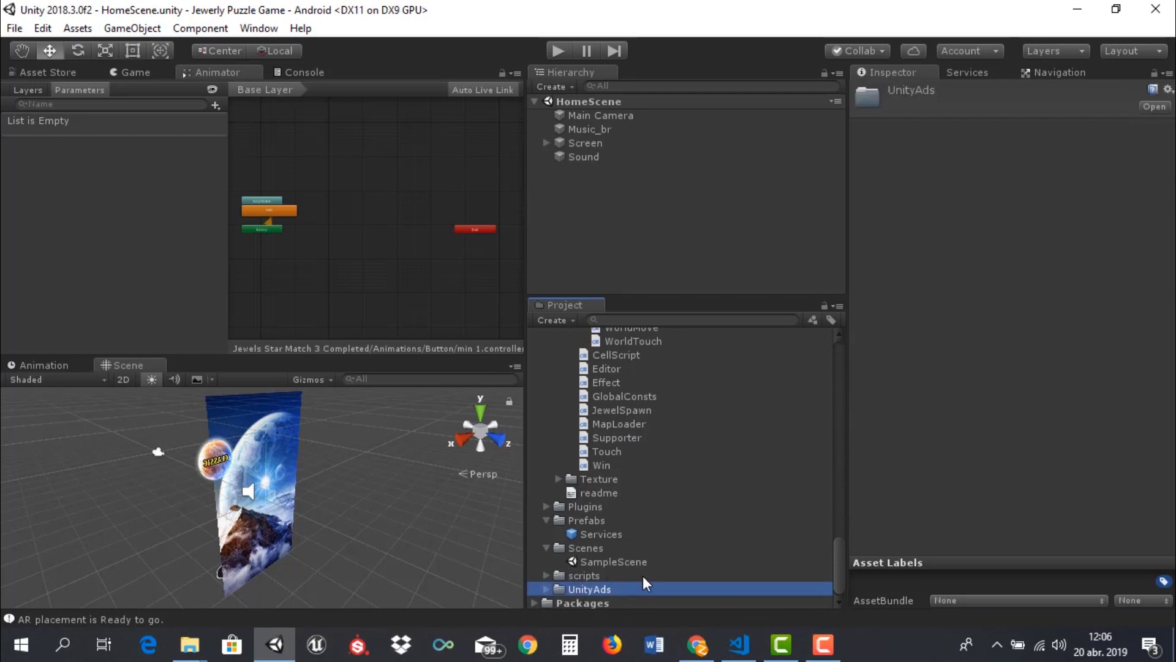
{"action": "left_click", "coordinate": [547, 589]}
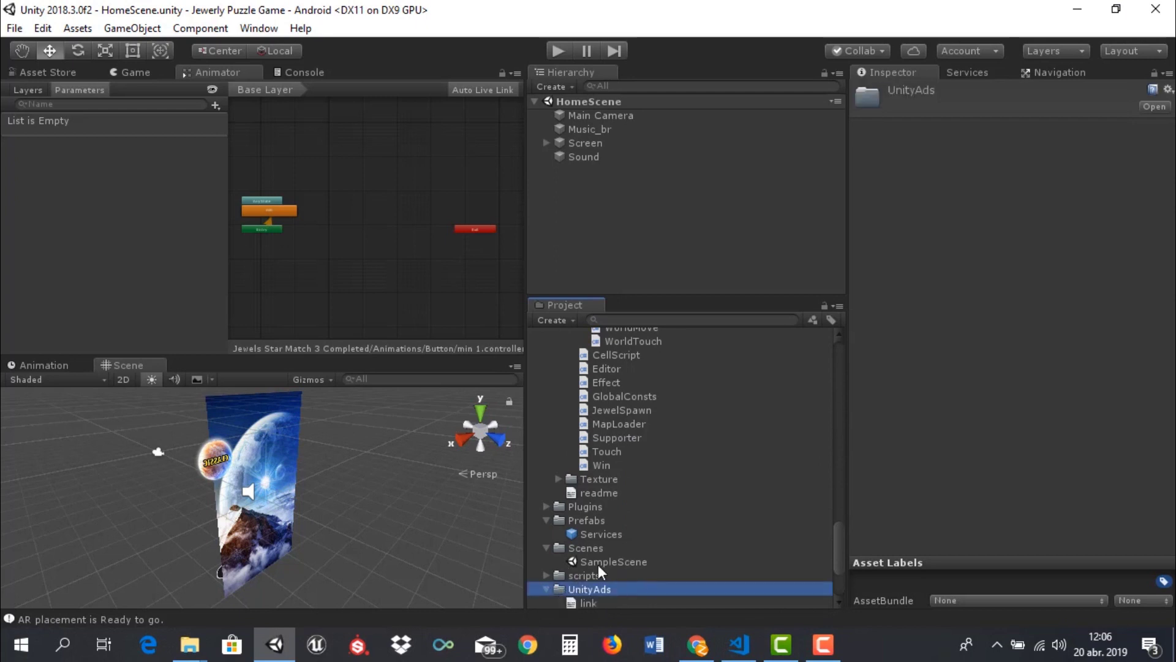
{"action": "scroll", "coordinate": [594, 566], "scroll_direction": "down", "scroll_amount": 3}
{"action": "left_click", "coordinate": [547, 485]}
{"action": "scroll", "coordinate": [594, 494], "scroll_direction": "up", "scroll_amount": 3}
{"action": "scroll", "coordinate": [595, 494], "scroll_direction": "up", "scroll_amount": 3}
{"action": "scroll", "coordinate": [597, 497], "scroll_direction": "up", "scroll_amount": 3}
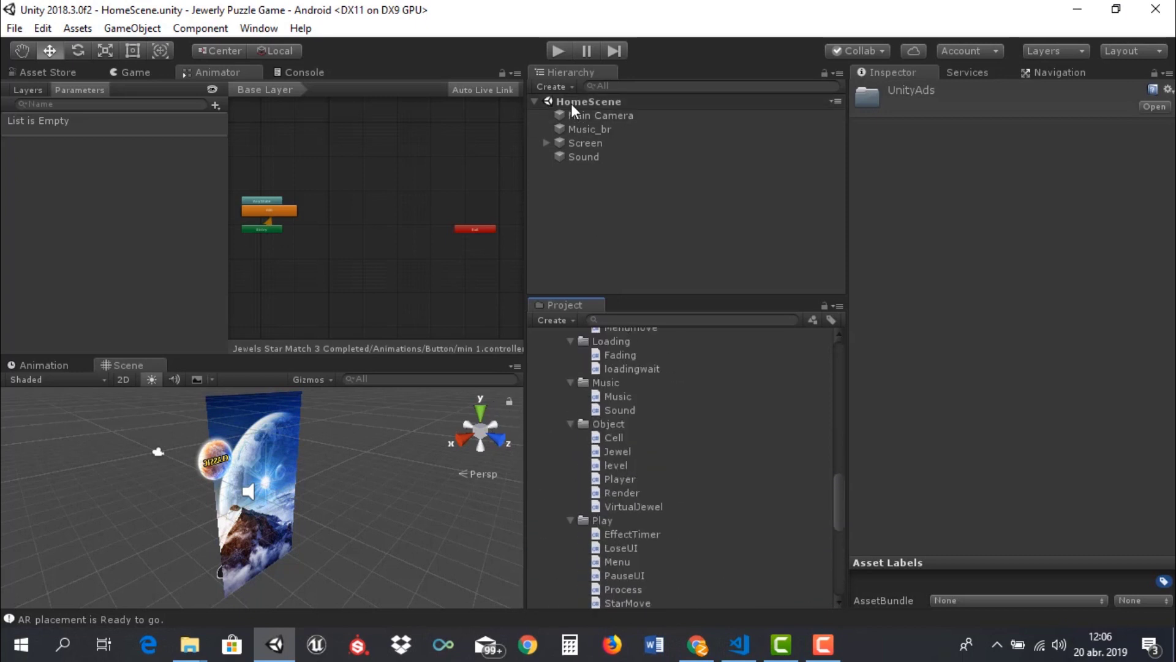
{"action": "left_click", "coordinate": [133, 72]}
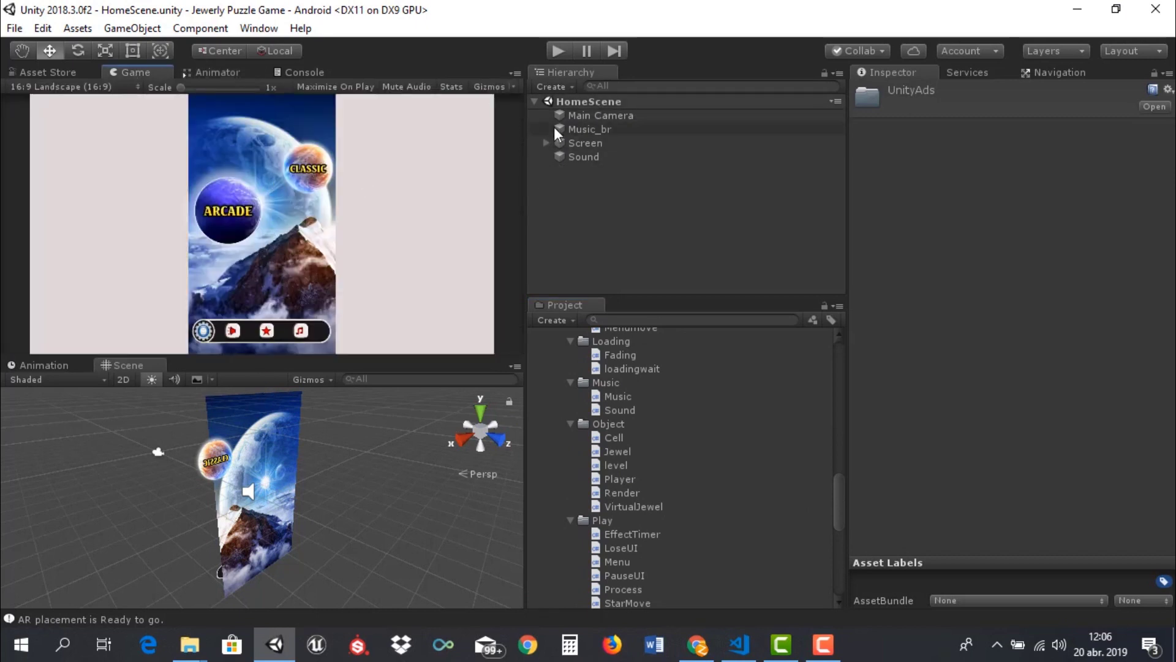
Expand Screen in the Hierarchy and compare the Arcade and classic menu spheres' components
{"action": "left_click", "coordinate": [546, 142]}
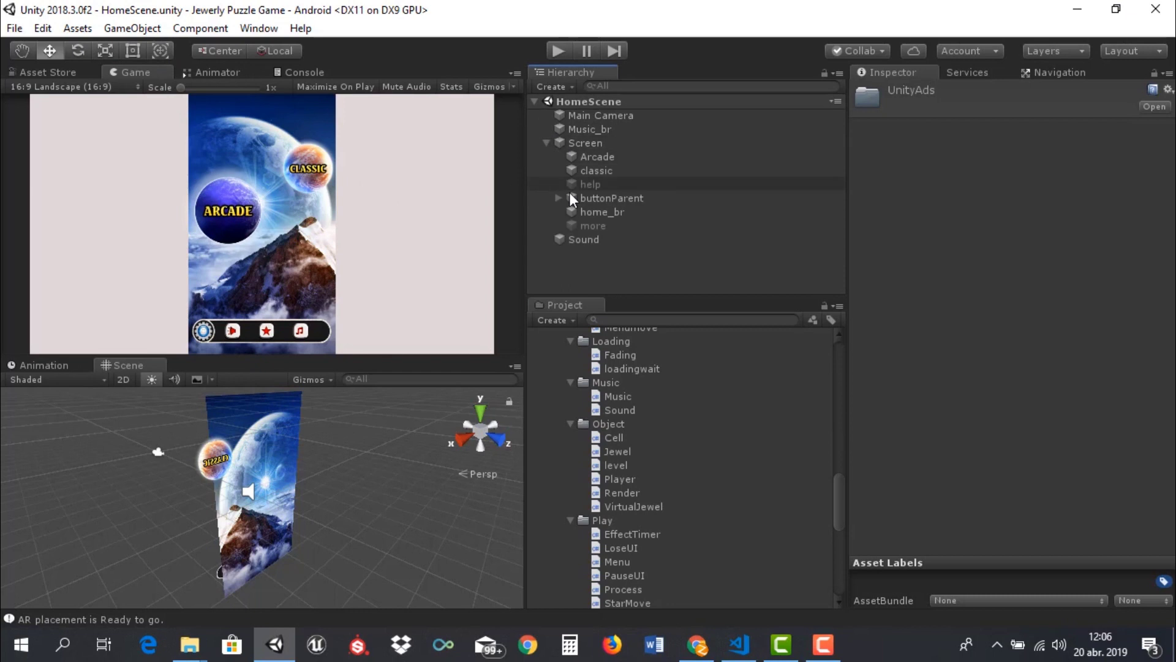
{"action": "left_click", "coordinate": [586, 144]}
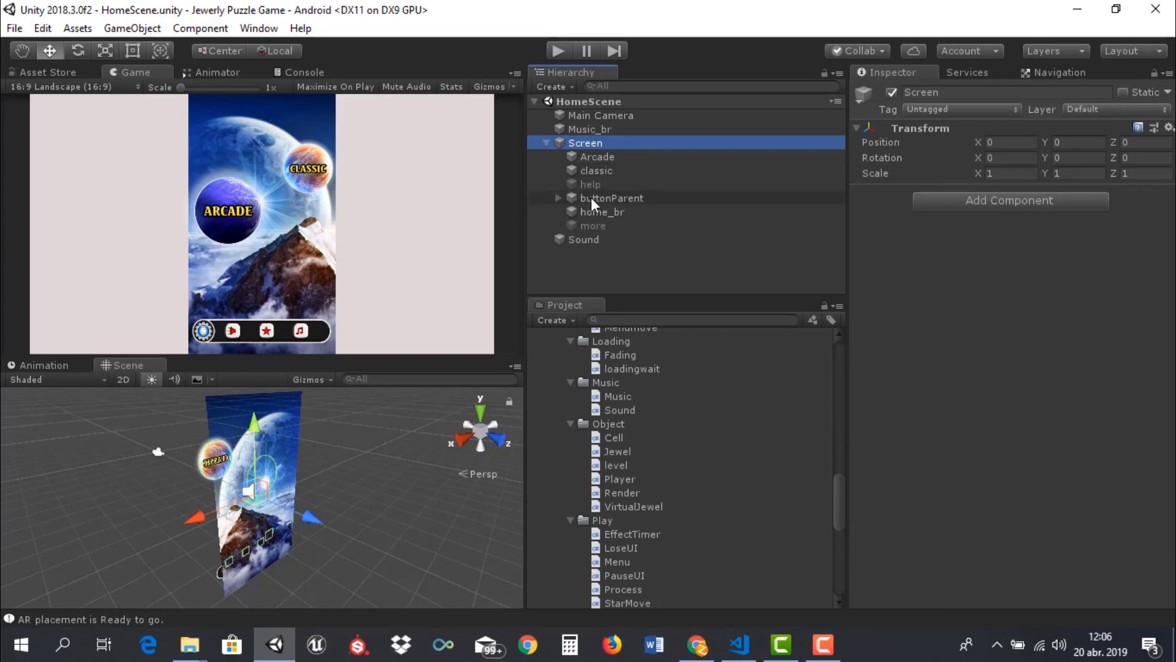
{"action": "left_click", "coordinate": [588, 170]}
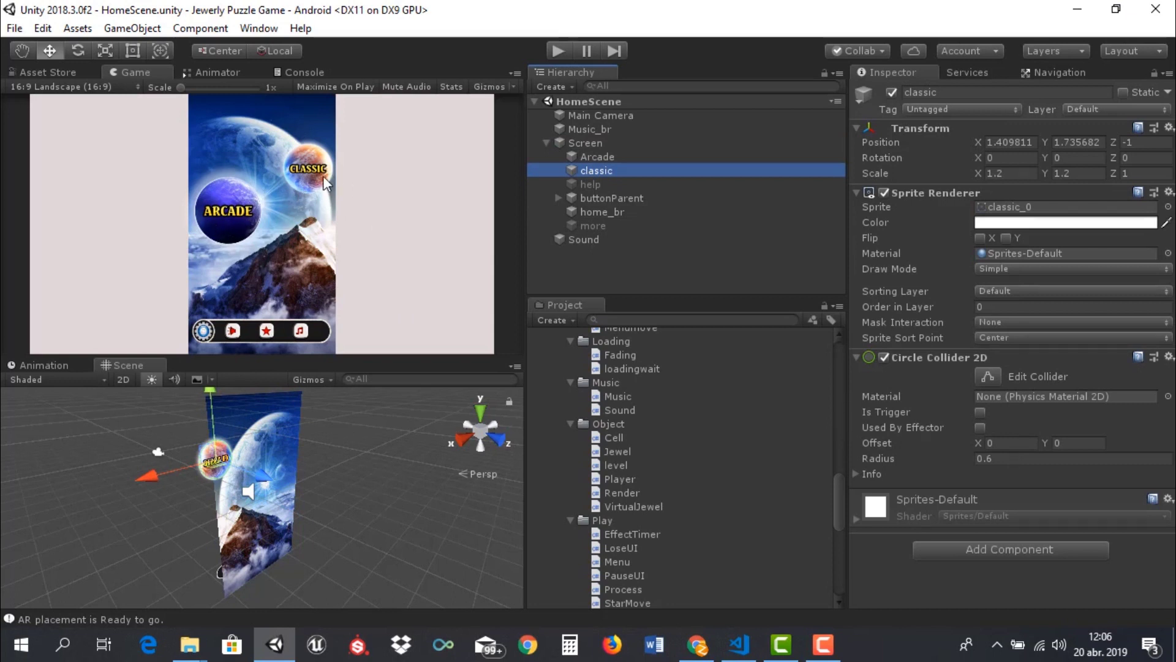
{"action": "left_click", "coordinate": [590, 158]}
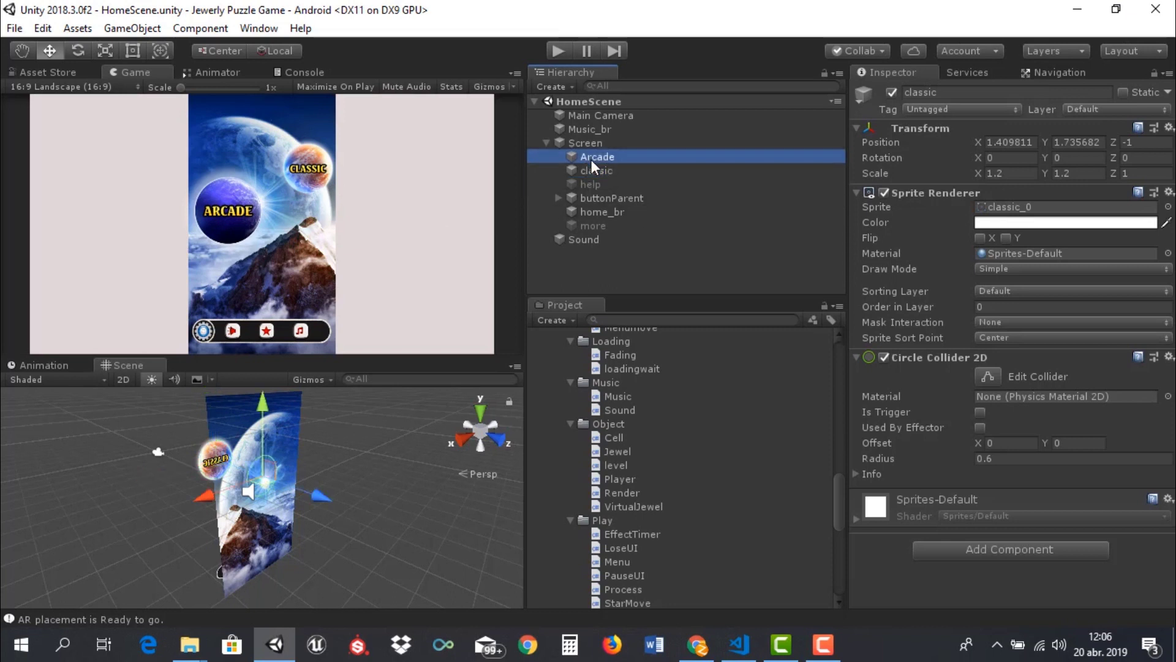
{"action": "left_click", "coordinate": [587, 171]}
{"action": "left_click", "coordinate": [593, 157]}
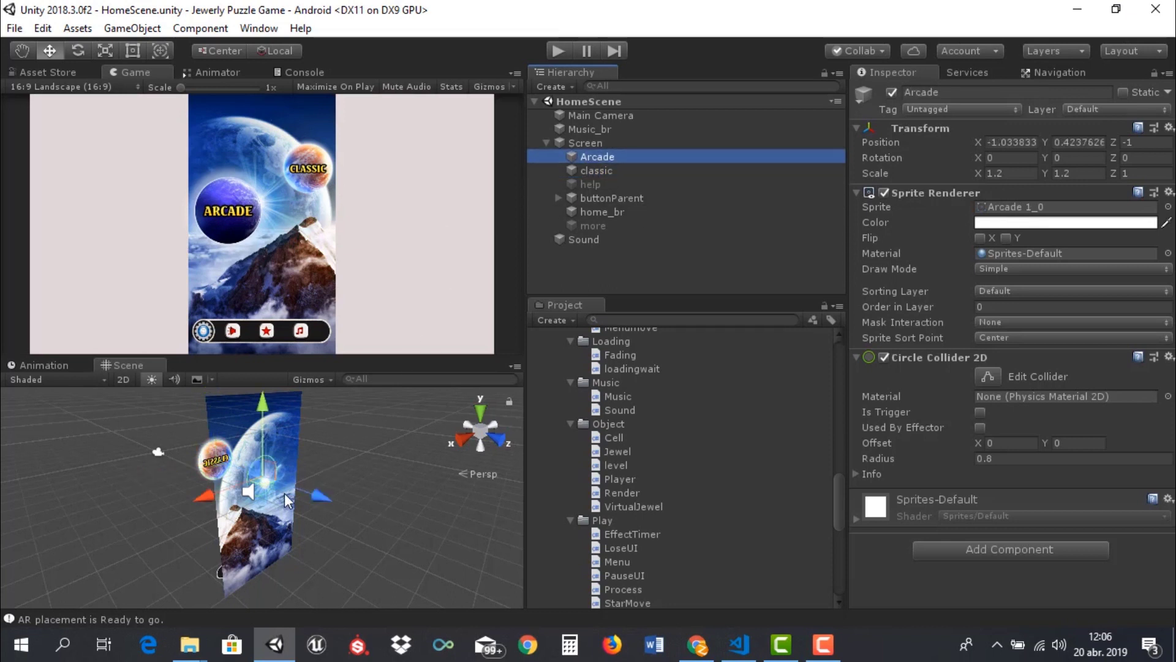
{"action": "scroll", "coordinate": [284, 493], "scroll_direction": "down", "scroll_amount": 3}
{"action": "scroll", "coordinate": [295, 501], "scroll_direction": "down", "scroll_amount": 2}
{"action": "scroll", "coordinate": [298, 501], "scroll_direction": "up", "scroll_amount": 2}
{"action": "scroll", "coordinate": [289, 501], "scroll_direction": "up", "scroll_amount": 2}
{"action": "scroll", "coordinate": [291, 499], "scroll_direction": "up", "scroll_amount": 2}
{"action": "scroll", "coordinate": [290, 498], "scroll_direction": "up", "scroll_amount": 2}
Inspect Screen, Arcade, disabled help, buttonParent's Menumove script, the home_br sprite and disabled more
{"action": "left_click", "coordinate": [585, 143]}
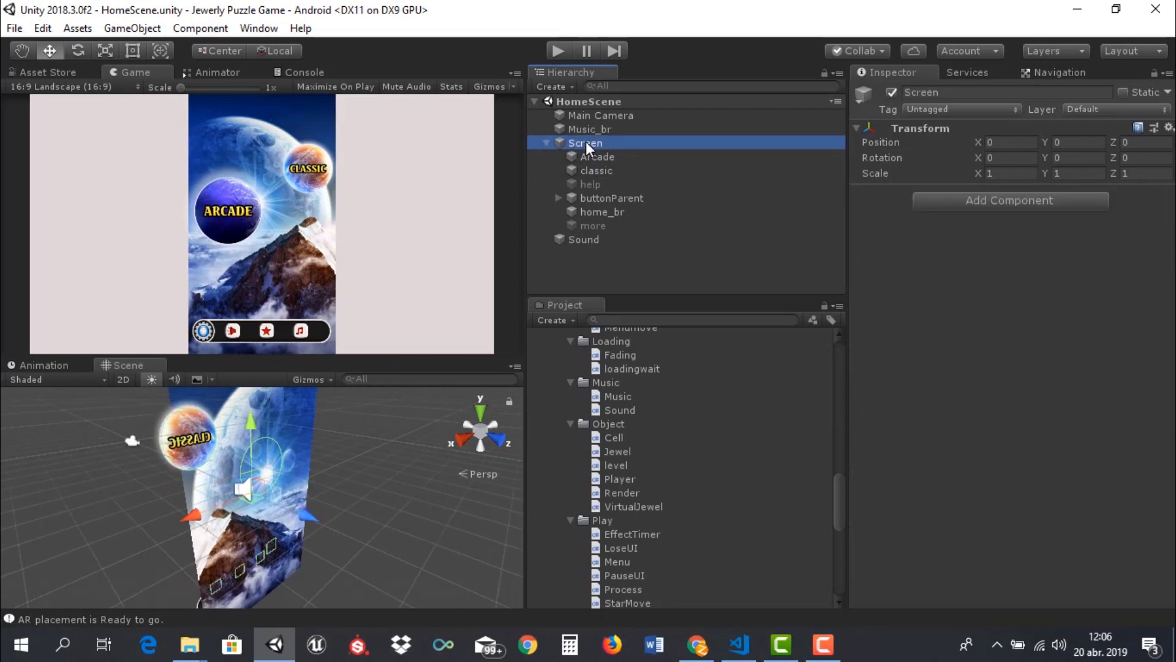
{"action": "left_click", "coordinate": [592, 156]}
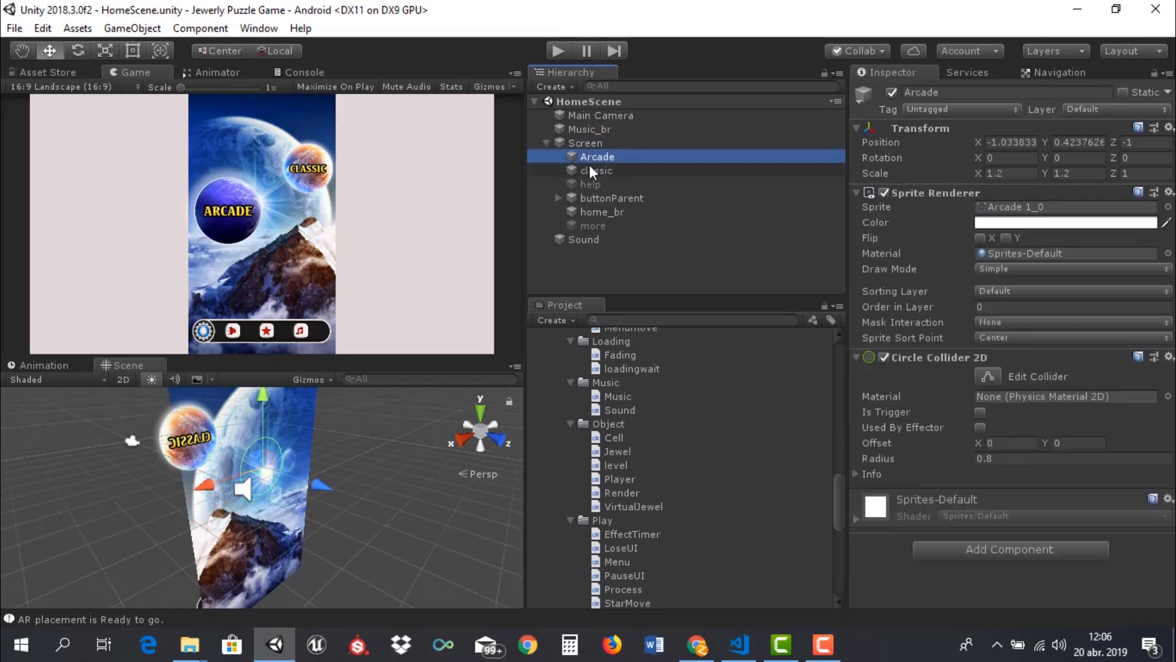
{"action": "left_click", "coordinate": [590, 188]}
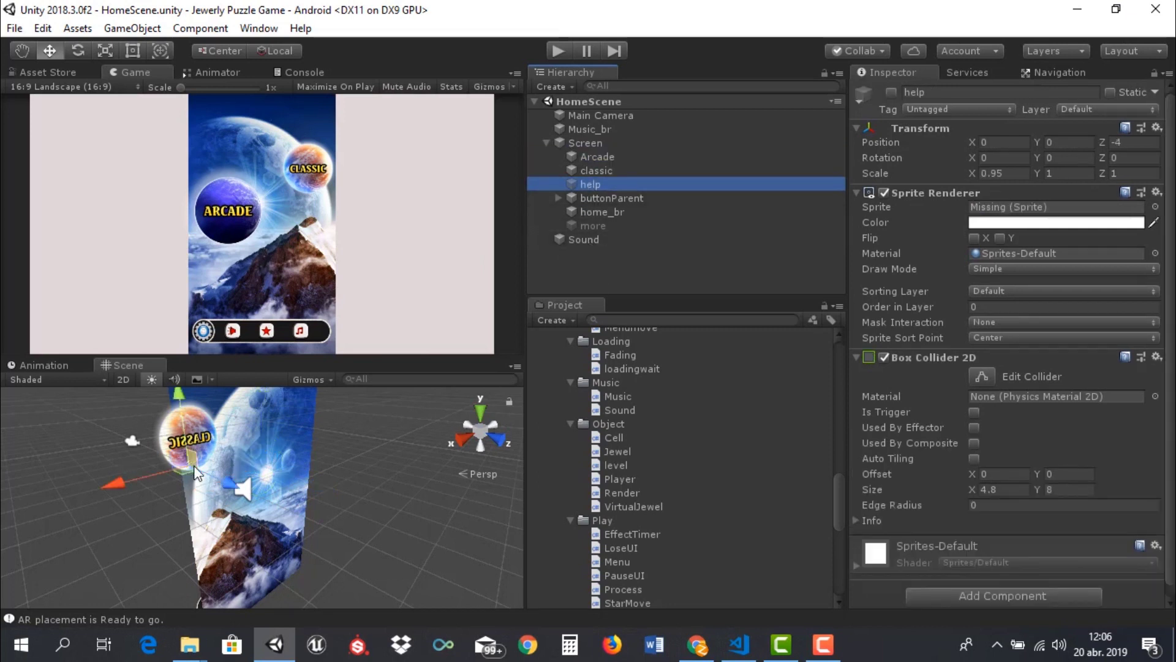
{"action": "left_click", "coordinate": [589, 197]}
{"action": "left_click", "coordinate": [591, 197]}
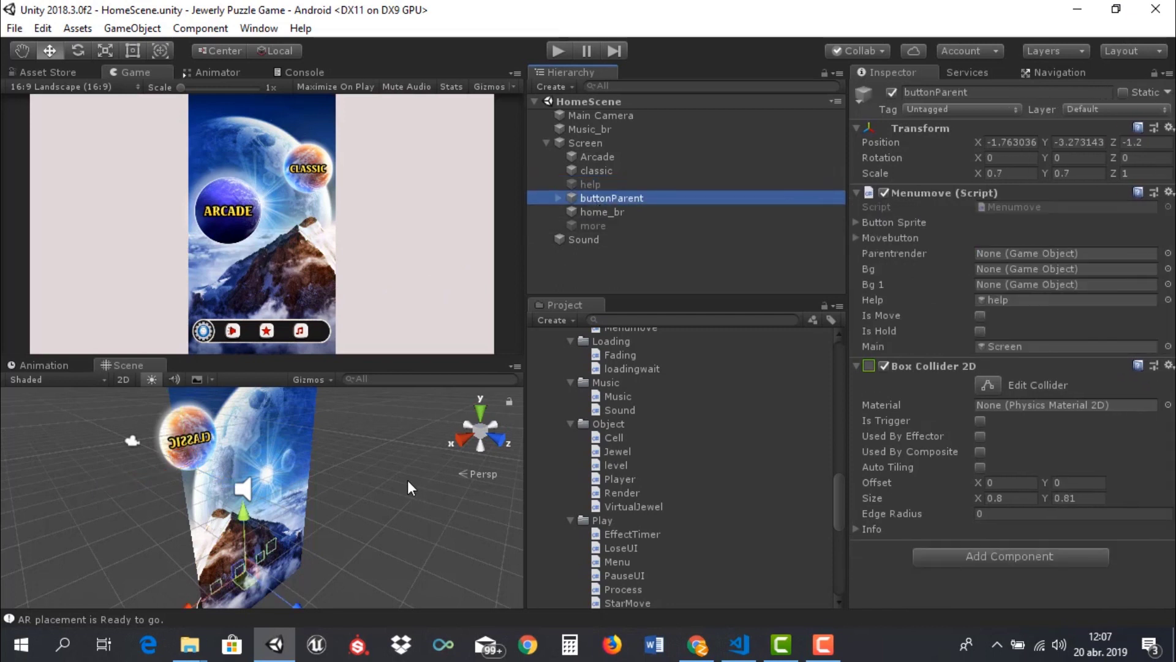
{"action": "left_click", "coordinate": [600, 213]}
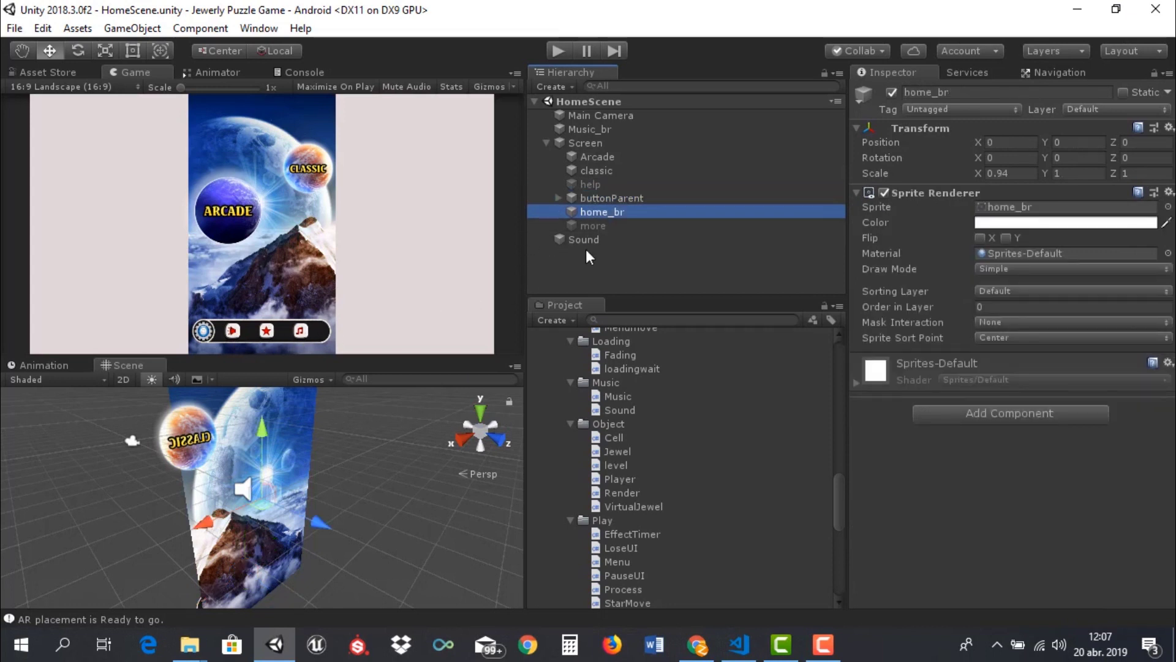
{"action": "left_click", "coordinate": [586, 226]}
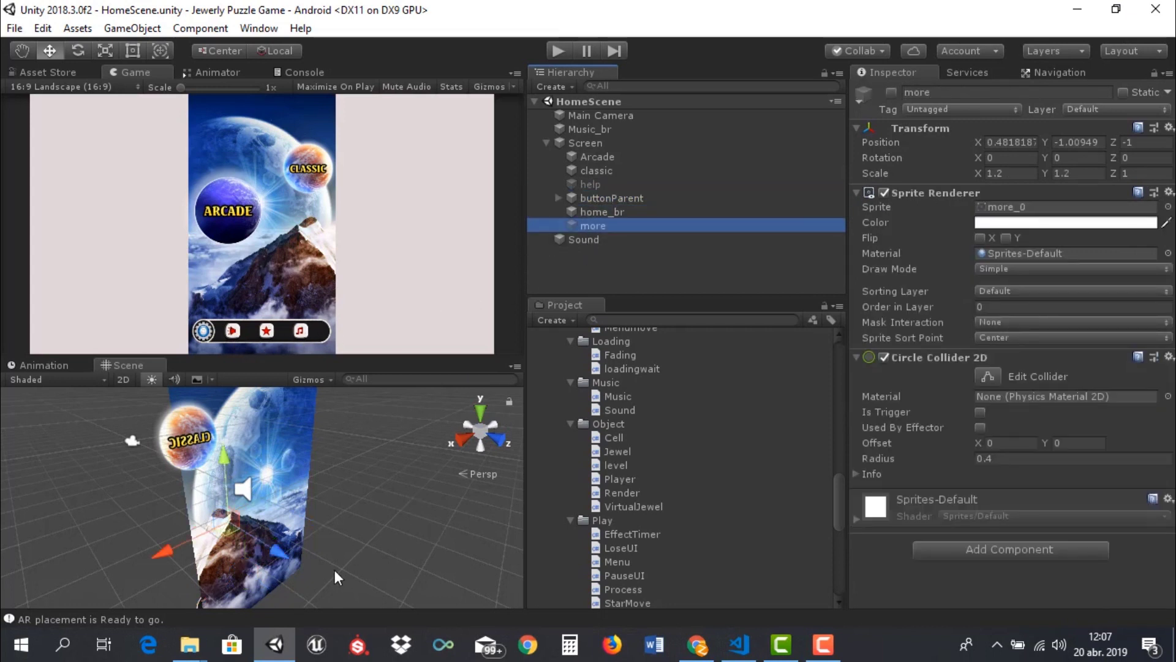
Expand buttonParent and inspect its br, music, brbutton, sound and rate buttons
{"action": "left_click", "coordinate": [583, 239]}
{"action": "left_click", "coordinate": [603, 197]}
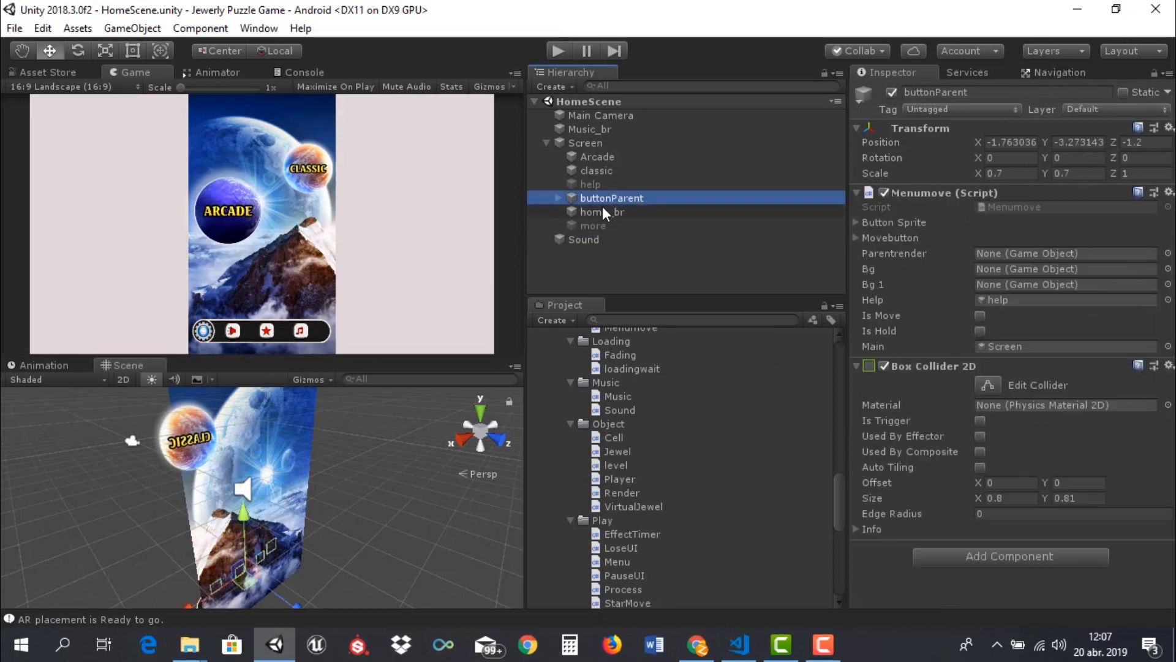
{"action": "left_click", "coordinate": [560, 198]}
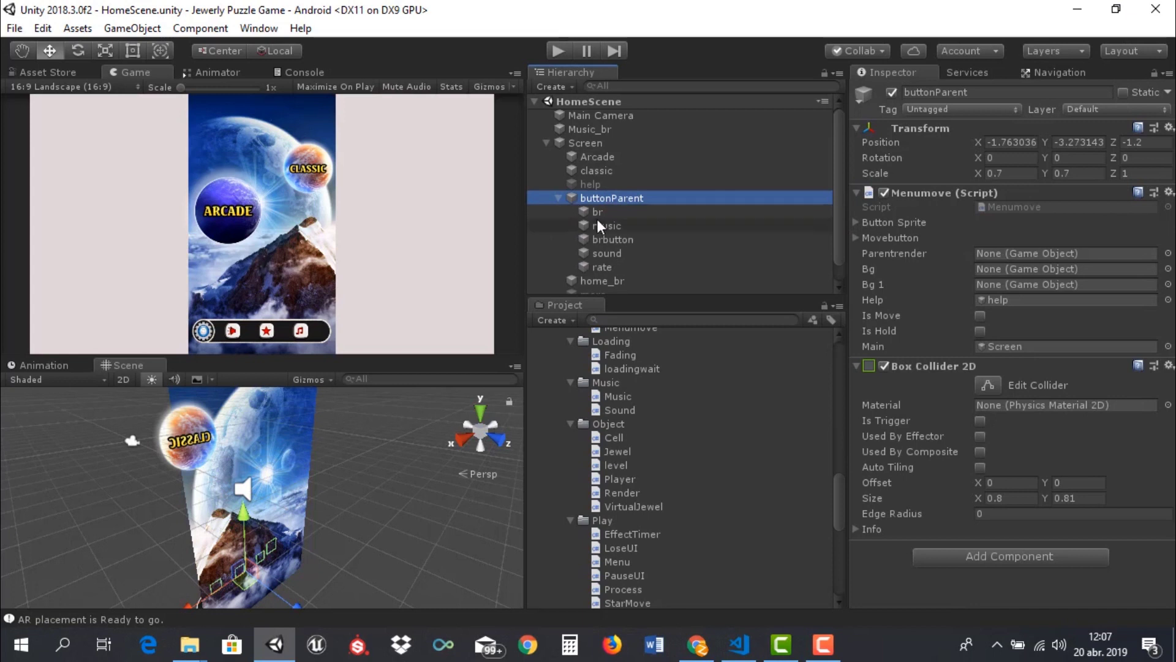
{"action": "left_click", "coordinate": [596, 214]}
{"action": "left_click", "coordinate": [605, 229]}
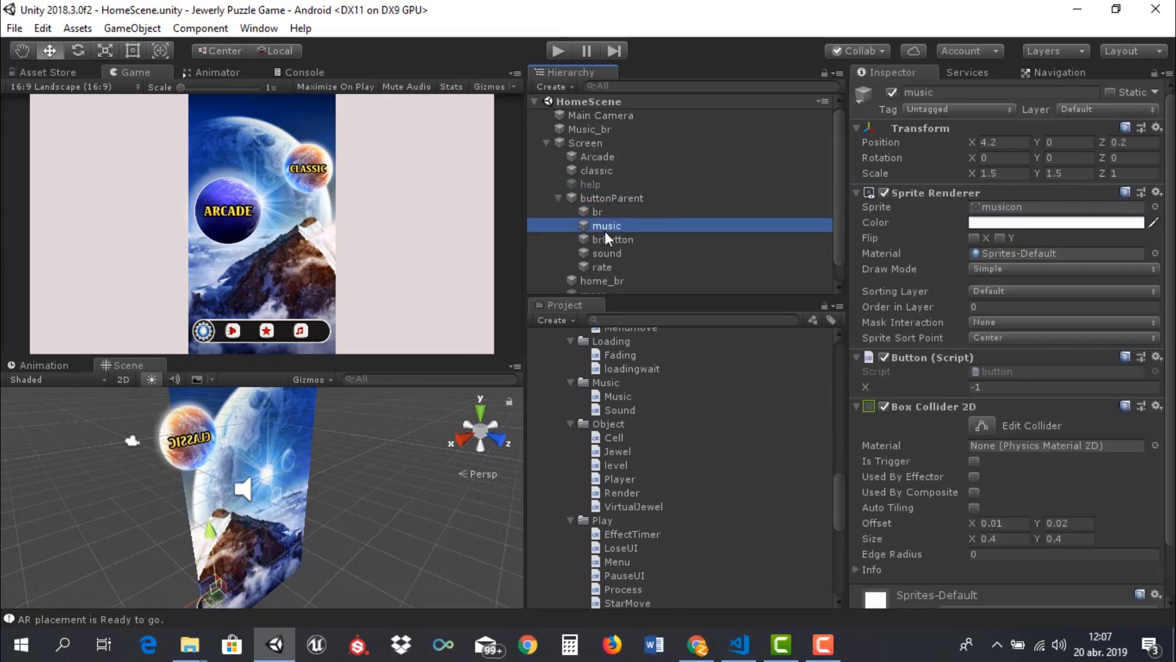
{"action": "left_click", "coordinate": [608, 240]}
{"action": "left_click", "coordinate": [606, 255]}
{"action": "left_click", "coordinate": [603, 268]}
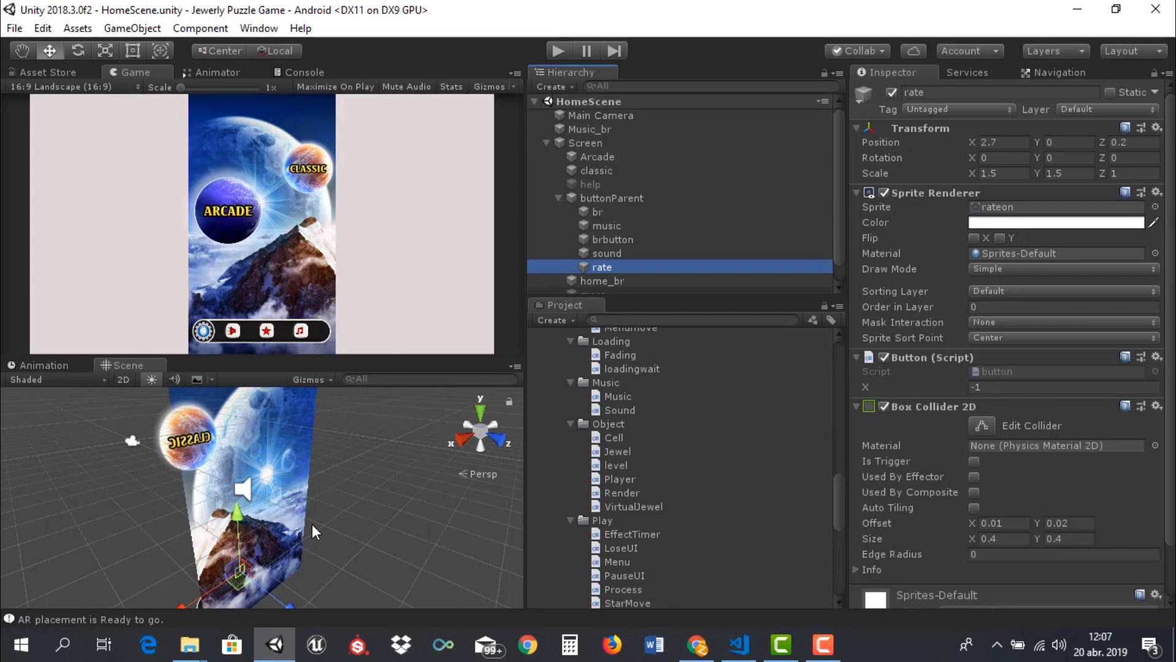
{"action": "scroll", "coordinate": [917, 430], "scroll_direction": "down", "scroll_amount": 3}
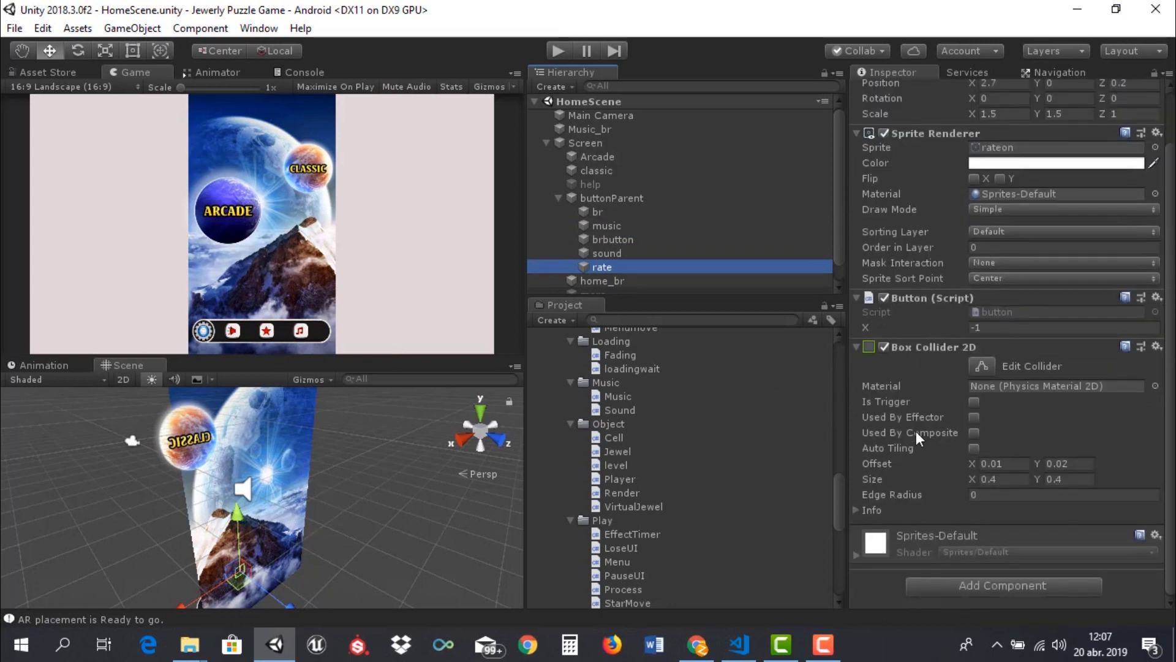
{"action": "scroll", "coordinate": [919, 431], "scroll_direction": "up", "scroll_amount": 3}
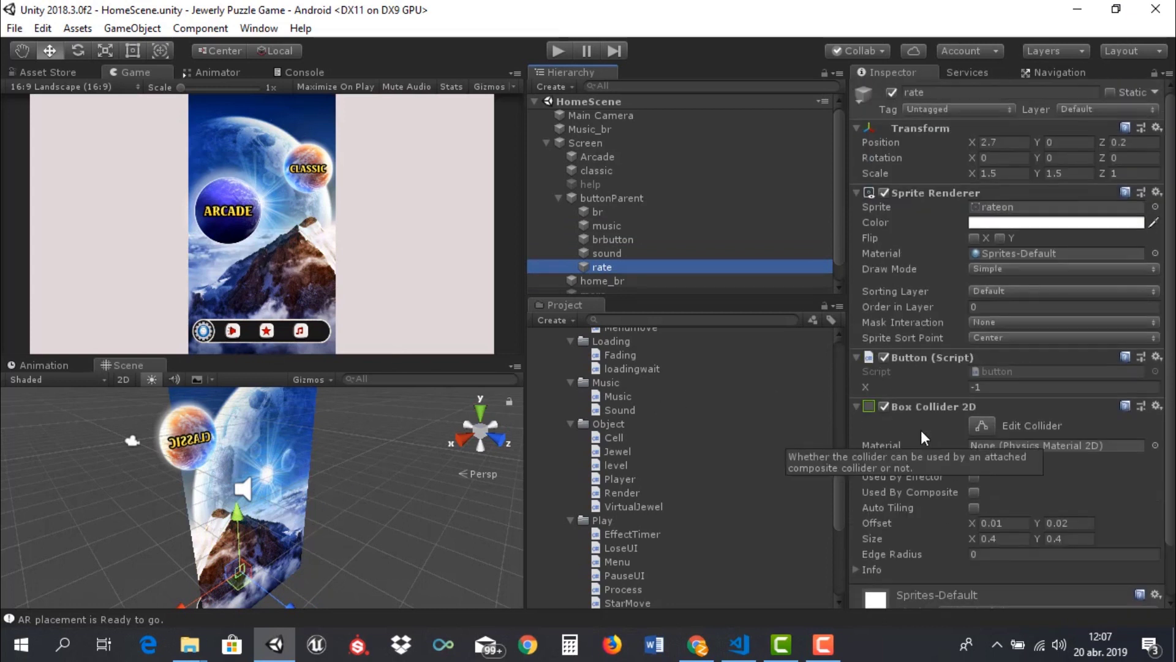
Recheck Arcade, classic and help, then view Music_br's looping bgm_music2 Audio Source
{"action": "left_click", "coordinate": [591, 159]}
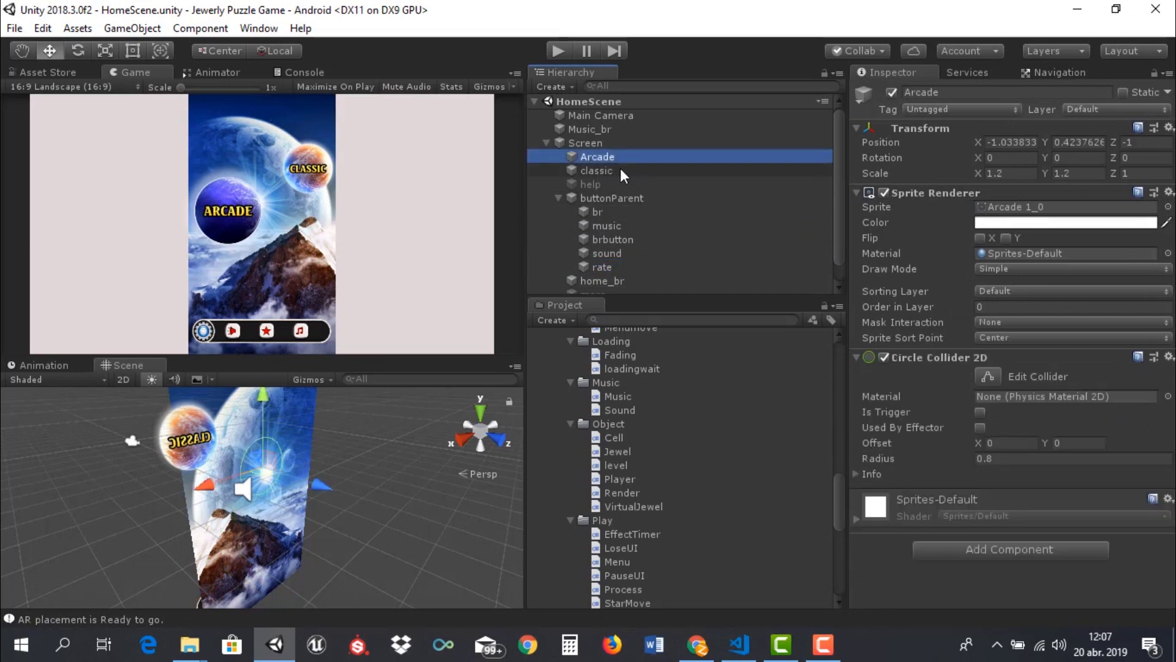
{"action": "left_click", "coordinate": [593, 167]}
{"action": "left_click", "coordinate": [588, 158]}
{"action": "left_click", "coordinate": [599, 172]}
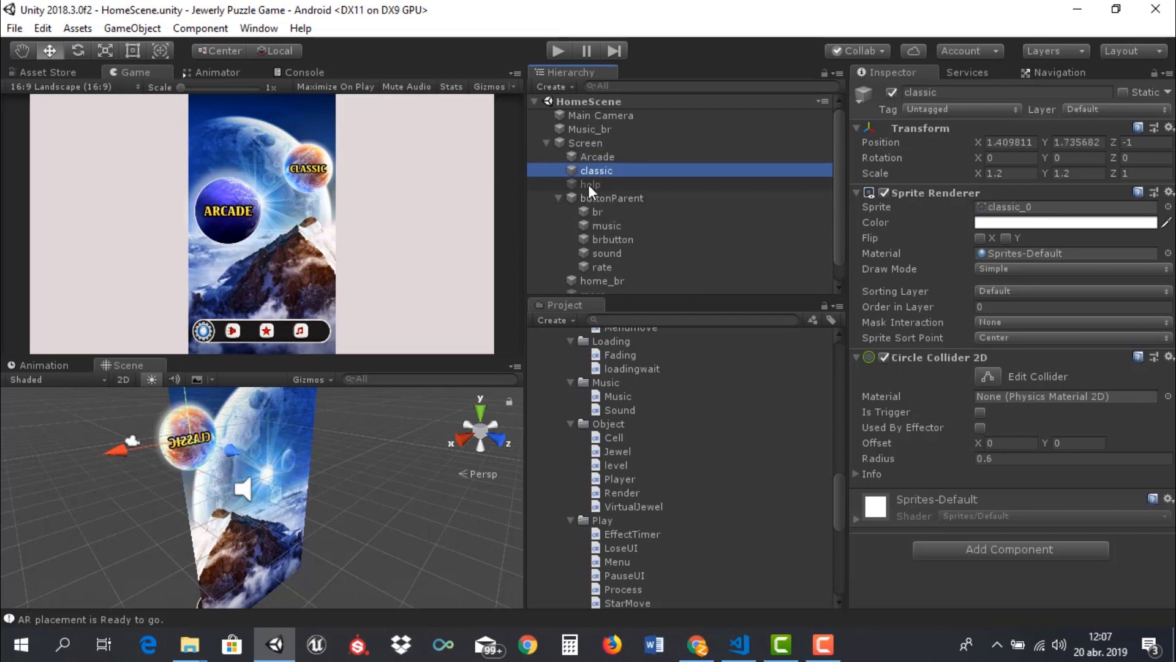
{"action": "left_click", "coordinate": [589, 183]}
{"action": "left_click", "coordinate": [579, 127]}
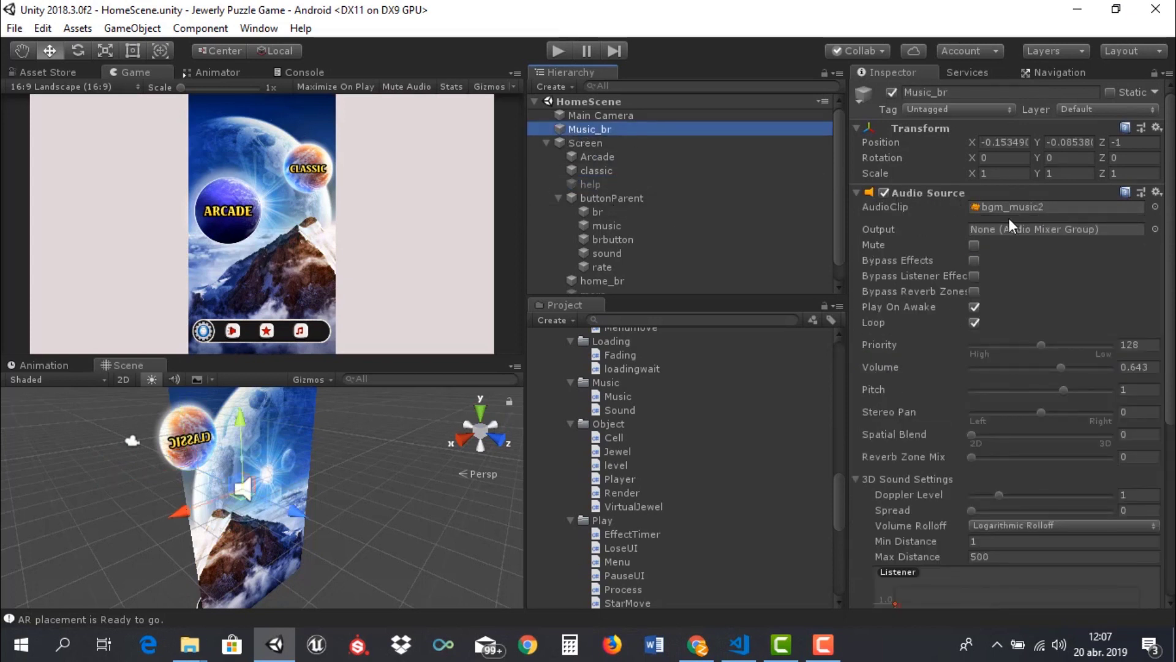
{"action": "scroll", "coordinate": [956, 424], "scroll_direction": "down", "scroll_amount": 5}
{"action": "scroll", "coordinate": [931, 413], "scroll_direction": "down", "scroll_amount": 1}
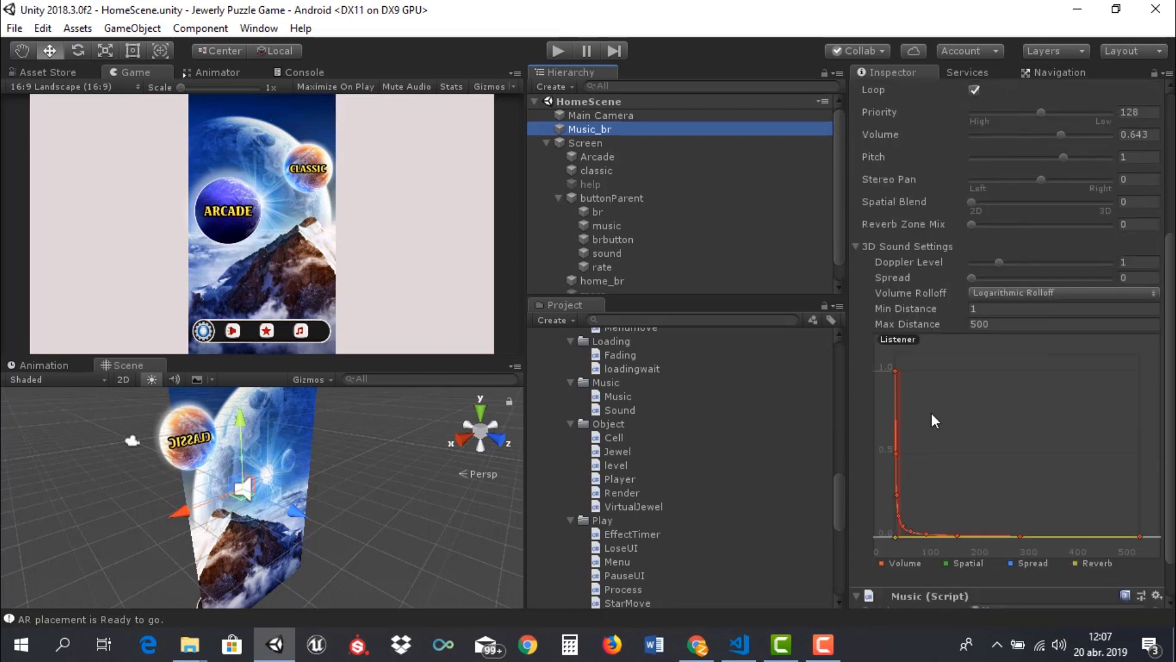
{"action": "scroll", "coordinate": [931, 413], "scroll_direction": "up", "scroll_amount": 3}
{"action": "scroll", "coordinate": [594, 193], "scroll_direction": "down", "scroll_amount": 1}
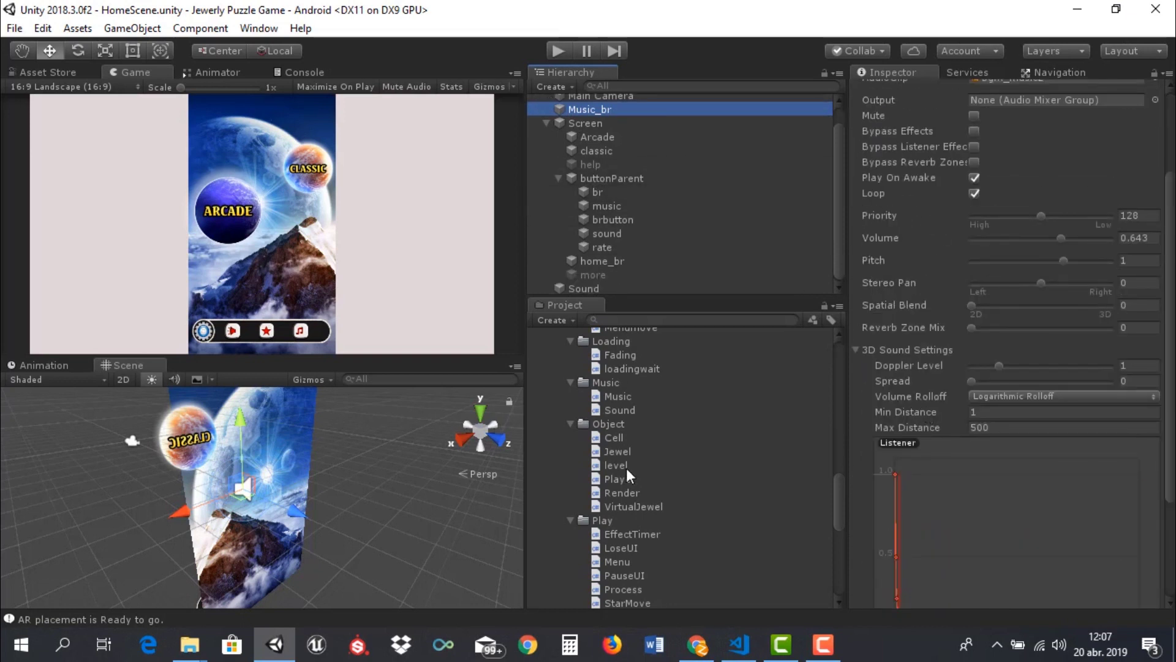
{"action": "scroll", "coordinate": [637, 478], "scroll_direction": "up", "scroll_amount": 6}
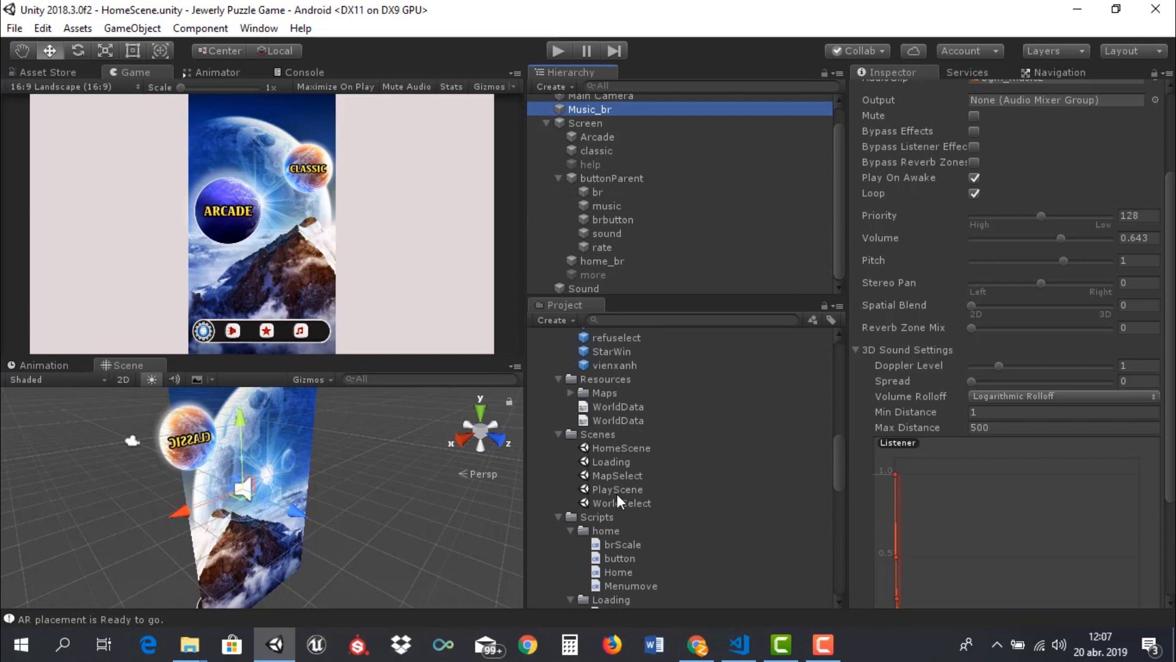
{"action": "scroll", "coordinate": [655, 165], "scroll_direction": "up", "scroll_amount": 1}
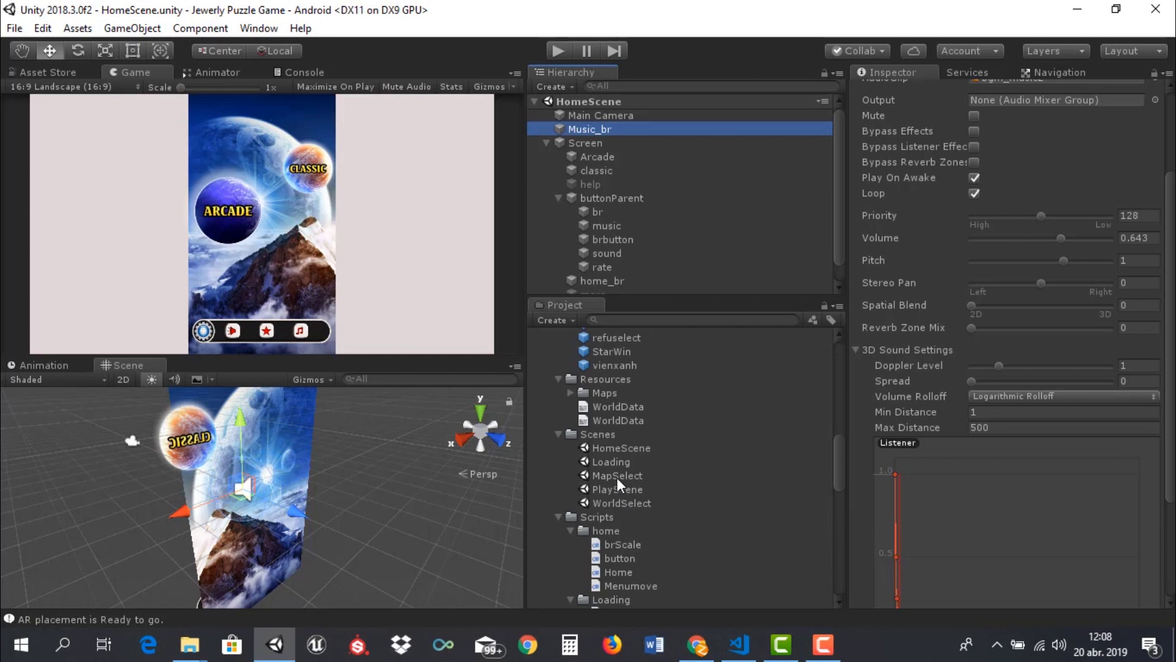
Open MapSelect, then WorldSelect, showing the WORLD 1 banner with padlocked 1/99 panels
{"action": "double_click", "coordinate": [616, 475]}
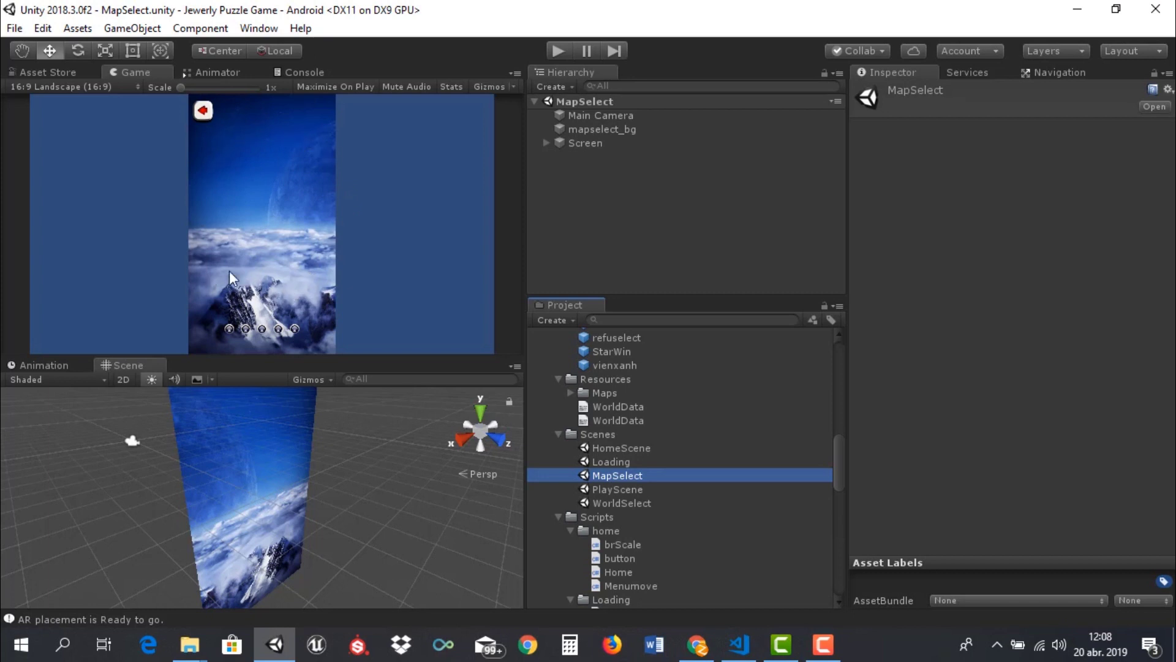
{"action": "double_click", "coordinate": [632, 502]}
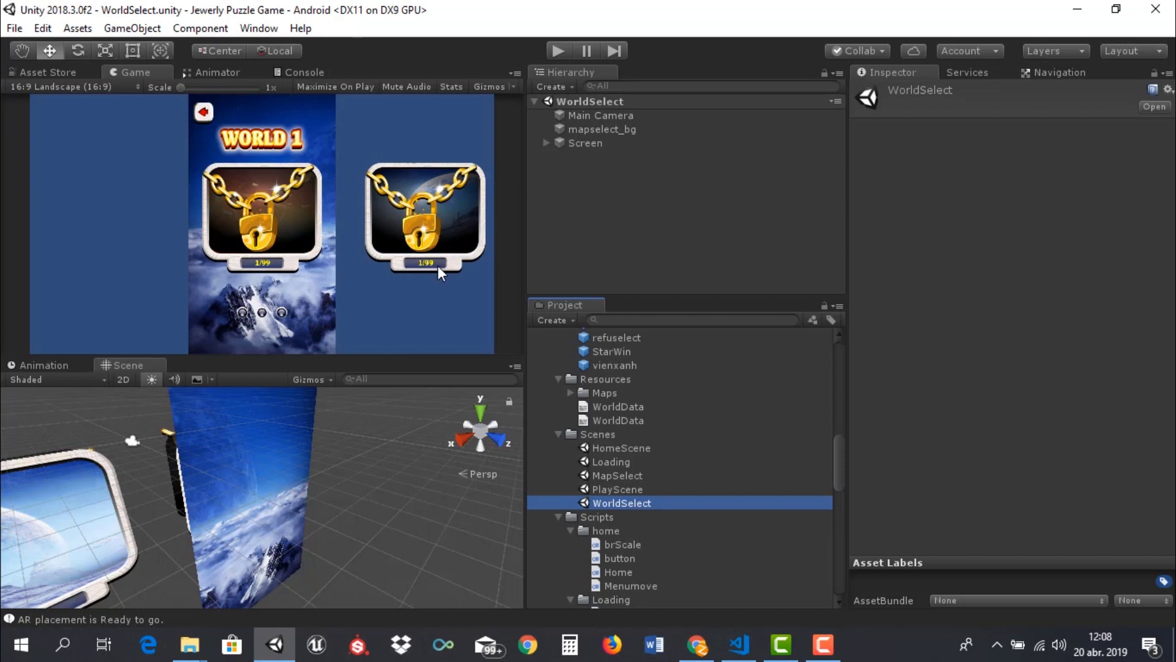
{"action": "left_click", "coordinate": [60, 72]}
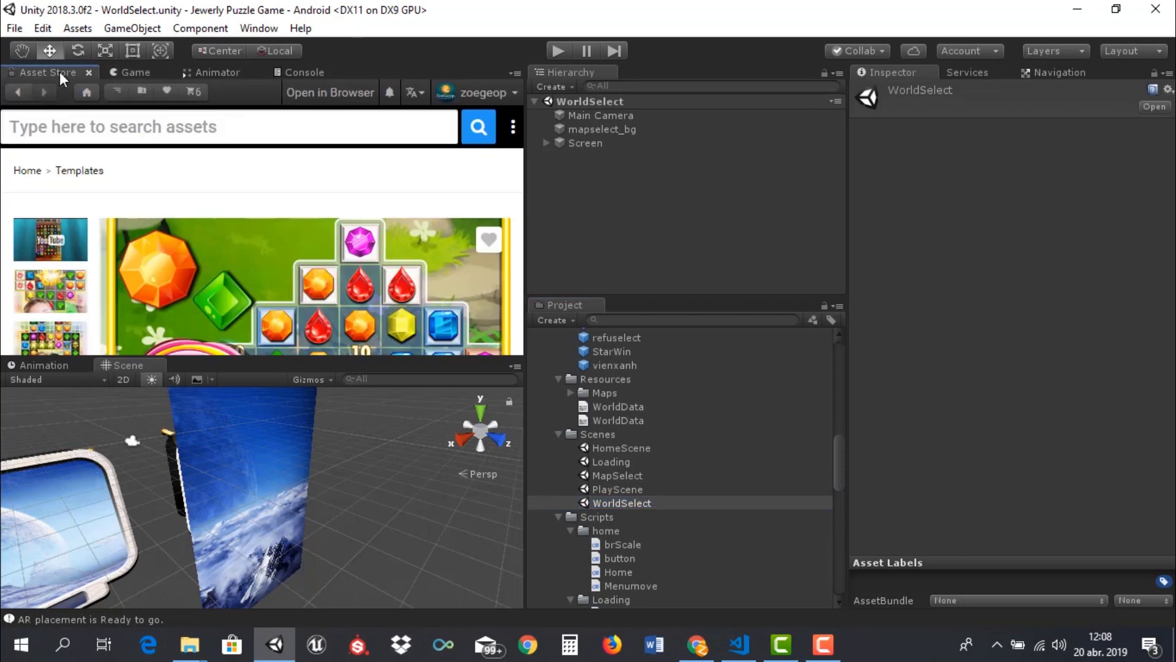
{"action": "scroll", "coordinate": [288, 200], "scroll_direction": "down", "scroll_amount": 5}
{"action": "scroll", "coordinate": [296, 202], "scroll_direction": "up", "scroll_amount": 5}
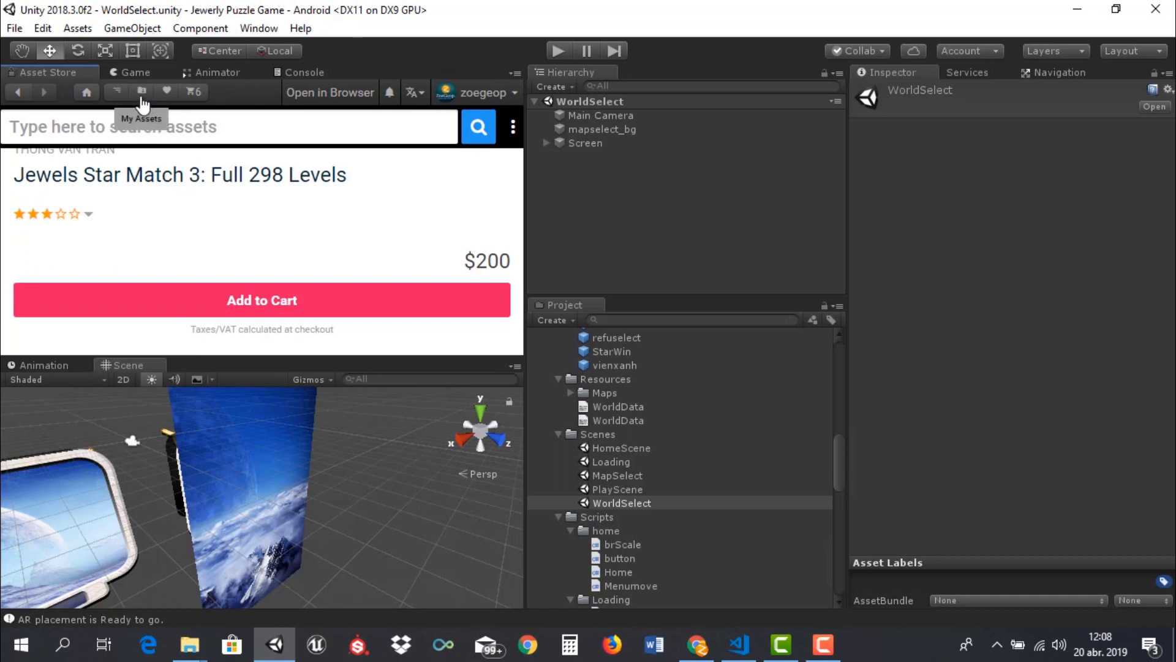
{"action": "left_click", "coordinate": [131, 72]}
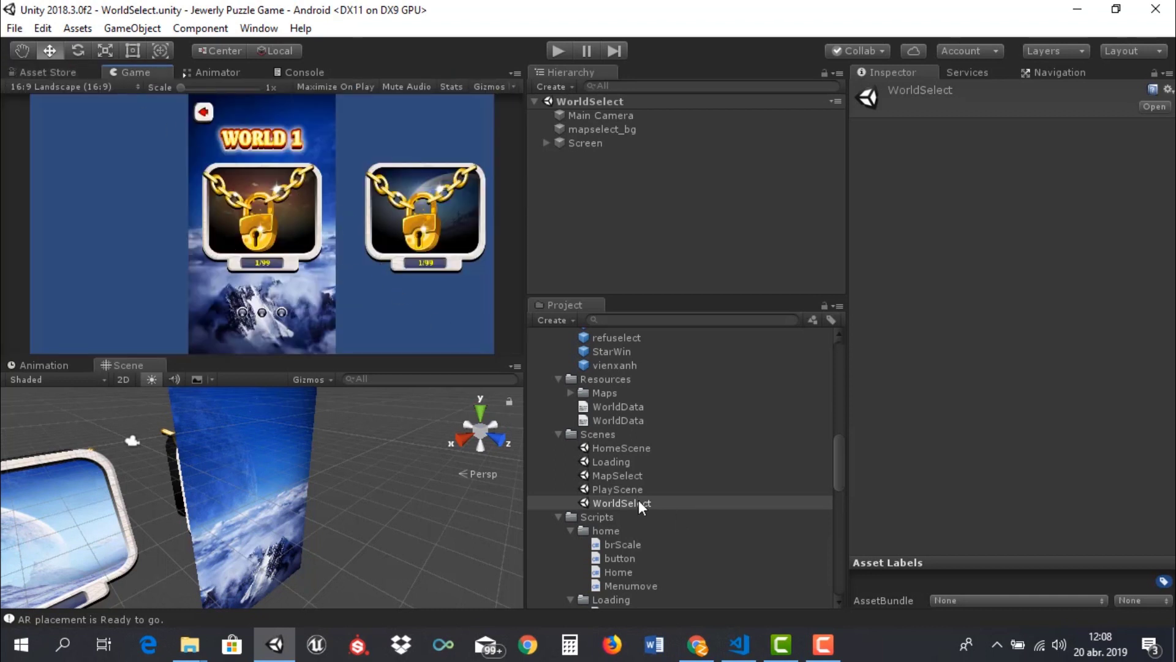
Open Loading then PlayScene, and inspect the CellRoot, Jewels and top objects under Screen > Playing
{"action": "double_click", "coordinate": [609, 461]}
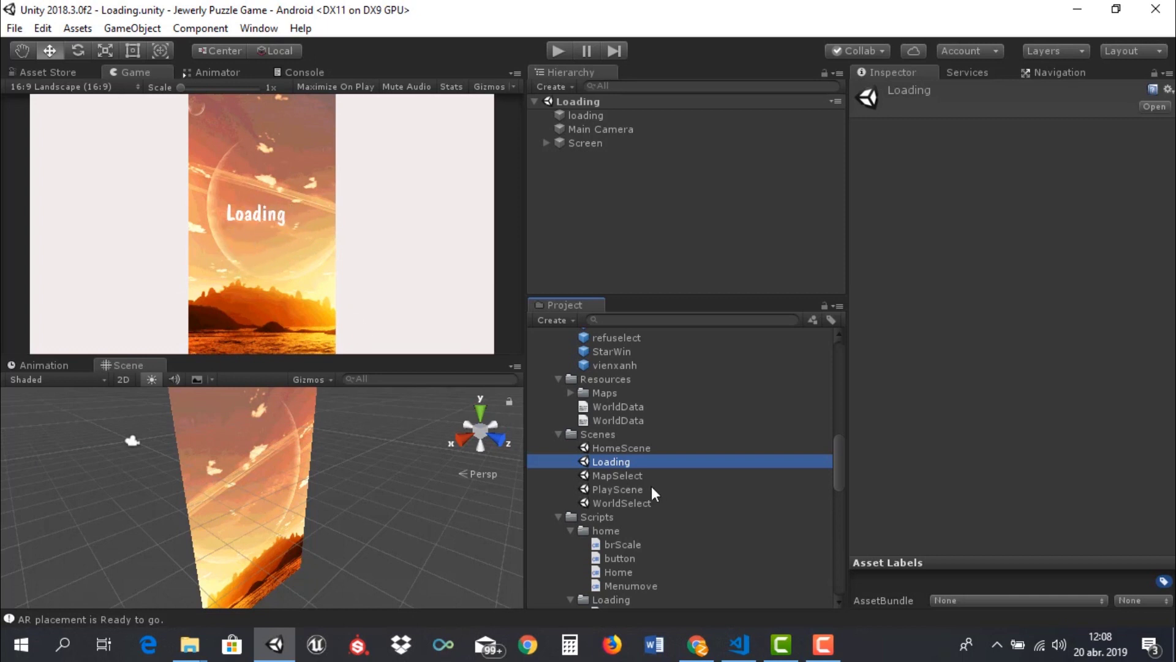
{"action": "double_click", "coordinate": [620, 490]}
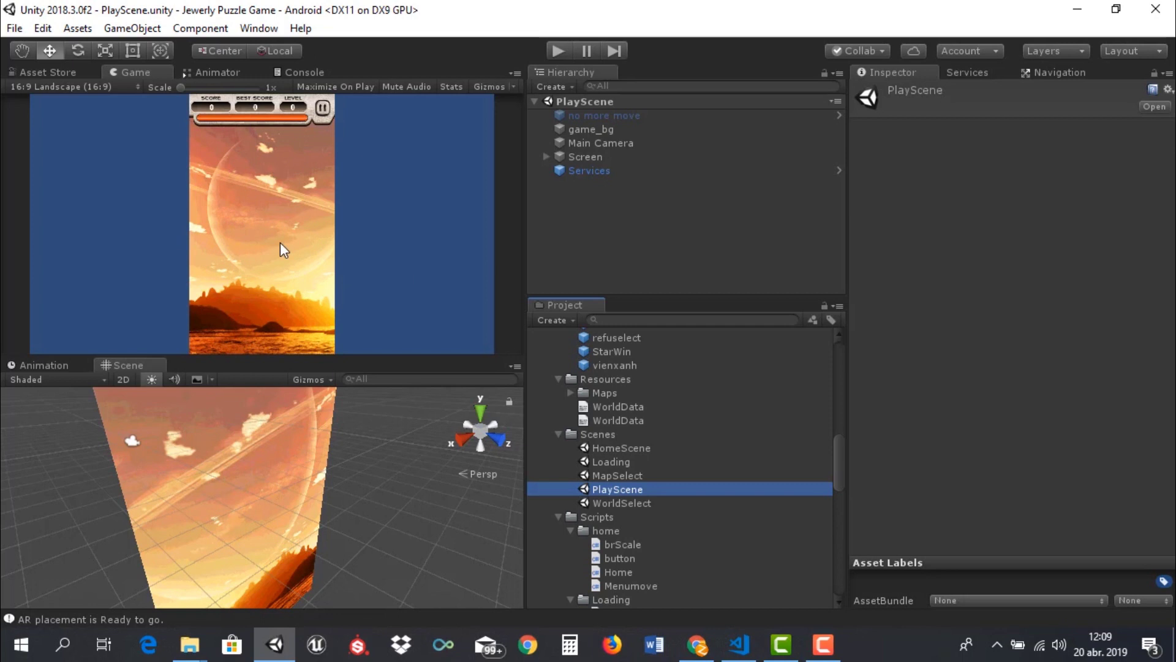
{"action": "left_click", "coordinate": [546, 157]}
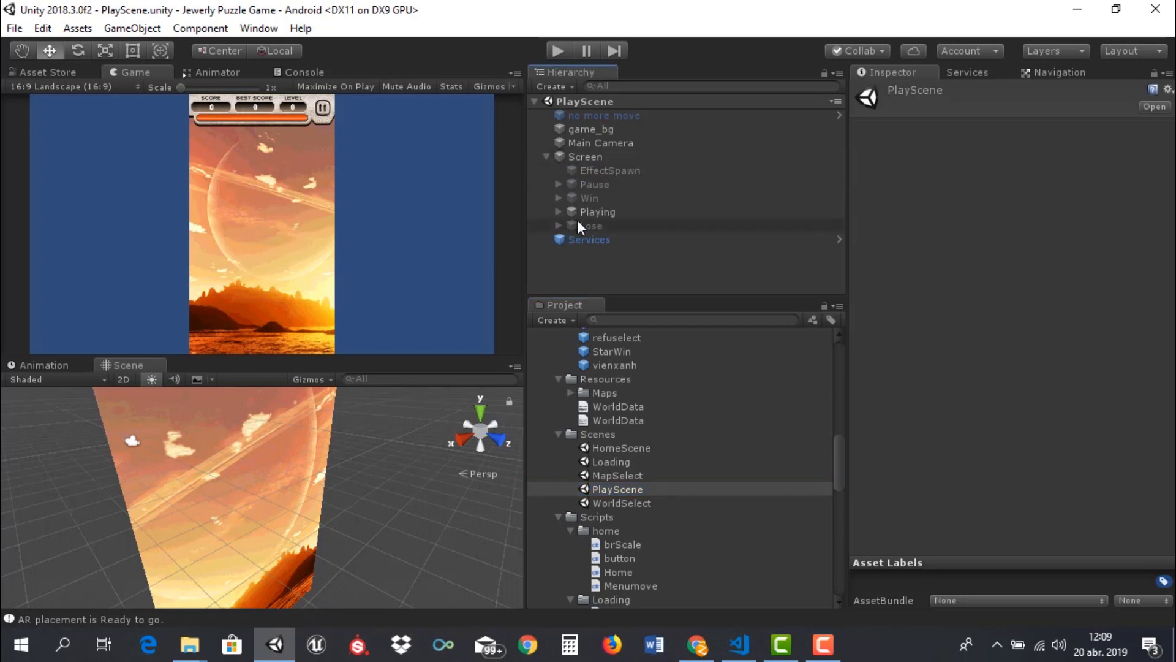
{"action": "left_click", "coordinate": [558, 212]}
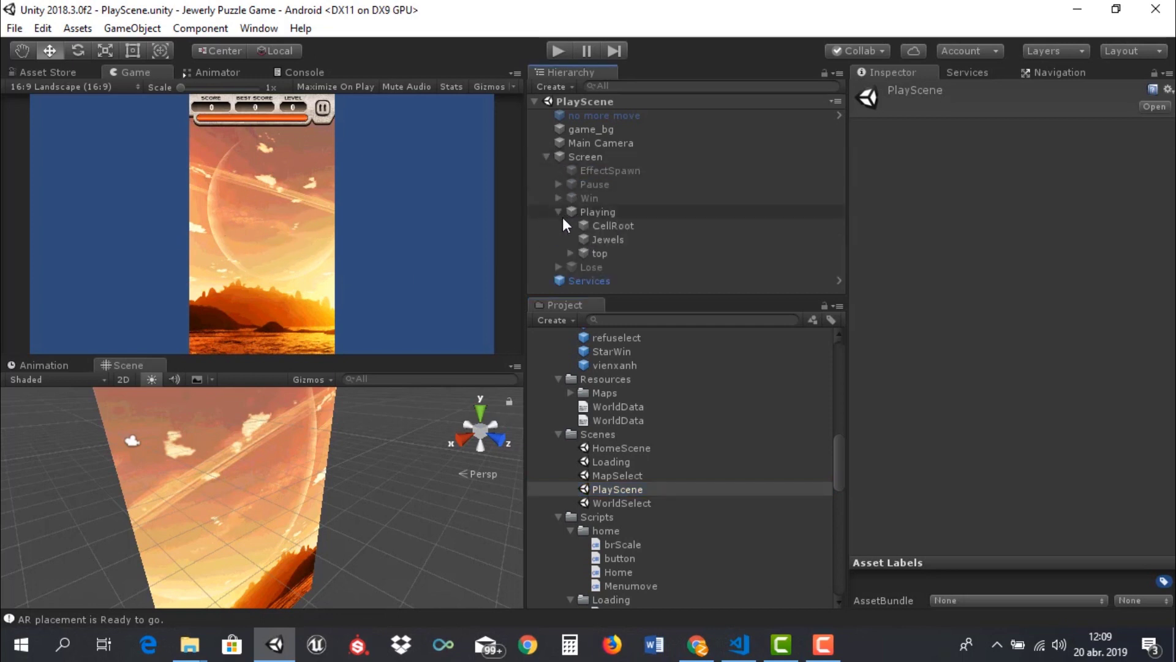
{"action": "left_click", "coordinate": [605, 224]}
{"action": "left_click", "coordinate": [606, 239]}
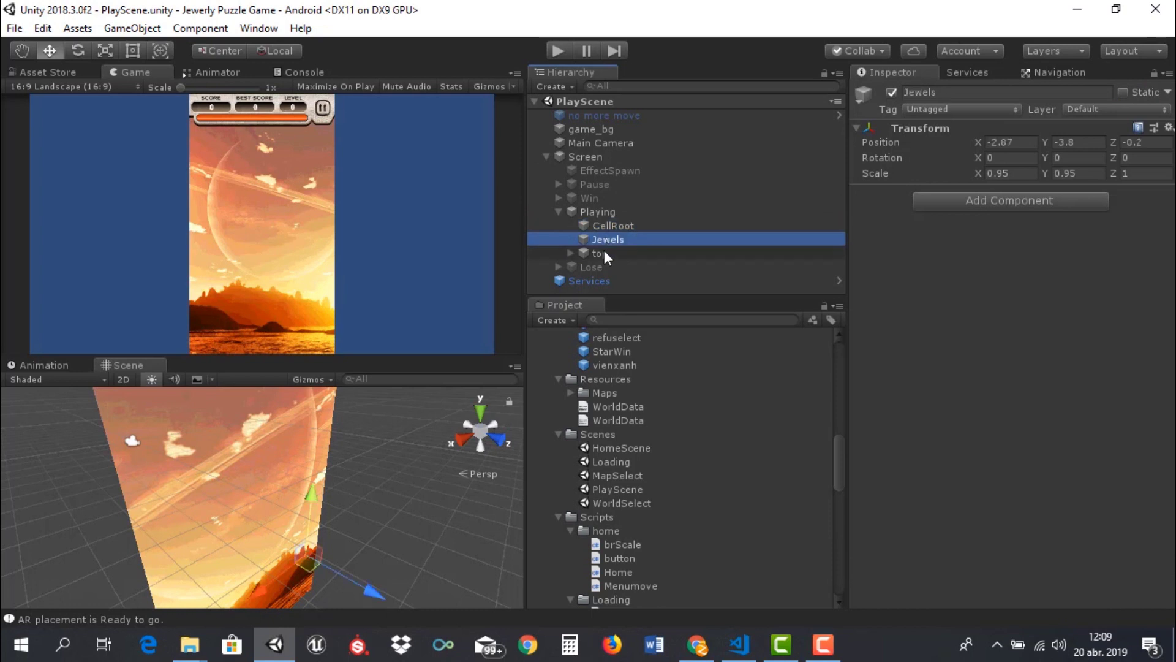
{"action": "left_click", "coordinate": [604, 251]}
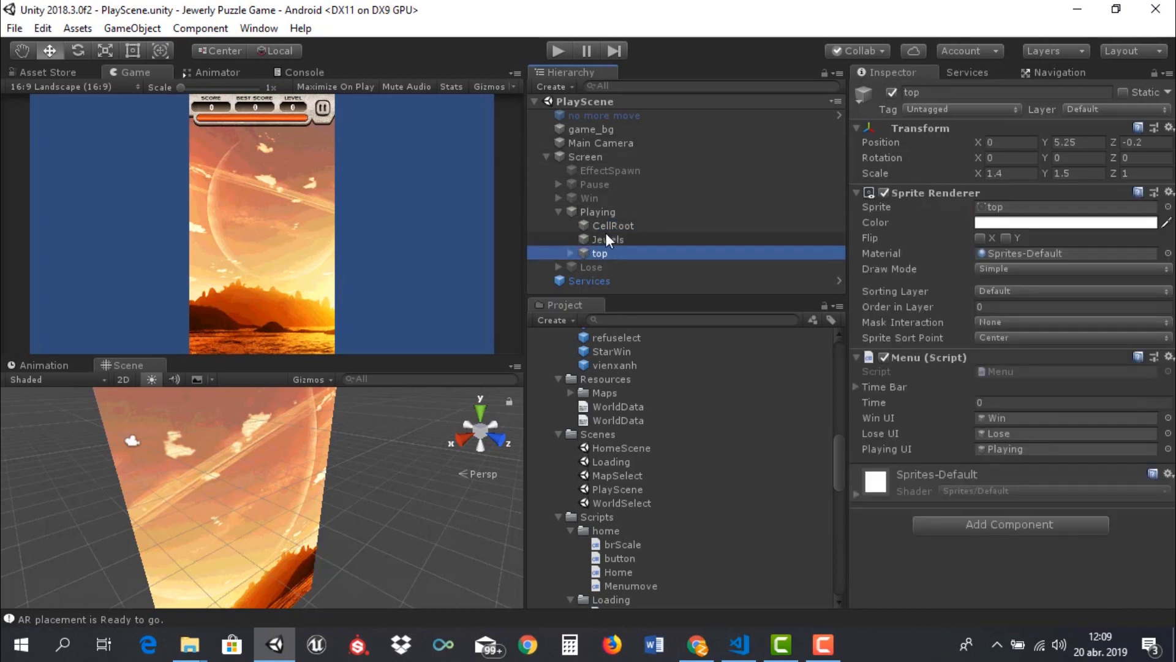
Peek inside Lose, then collapse Lose, Playing and Screen in the Hierarchy
{"action": "left_click", "coordinate": [554, 265]}
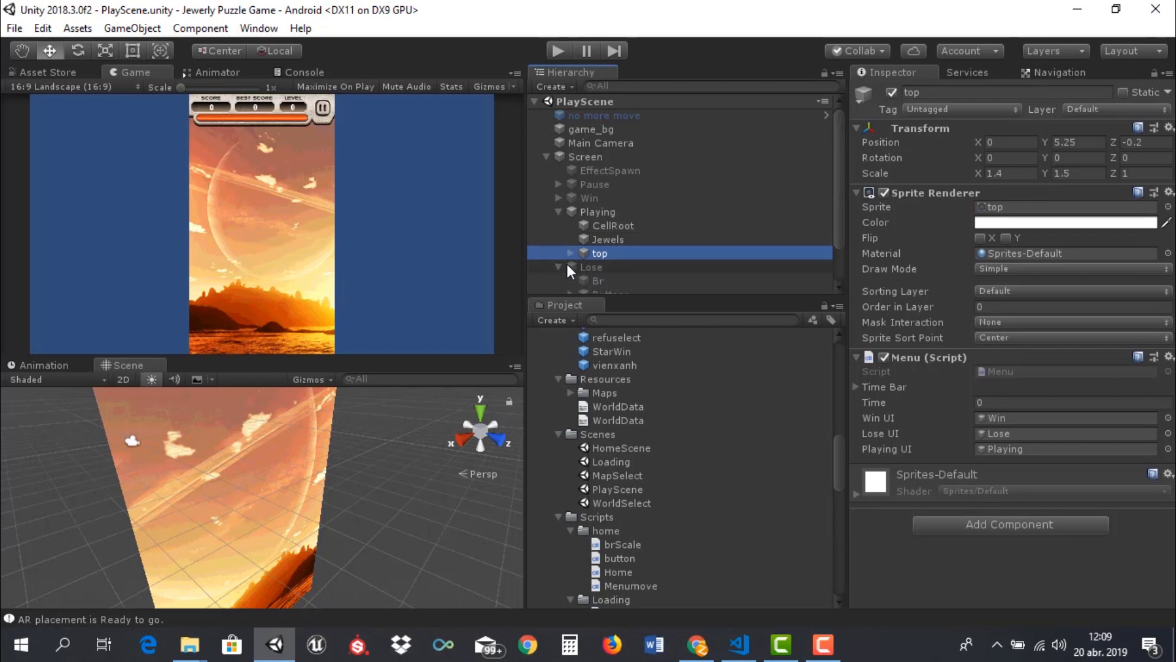
{"action": "scroll", "coordinate": [567, 264], "scroll_direction": "down", "scroll_amount": 2}
{"action": "left_click", "coordinate": [559, 218]}
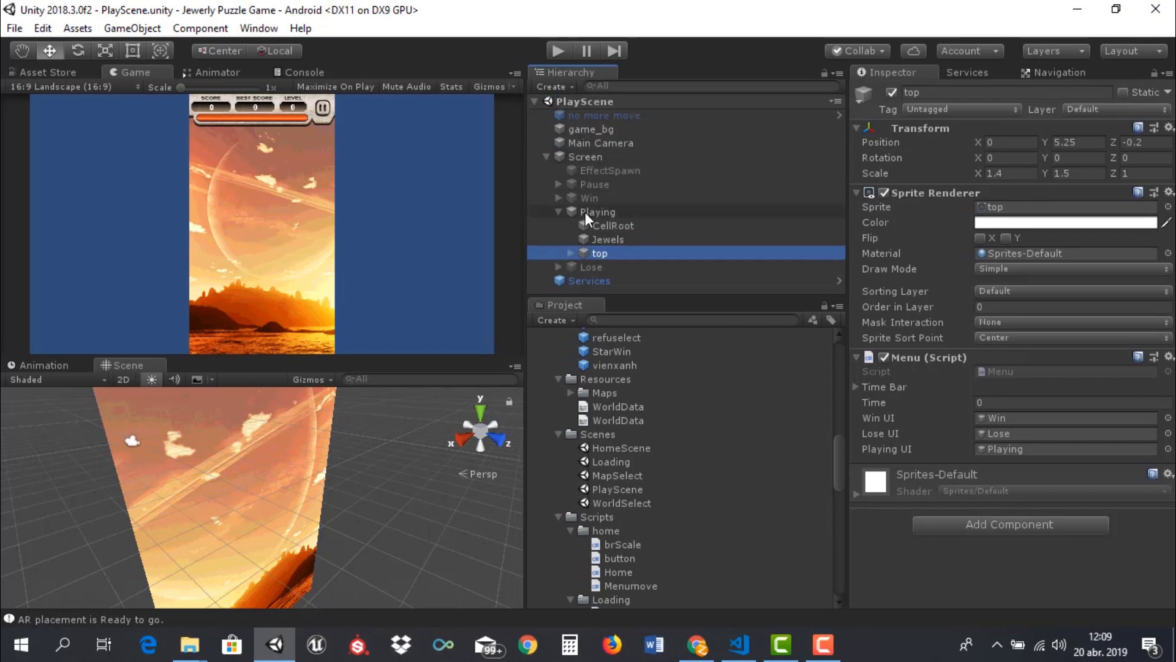
{"action": "left_click", "coordinate": [558, 212]}
{"action": "left_click", "coordinate": [541, 159]}
{"action": "scroll", "coordinate": [631, 510], "scroll_direction": "down", "scroll_amount": 2}
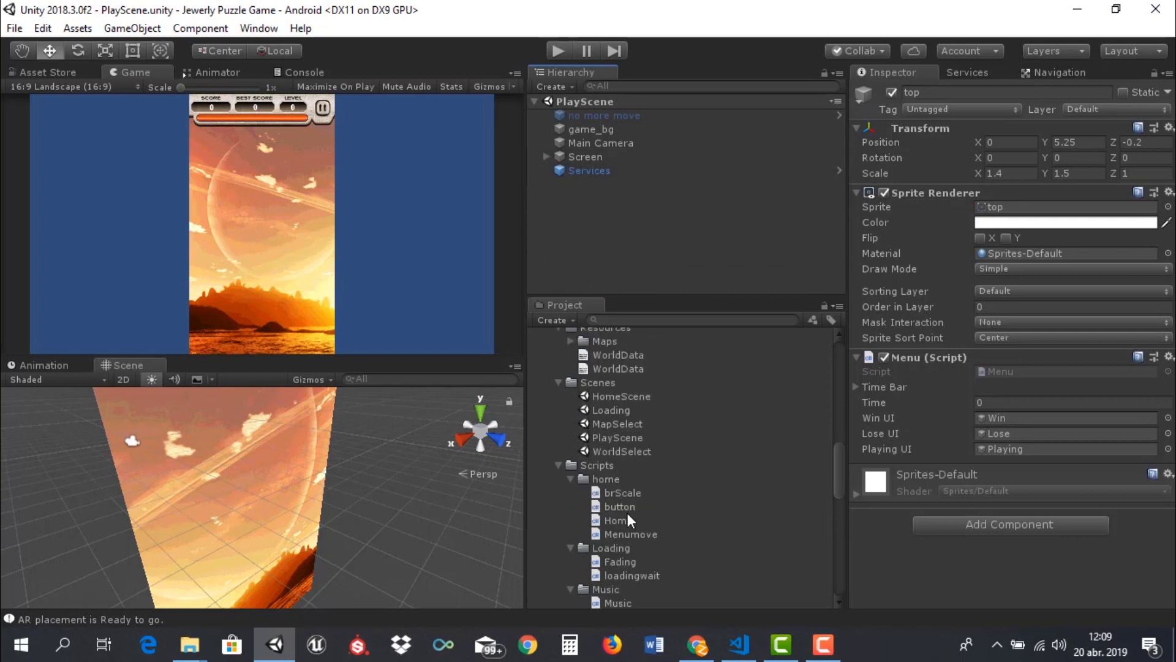
Preview the brScale, button, Home and Menumove scripts' code in the Inspector
{"action": "left_click", "coordinate": [623, 494]}
{"action": "left_click", "coordinate": [621, 506]}
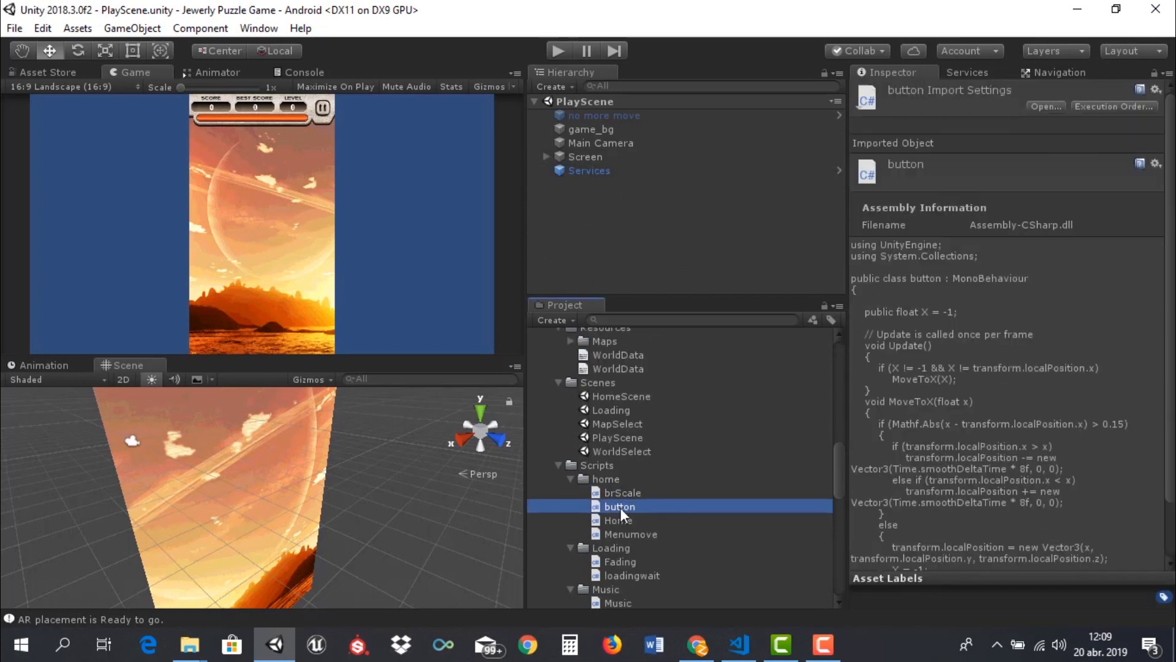
{"action": "left_click", "coordinate": [622, 521]}
{"action": "left_click", "coordinate": [622, 532]}
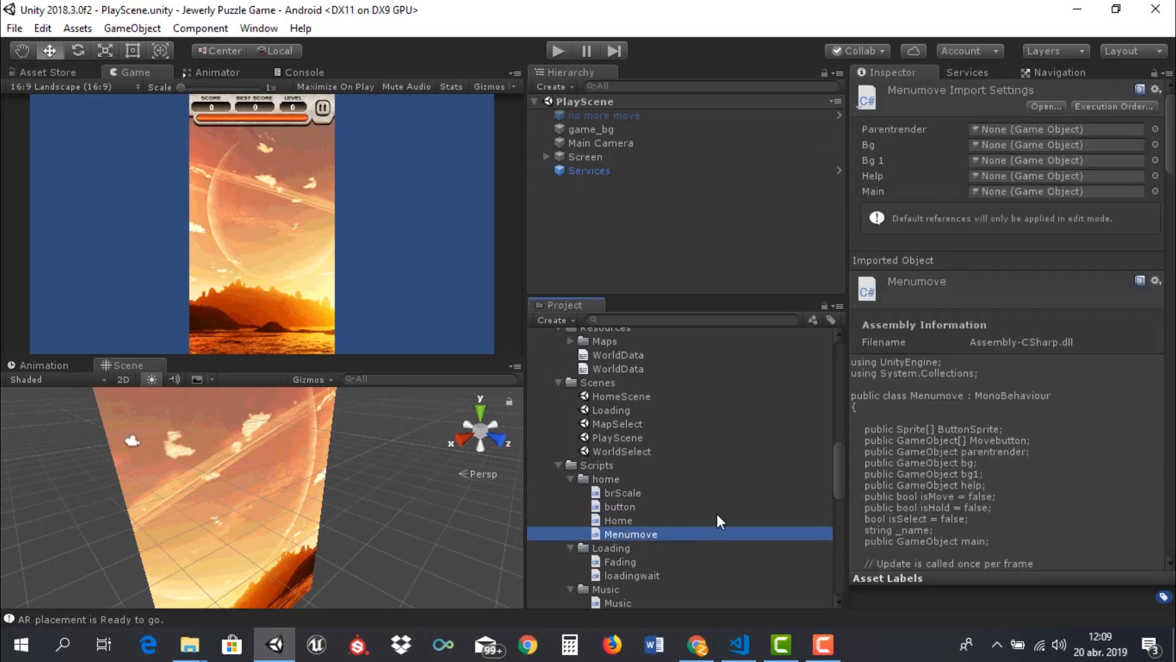
{"action": "scroll", "coordinate": [666, 512], "scroll_direction": "down", "scroll_amount": 5}
Scroll through the Menu script's code preview, then open the Player script in the code editor
{"action": "left_click", "coordinate": [618, 405]}
{"action": "scroll", "coordinate": [633, 532], "scroll_direction": "down", "scroll_amount": 3}
{"action": "scroll", "coordinate": [607, 514], "scroll_direction": "down", "scroll_amount": 3}
{"action": "scroll", "coordinate": [631, 468], "scroll_direction": "up", "scroll_amount": 2}
{"action": "scroll", "coordinate": [626, 495], "scroll_direction": "down", "scroll_amount": 3}
{"action": "scroll", "coordinate": [624, 492], "scroll_direction": "down", "scroll_amount": 1}
{"action": "scroll", "coordinate": [631, 485], "scroll_direction": "up", "scroll_amount": 3}
{"action": "scroll", "coordinate": [630, 485], "scroll_direction": "up", "scroll_amount": 2}
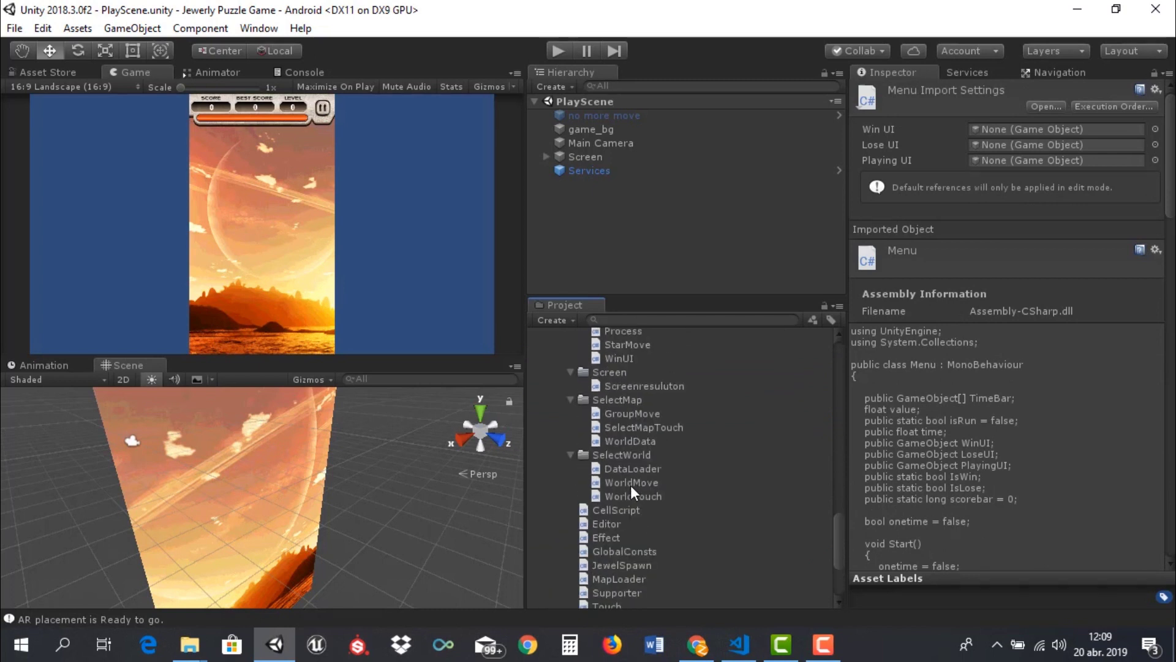
{"action": "scroll", "coordinate": [630, 485], "scroll_direction": "up", "scroll_amount": 2}
{"action": "scroll", "coordinate": [633, 488], "scroll_direction": "up", "scroll_amount": 2}
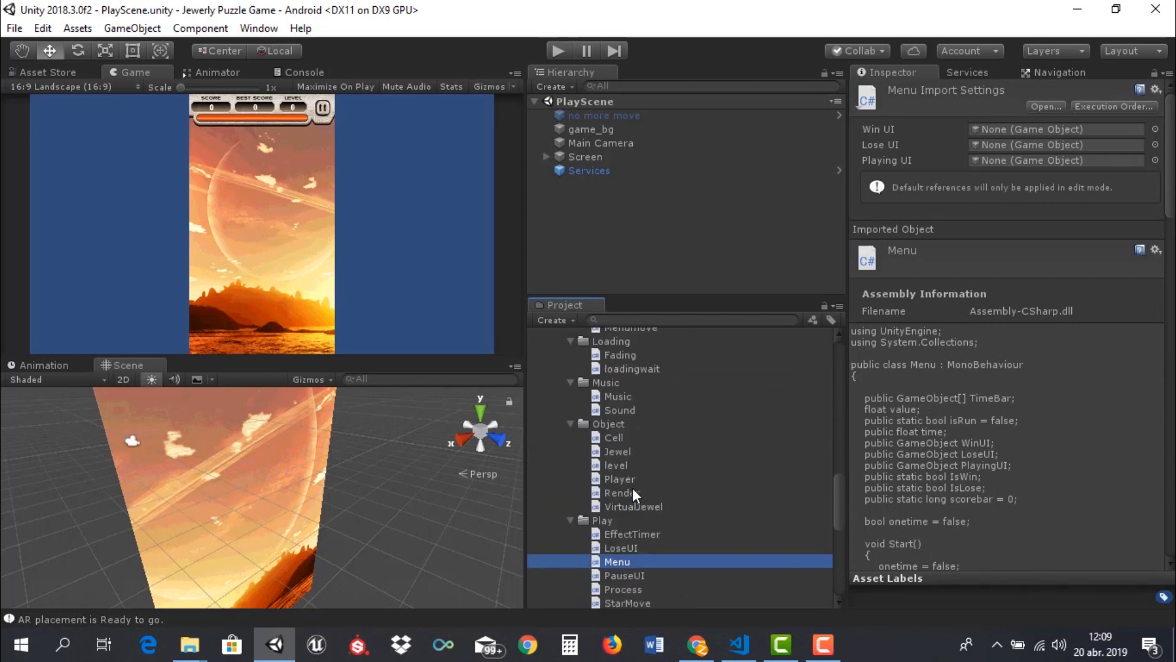
{"action": "left_click", "coordinate": [618, 479]}
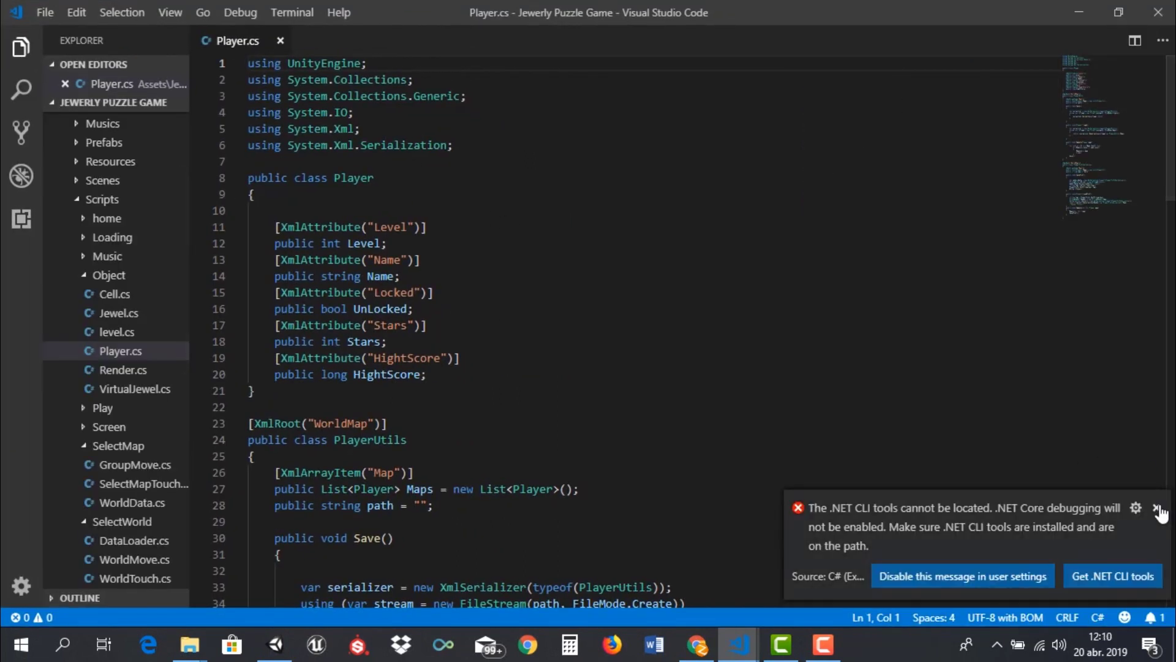
Dismiss the .NET CLI error notice and scroll down through Player.cs
{"action": "left_click", "coordinate": [1157, 507]}
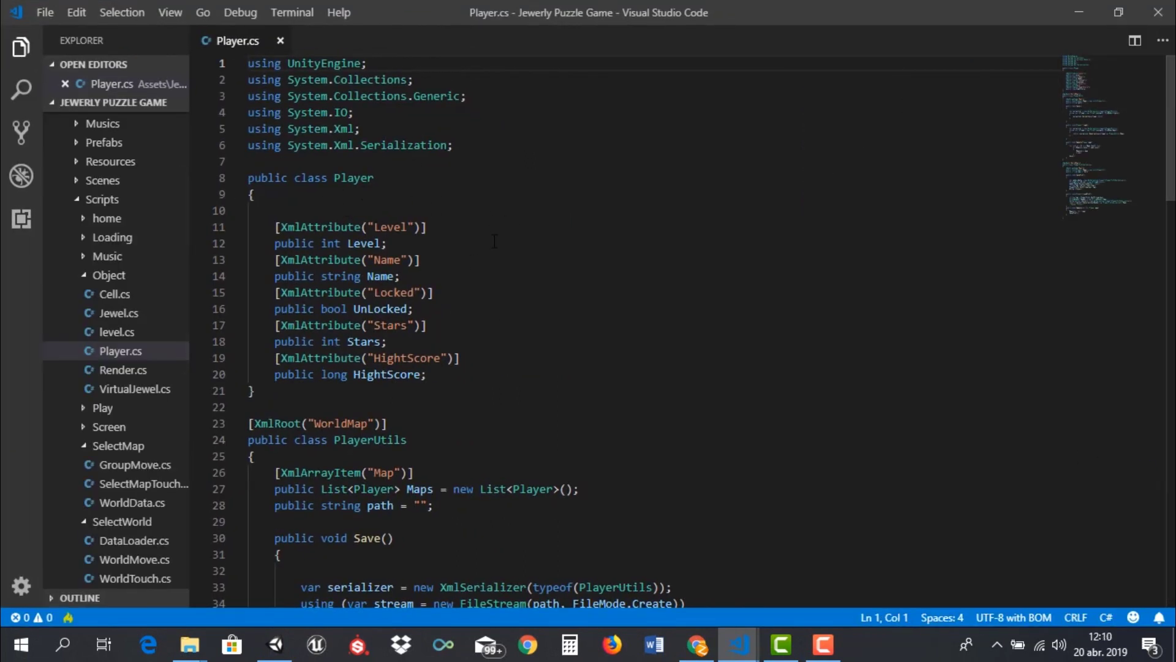
{"action": "scroll", "coordinate": [479, 298], "scroll_direction": "down", "scroll_amount": 3}
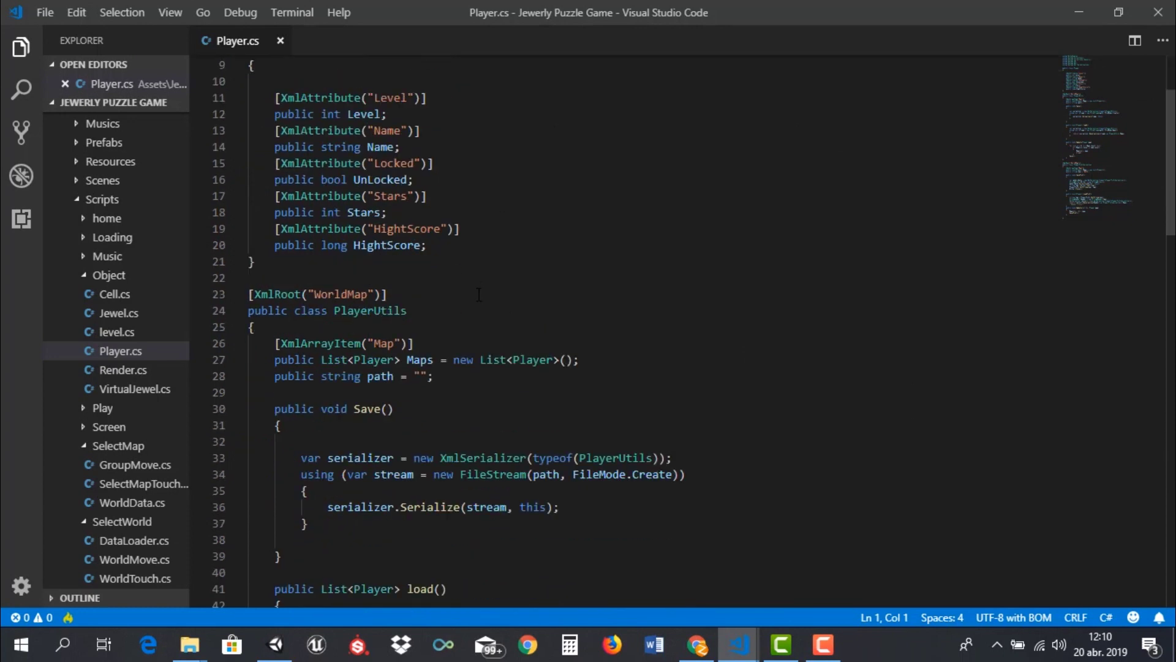
{"action": "scroll", "coordinate": [479, 298], "scroll_direction": "down", "scroll_amount": 2}
{"action": "scroll", "coordinate": [479, 298], "scroll_direction": "down", "scroll_amount": 3}
{"action": "scroll", "coordinate": [479, 298], "scroll_direction": "down", "scroll_amount": 2}
{"action": "scroll", "coordinate": [479, 299], "scroll_direction": "down", "scroll_amount": 3}
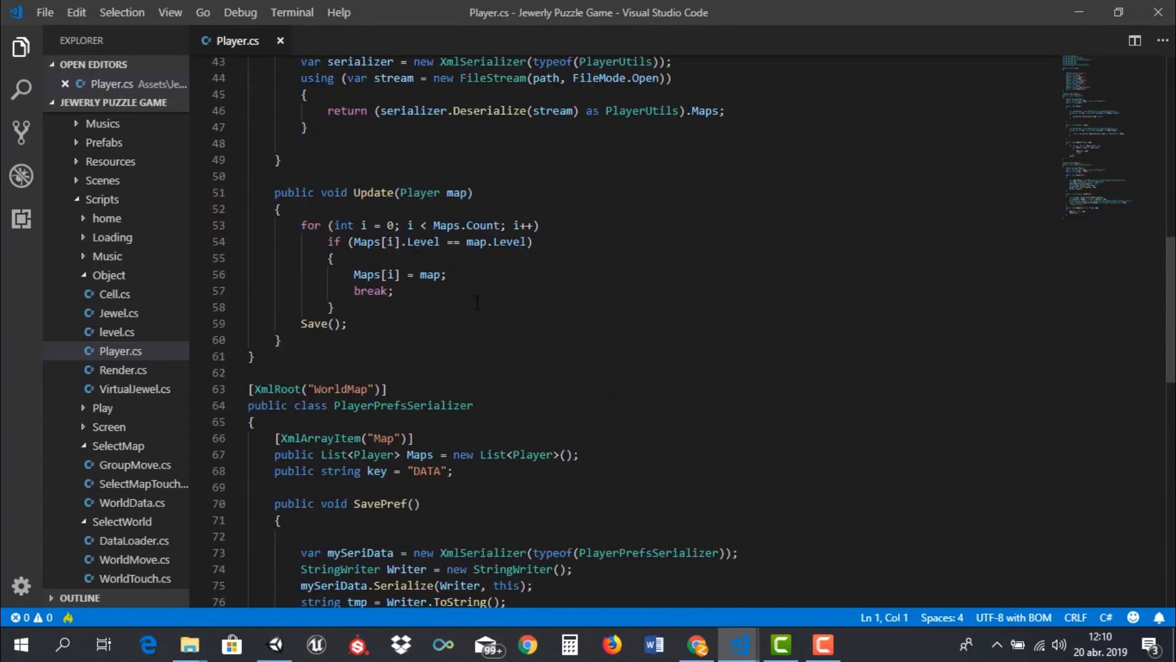
{"action": "scroll", "coordinate": [479, 298], "scroll_direction": "down", "scroll_amount": 4}
{"action": "scroll", "coordinate": [479, 300], "scroll_direction": "down", "scroll_amount": 2}
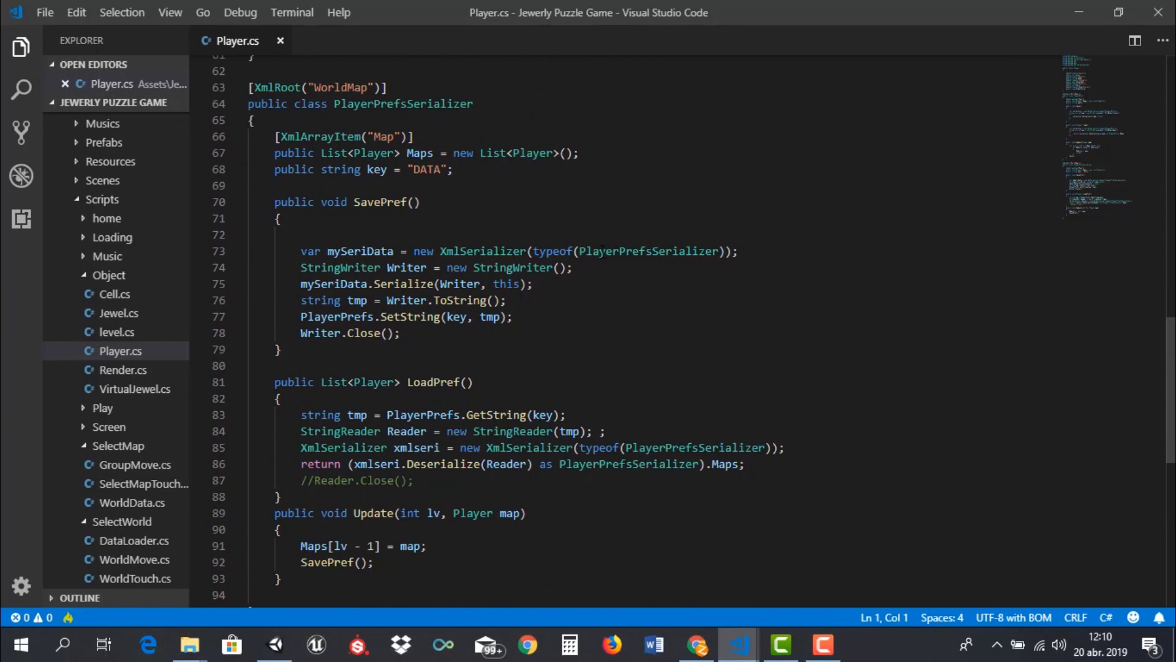
Highlight every XmlSerializer occurrence, scroll back up, and dismiss the C# trouble-loading warning
{"action": "double_click", "coordinate": [504, 252]}
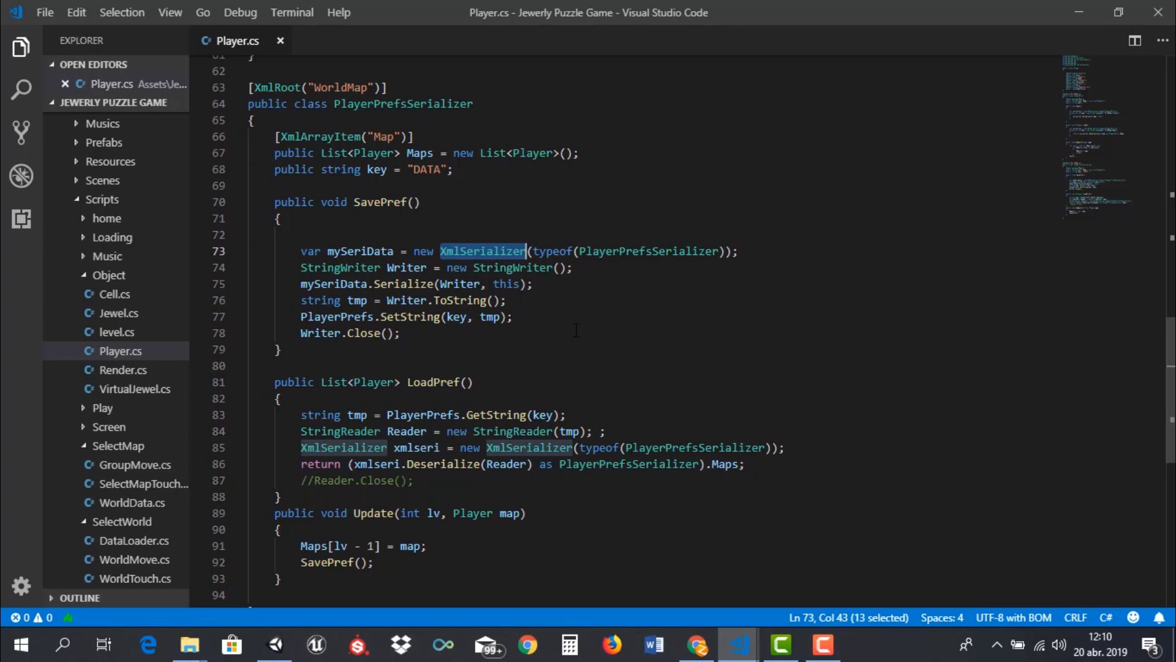
{"action": "scroll", "coordinate": [575, 331], "scroll_direction": "down", "scroll_amount": 3}
{"action": "scroll", "coordinate": [575, 330], "scroll_direction": "down", "scroll_amount": 1}
{"action": "scroll", "coordinate": [576, 332], "scroll_direction": "up", "scroll_amount": 3}
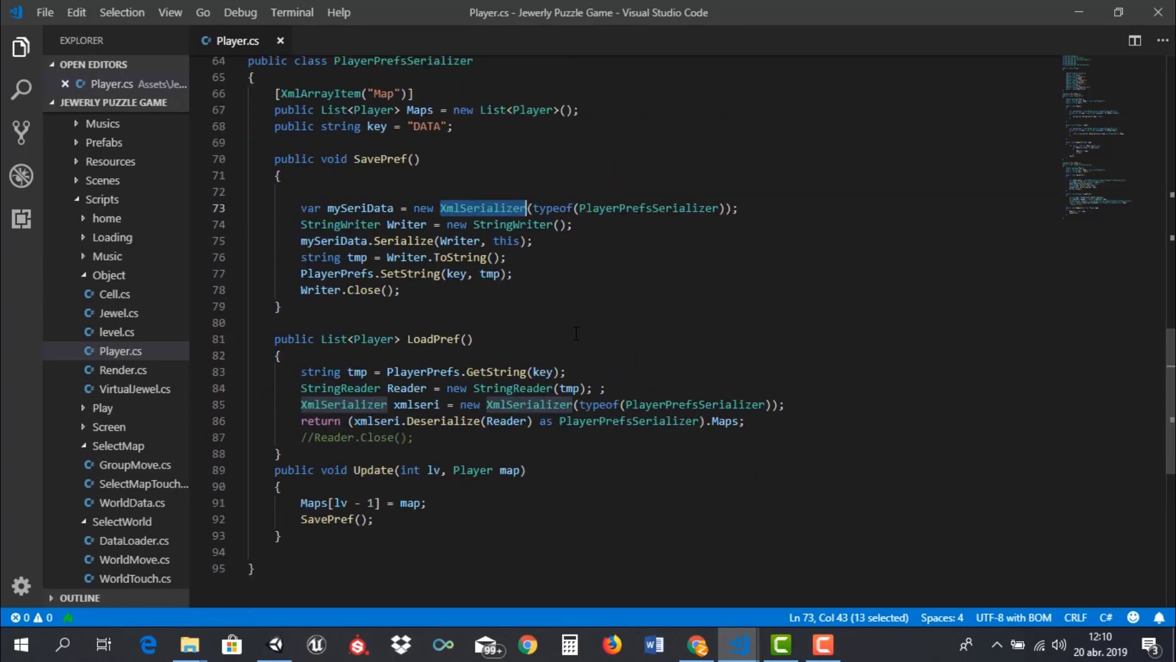
{"action": "scroll", "coordinate": [576, 333], "scroll_direction": "up", "scroll_amount": 5}
{"action": "scroll", "coordinate": [576, 332], "scroll_direction": "up", "scroll_amount": 3}
{"action": "scroll", "coordinate": [575, 333], "scroll_direction": "up", "scroll_amount": 5}
{"action": "scroll", "coordinate": [576, 334], "scroll_direction": "up", "scroll_amount": 4}
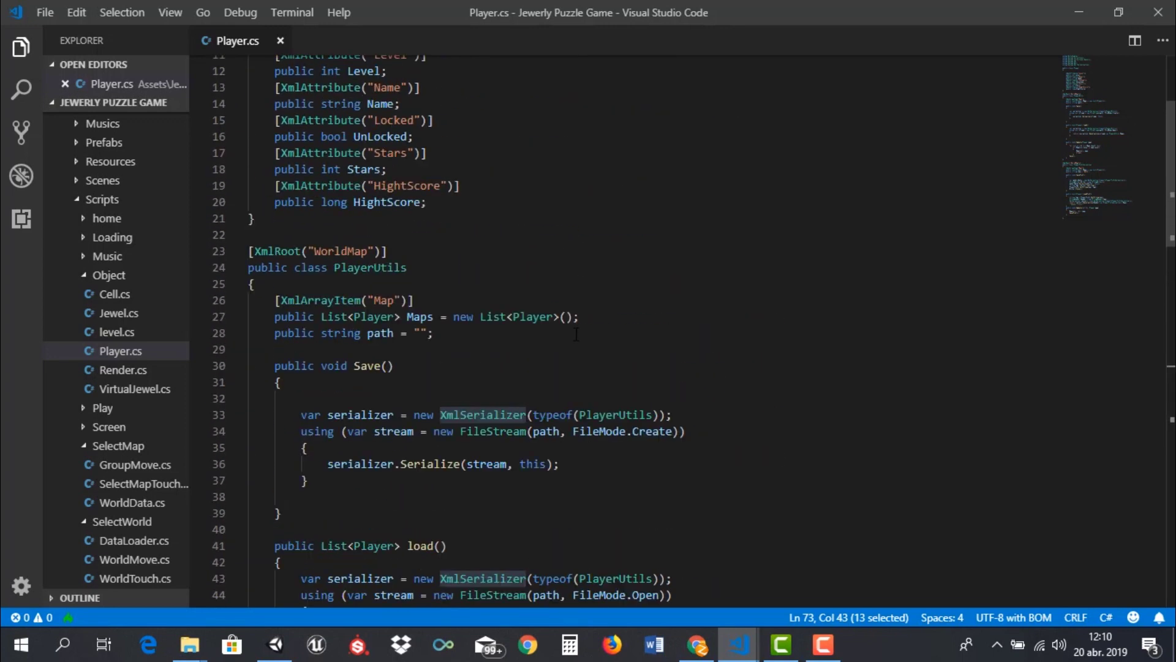
{"action": "scroll", "coordinate": [576, 334], "scroll_direction": "up", "scroll_amount": 3}
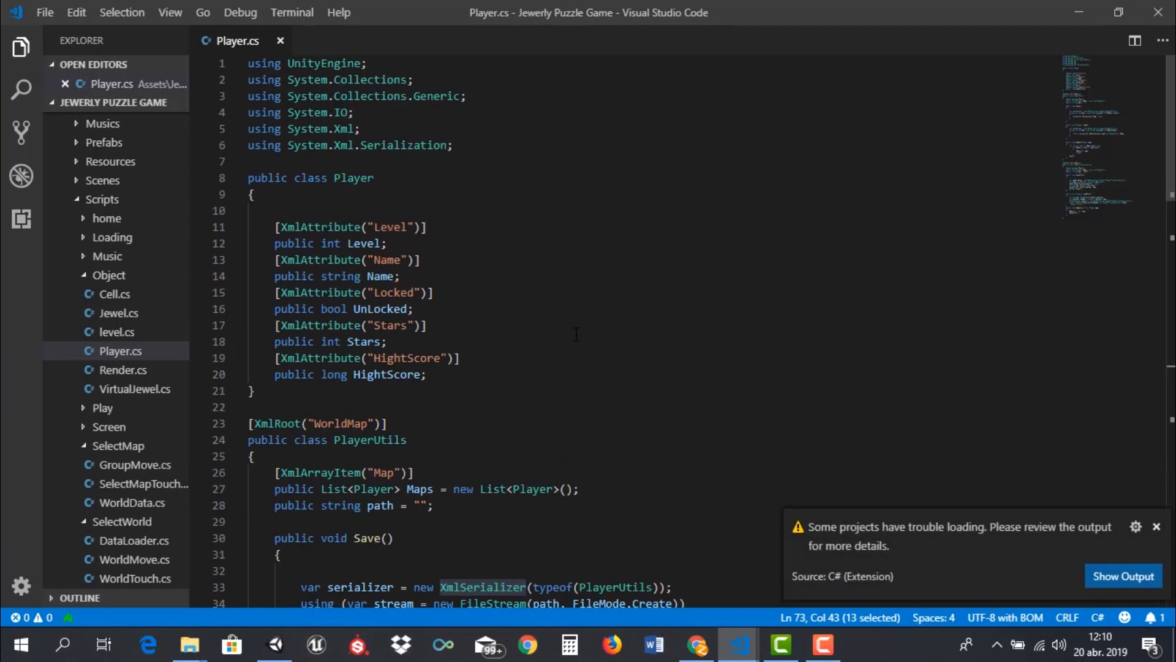
{"action": "left_click", "coordinate": [1156, 528]}
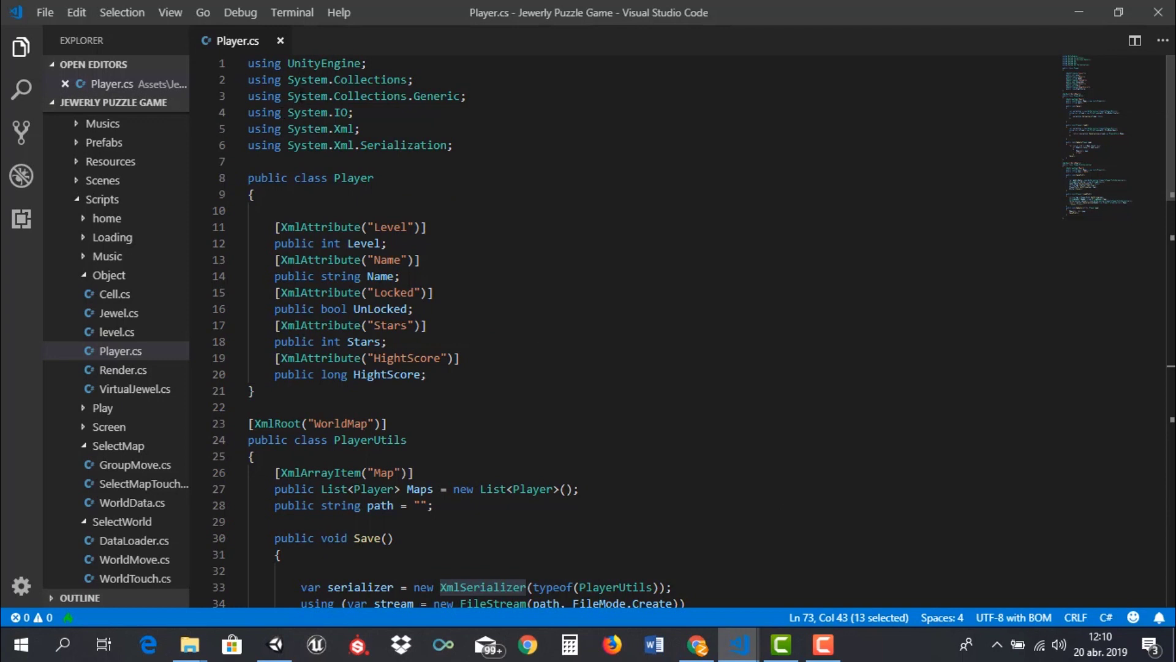
Highlight the Xml and Serialization words in Player.cs's using lines and scroll through the save/load code
{"action": "left_click", "coordinate": [298, 113]}
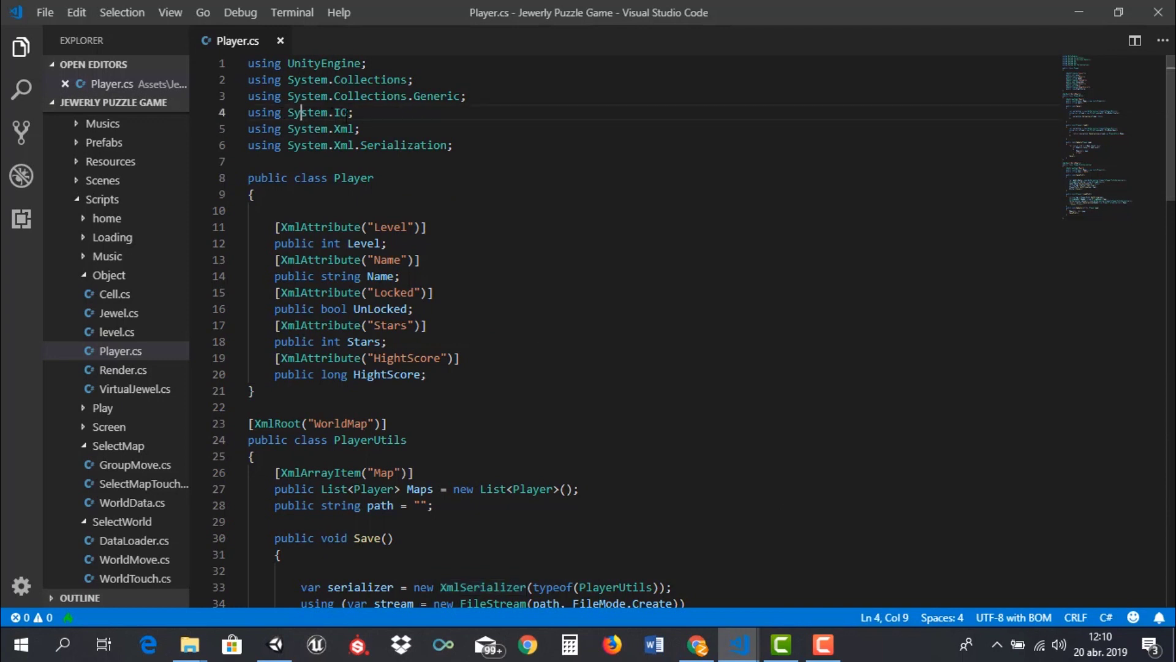
{"action": "double_click", "coordinate": [344, 129]}
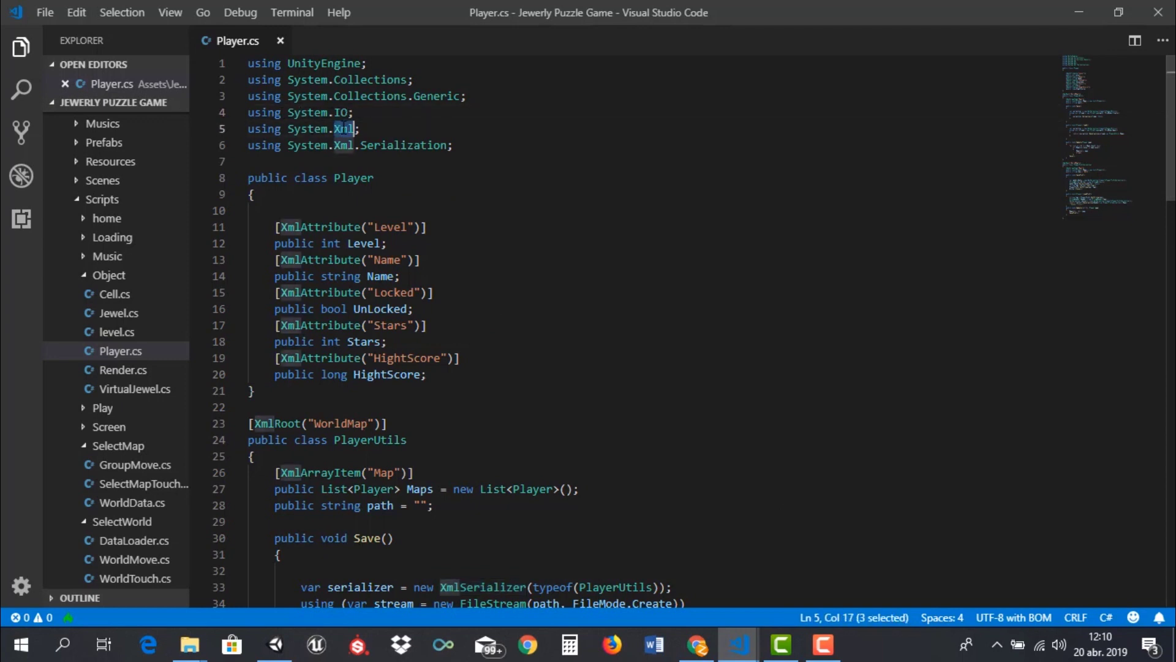
{"action": "double_click", "coordinate": [344, 145]}
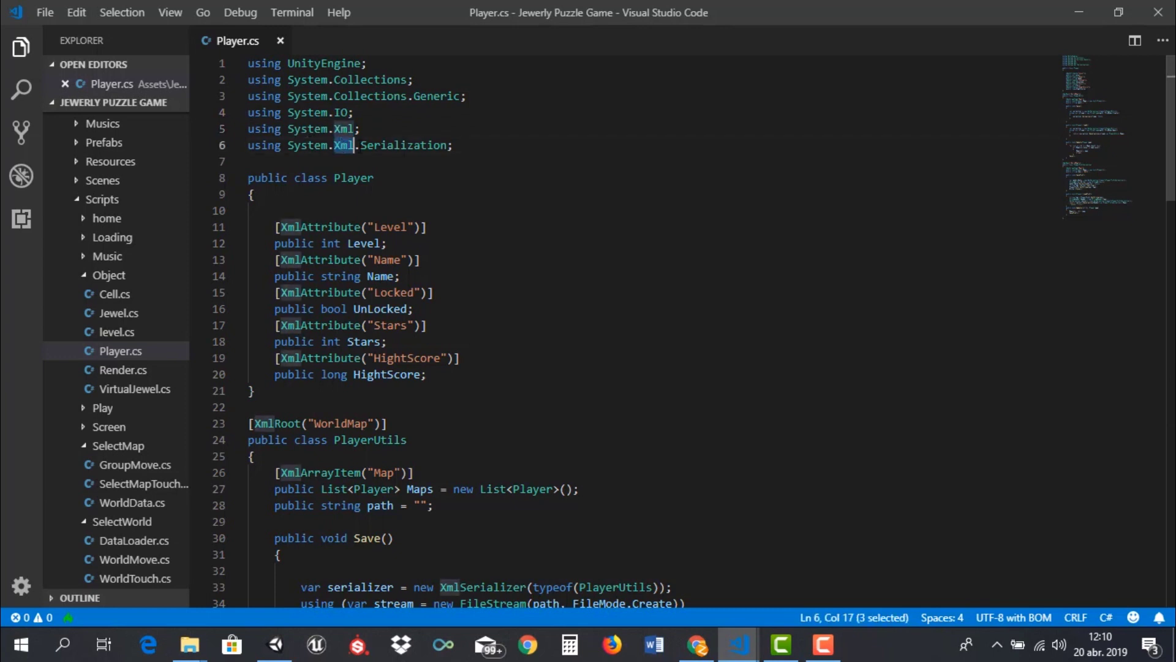
{"action": "double_click", "coordinate": [410, 145]}
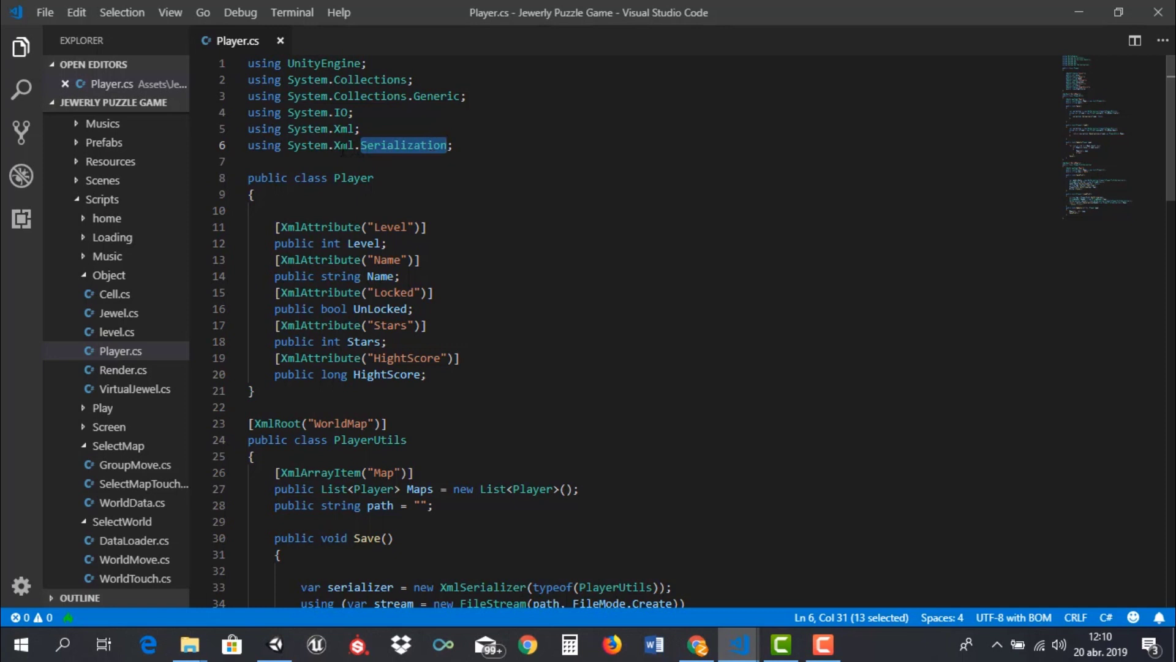
{"action": "double_click", "coordinate": [344, 145]}
{"action": "scroll", "coordinate": [538, 313], "scroll_direction": "down", "scroll_amount": 4}
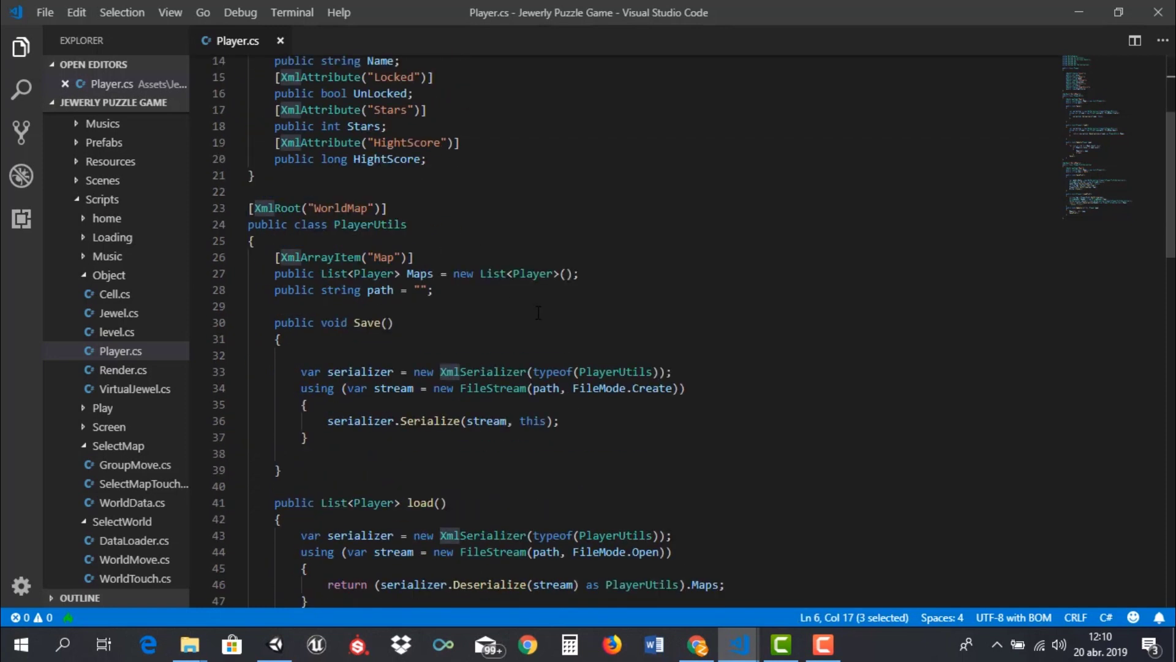
{"action": "scroll", "coordinate": [542, 310], "scroll_direction": "down", "scroll_amount": 3}
{"action": "scroll", "coordinate": [542, 310], "scroll_direction": "down", "scroll_amount": 2}
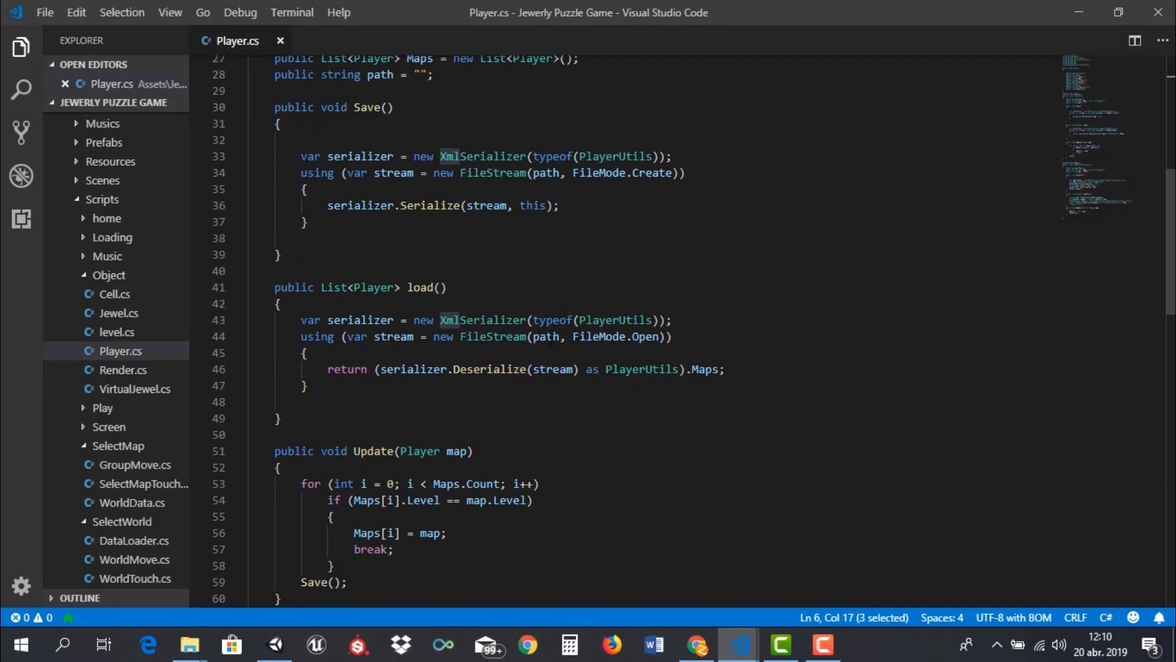
Return to the Unity editor and scroll through the Player script's source preview
{"action": "left_click", "coordinate": [276, 655]}
{"action": "scroll", "coordinate": [686, 472], "scroll_direction": "up", "scroll_amount": 3}
{"action": "scroll", "coordinate": [686, 471], "scroll_direction": "up", "scroll_amount": 5}
{"action": "scroll", "coordinate": [687, 470], "scroll_direction": "up", "scroll_amount": 3}
{"action": "scroll", "coordinate": [688, 467], "scroll_direction": "up", "scroll_amount": 3}
{"action": "scroll", "coordinate": [688, 466], "scroll_direction": "up", "scroll_amount": 5}
{"action": "scroll", "coordinate": [689, 466], "scroll_direction": "up", "scroll_amount": 3}
{"action": "scroll", "coordinate": [690, 466], "scroll_direction": "down", "scroll_amount": 5}
{"action": "scroll", "coordinate": [691, 466], "scroll_direction": "down", "scroll_amount": 5}
{"action": "scroll", "coordinate": [692, 465], "scroll_direction": "down", "scroll_amount": 5}
{"action": "scroll", "coordinate": [690, 466], "scroll_direction": "down", "scroll_amount": 5}
{"action": "scroll", "coordinate": [690, 464], "scroll_direction": "down", "scroll_amount": 4}
{"action": "scroll", "coordinate": [690, 464], "scroll_direction": "down", "scroll_amount": 1}
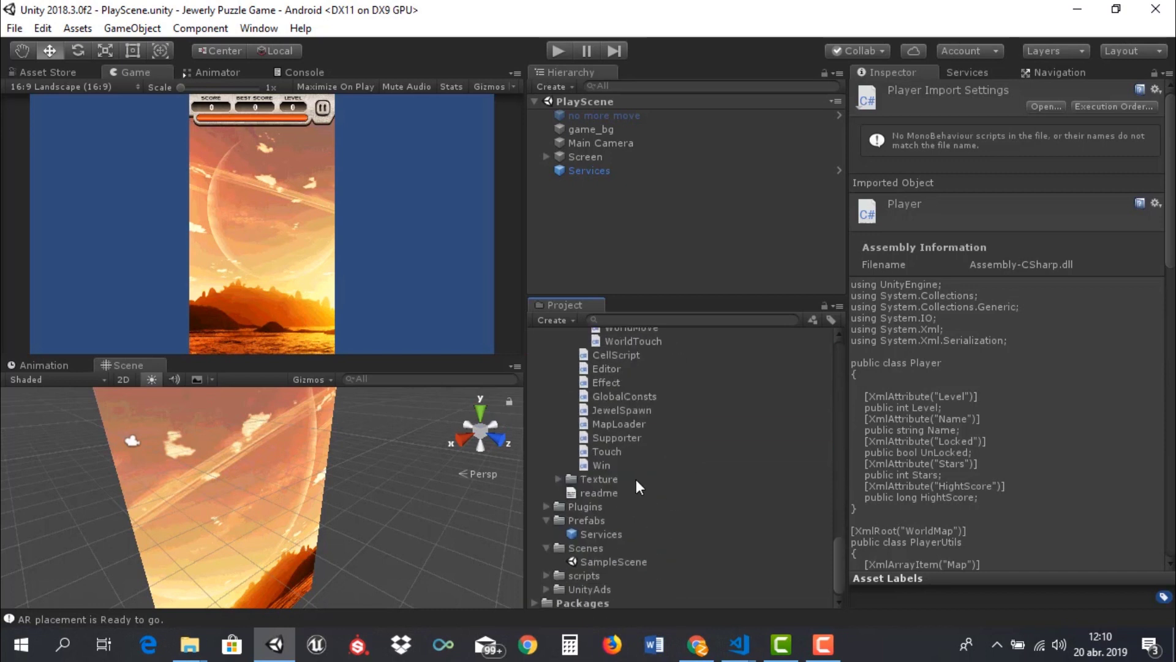
Scroll up to Resources and preview both WorldData assets' XML contents in the Inspector
{"action": "scroll", "coordinate": [649, 479], "scroll_direction": "up", "scroll_amount": 5}
{"action": "scroll", "coordinate": [649, 479], "scroll_direction": "up", "scroll_amount": 5}
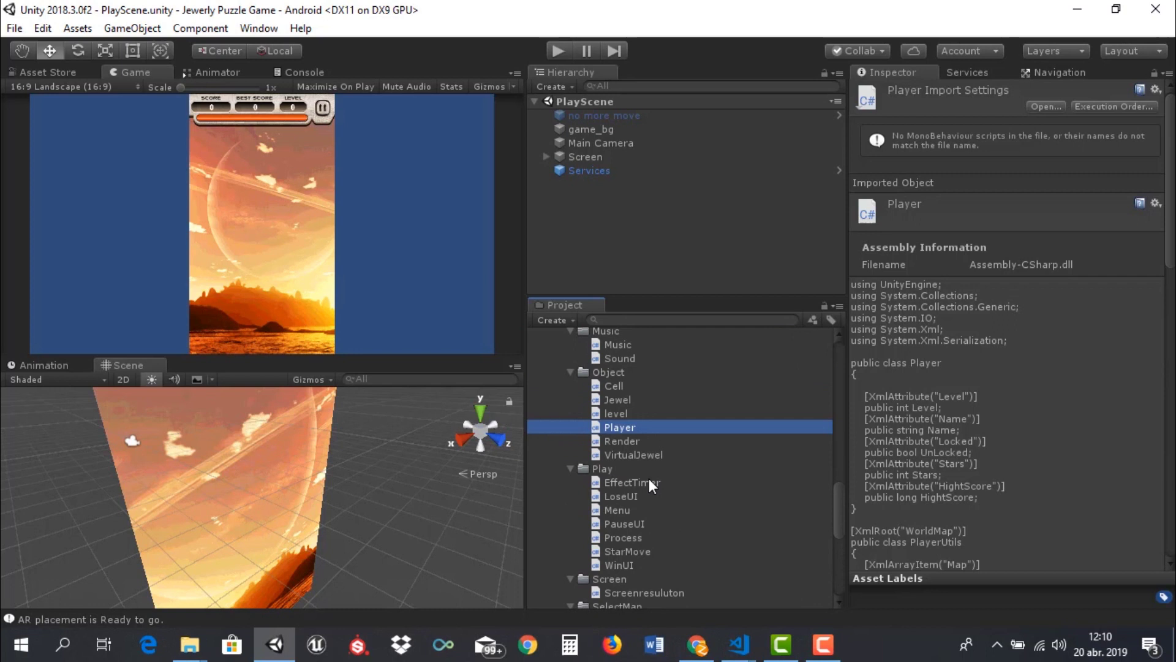
{"action": "scroll", "coordinate": [650, 477], "scroll_direction": "up", "scroll_amount": 3}
{"action": "scroll", "coordinate": [650, 479], "scroll_direction": "up", "scroll_amount": 4}
{"action": "scroll", "coordinate": [650, 480], "scroll_direction": "up", "scroll_amount": 1}
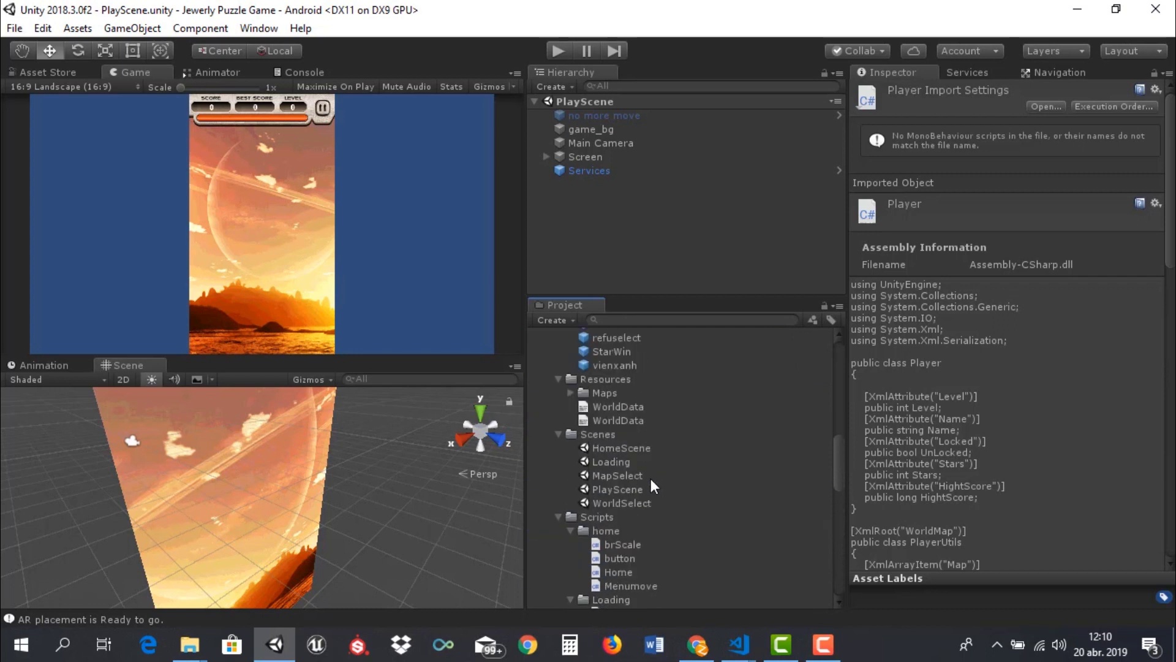
{"action": "left_click", "coordinate": [617, 407]}
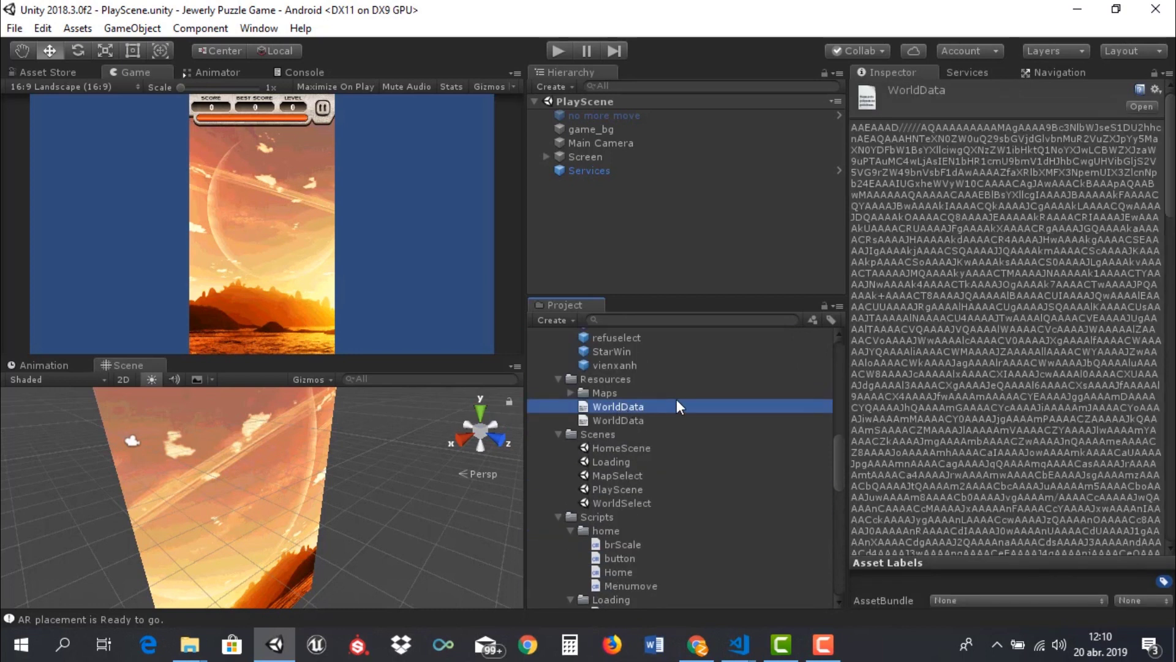
{"action": "left_click", "coordinate": [615, 422]}
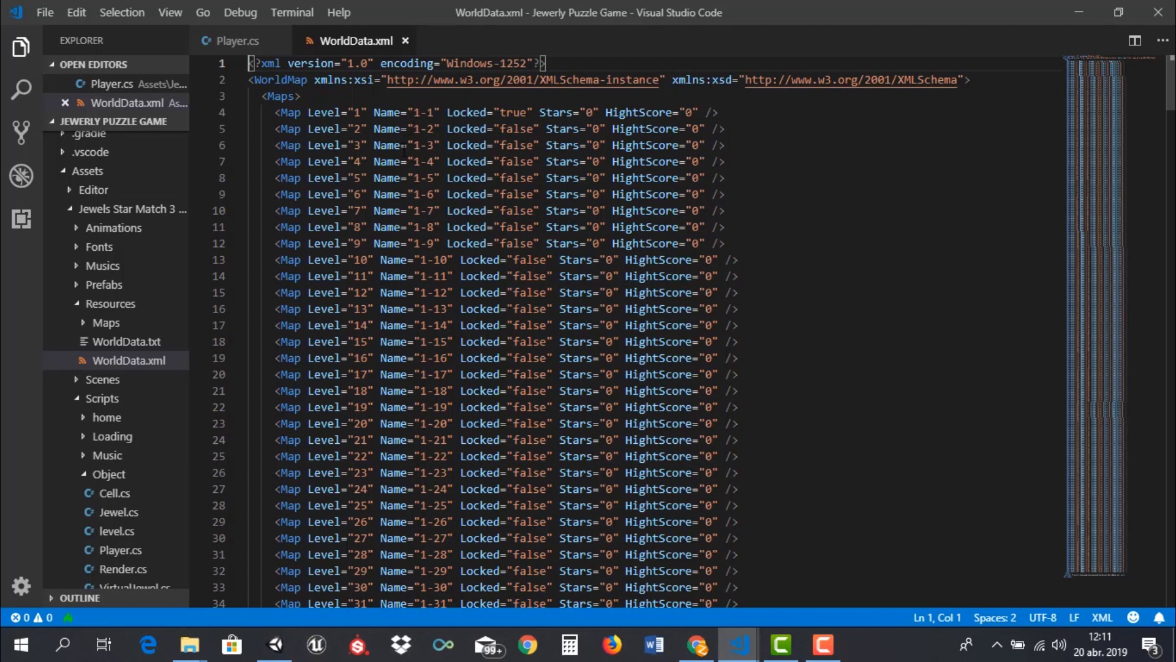
Scroll WorldData.xml down to line 303, past level 3-99's Map entry, then back to line 1
{"action": "scroll", "coordinate": [484, 243], "scroll_direction": "down", "scroll_amount": 4}
{"action": "scroll", "coordinate": [487, 243], "scroll_direction": "down", "scroll_amount": 6}
{"action": "scroll", "coordinate": [490, 244], "scroll_direction": "down", "scroll_amount": 10}
{"action": "scroll", "coordinate": [494, 245], "scroll_direction": "down", "scroll_amount": 8}
{"action": "scroll", "coordinate": [494, 246], "scroll_direction": "down", "scroll_amount": 3}
{"action": "scroll", "coordinate": [483, 251], "scroll_direction": "up", "scroll_amount": 2}
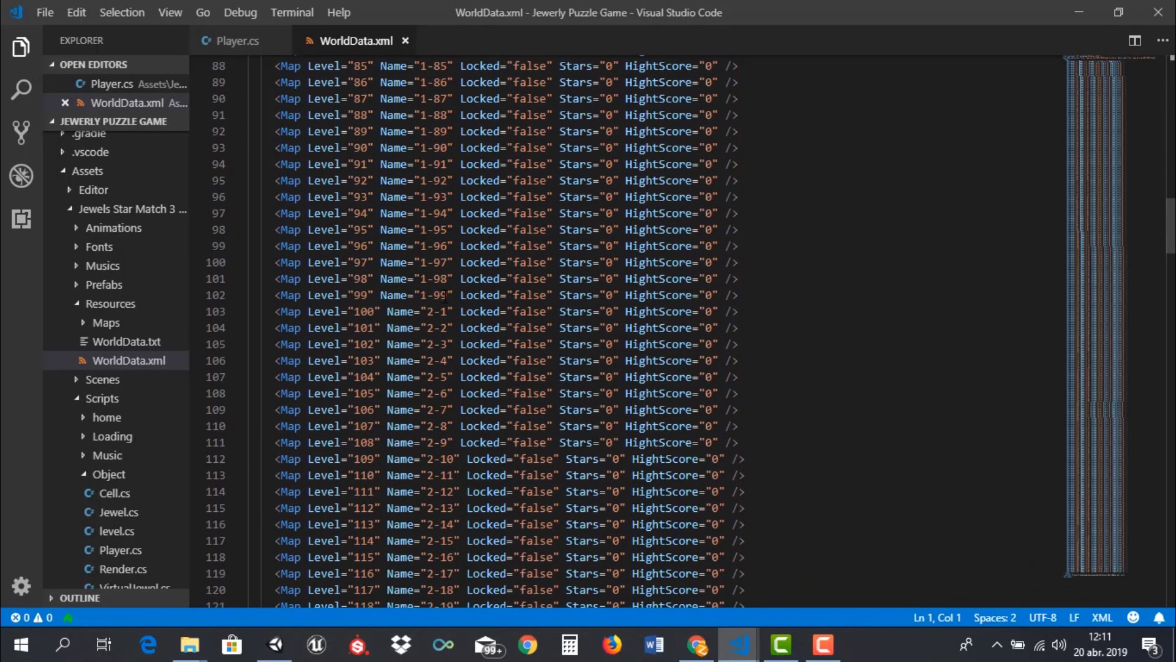
{"action": "scroll", "coordinate": [511, 300], "scroll_direction": "down", "scroll_amount": 2}
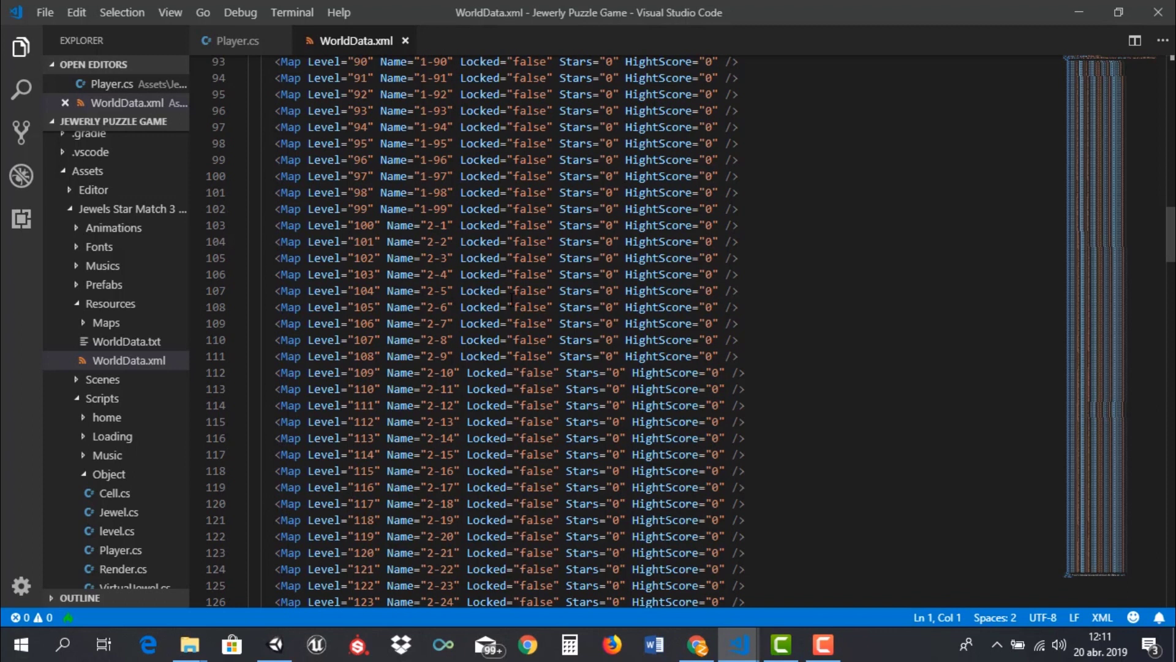
{"action": "scroll", "coordinate": [458, 354], "scroll_direction": "down", "scroll_amount": 5}
{"action": "scroll", "coordinate": [466, 352], "scroll_direction": "down", "scroll_amount": 5}
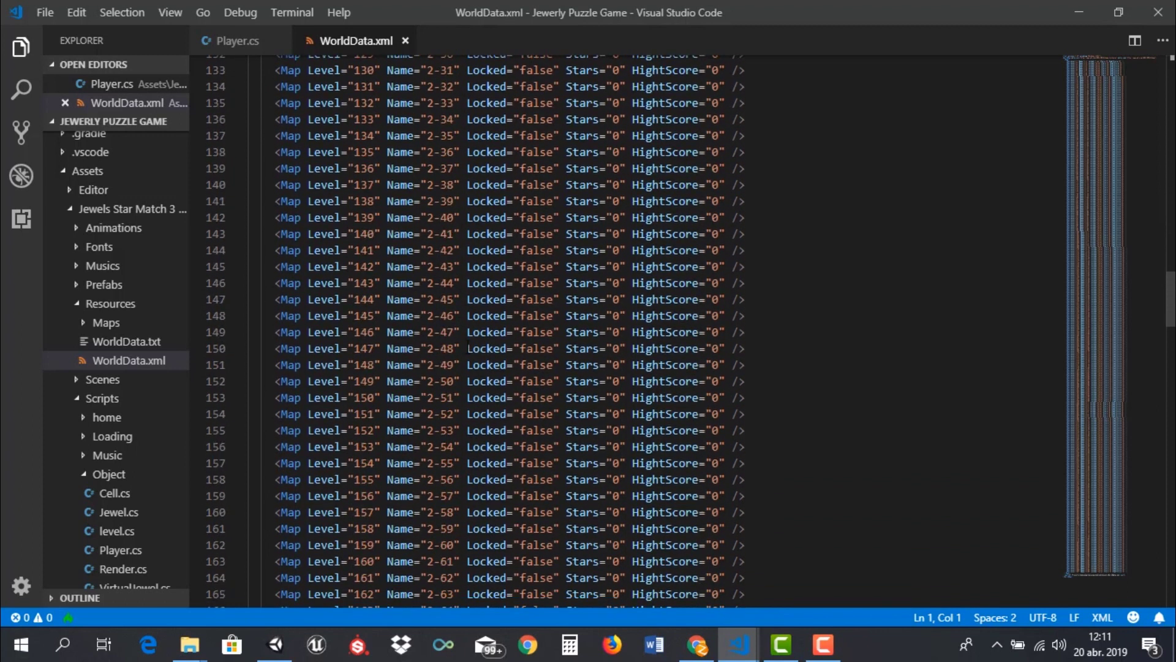
{"action": "scroll", "coordinate": [472, 352], "scroll_direction": "down", "scroll_amount": 15}
{"action": "scroll", "coordinate": [479, 351], "scroll_direction": "down", "scroll_amount": 15}
{"action": "scroll", "coordinate": [479, 351], "scroll_direction": "down", "scroll_amount": 12}
{"action": "scroll", "coordinate": [466, 361], "scroll_direction": "down", "scroll_amount": 6}
{"action": "scroll", "coordinate": [441, 380], "scroll_direction": "down", "scroll_amount": 9}
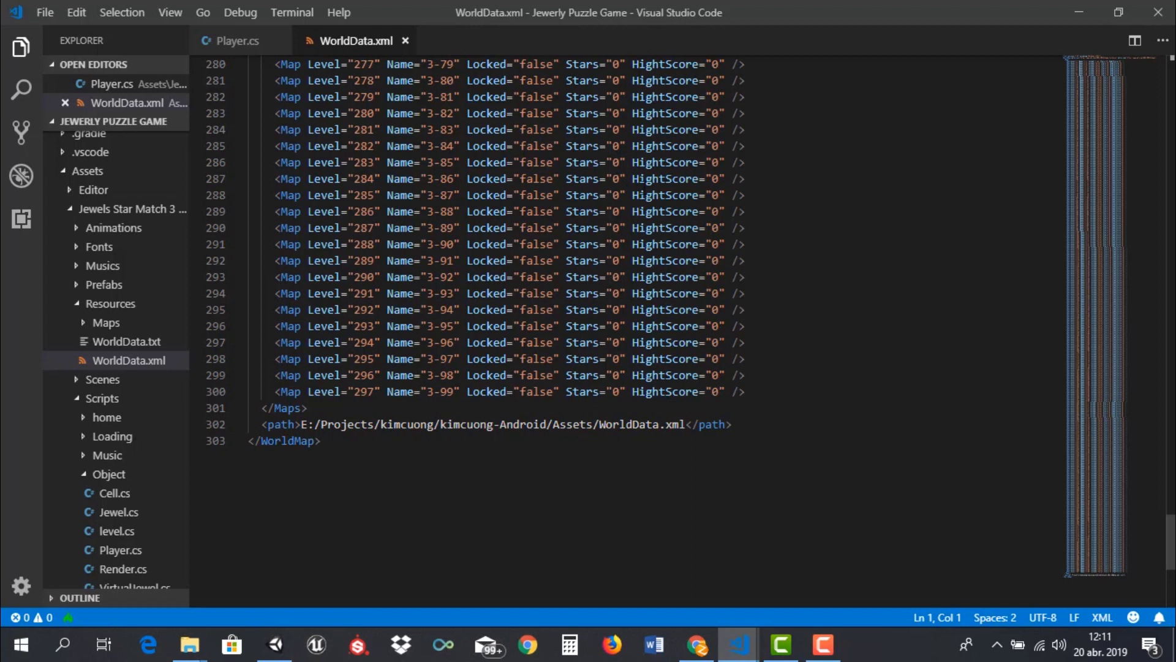
{"action": "scroll", "coordinate": [661, 334], "scroll_direction": "up", "scroll_amount": 1}
{"action": "scroll", "coordinate": [661, 334], "scroll_direction": "up", "scroll_amount": 10}
{"action": "scroll", "coordinate": [662, 334], "scroll_direction": "up", "scroll_amount": 15}
{"action": "scroll", "coordinate": [662, 334], "scroll_direction": "up", "scroll_amount": 10}
{"action": "scroll", "coordinate": [660, 335], "scroll_direction": "up", "scroll_amount": 10}
{"action": "scroll", "coordinate": [660, 335], "scroll_direction": "up", "scroll_amount": 10}
{"action": "scroll", "coordinate": [661, 334], "scroll_direction": "up", "scroll_amount": 15}
{"action": "scroll", "coordinate": [659, 349], "scroll_direction": "up", "scroll_amount": 9}
{"action": "scroll", "coordinate": [660, 347], "scroll_direction": "up", "scroll_amount": 8}
{"action": "scroll", "coordinate": [663, 346], "scroll_direction": "up", "scroll_amount": 5}
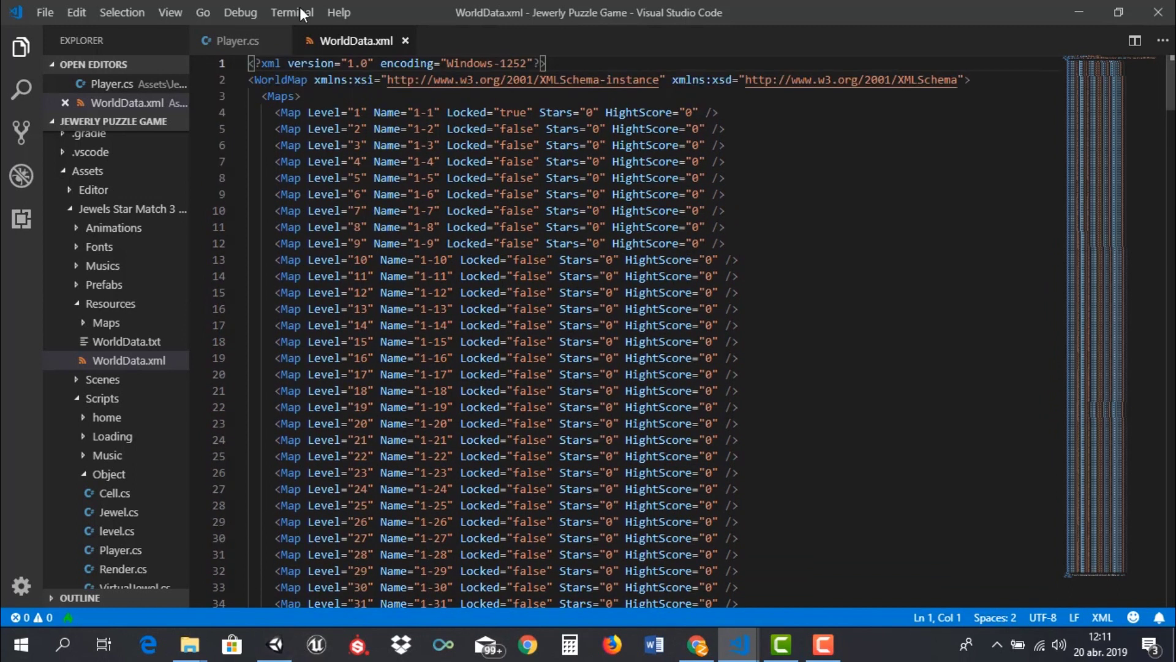
Scroll through the serialization classes in Player.cs
{"action": "left_click", "coordinate": [240, 42]}
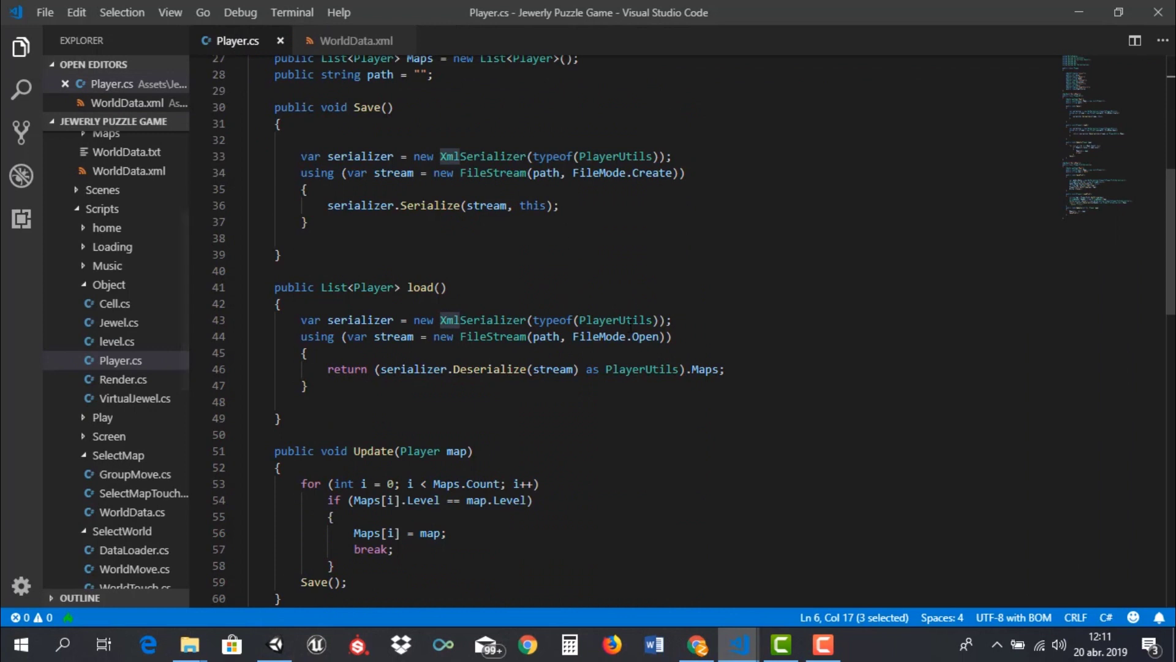
{"action": "scroll", "coordinate": [625, 212], "scroll_direction": "up", "scroll_amount": 3}
{"action": "scroll", "coordinate": [613, 232], "scroll_direction": "up", "scroll_amount": 1}
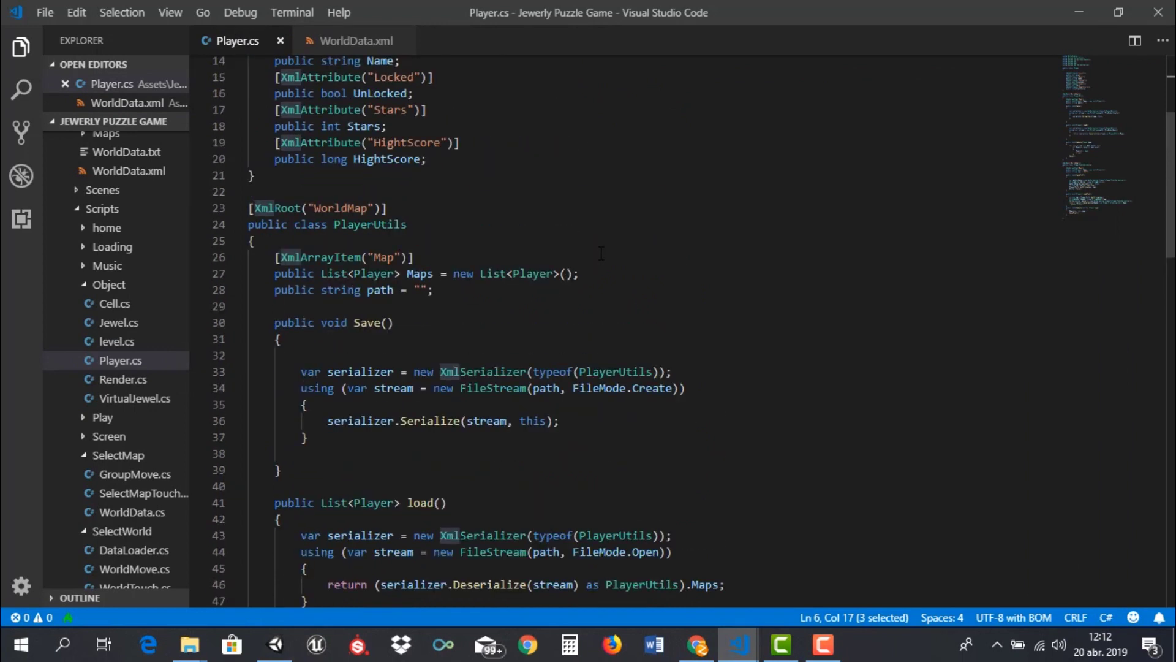
{"action": "scroll", "coordinate": [601, 251], "scroll_direction": "up", "scroll_amount": 1}
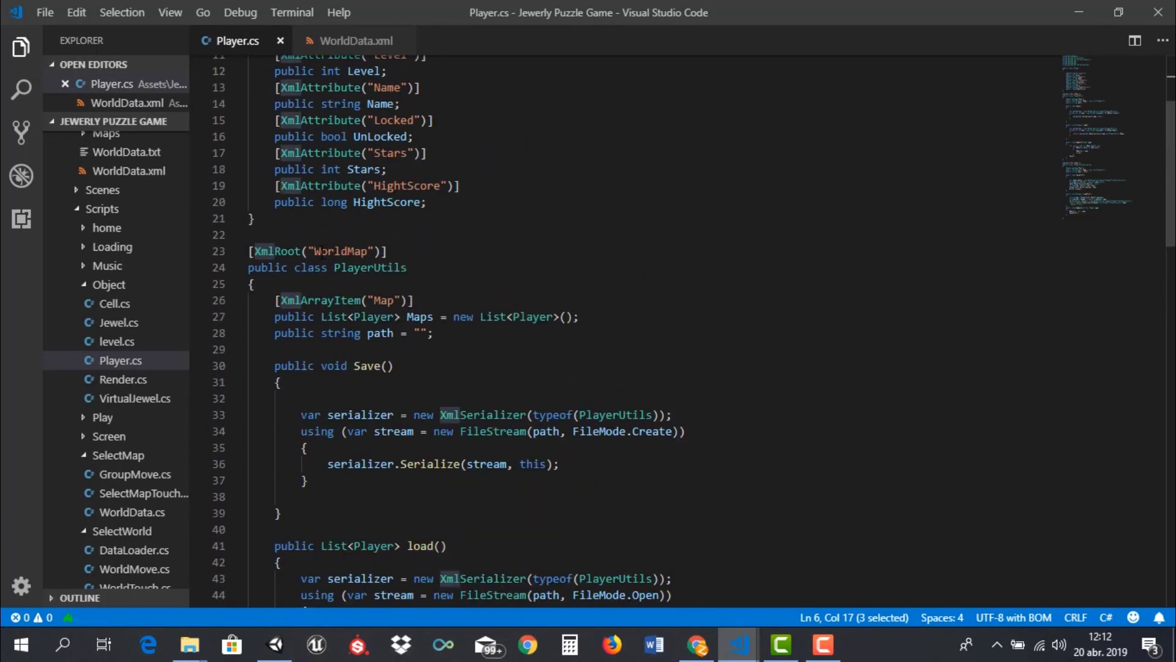
{"action": "scroll", "coordinate": [324, 252], "scroll_direction": "up", "scroll_amount": 4}
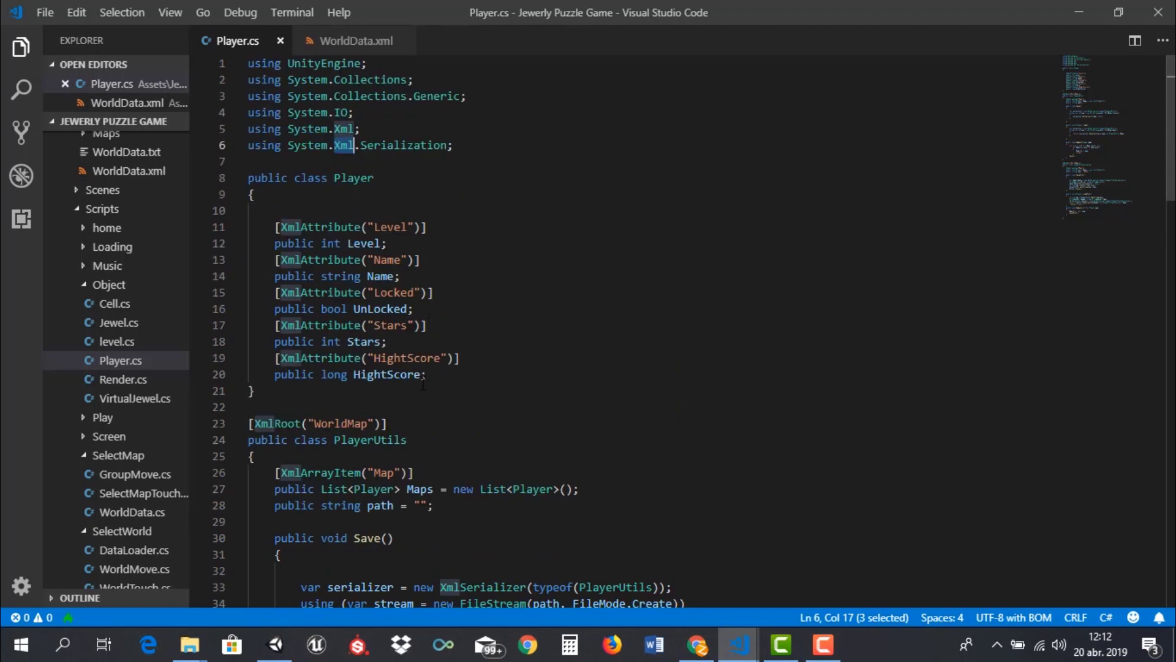
{"action": "scroll", "coordinate": [392, 364], "scroll_direction": "down", "scroll_amount": 1}
{"action": "scroll", "coordinate": [367, 346], "scroll_direction": "down", "scroll_amount": 1}
{"action": "scroll", "coordinate": [343, 331], "scroll_direction": "down", "scroll_amount": 1}
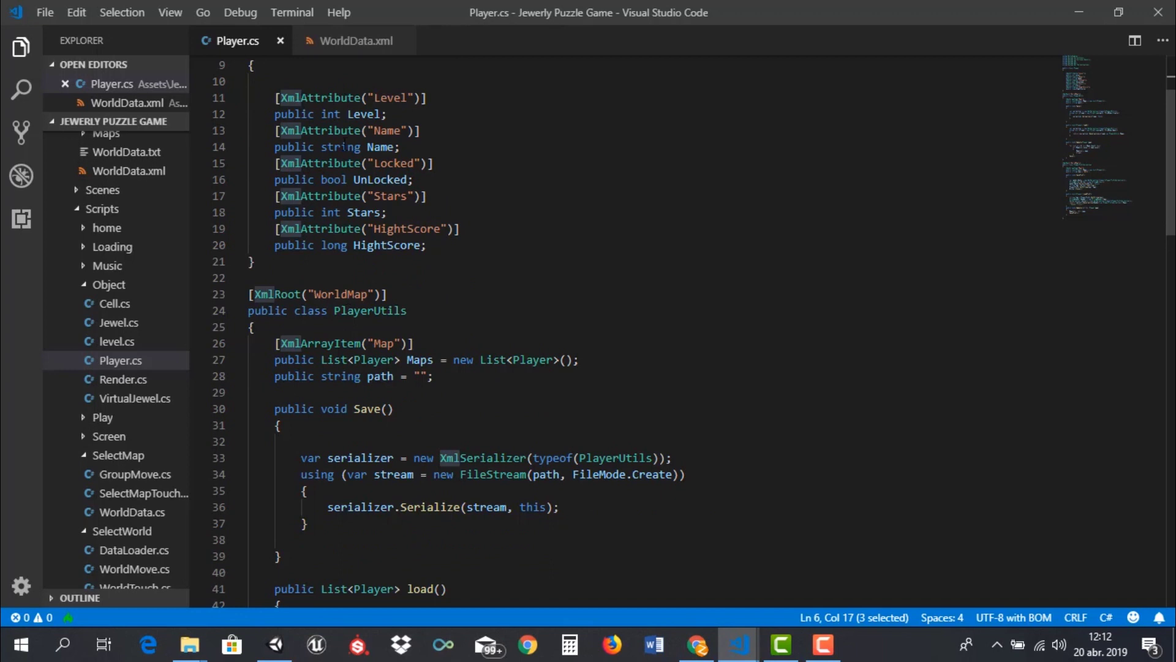
Skim WorldData.xml from top to bottom and back, then return to the Unity editor
{"action": "left_click", "coordinate": [337, 42]}
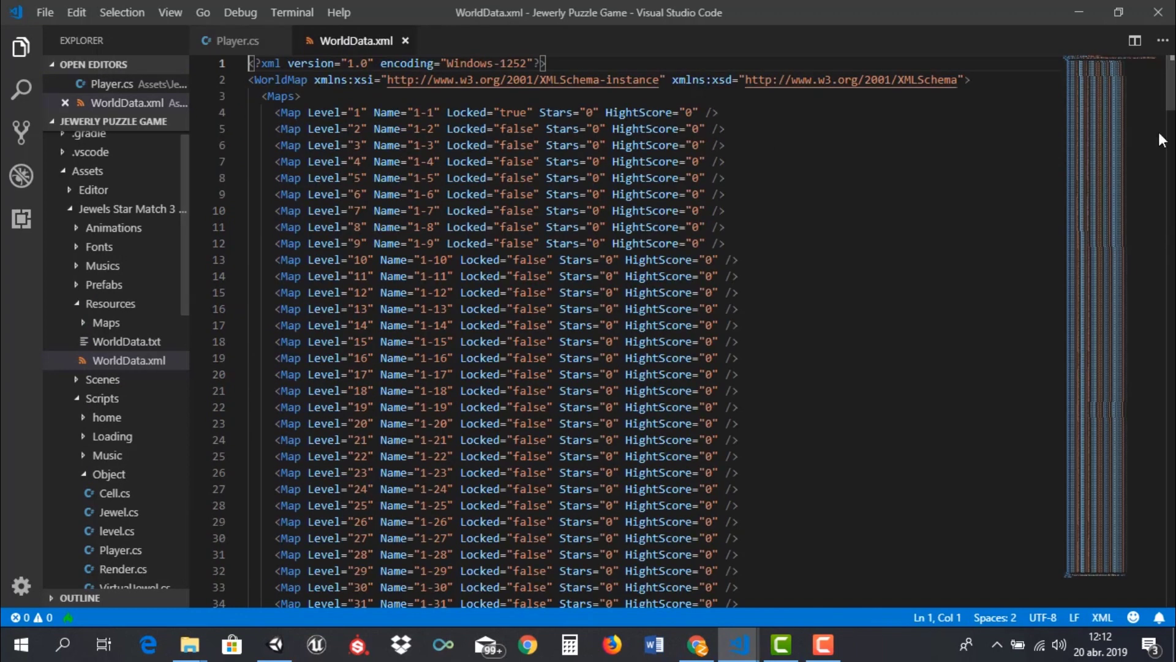
{"action": "left_click_drag", "start_coordinate": [1171, 82], "coordinate": [1171, 545]}
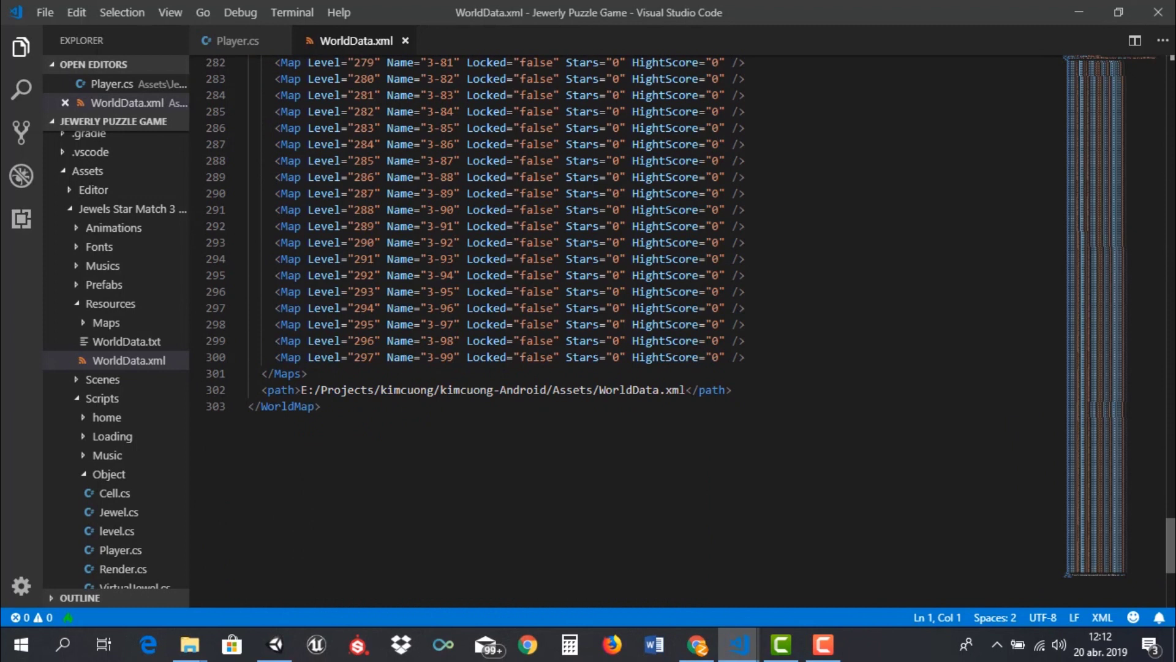
{"action": "left_click_drag", "start_coordinate": [1171, 545], "coordinate": [1171, 82]}
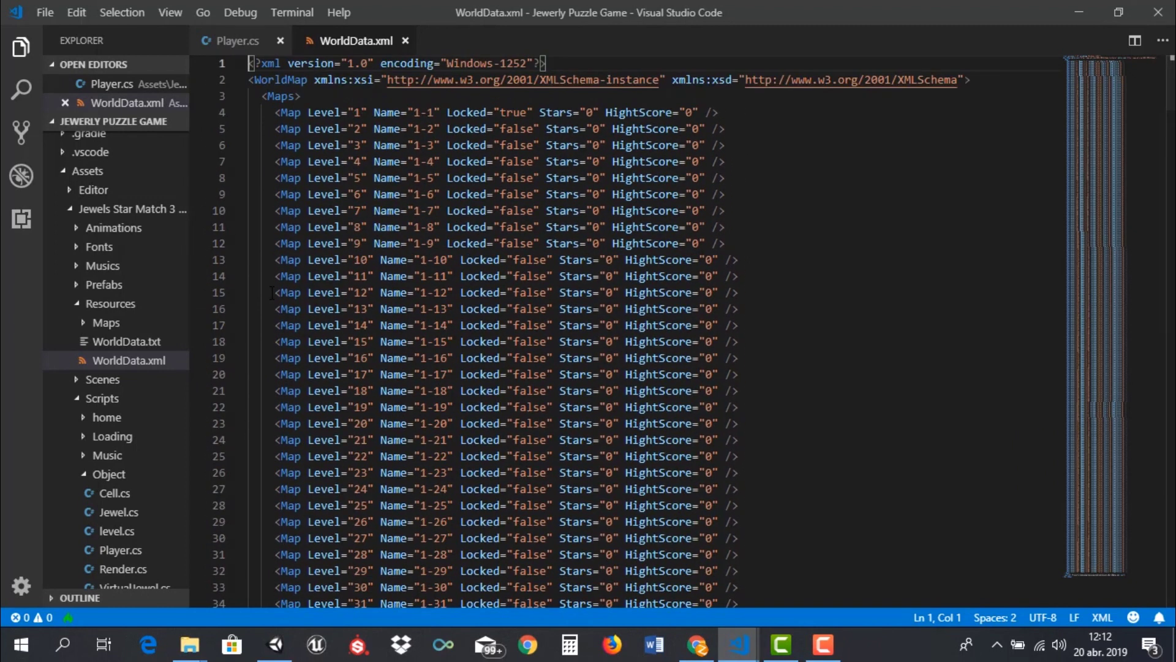
{"action": "key", "text": "ctrl+Tab"}
{"action": "left_click", "coordinate": [275, 644]}
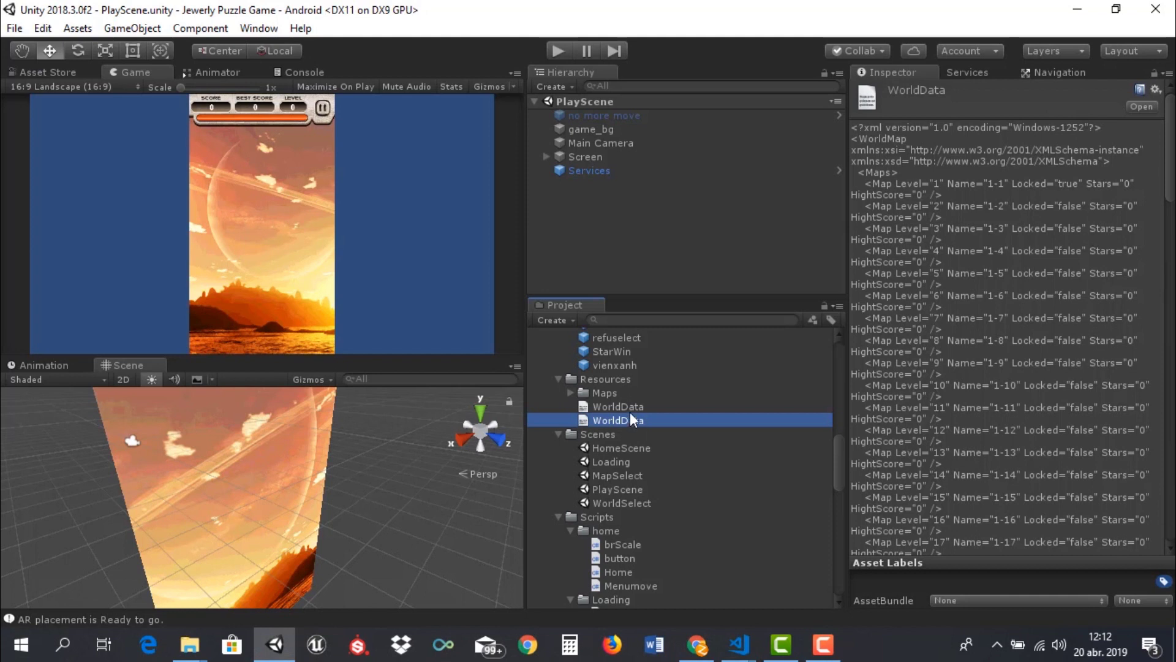
Preview the WorldData asset, expand Maps, and view level grids 1-30, 1-27, and 1-1 through 1-5
{"action": "left_click", "coordinate": [624, 405]}
{"action": "left_click", "coordinate": [570, 393]}
{"action": "scroll", "coordinate": [604, 441], "scroll_direction": "down", "scroll_amount": 5}
{"action": "left_click", "coordinate": [605, 442]}
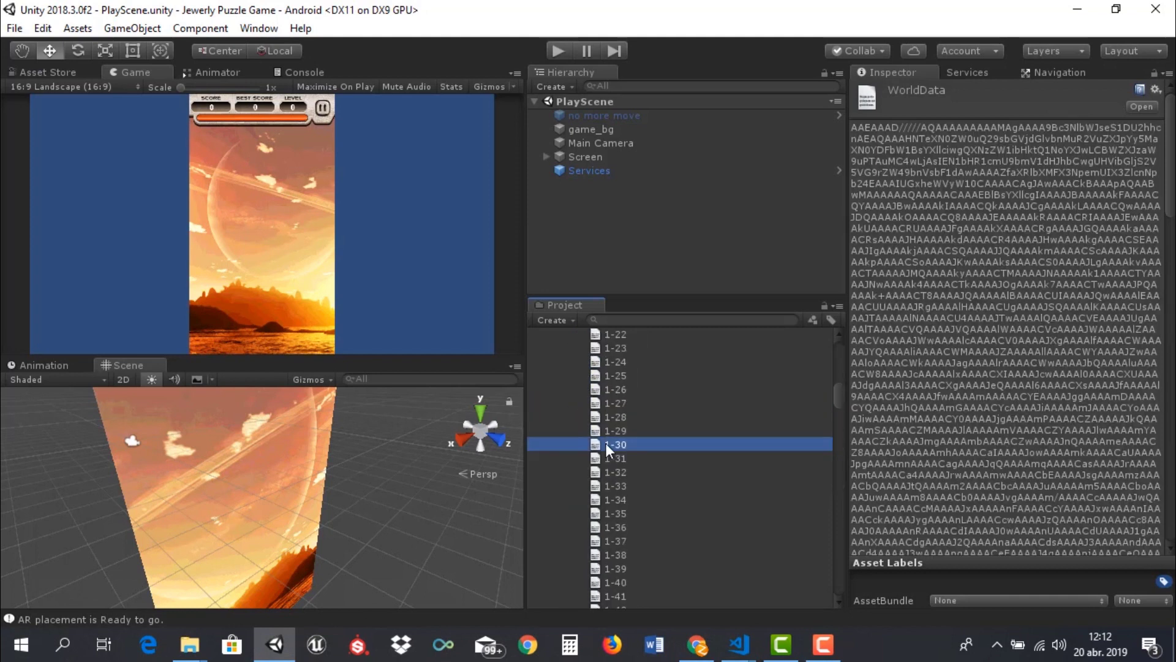
{"action": "left_click", "coordinate": [613, 405]}
{"action": "scroll", "coordinate": [629, 433], "scroll_direction": "up", "scroll_amount": 8}
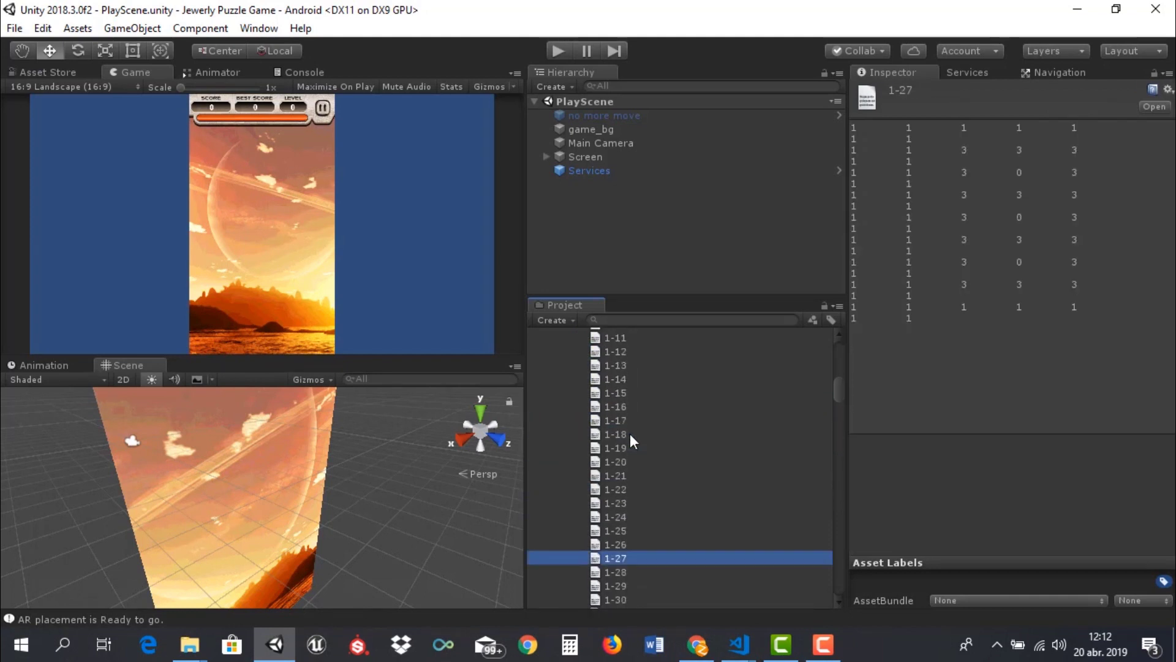
{"action": "left_click", "coordinate": [611, 355]}
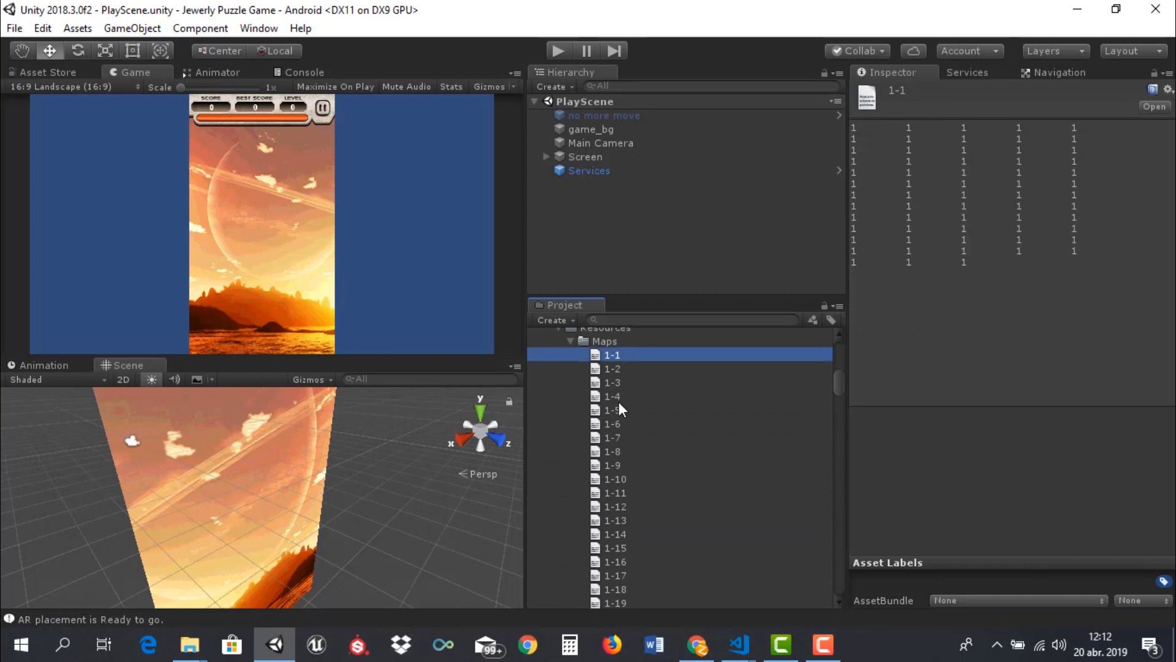
{"action": "left_click", "coordinate": [611, 369]}
{"action": "left_click", "coordinate": [613, 384]}
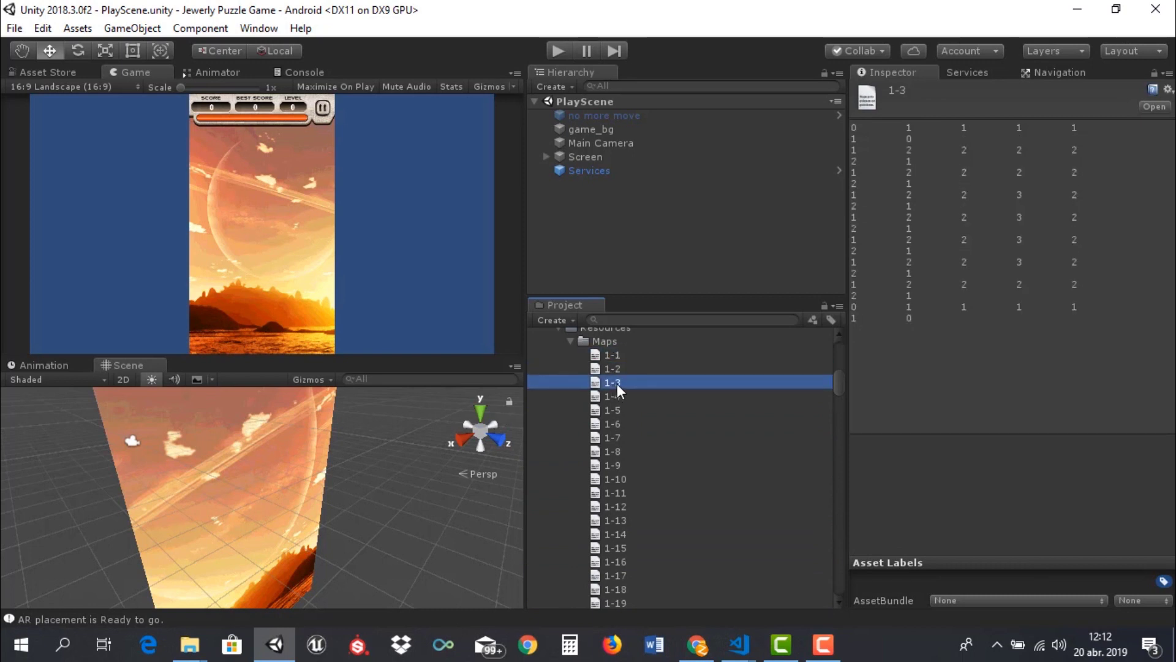
{"action": "left_click", "coordinate": [612, 395]}
{"action": "left_click", "coordinate": [614, 410]}
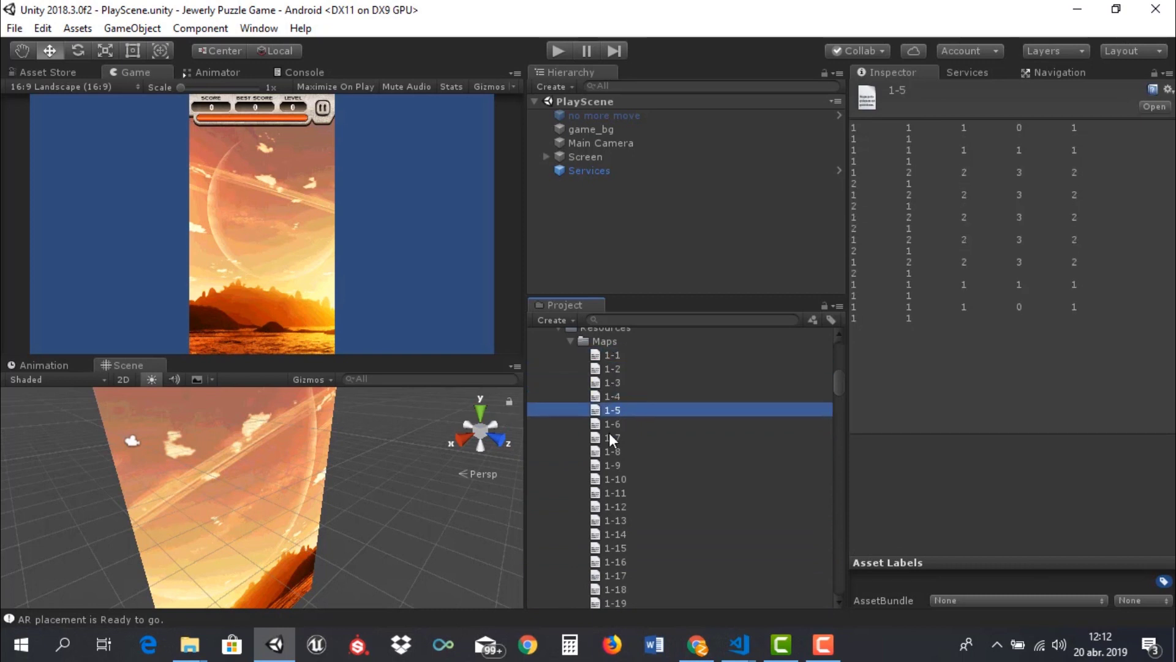
Scroll down the Project panel and preview both WorldData files and the classic level data
{"action": "scroll", "coordinate": [615, 404], "scroll_direction": "up", "scroll_amount": 3}
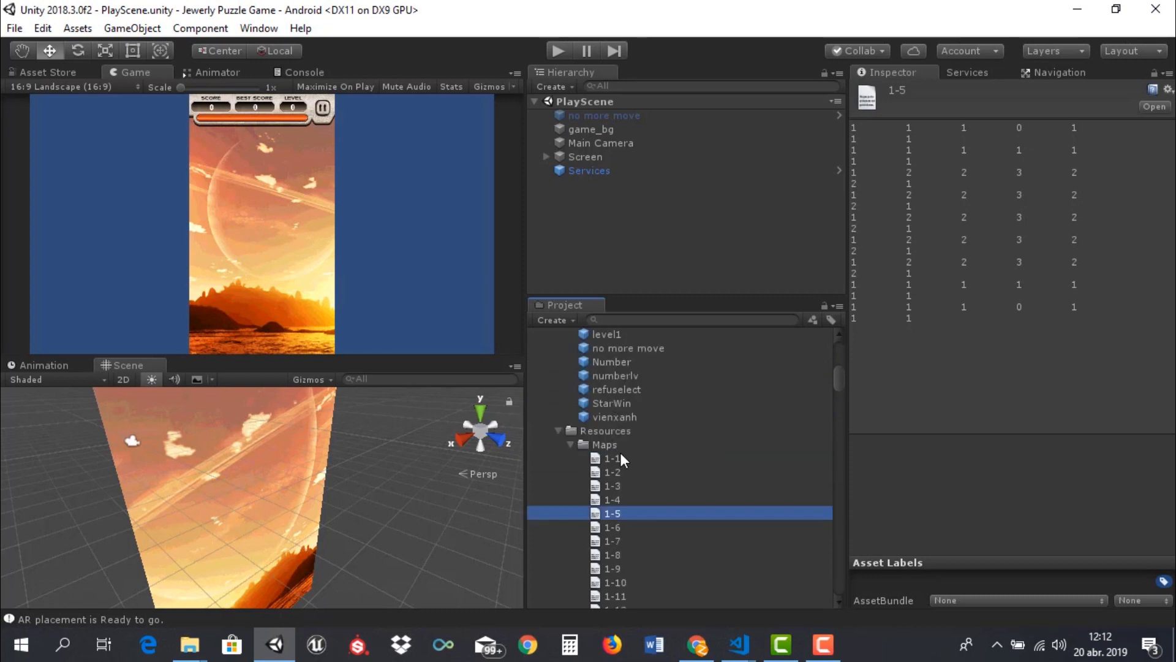
{"action": "scroll", "coordinate": [620, 457], "scroll_direction": "down", "scroll_amount": 2}
{"action": "scroll", "coordinate": [620, 456], "scroll_direction": "down", "scroll_amount": 3}
{"action": "scroll", "coordinate": [623, 458], "scroll_direction": "down", "scroll_amount": 10}
{"action": "scroll", "coordinate": [631, 462], "scroll_direction": "down", "scroll_amount": 9}
{"action": "scroll", "coordinate": [636, 467], "scroll_direction": "down", "scroll_amount": 10}
{"action": "scroll", "coordinate": [633, 467], "scroll_direction": "down", "scroll_amount": 10}
{"action": "scroll", "coordinate": [634, 470], "scroll_direction": "down", "scroll_amount": 10}
{"action": "scroll", "coordinate": [635, 473], "scroll_direction": "down", "scroll_amount": 8}
{"action": "scroll", "coordinate": [635, 473], "scroll_direction": "down", "scroll_amount": 10}
{"action": "scroll", "coordinate": [638, 473], "scroll_direction": "down", "scroll_amount": 10}
{"action": "scroll", "coordinate": [637, 475], "scroll_direction": "down", "scroll_amount": 10}
{"action": "scroll", "coordinate": [637, 476], "scroll_direction": "down", "scroll_amount": 10}
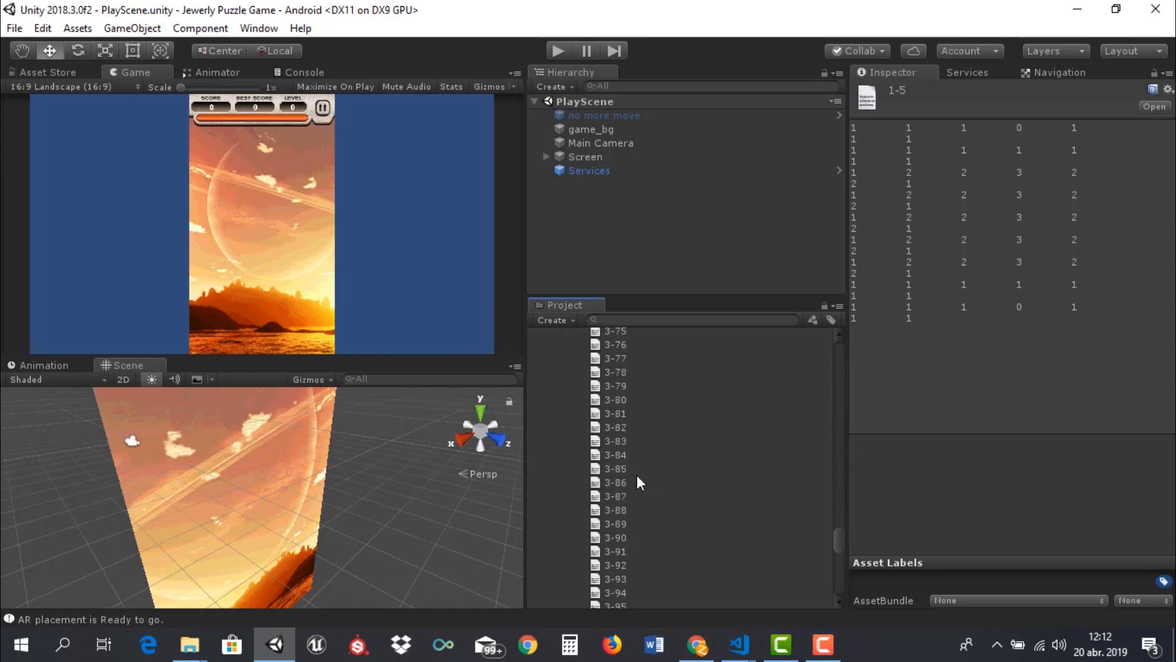
{"action": "scroll", "coordinate": [637, 475], "scroll_direction": "down", "scroll_amount": 10}
{"action": "left_click", "coordinate": [617, 392]}
{"action": "left_click", "coordinate": [616, 406]}
{"action": "left_click", "coordinate": [615, 367]}
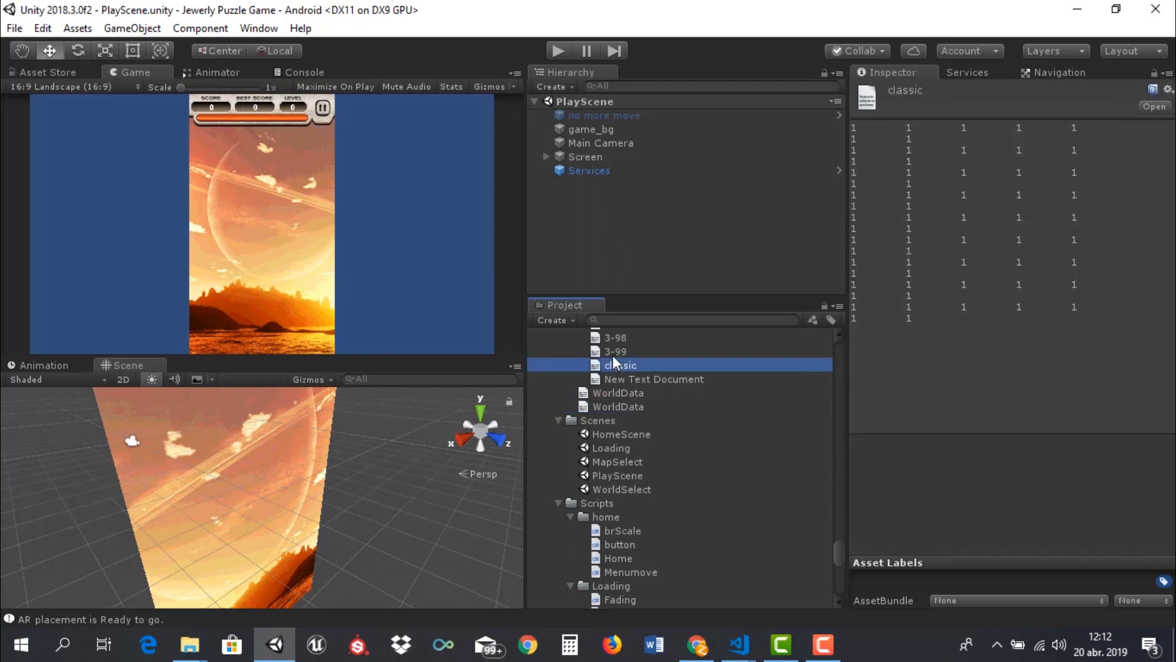
View the grid data of levels 3-99, 3-94, 3-47 and 3-25 in the Inspector
{"action": "left_click", "coordinate": [637, 351]}
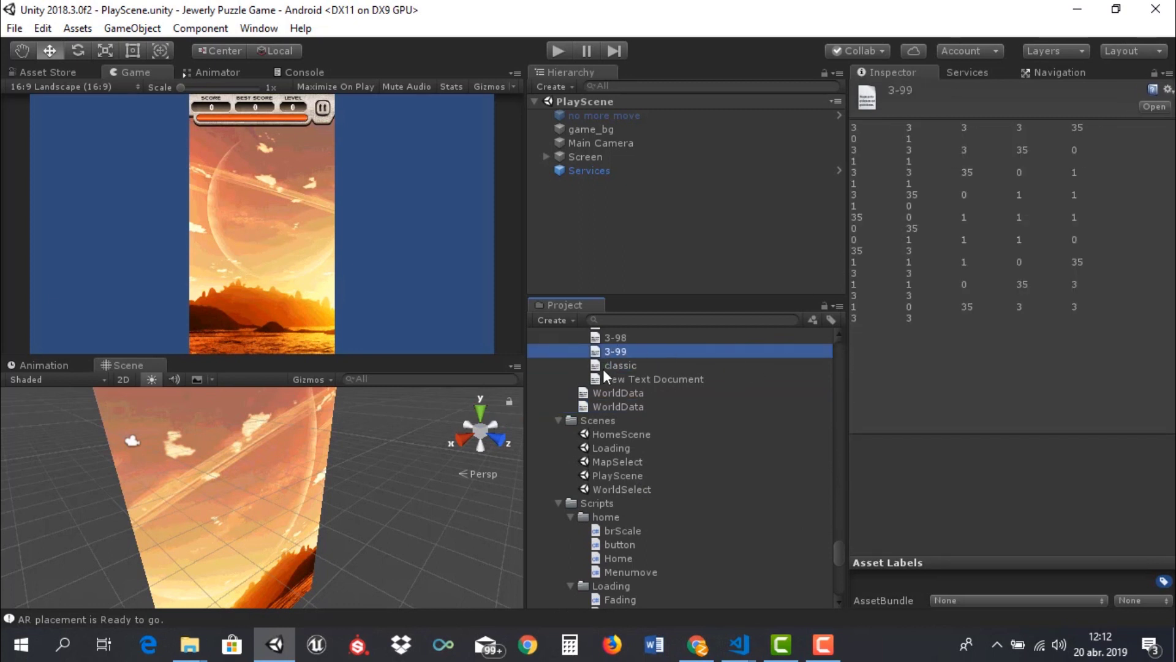
{"action": "scroll", "coordinate": [606, 370], "scroll_direction": "up", "scroll_amount": 3}
{"action": "left_click", "coordinate": [614, 384]}
{"action": "scroll", "coordinate": [645, 385], "scroll_direction": "up", "scroll_amount": 15}
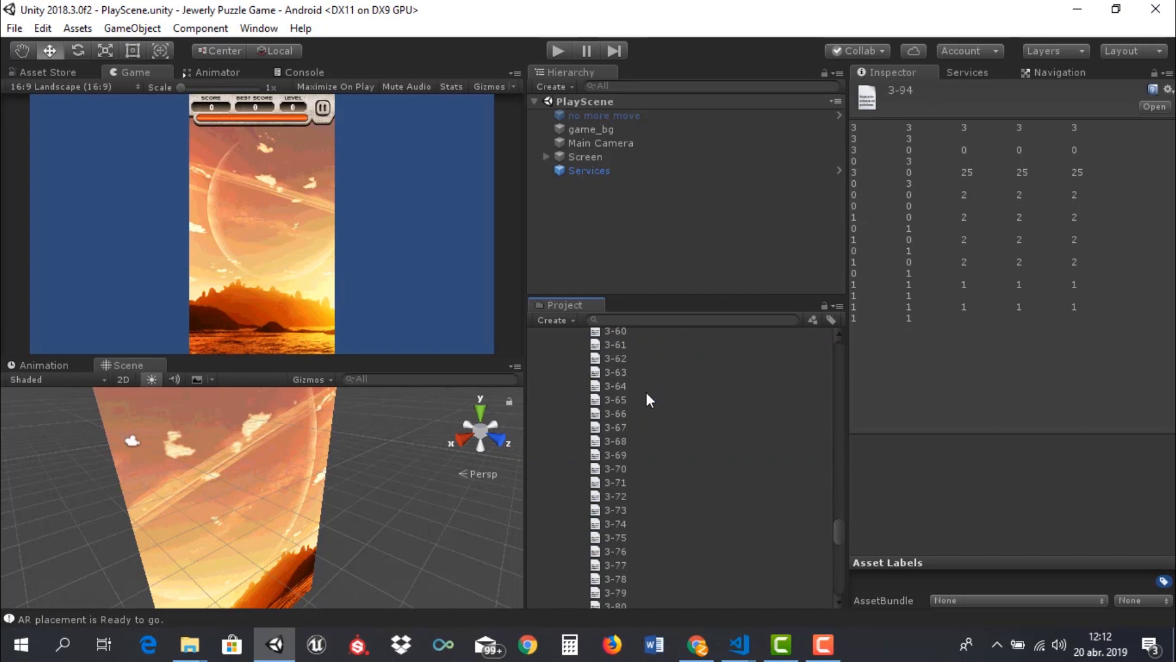
{"action": "left_click", "coordinate": [618, 408]}
{"action": "scroll", "coordinate": [631, 385], "scroll_direction": "up", "scroll_amount": 6}
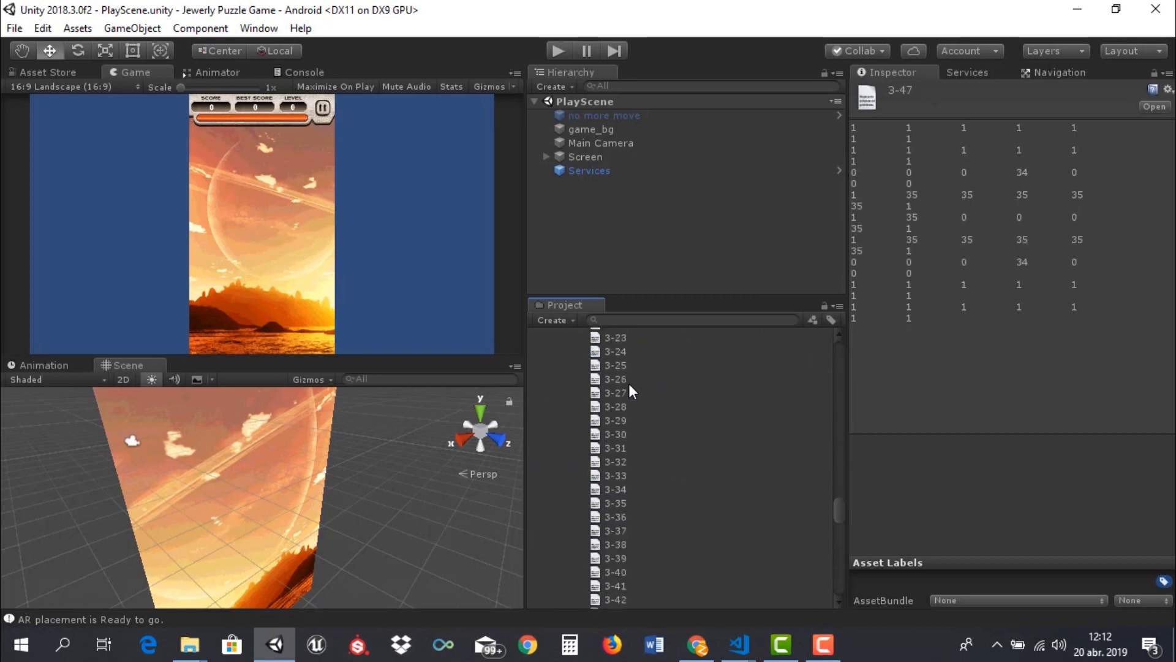
{"action": "left_click", "coordinate": [611, 368]}
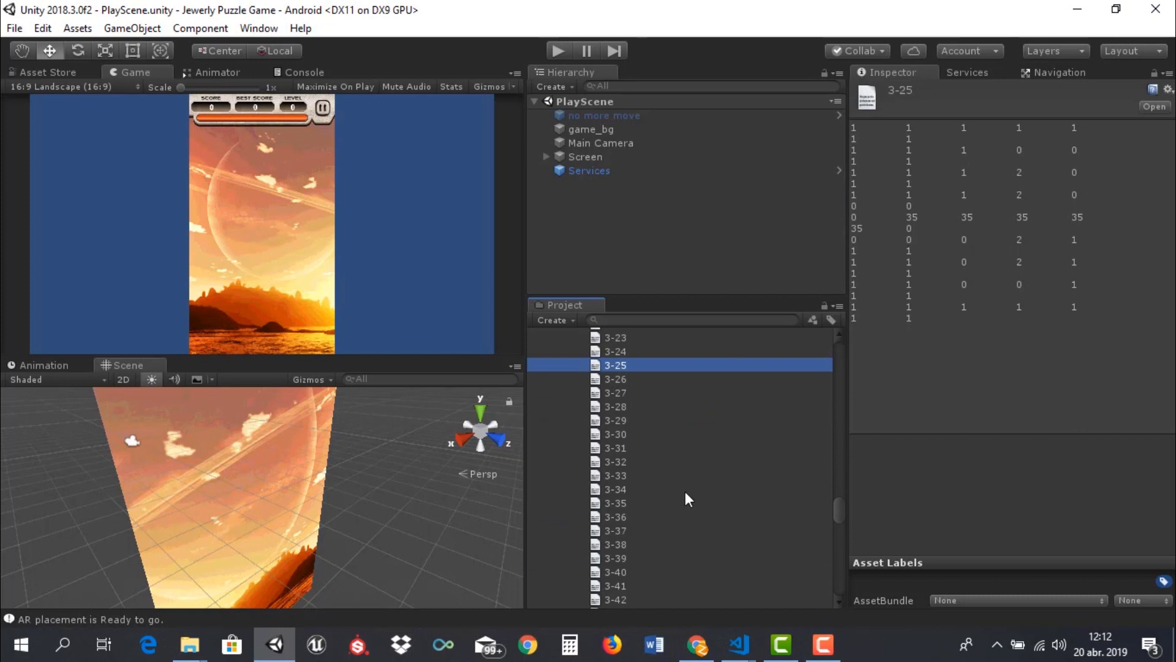
Bring the Jewelry Puzzle Game's Visual Studio Code window forward, hiding the other project's window
{"action": "mouse_move", "coordinate": [739, 644]}
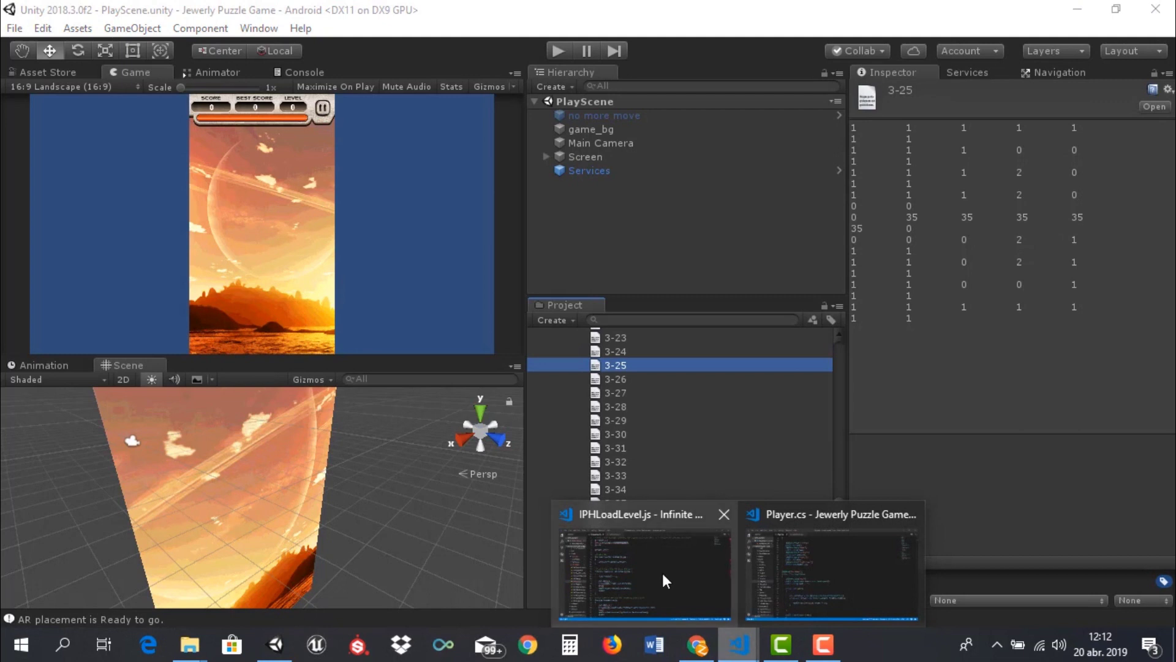
{"action": "left_click", "coordinate": [662, 572]}
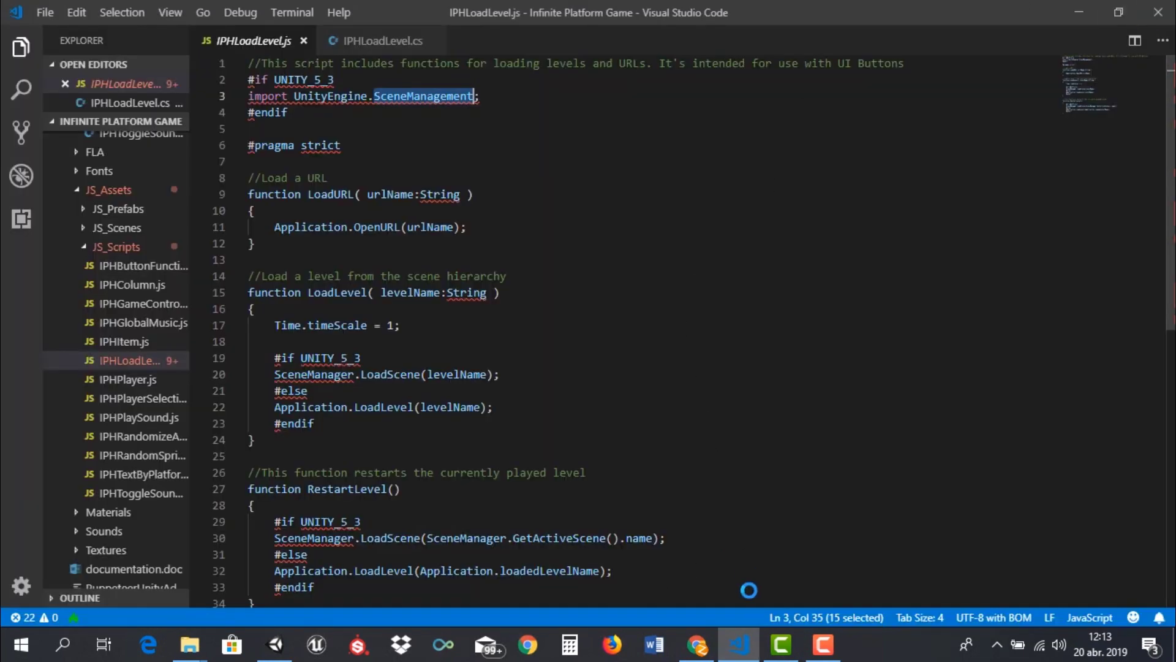
{"action": "left_click", "coordinate": [744, 643]}
{"action": "left_click", "coordinate": [744, 644]}
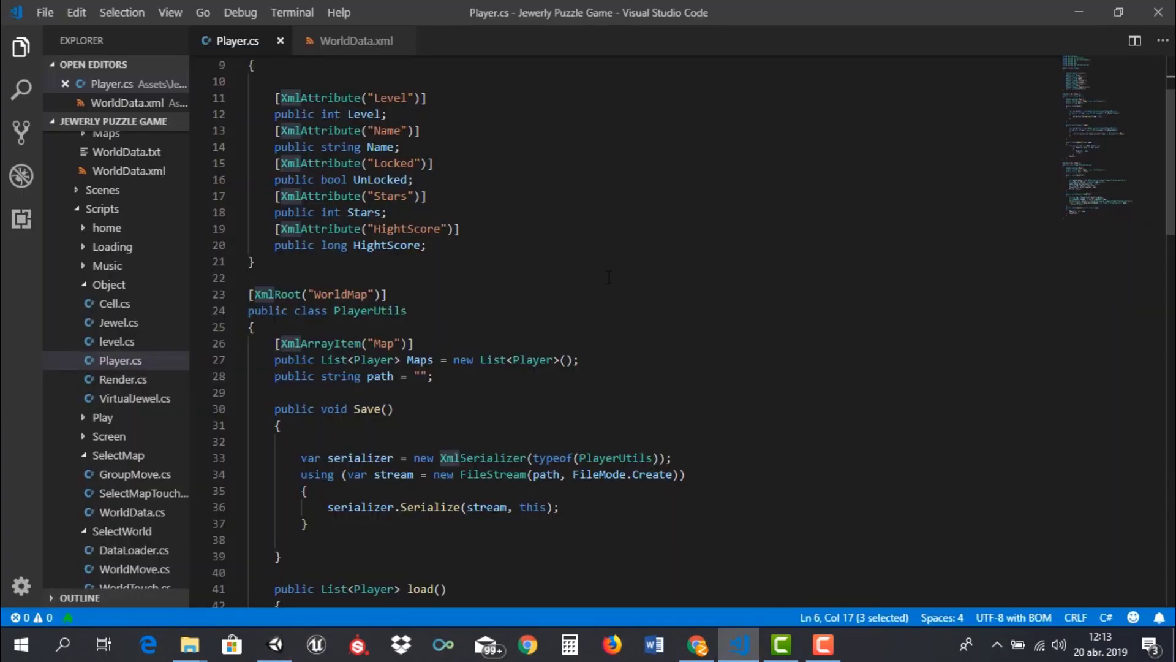
{"action": "left_click", "coordinate": [488, 272]}
Scroll through Player.cs's save and load code, then back up toward the top
{"action": "scroll", "coordinate": [416, 308], "scroll_direction": "down", "scroll_amount": 1}
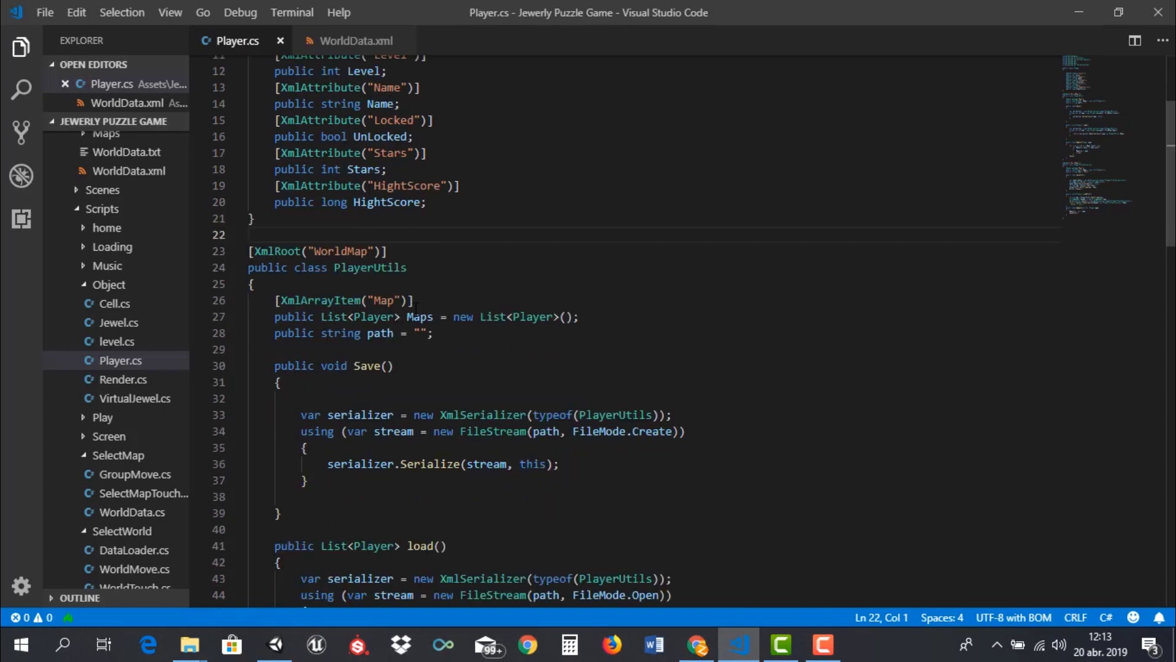
{"action": "scroll", "coordinate": [416, 308], "scroll_direction": "down", "scroll_amount": 3}
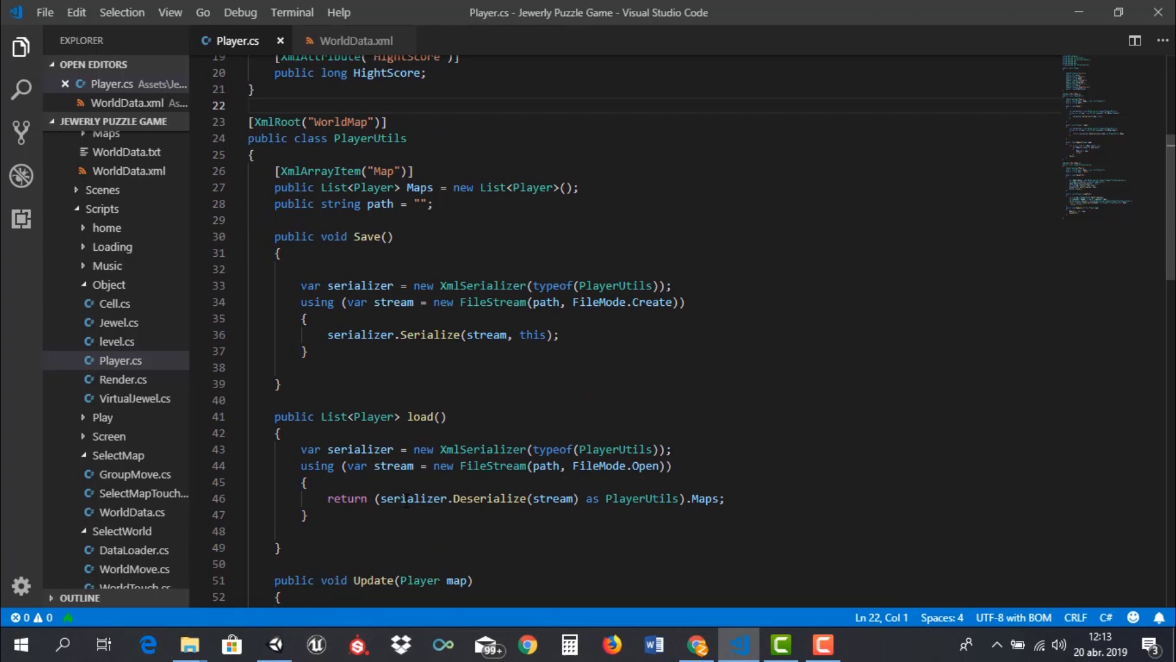
{"action": "scroll", "coordinate": [561, 465], "scroll_direction": "down", "scroll_amount": 3}
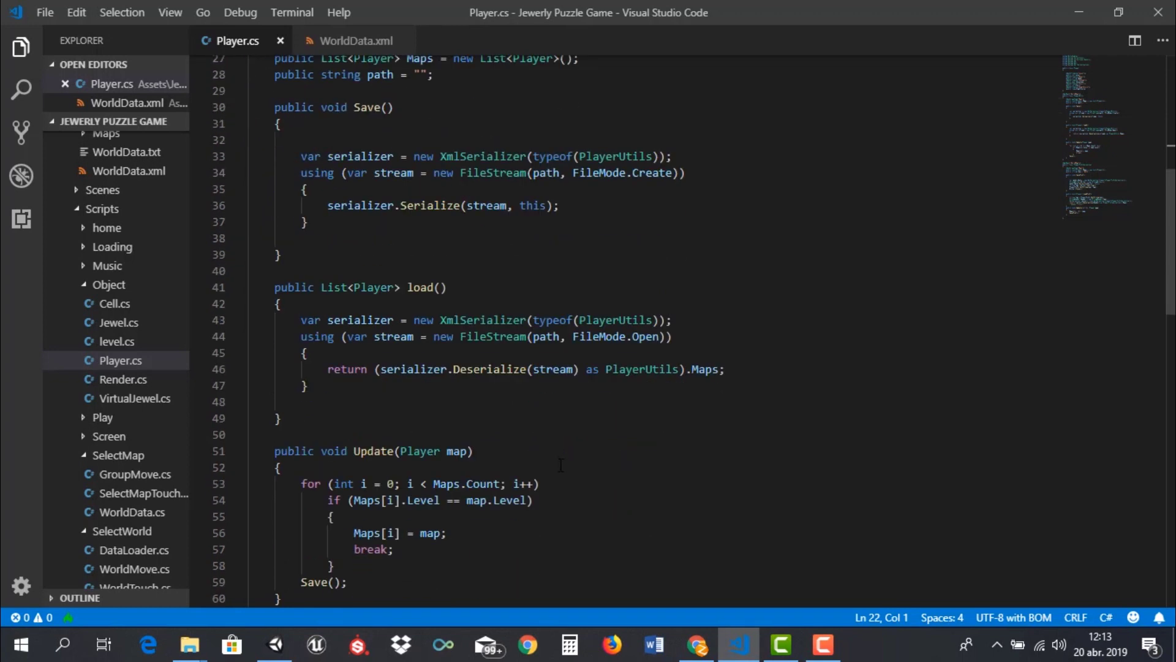
{"action": "scroll", "coordinate": [553, 460], "scroll_direction": "down", "scroll_amount": 3}
{"action": "scroll", "coordinate": [545, 462], "scroll_direction": "down", "scroll_amount": 2}
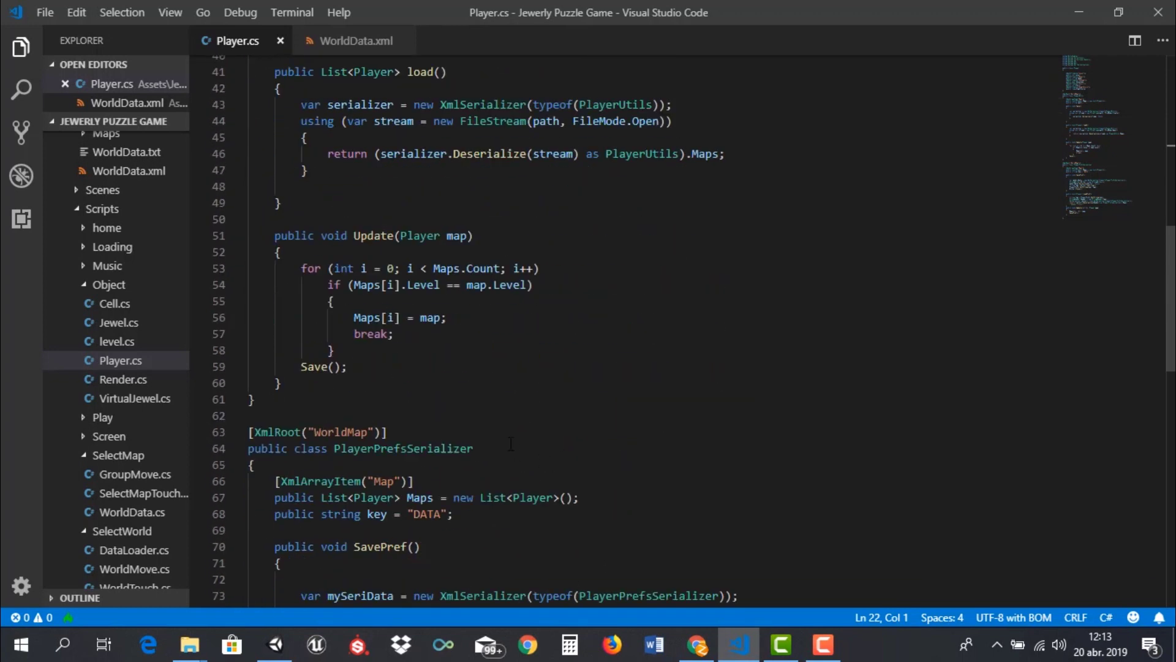
{"action": "scroll", "coordinate": [510, 441], "scroll_direction": "down", "scroll_amount": 4}
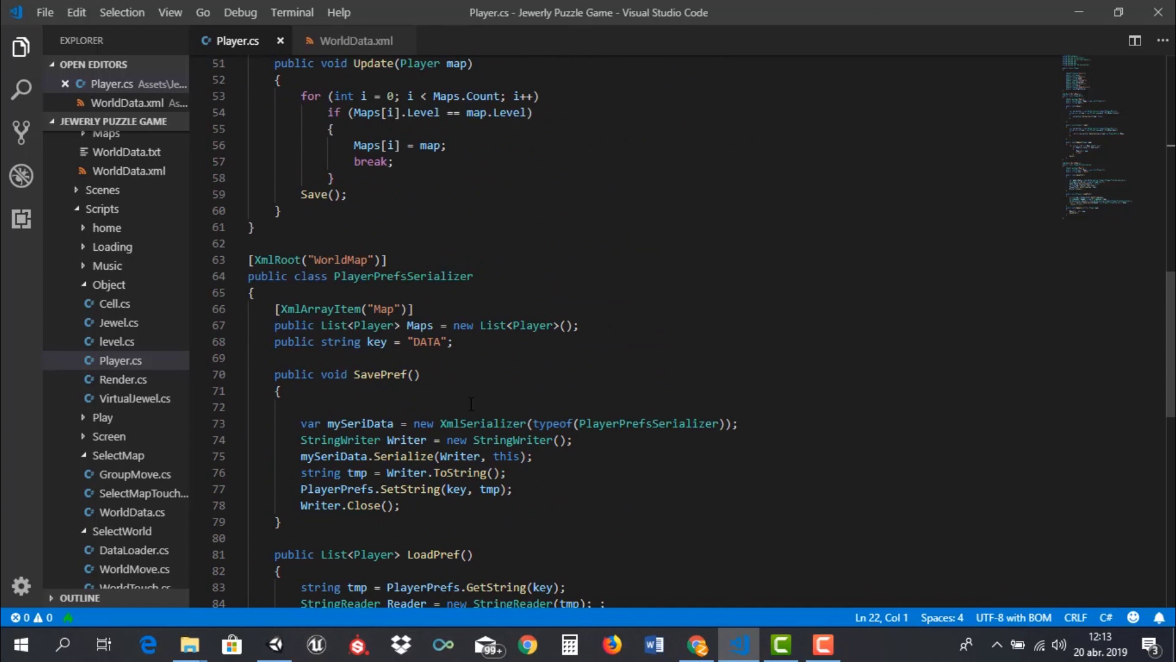
{"action": "scroll", "coordinate": [489, 423], "scroll_direction": "down", "scroll_amount": 3}
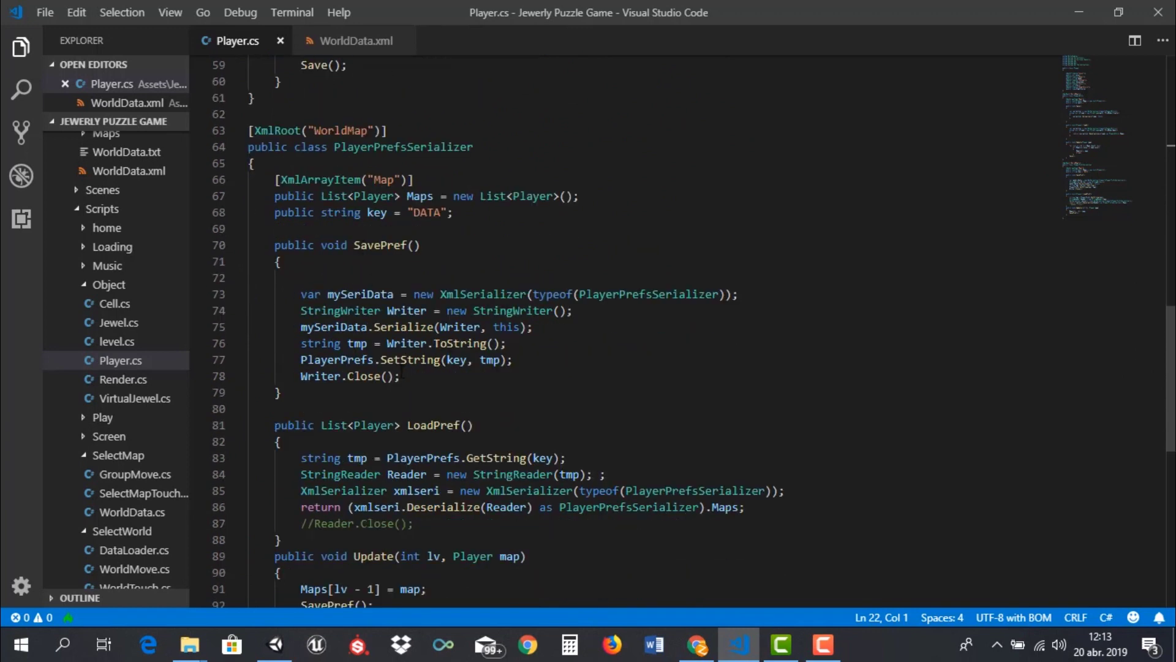
{"action": "scroll", "coordinate": [451, 358], "scroll_direction": "down", "scroll_amount": 2}
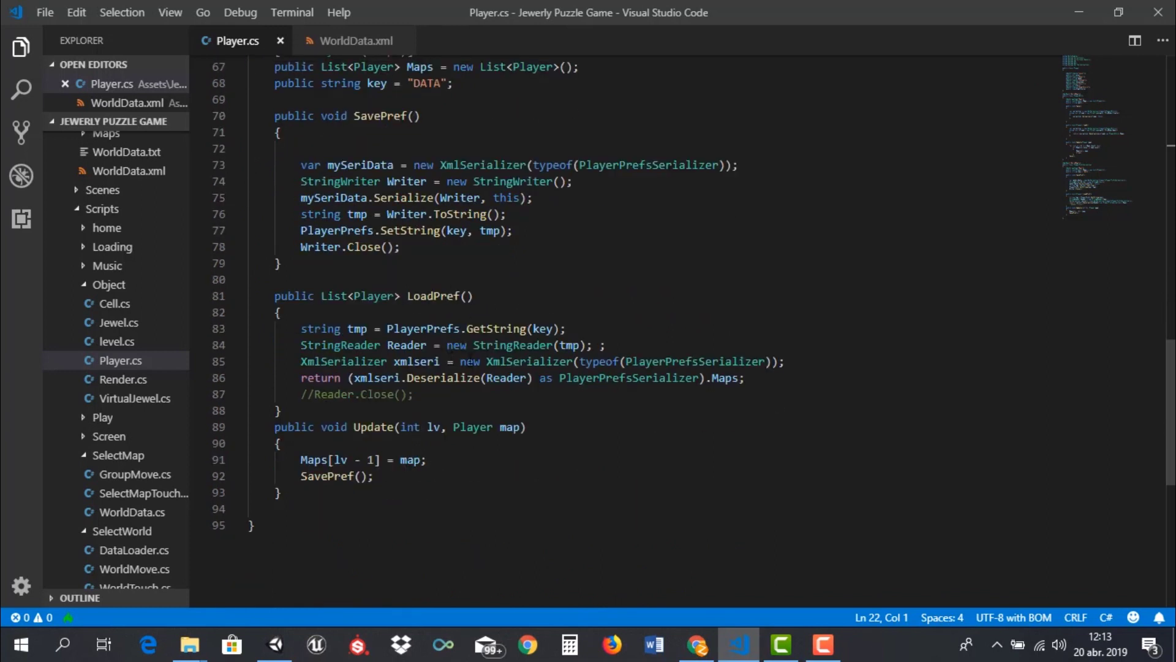
{"action": "scroll", "coordinate": [436, 406], "scroll_direction": "down", "scroll_amount": 1}
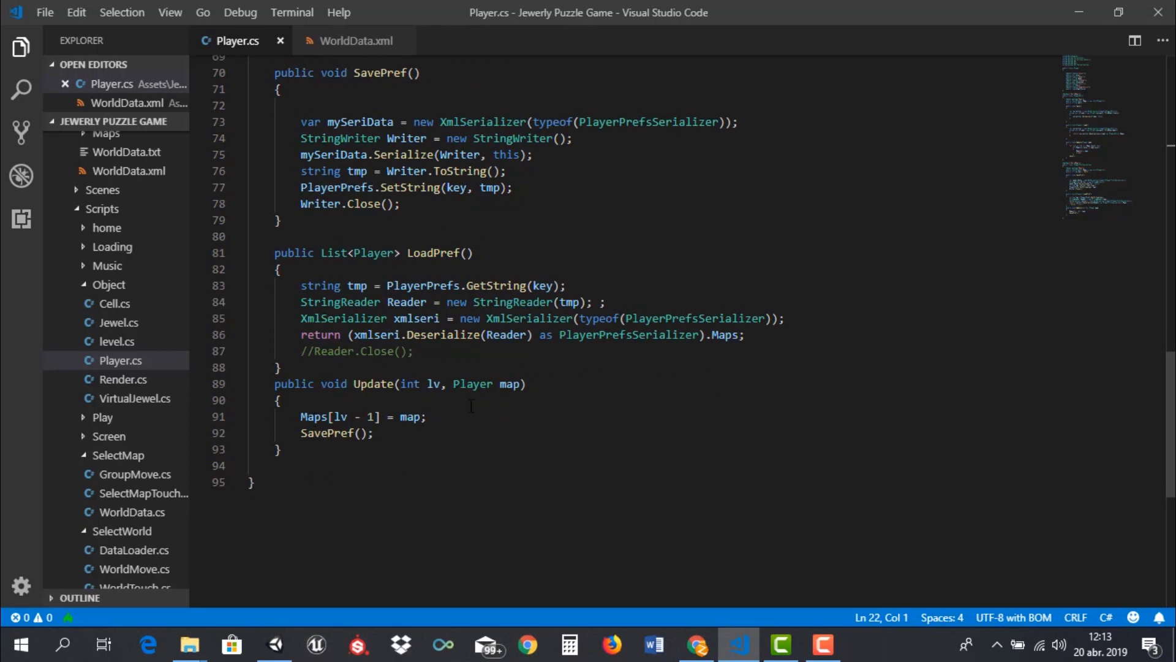
{"action": "scroll", "coordinate": [435, 414], "scroll_direction": "up", "scroll_amount": 10}
{"action": "scroll", "coordinate": [460, 411], "scroll_direction": "up", "scroll_amount": 7}
{"action": "scroll", "coordinate": [478, 410], "scroll_direction": "up", "scroll_amount": 4}
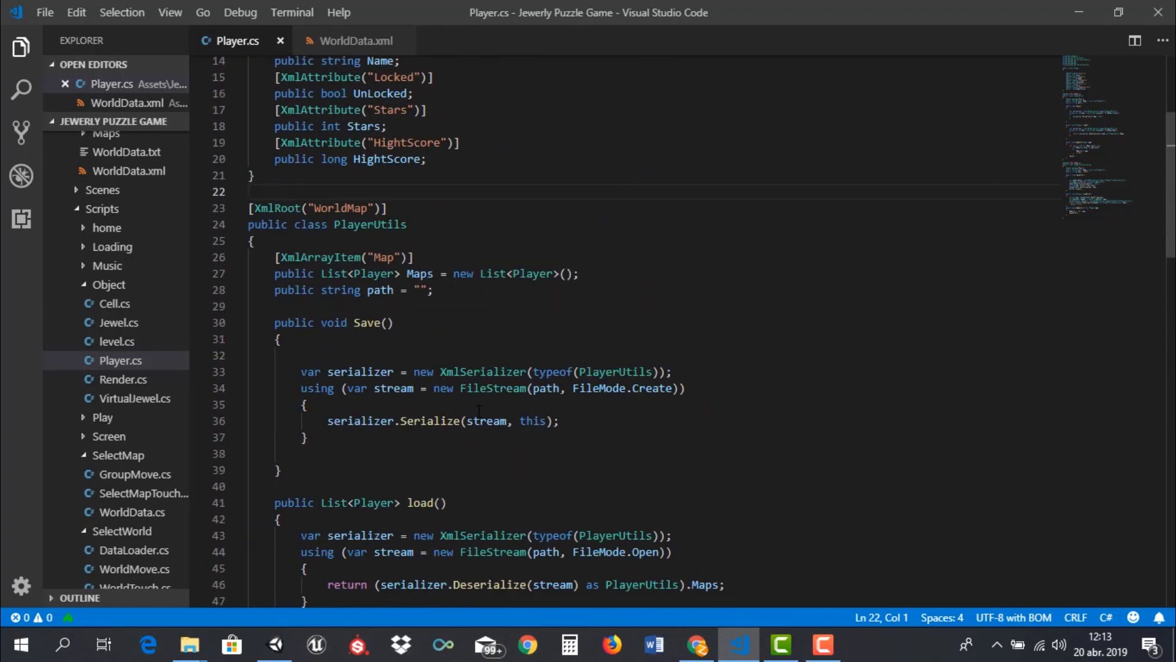
{"action": "scroll", "coordinate": [479, 409], "scroll_direction": "up", "scroll_amount": 3}
{"action": "scroll", "coordinate": [479, 409], "scroll_direction": "up", "scroll_amount": 2}
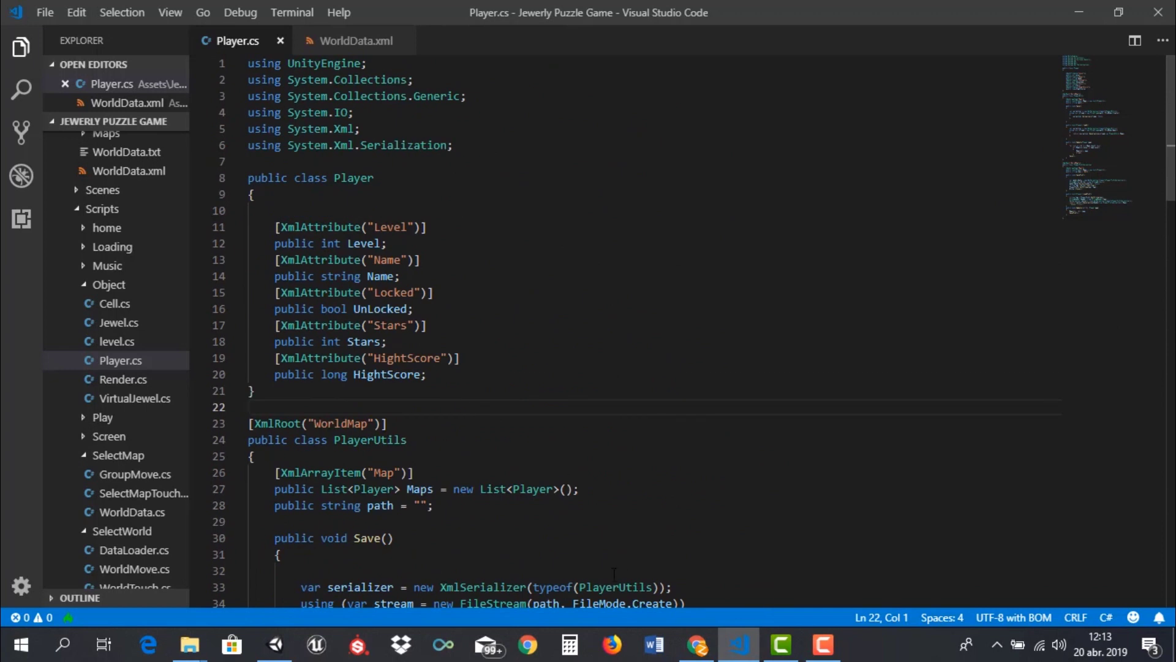
In Unity, scroll the Project panel down and select the level script
{"action": "left_click", "coordinate": [277, 646]}
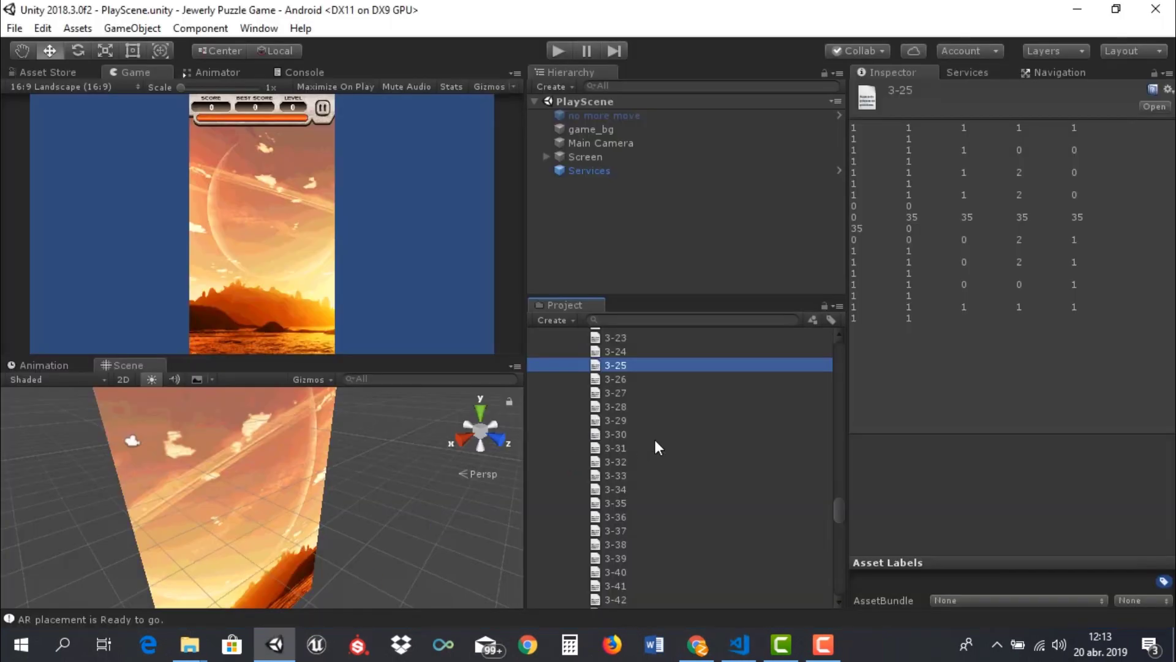
{"action": "scroll", "coordinate": [670, 451], "scroll_direction": "down", "scroll_amount": 5}
{"action": "scroll", "coordinate": [670, 451], "scroll_direction": "down", "scroll_amount": 2}
{"action": "scroll", "coordinate": [671, 458], "scroll_direction": "down", "scroll_amount": 3}
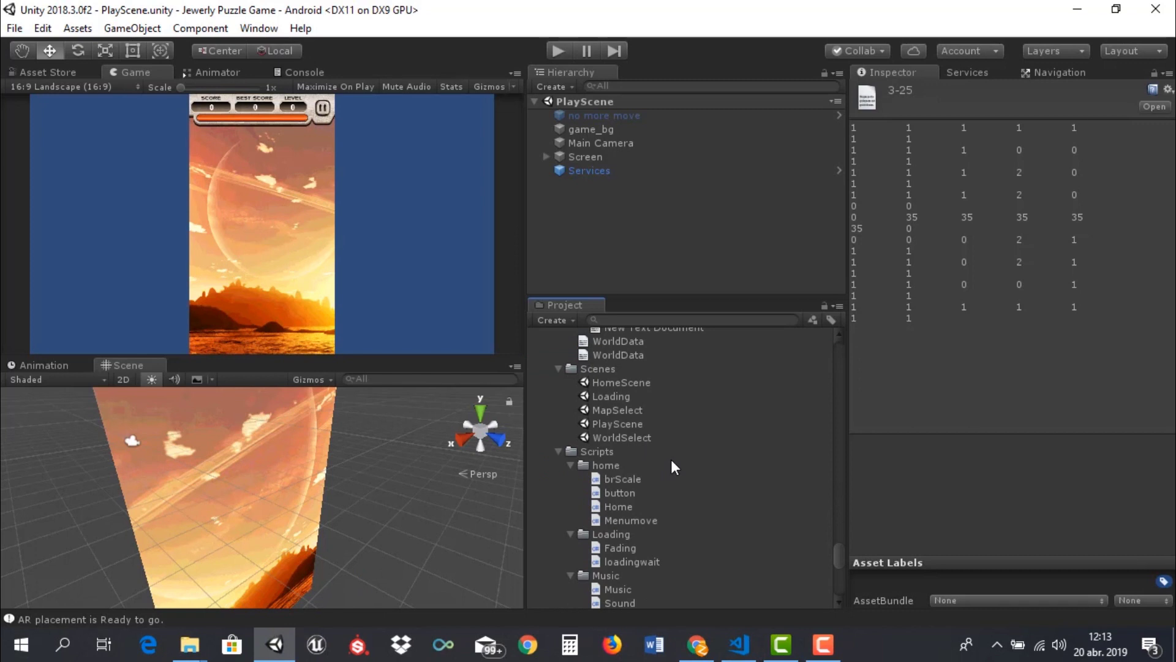
{"action": "scroll", "coordinate": [671, 467], "scroll_direction": "down", "scroll_amount": 4}
{"action": "scroll", "coordinate": [672, 467], "scroll_direction": "down", "scroll_amount": 4}
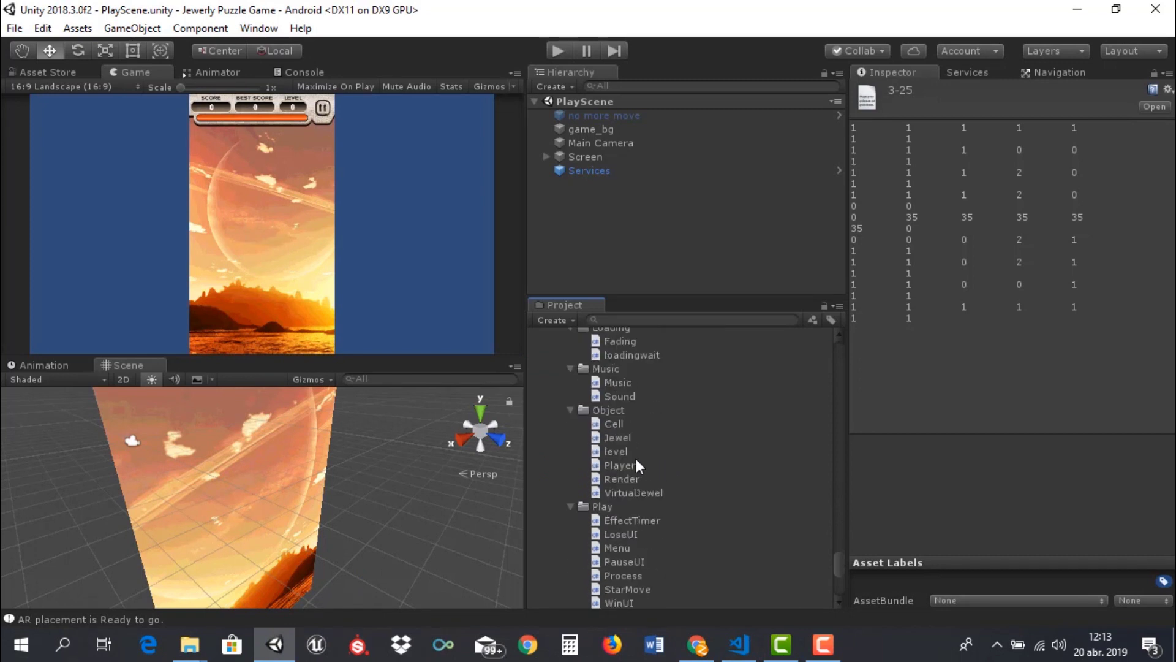
{"action": "left_click", "coordinate": [620, 451]}
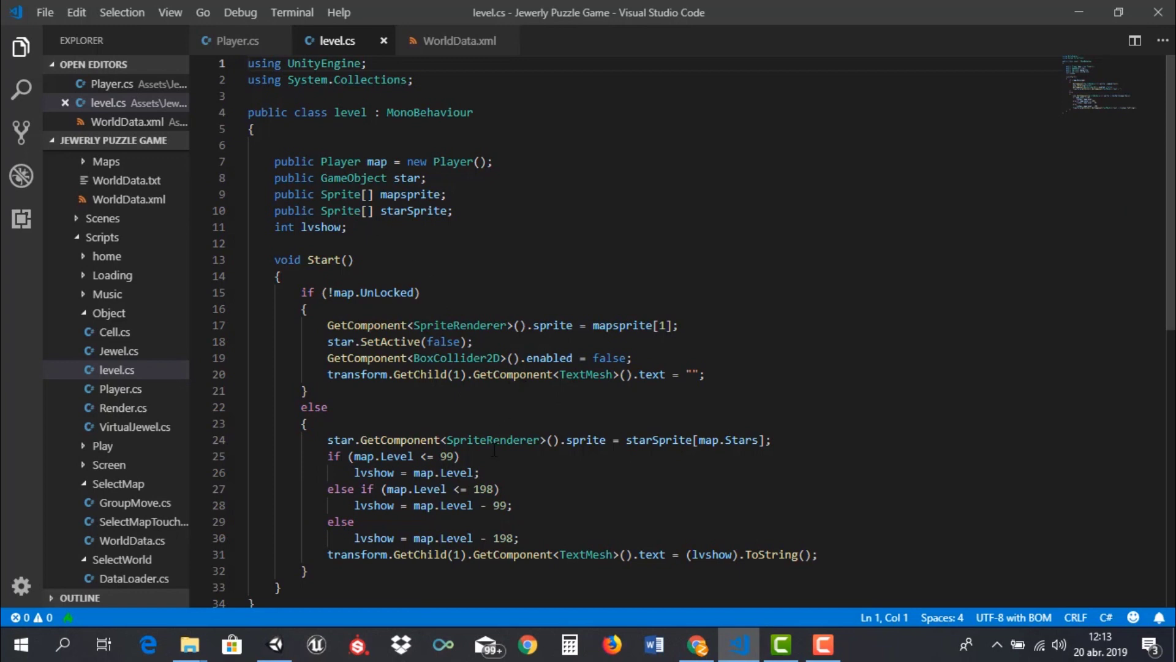
Highlight every occurrence of lvshow in the level script, then return to Unity
{"action": "double_click", "coordinate": [373, 505]}
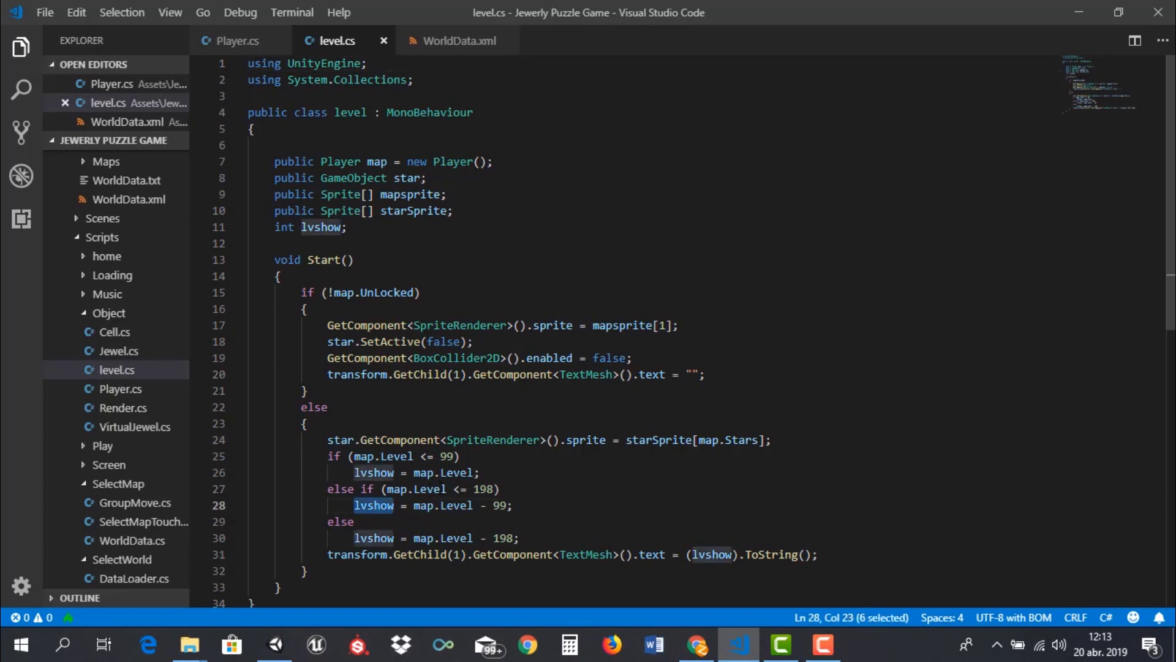
{"action": "scroll", "coordinate": [449, 441], "scroll_direction": "down", "scroll_amount": 2}
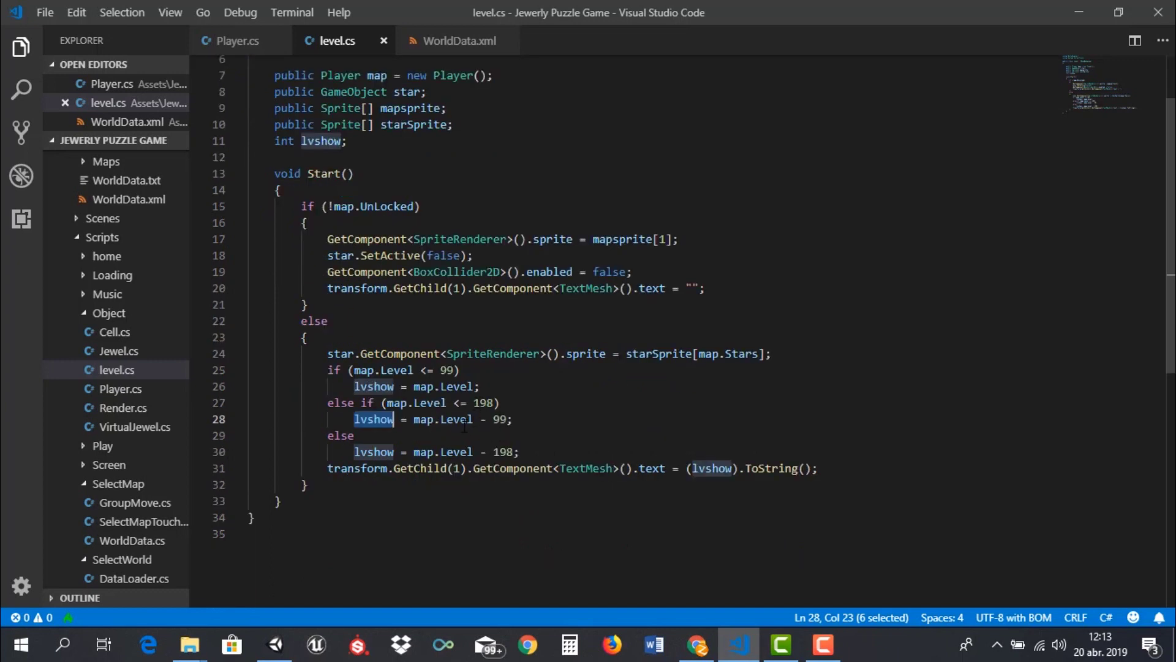
{"action": "scroll", "coordinate": [567, 427], "scroll_direction": "down", "scroll_amount": 4}
{"action": "scroll", "coordinate": [486, 436], "scroll_direction": "up", "scroll_amount": 3}
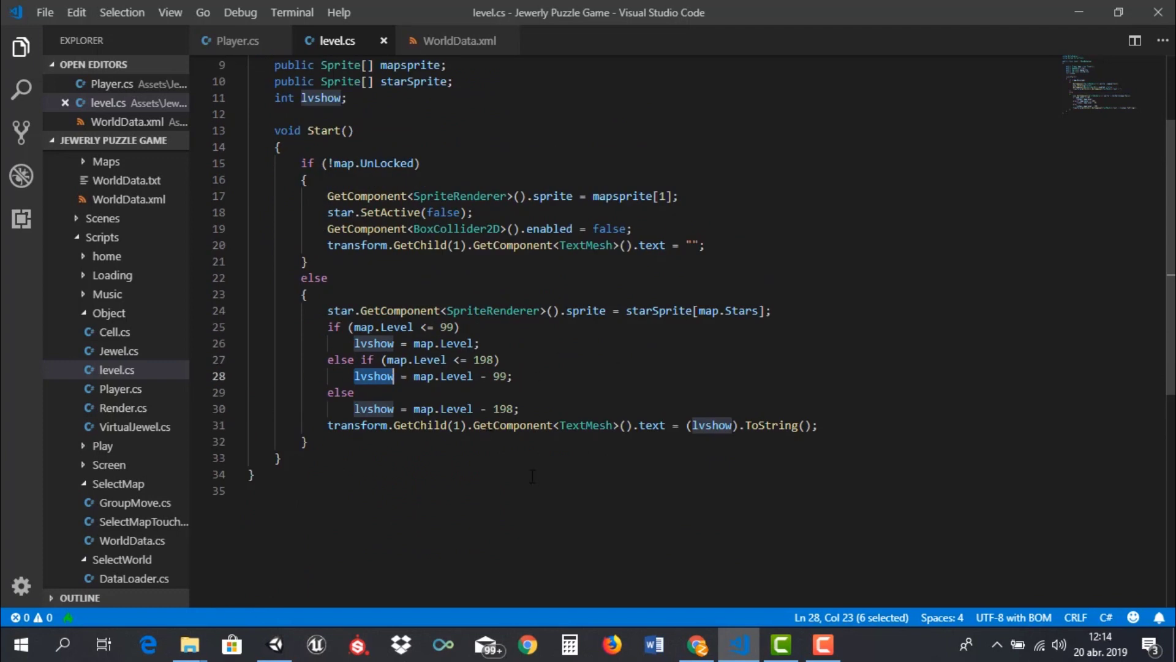
{"action": "left_click", "coordinate": [282, 643]}
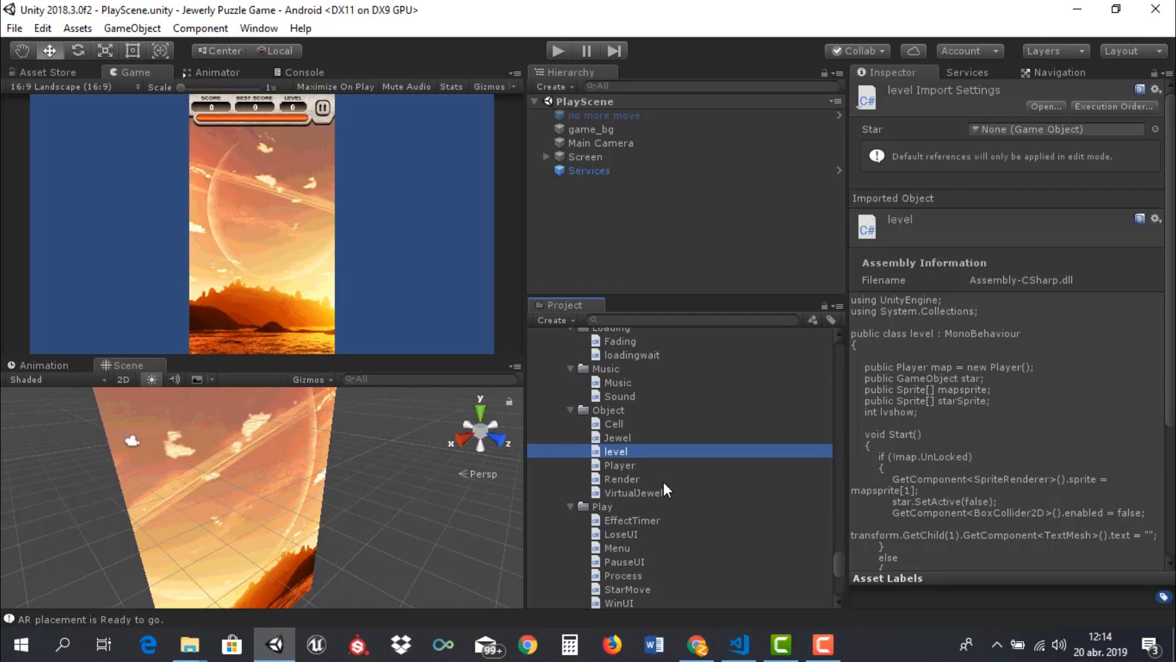
Preview the Player script, then find HomeScene in the Scenes folder and open it
{"action": "left_click", "coordinate": [629, 466]}
{"action": "scroll", "coordinate": [627, 496], "scroll_direction": "down", "scroll_amount": 3}
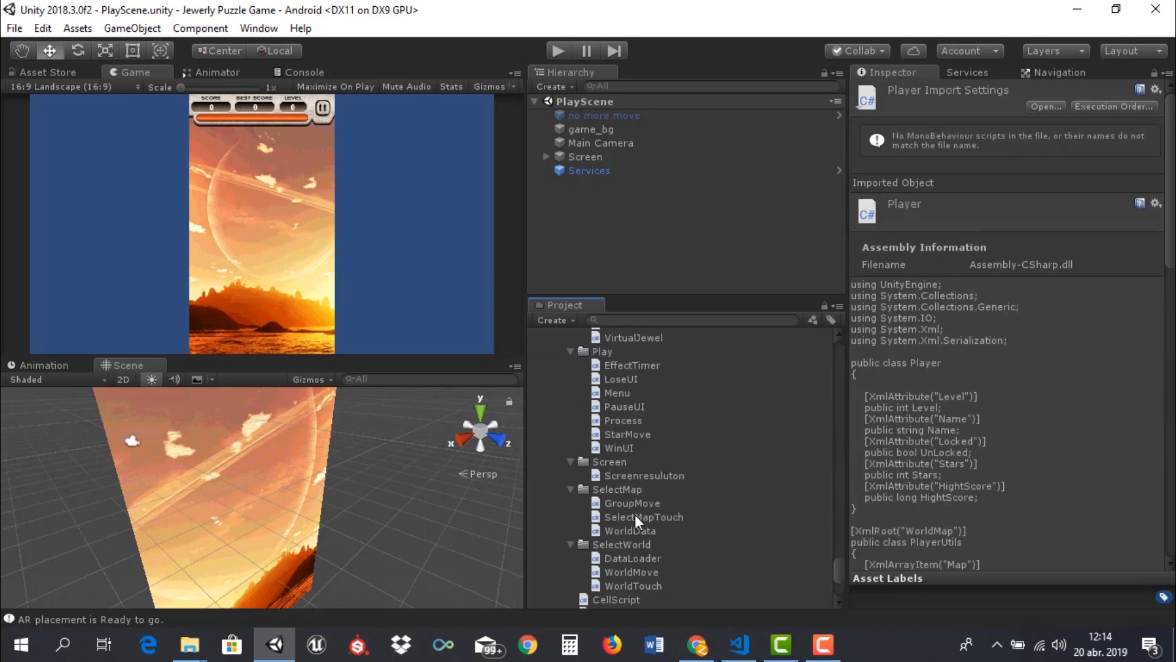
{"action": "scroll", "coordinate": [638, 518], "scroll_direction": "down", "scroll_amount": 2}
{"action": "scroll", "coordinate": [638, 521], "scroll_direction": "down", "scroll_amount": 2}
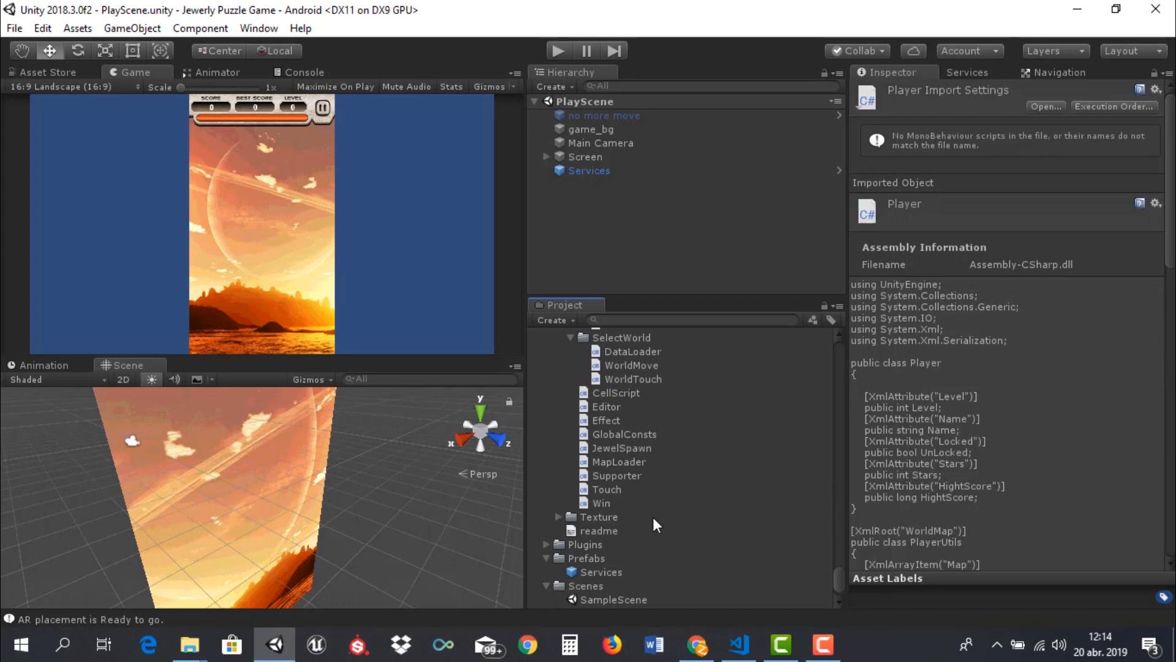
{"action": "scroll", "coordinate": [654, 525], "scroll_direction": "down", "scroll_amount": 1}
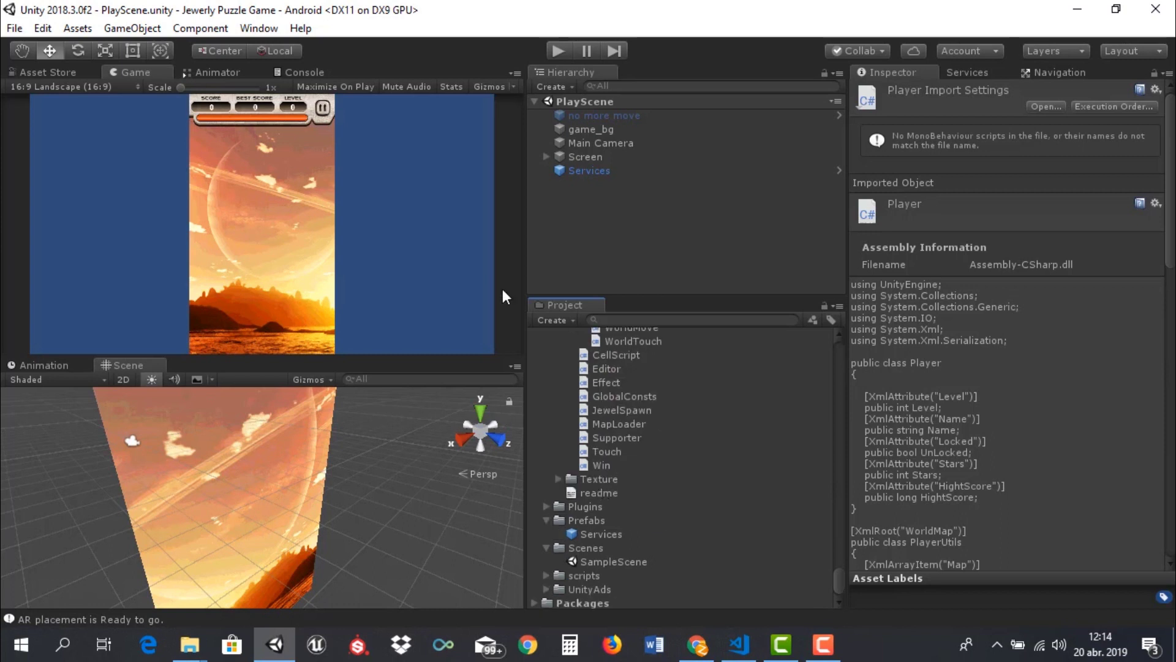
{"action": "scroll", "coordinate": [654, 446], "scroll_direction": "up", "scroll_amount": 3}
{"action": "scroll", "coordinate": [655, 459], "scroll_direction": "up", "scroll_amount": 1}
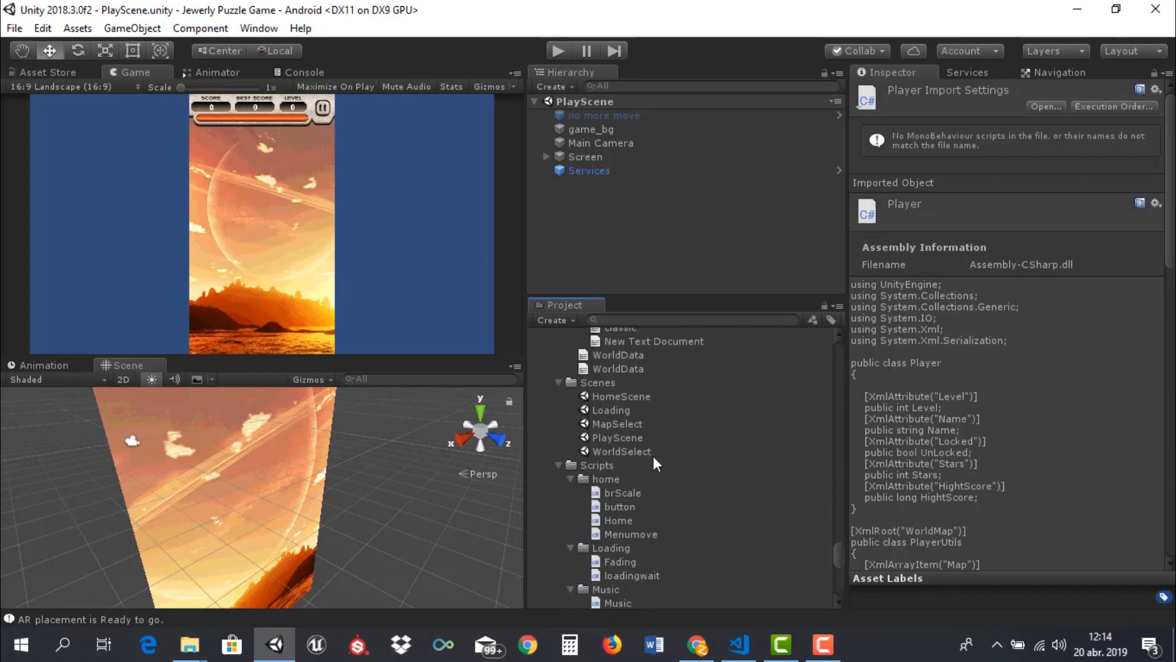
{"action": "double_click", "coordinate": [607, 397]}
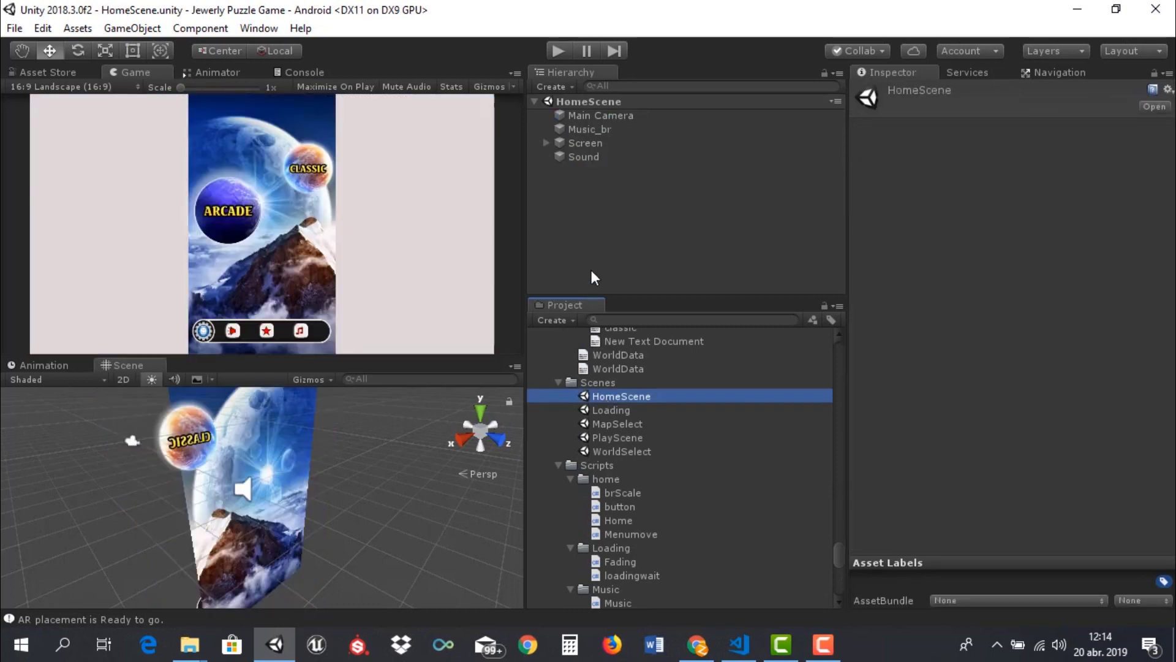
Enter play mode and maximize the Game view to fill the editor
{"action": "left_click", "coordinate": [559, 51]}
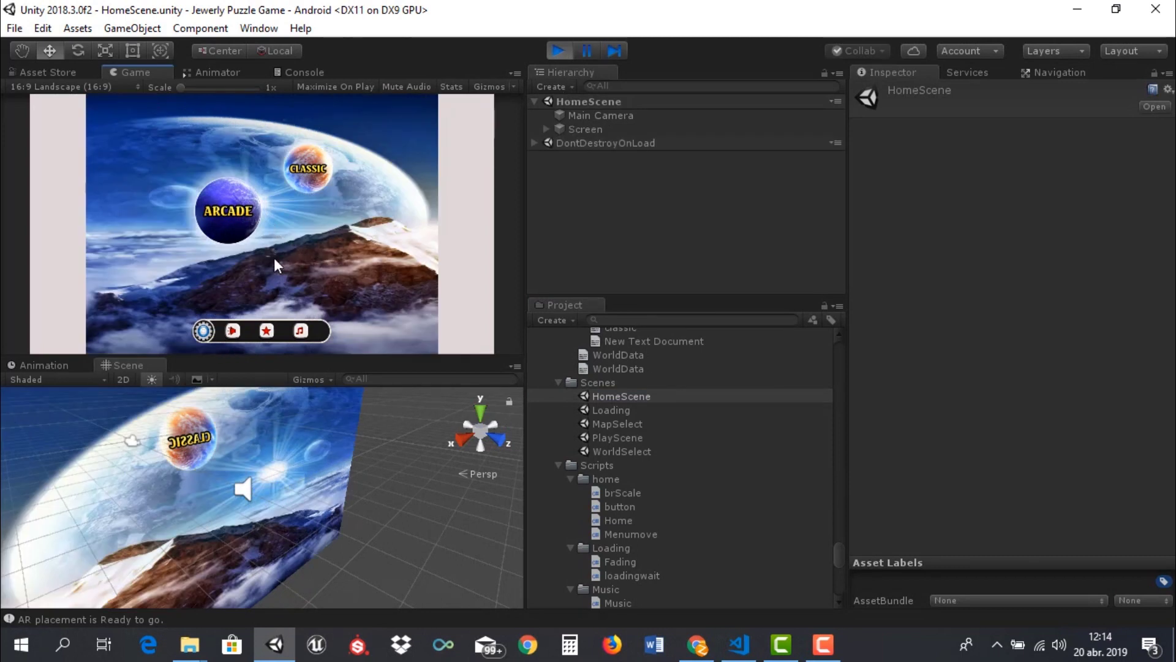
{"action": "left_click", "coordinate": [515, 73]}
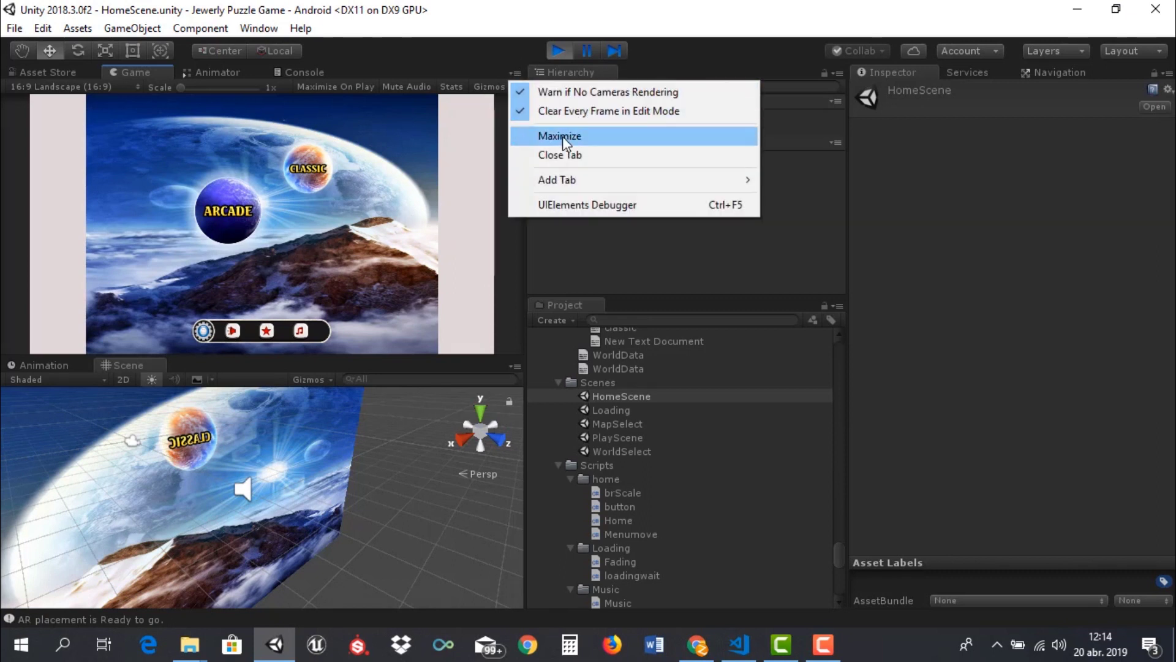
{"action": "left_click", "coordinate": [563, 139]}
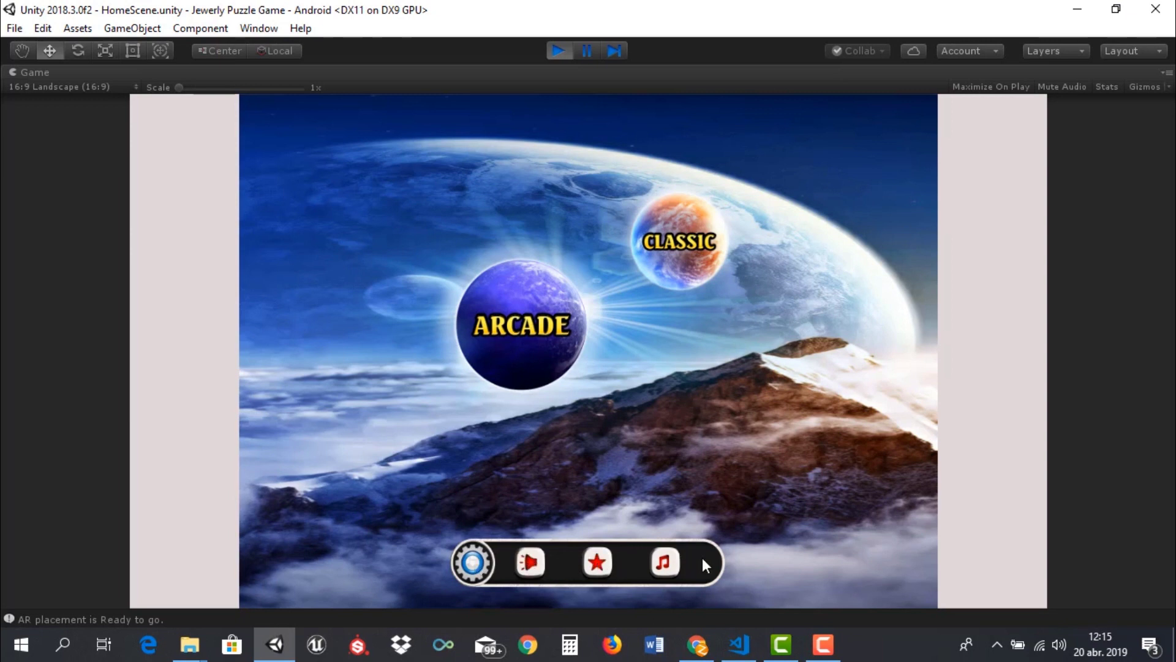
Mute the music, swipe through the worlds, and open World 1's level selection
{"action": "left_click", "coordinate": [670, 564]}
{"action": "left_click", "coordinate": [524, 325]}
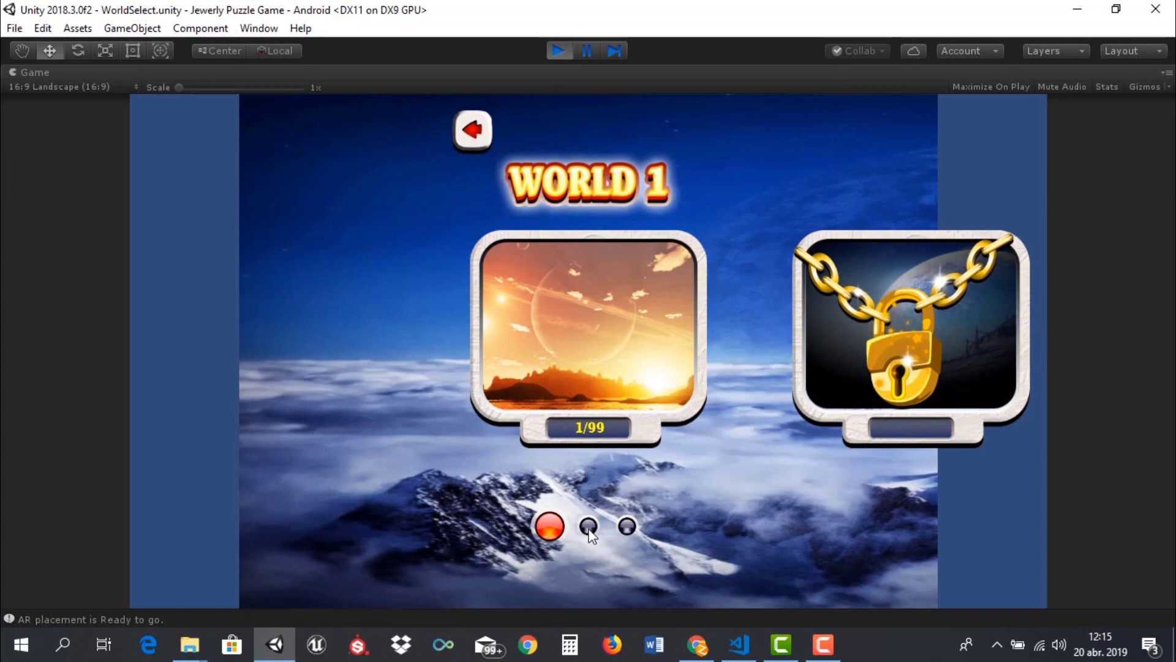
{"action": "mouse_move", "coordinate": [852, 331]}
{"action": "left_mouse_down"}
{"action": "mouse_move", "coordinate": [553, 357]}
{"action": "mouse_move", "coordinate": [880, 345]}
{"action": "left_mouse_up"}
{"action": "mouse_move", "coordinate": [723, 359]}
{"action": "left_mouse_down"}
{"action": "mouse_move", "coordinate": [269, 417]}
{"action": "mouse_move", "coordinate": [605, 391]}
{"action": "mouse_move", "coordinate": [947, 399]}
{"action": "mouse_move", "coordinate": [1114, 384]}
{"action": "mouse_move", "coordinate": [177, 400]}
{"action": "left_mouse_up"}
{"action": "left_click_drag", "start_coordinate": [108, 411], "coordinate": [637, 368]}
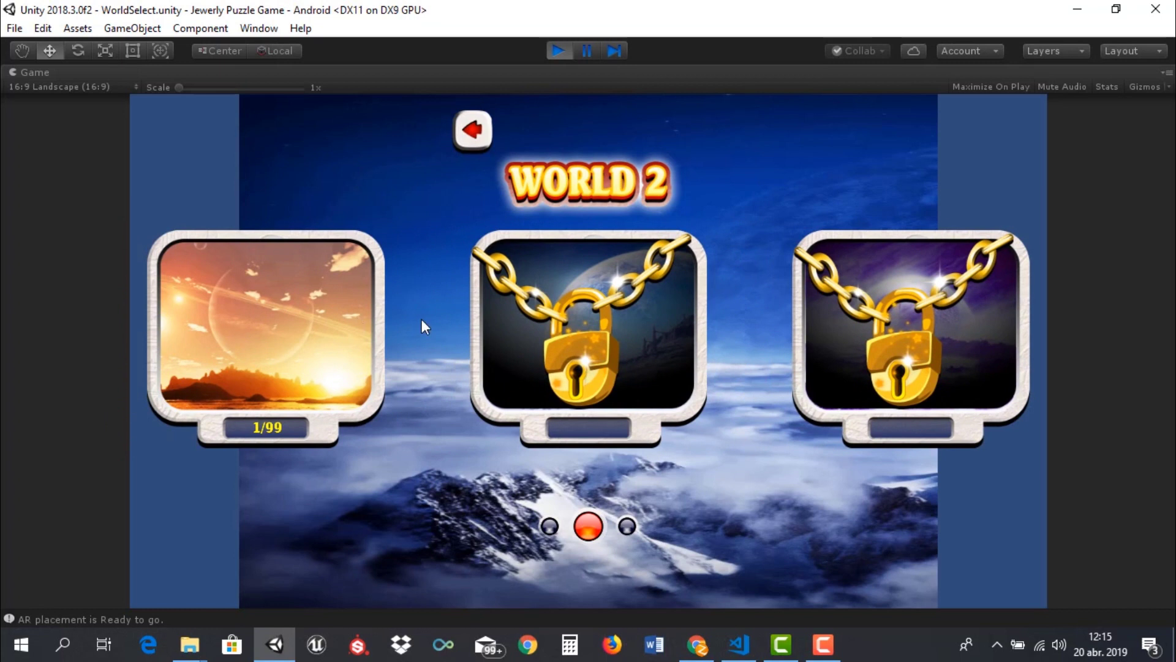
{"action": "mouse_move", "coordinate": [783, 333]}
{"action": "left_mouse_down"}
{"action": "mouse_move", "coordinate": [980, 365]}
{"action": "mouse_move", "coordinate": [781, 373]}
{"action": "mouse_move", "coordinate": [1117, 360]}
{"action": "left_mouse_up"}
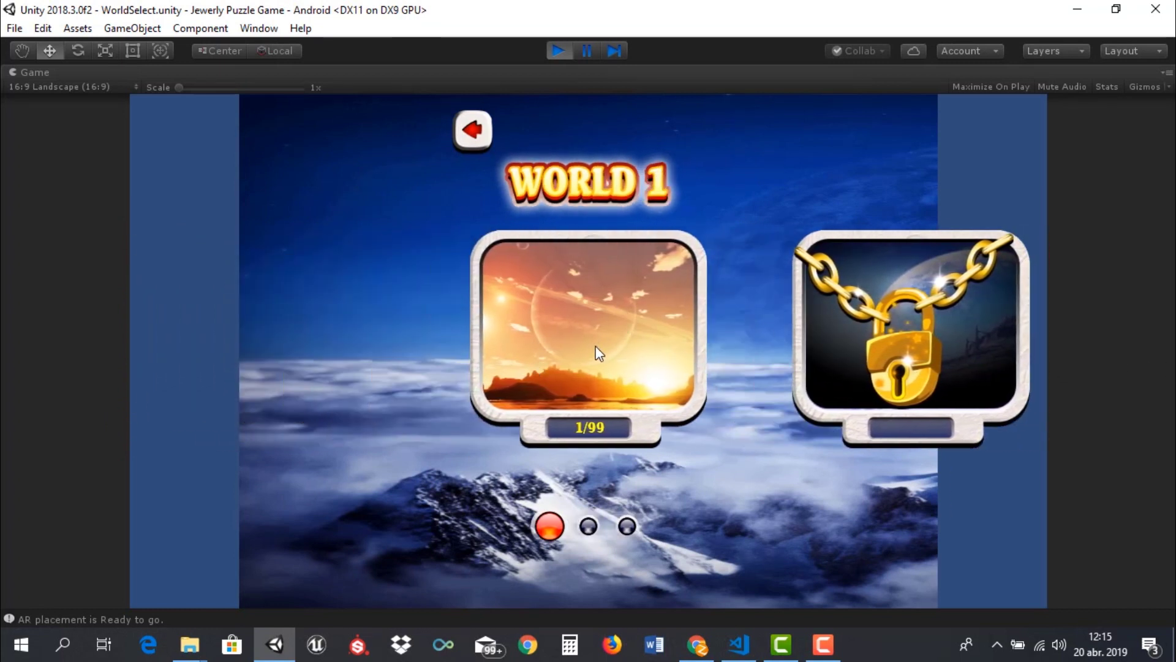
{"action": "left_click", "coordinate": [598, 331]}
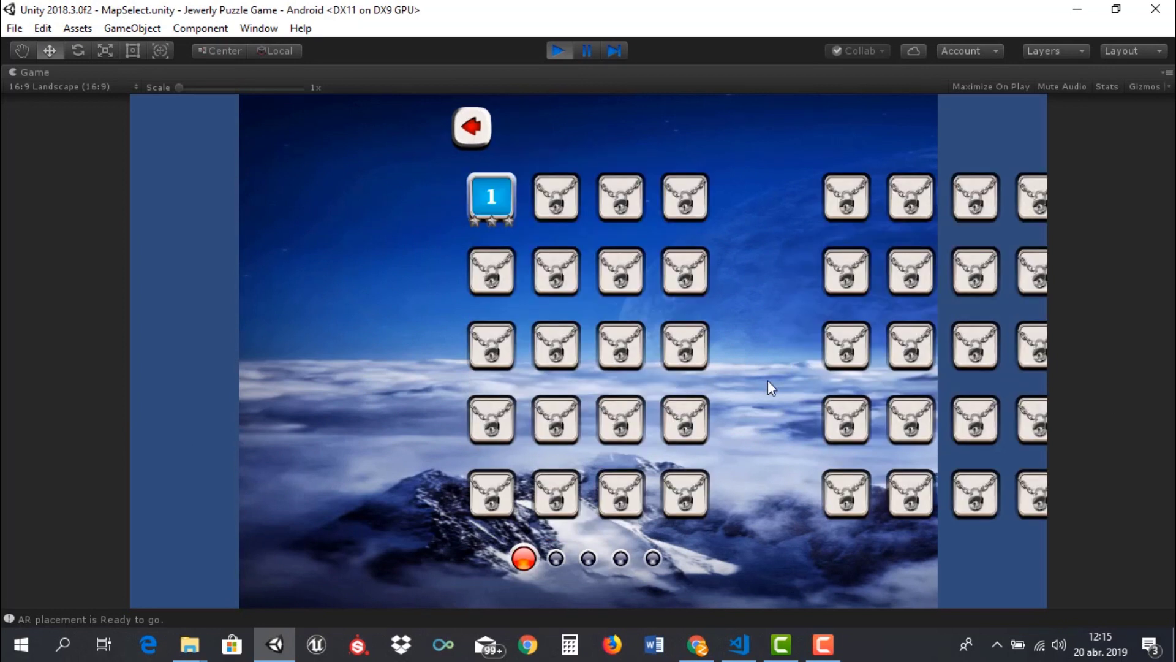
Page through World 1's level grid and back, then start level 1
{"action": "left_click_drag", "start_coordinate": [795, 362], "coordinate": [350, 366]}
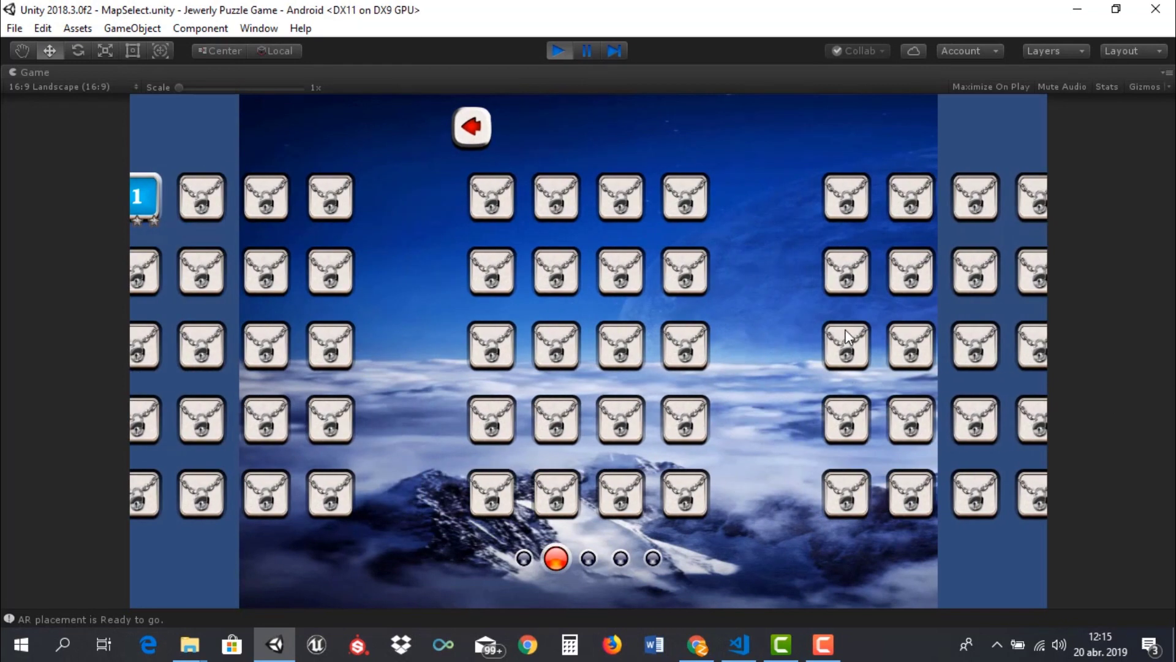
{"action": "left_click_drag", "start_coordinate": [490, 359], "coordinate": [413, 354]}
{"action": "left_click_drag", "start_coordinate": [744, 347], "coordinate": [348, 387]}
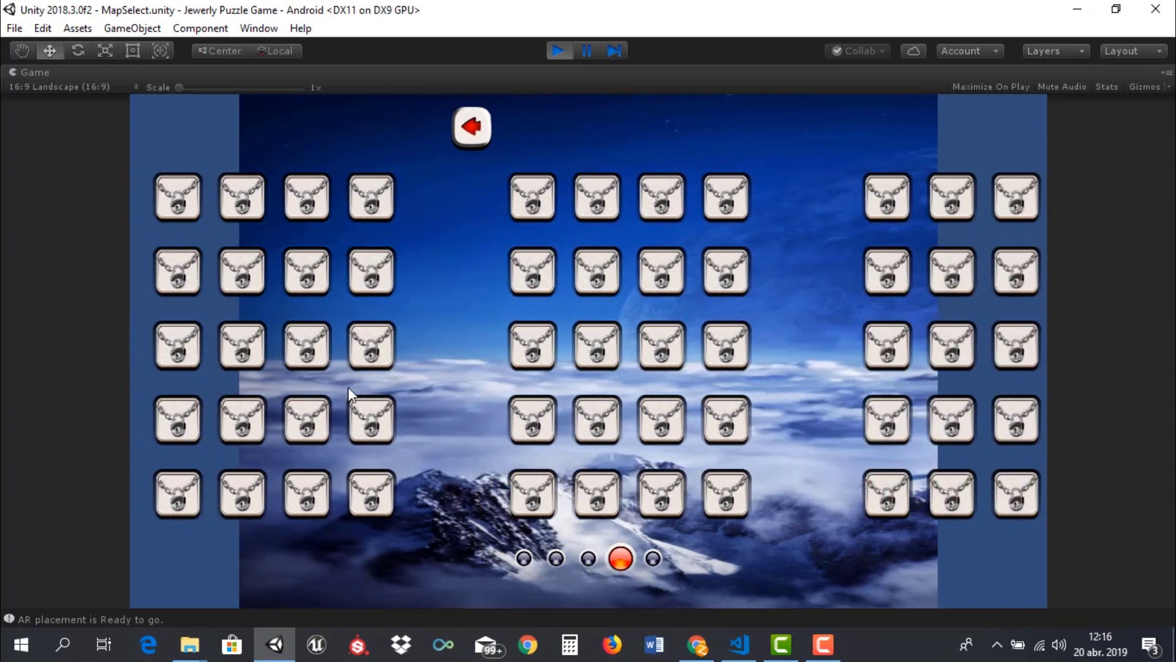
{"action": "left_click_drag", "start_coordinate": [841, 352], "coordinate": [415, 361]}
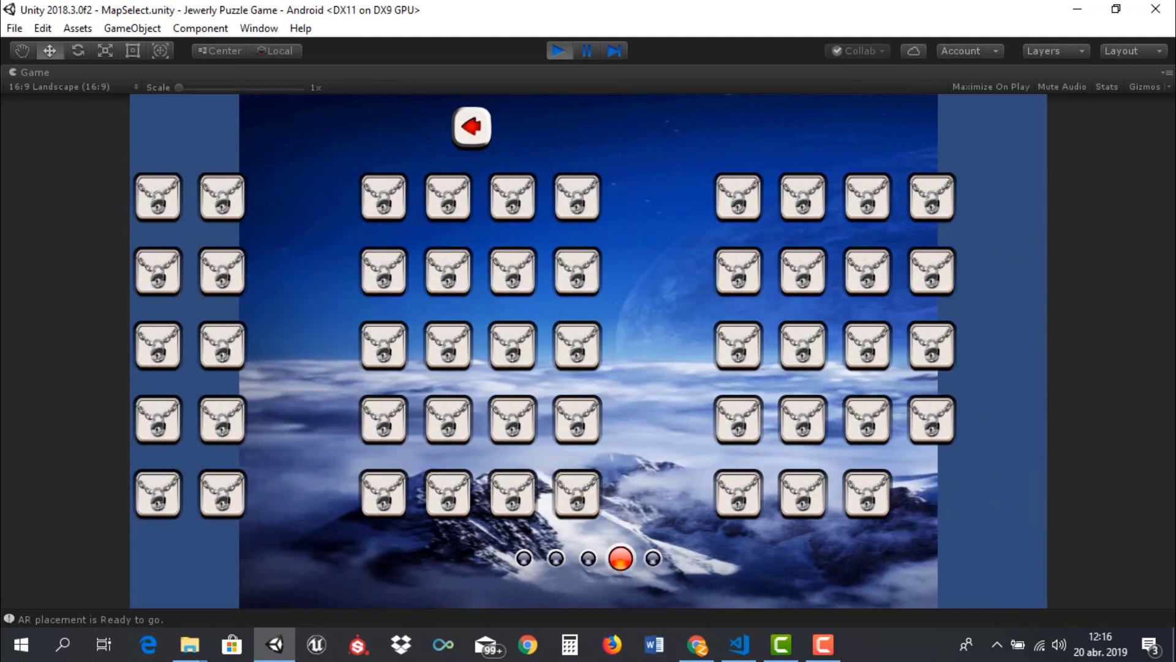
{"action": "left_click_drag", "start_coordinate": [354, 413], "coordinate": [1024, 399]}
{"action": "left_click_drag", "start_coordinate": [441, 343], "coordinate": [893, 337]}
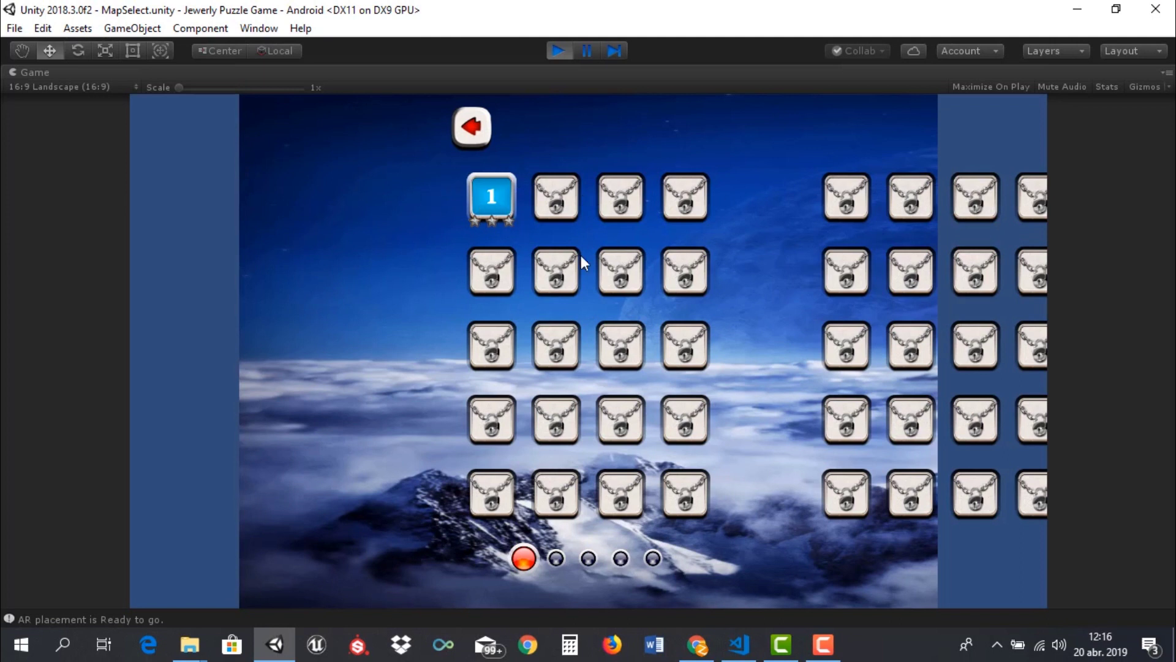
{"action": "left_click", "coordinate": [484, 198]}
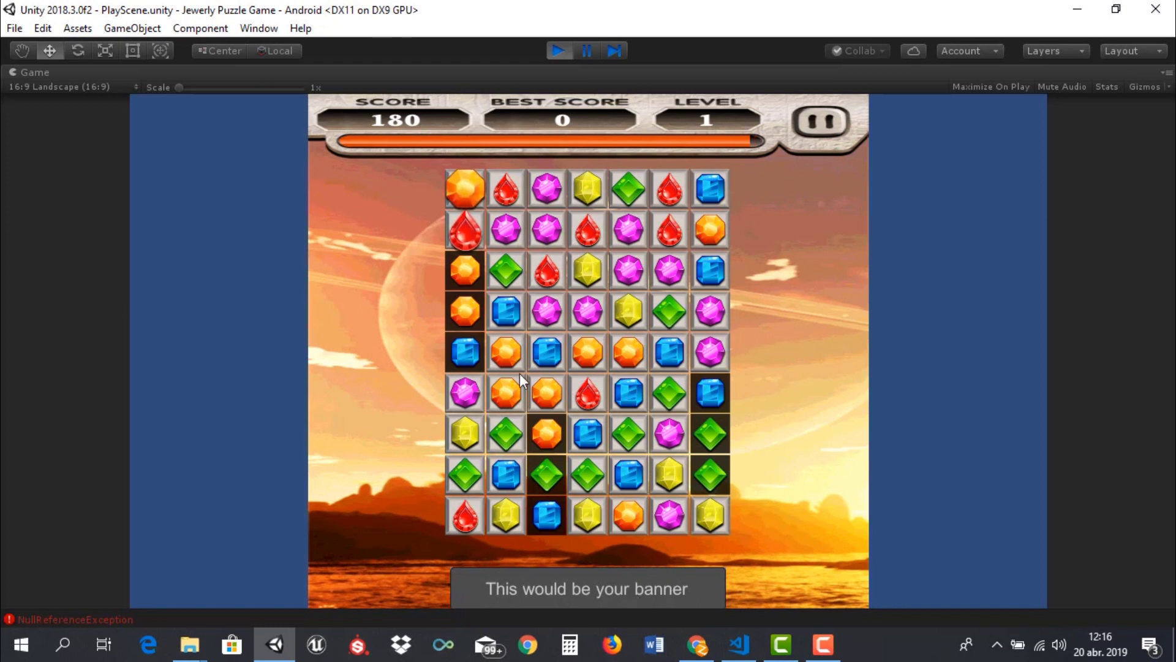
Swap gems to clear matches of oranges, purples, blues and greens
{"action": "left_click", "coordinate": [466, 270]}
{"action": "left_click", "coordinate": [478, 251]}
{"action": "left_click", "coordinate": [465, 189]}
{"action": "left_click", "coordinate": [464, 230]}
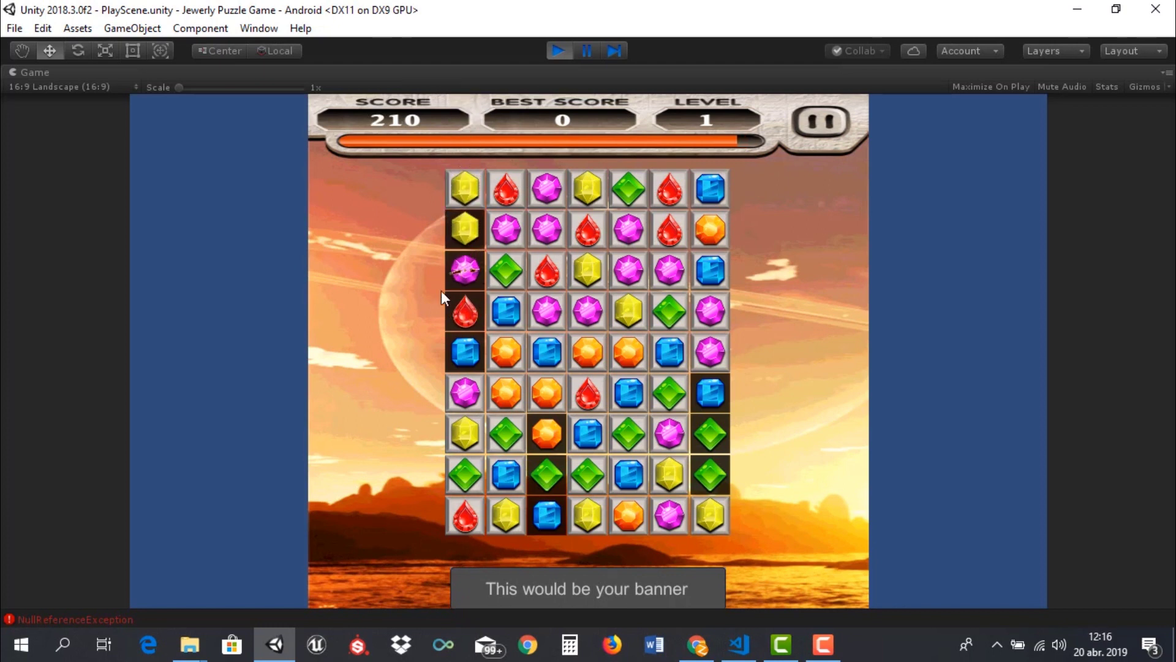
{"action": "left_click", "coordinate": [465, 270]}
{"action": "left_click", "coordinate": [465, 229]}
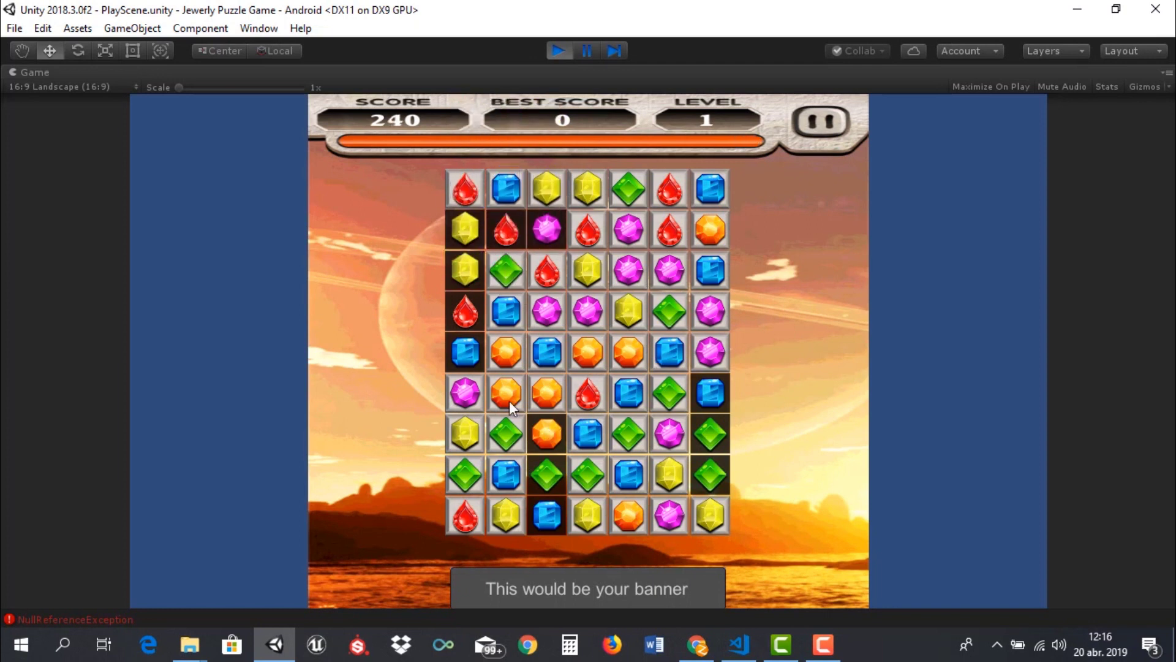
{"action": "left_click", "coordinate": [517, 429]}
{"action": "left_click", "coordinate": [543, 444]}
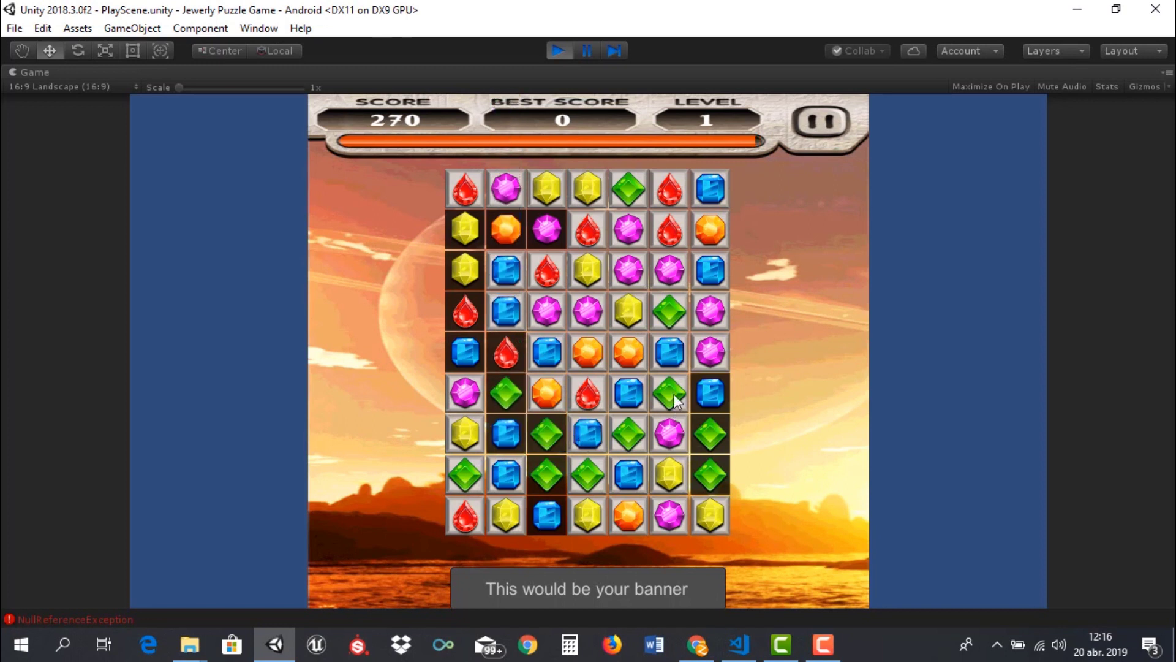
{"action": "left_click", "coordinate": [674, 396]}
{"action": "left_click", "coordinate": [671, 358]}
{"action": "left_click", "coordinate": [628, 433]}
{"action": "left_click", "coordinate": [640, 472]}
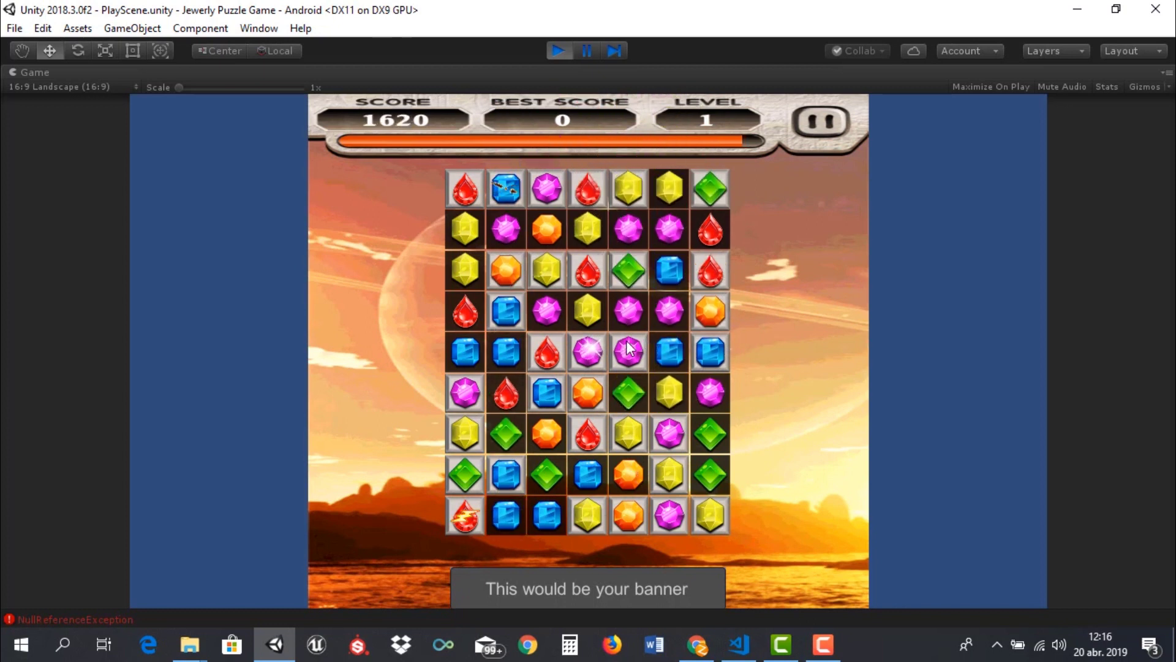
{"action": "left_click_drag", "start_coordinate": [667, 359], "coordinate": [665, 318]}
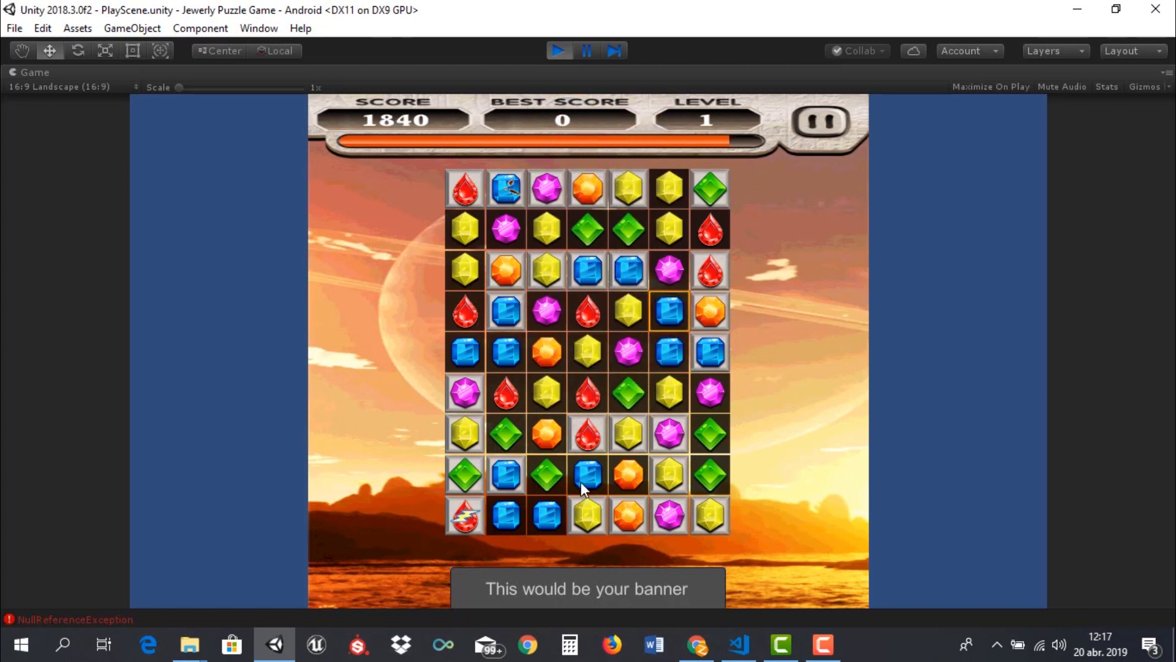
{"action": "left_click_drag", "start_coordinate": [506, 471], "coordinate": [511, 444]}
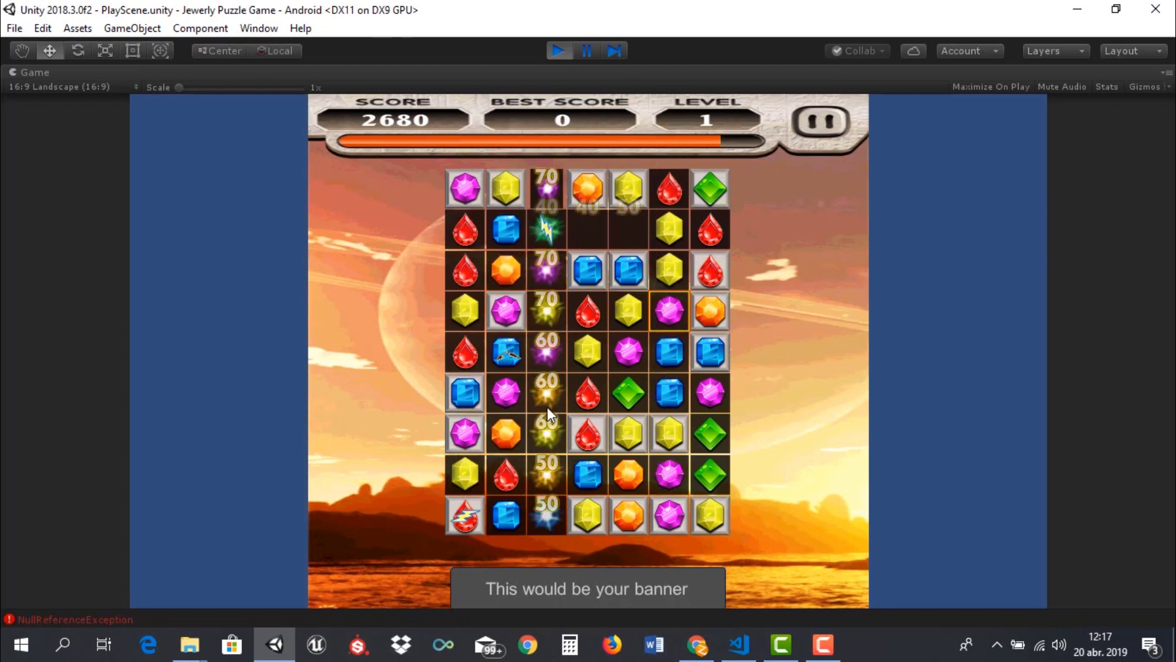
Keep matching blues, yellows, greens, reds and pinks until the score reaches 4860
{"action": "left_click", "coordinate": [518, 355]}
{"action": "left_click", "coordinate": [533, 354]}
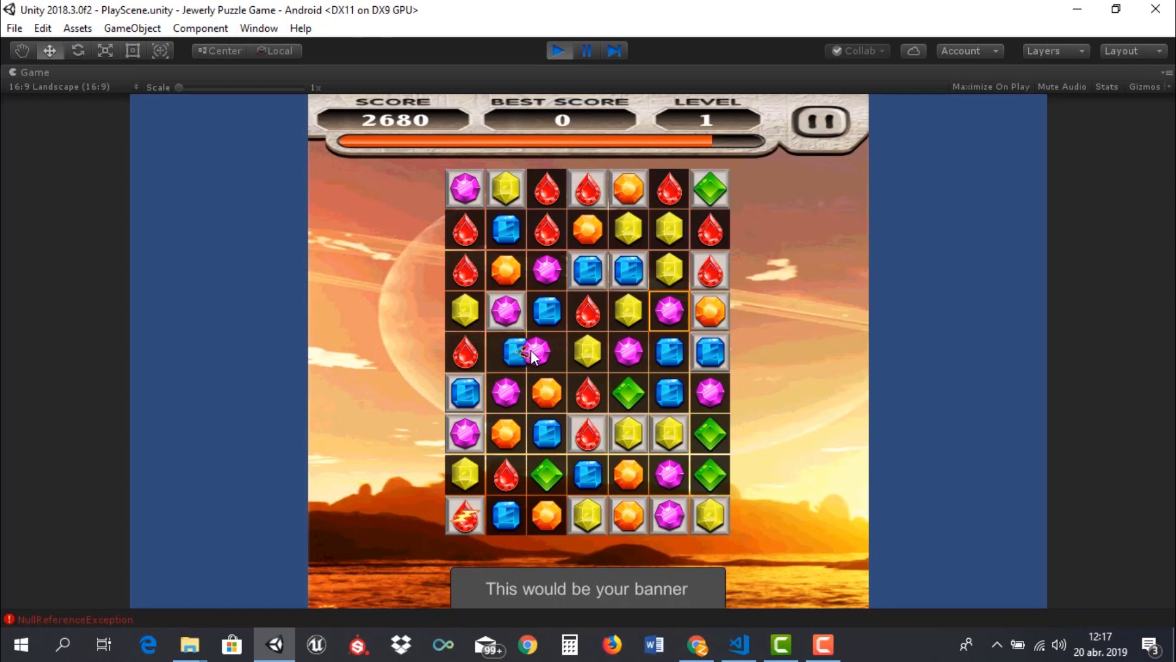
{"action": "left_click_drag", "start_coordinate": [537, 369], "coordinate": [550, 389]}
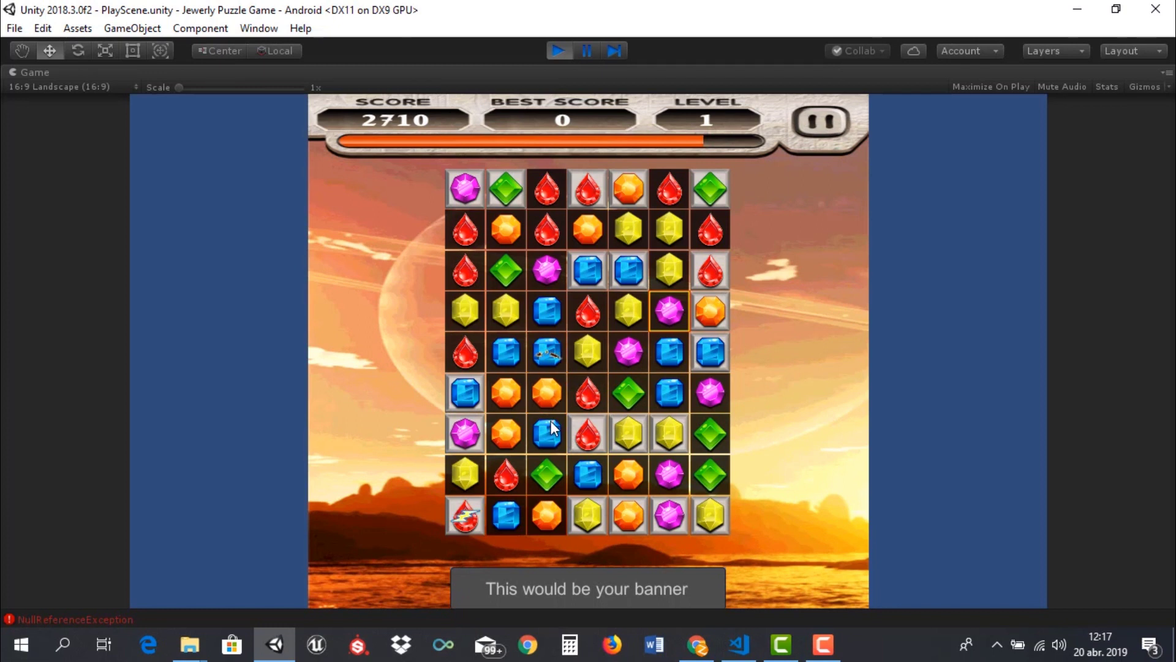
{"action": "left_click_drag", "start_coordinate": [551, 352], "coordinate": [552, 313]}
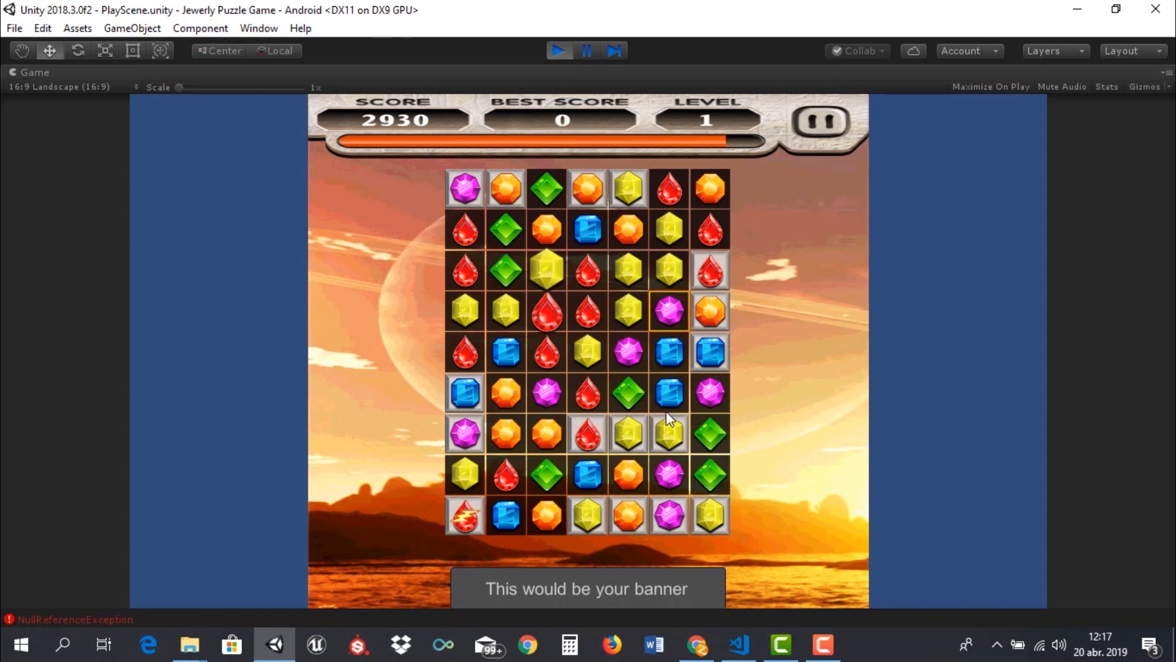
{"action": "left_click", "coordinate": [542, 312]}
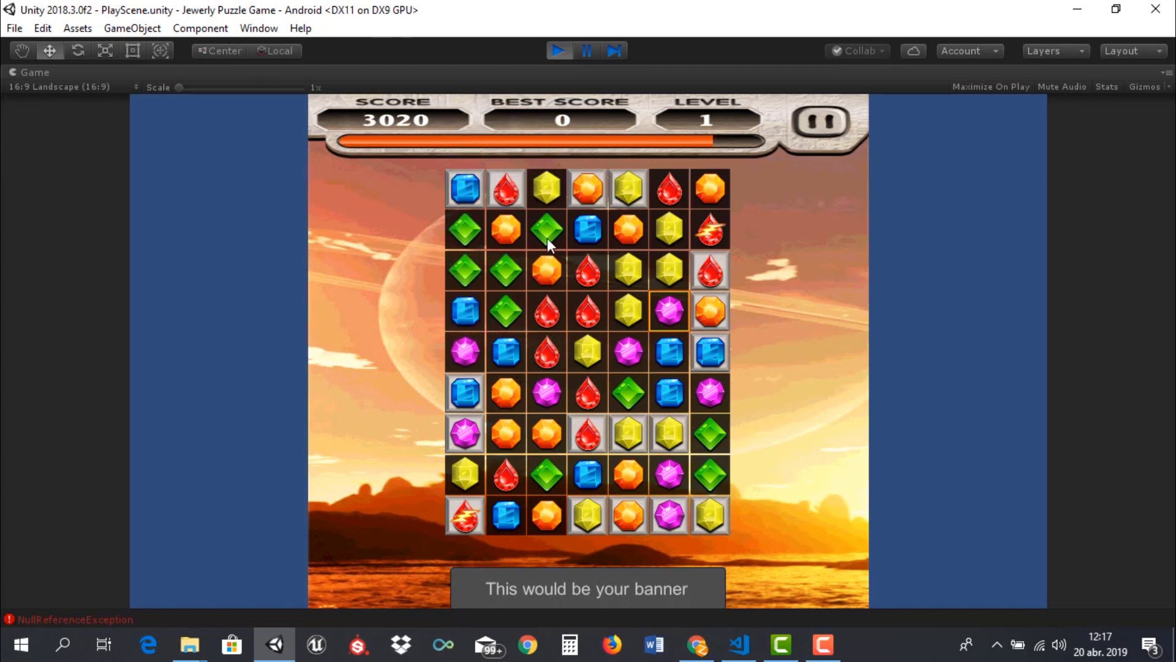
{"action": "left_click_drag", "start_coordinate": [549, 240], "coordinate": [547, 282]}
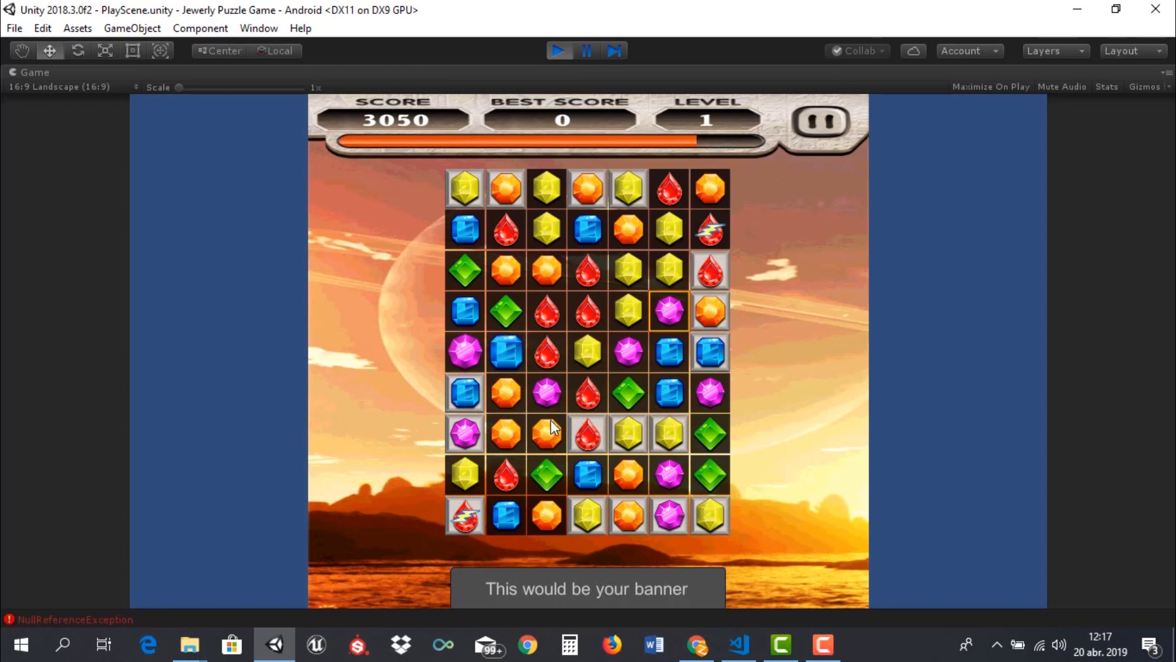
{"action": "left_click_drag", "start_coordinate": [627, 351], "coordinate": [595, 362]}
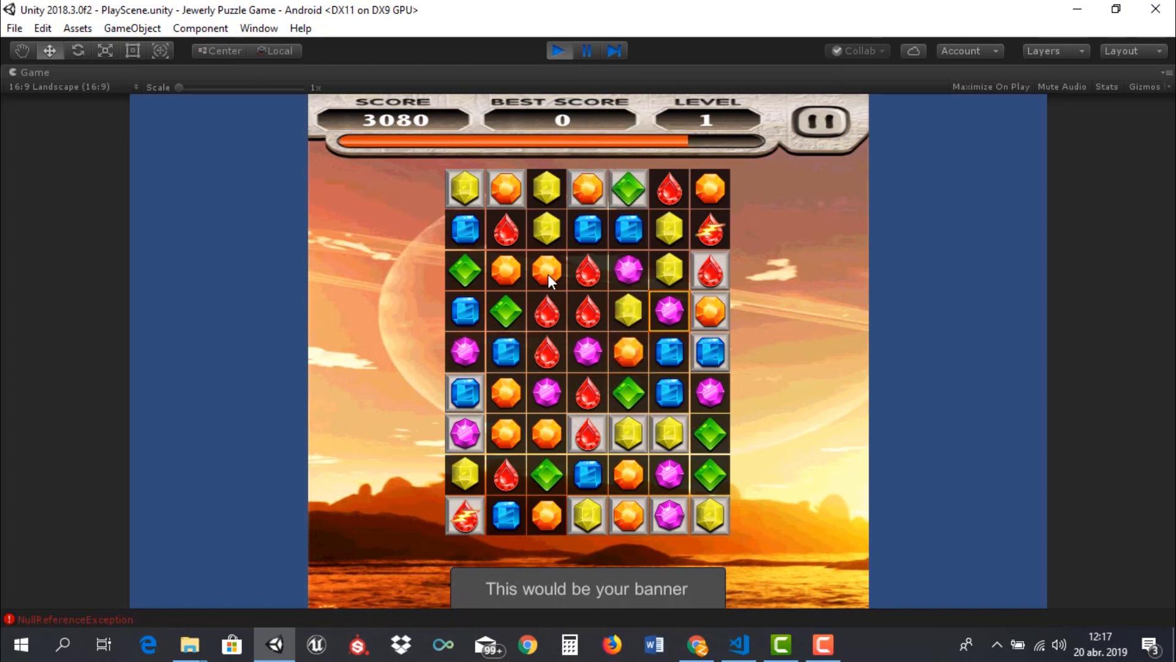
{"action": "left_click_drag", "start_coordinate": [548, 274], "coordinate": [576, 277]}
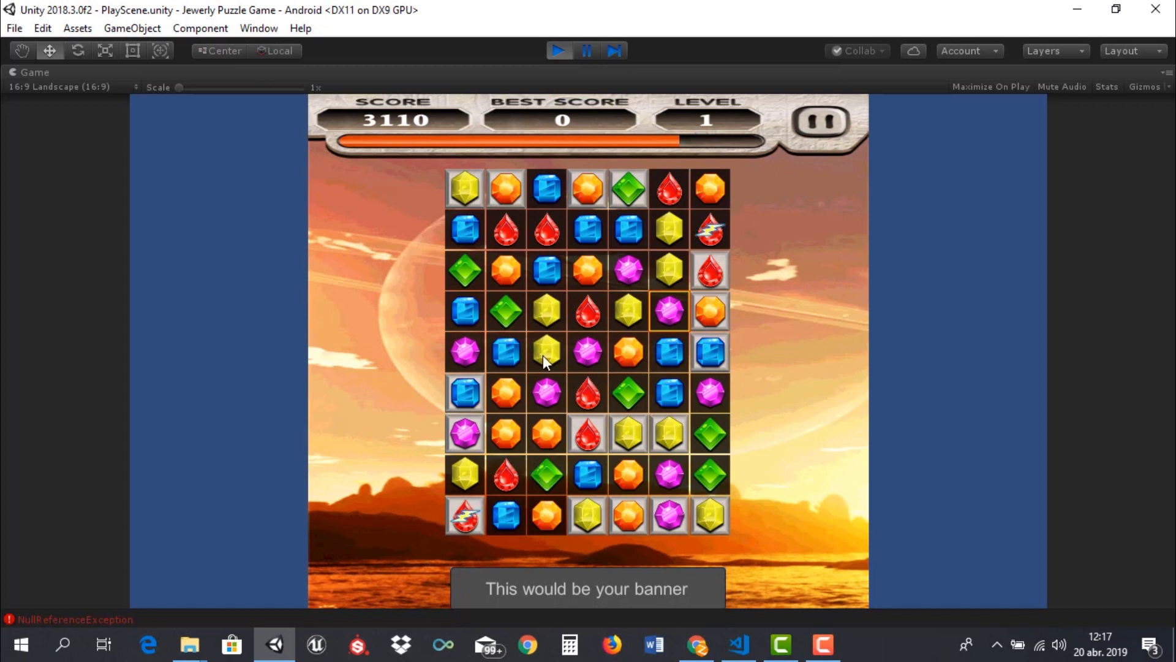
{"action": "left_click_drag", "start_coordinate": [509, 370], "coordinate": [467, 367]}
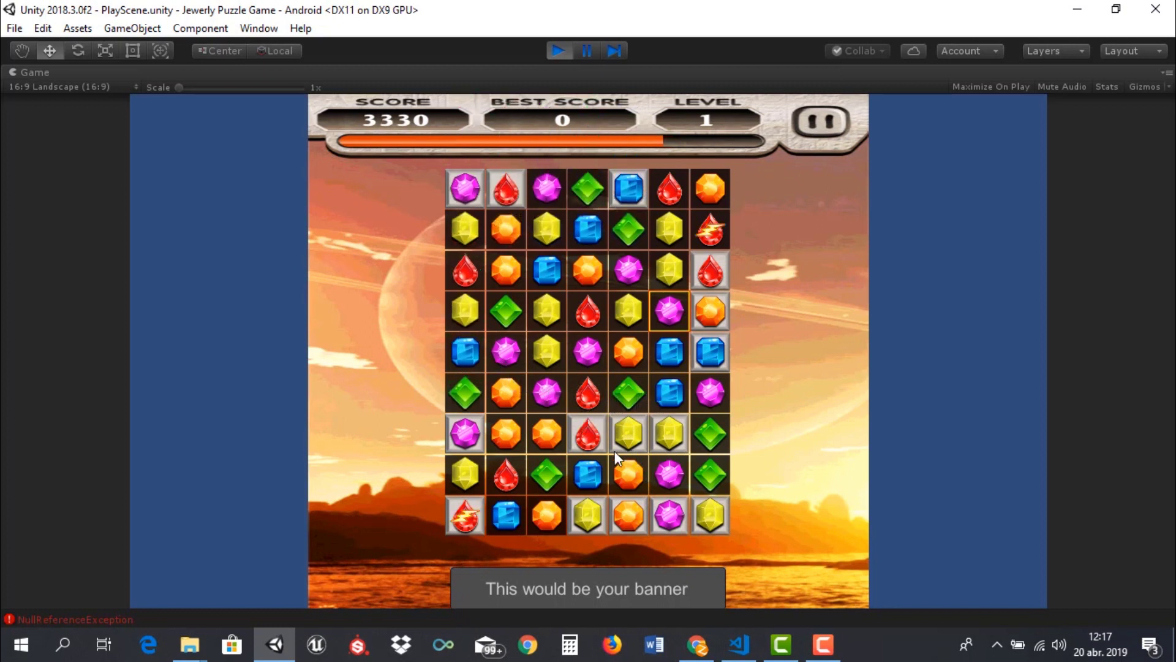
{"action": "left_click_drag", "start_coordinate": [546, 351], "coordinate": [545, 392]}
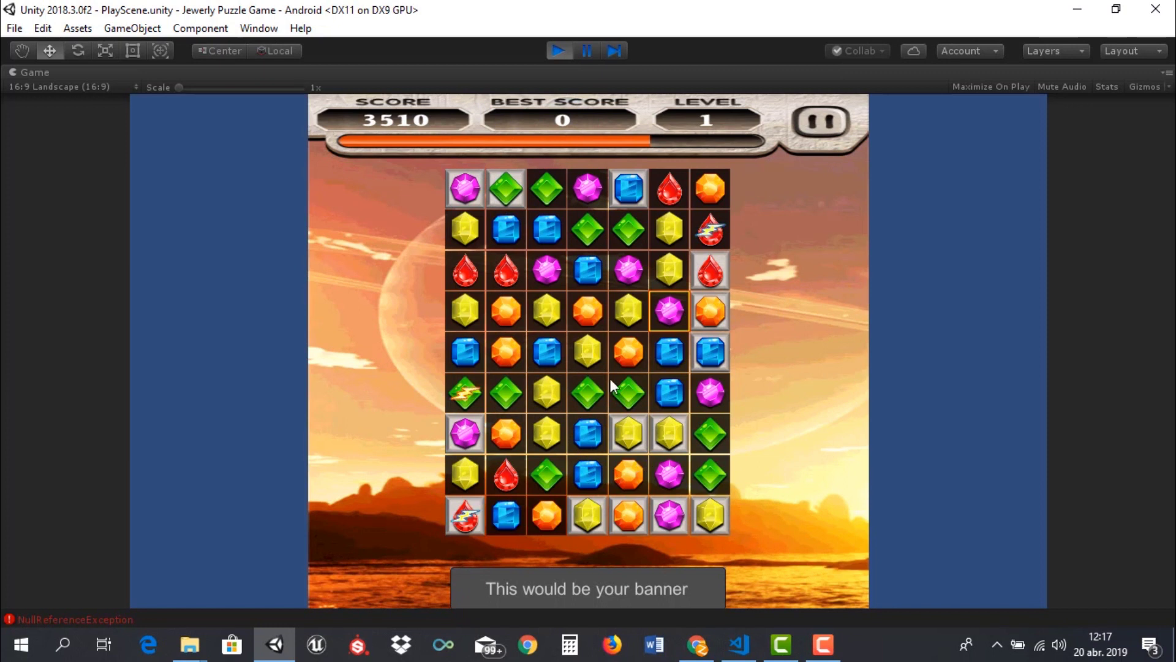
{"action": "mouse_move", "coordinate": [592, 391]}
{"action": "left_mouse_down"}
{"action": "mouse_move", "coordinate": [555, 393]}
{"action": "mouse_move", "coordinate": [591, 394]}
{"action": "left_mouse_up"}
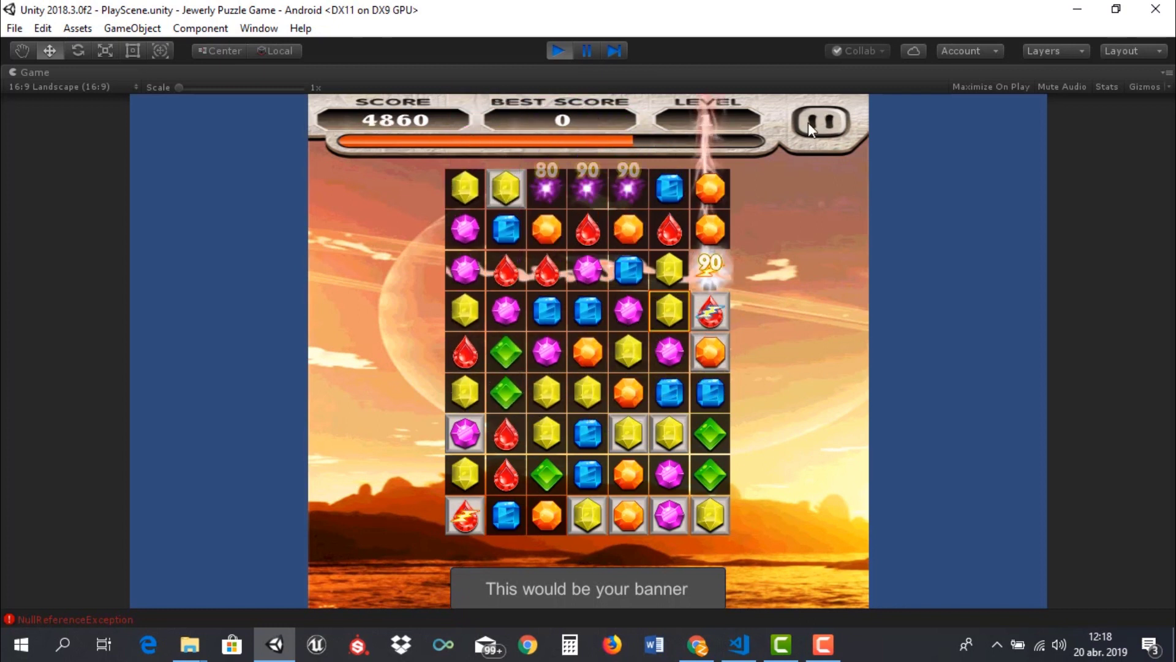
Make a yellow match, restart level 1 from the pause menu, then quit to the map
{"action": "left_click", "coordinate": [824, 124]}
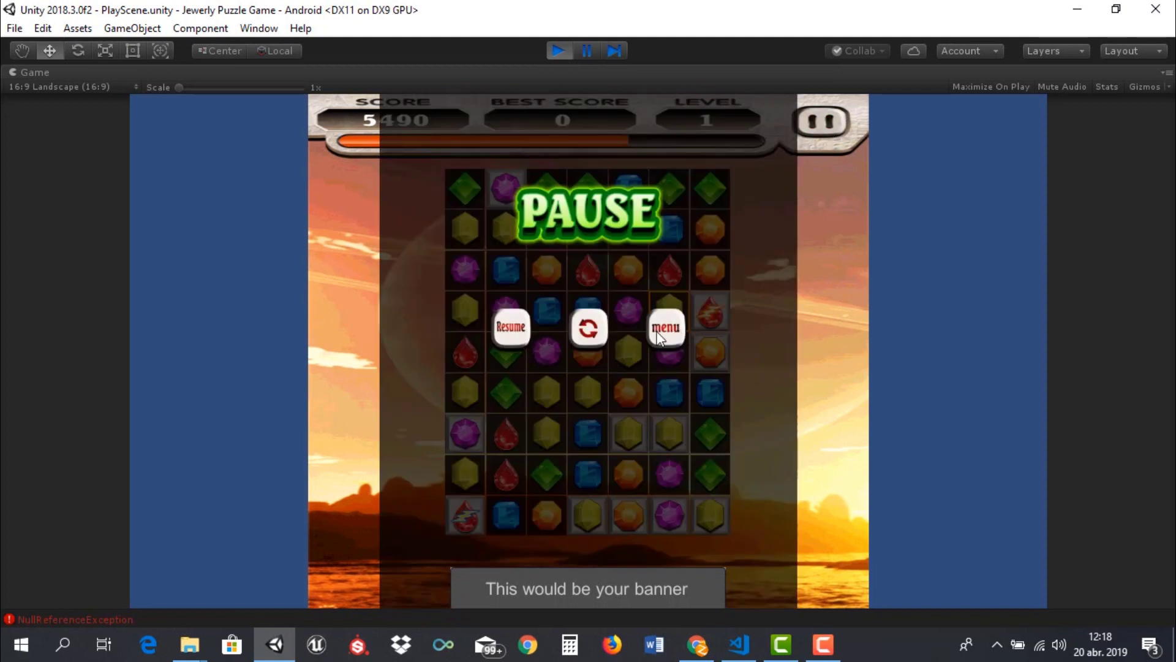
{"action": "left_click", "coordinate": [509, 331]}
{"action": "left_click_drag", "start_coordinate": [466, 392], "coordinate": [487, 391]}
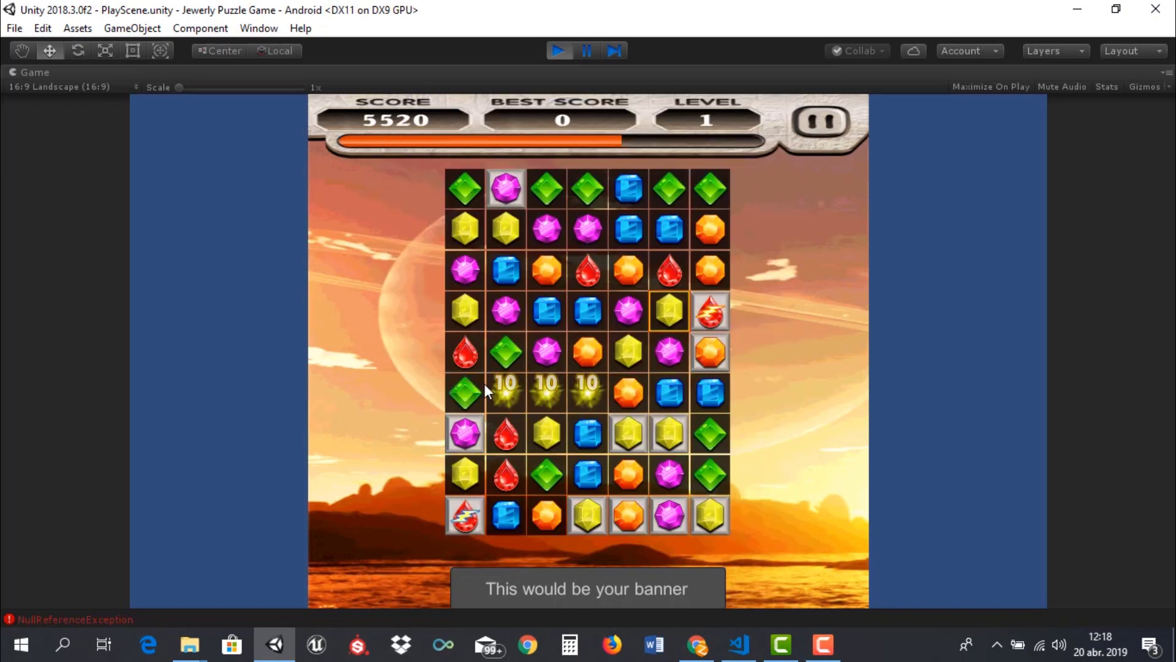
{"action": "left_click", "coordinate": [816, 125]}
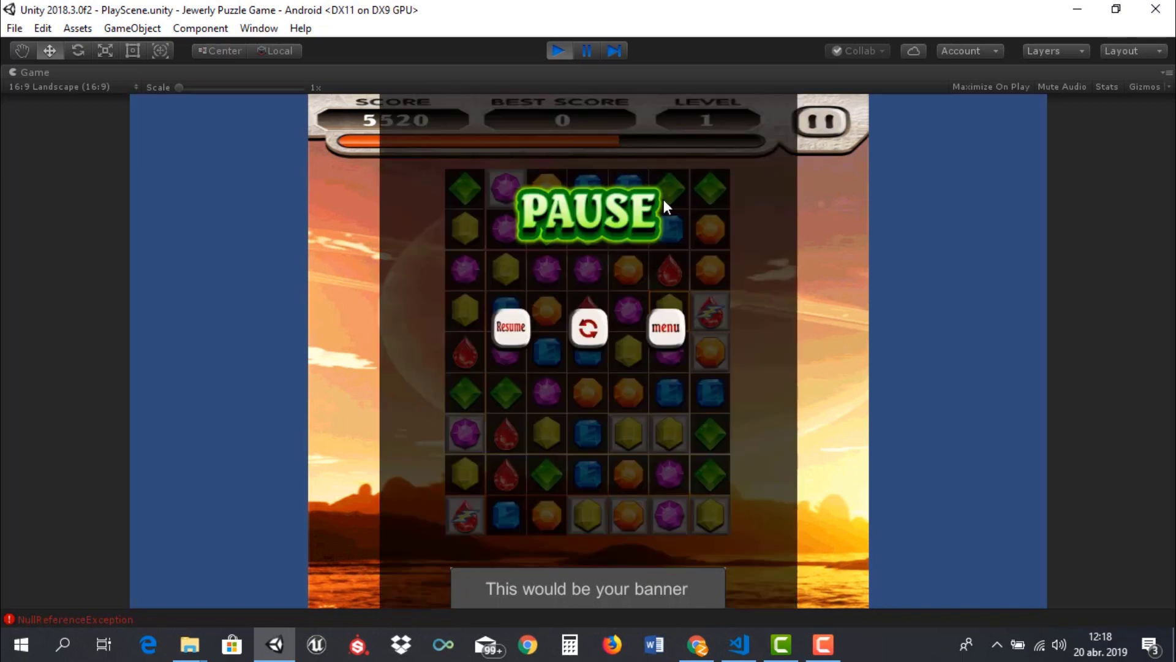
{"action": "left_click", "coordinate": [586, 331]}
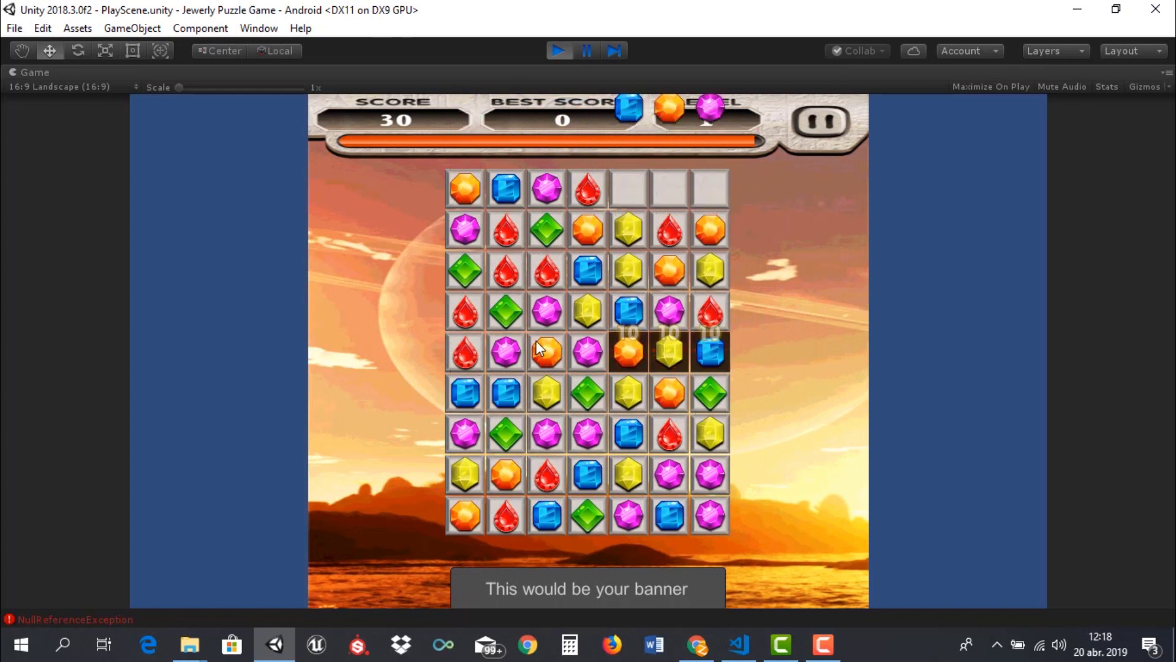
{"action": "left_click", "coordinate": [804, 124]}
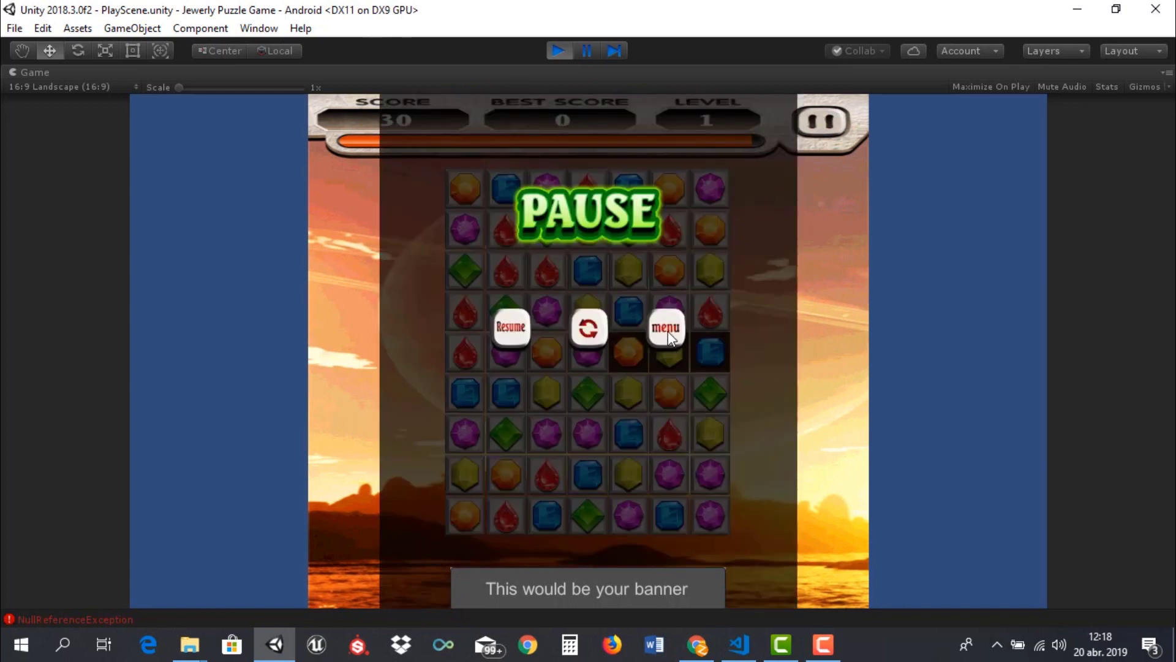
{"action": "left_click", "coordinate": [669, 336]}
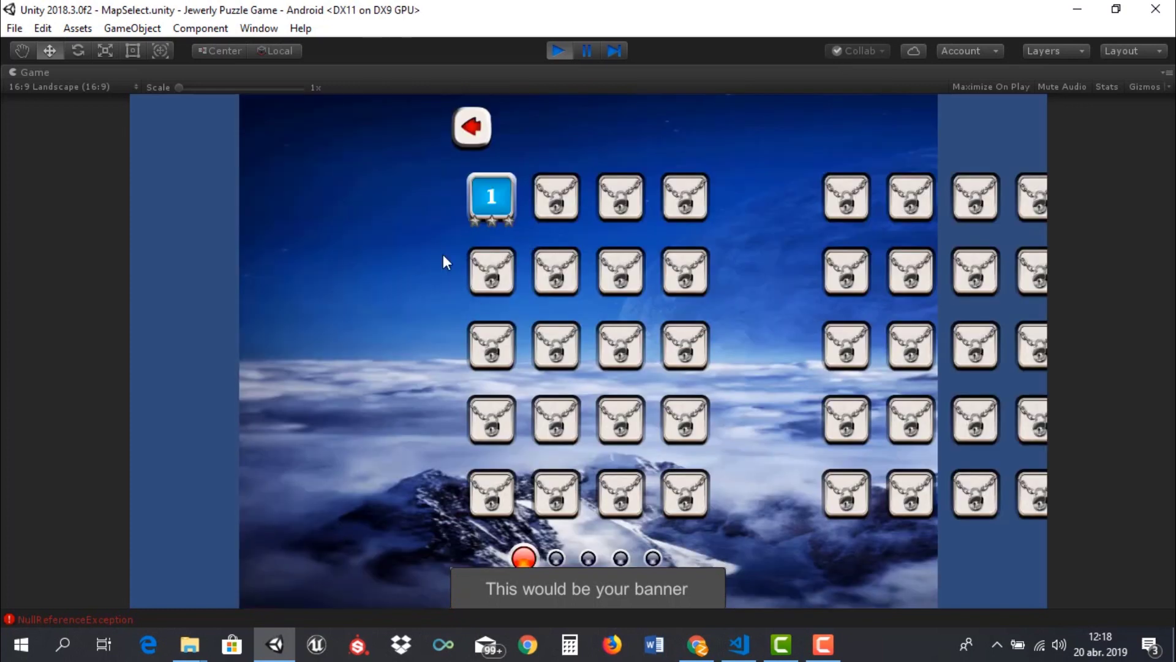
Back out twice to the home screen and start a CLASSIC game
{"action": "left_click", "coordinate": [472, 141]}
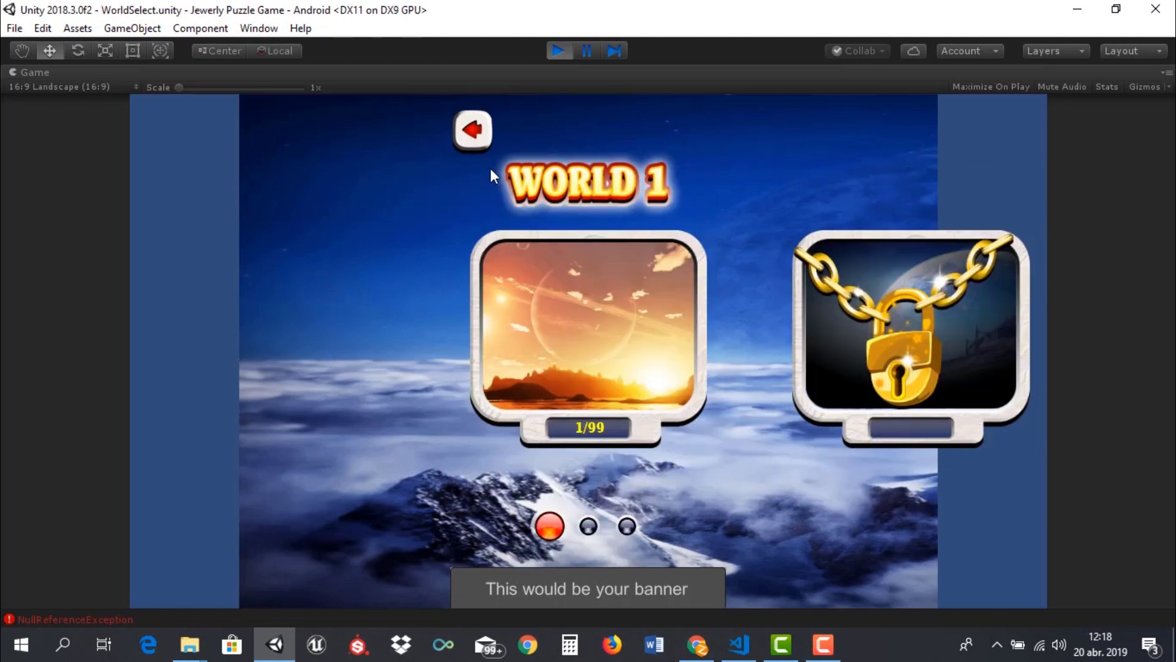
{"action": "left_click", "coordinate": [473, 140]}
{"action": "left_click", "coordinate": [675, 237]}
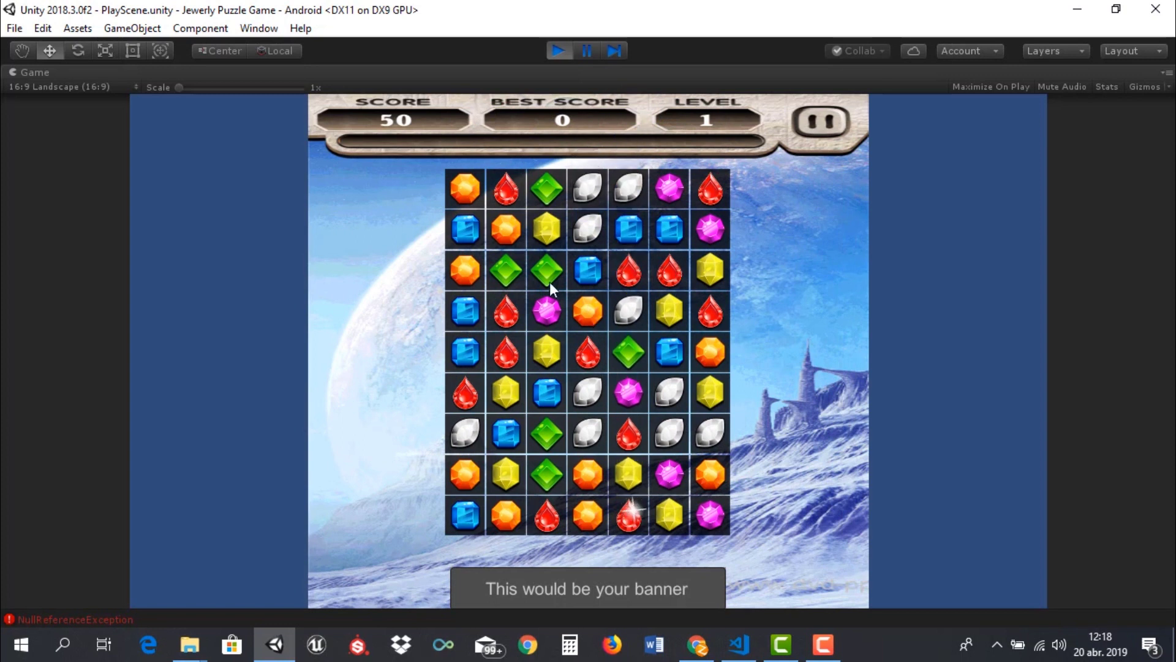
Swap gems into blue, green, red and orange matches to reach 410, then pause
{"action": "left_click_drag", "start_coordinate": [589, 231], "coordinate": [588, 270]}
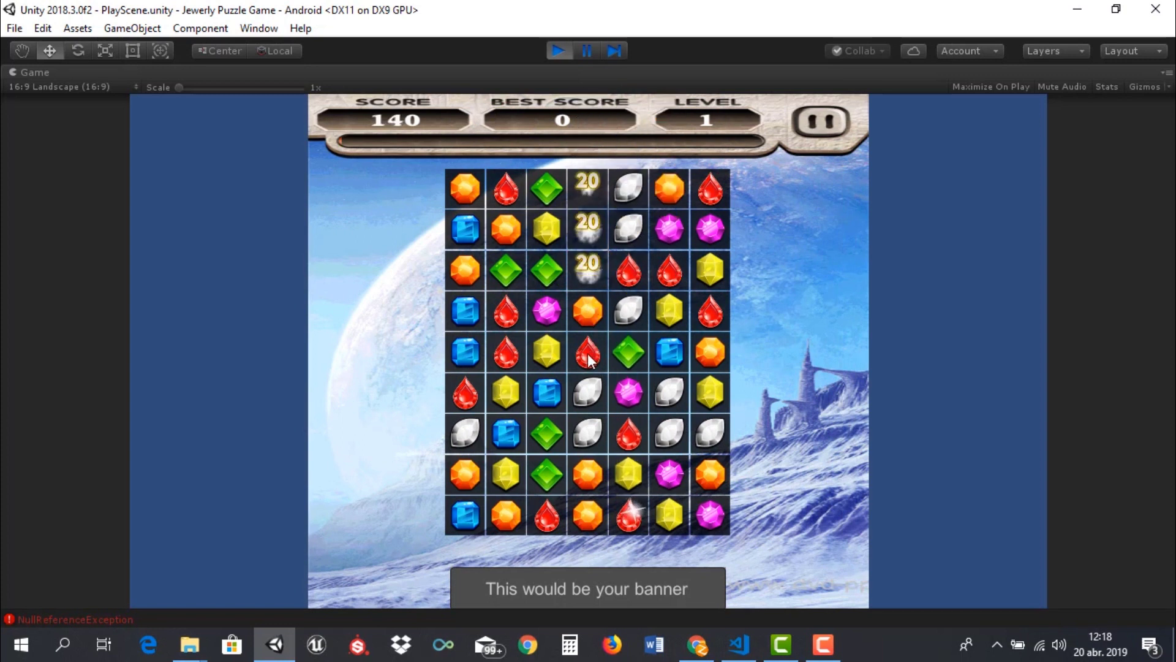
{"action": "left_click", "coordinate": [589, 270]}
{"action": "left_click", "coordinate": [588, 228]}
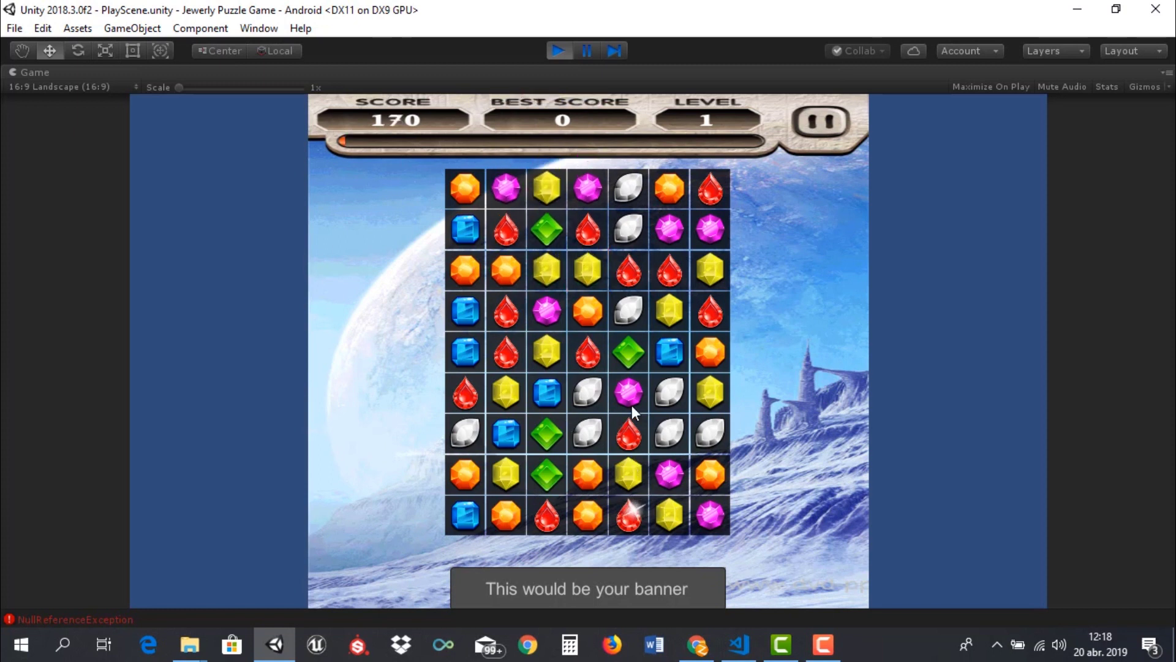
{"action": "left_click_drag", "start_coordinate": [605, 434], "coordinate": [628, 434]}
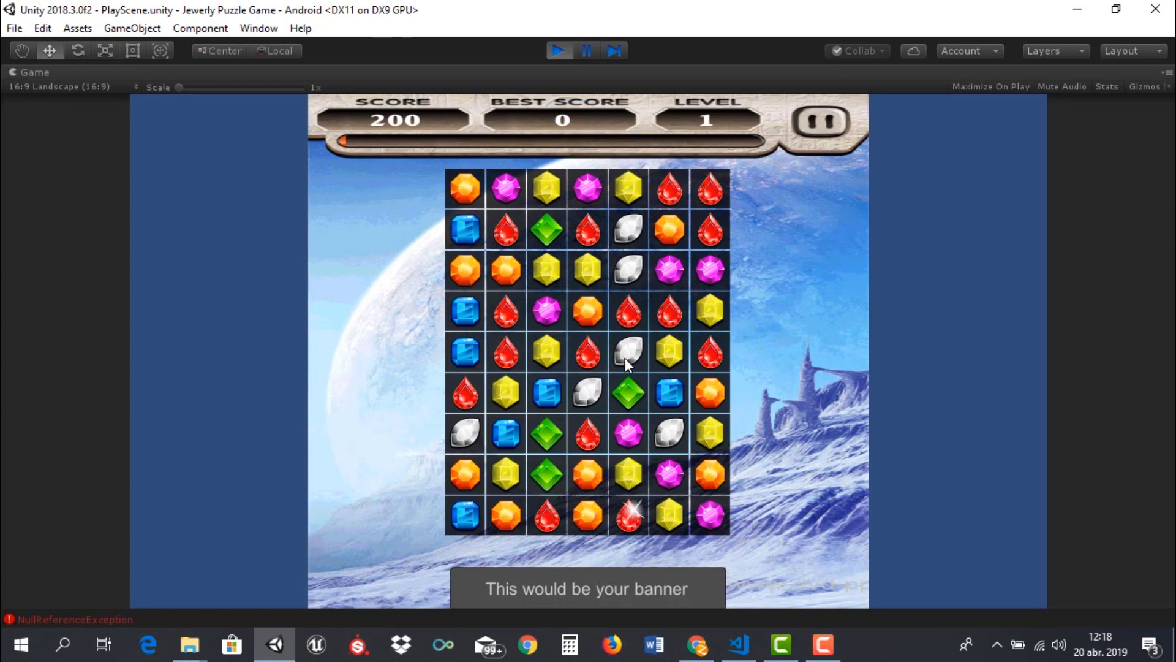
{"action": "left_click_drag", "start_coordinate": [582, 311], "coordinate": [590, 343]}
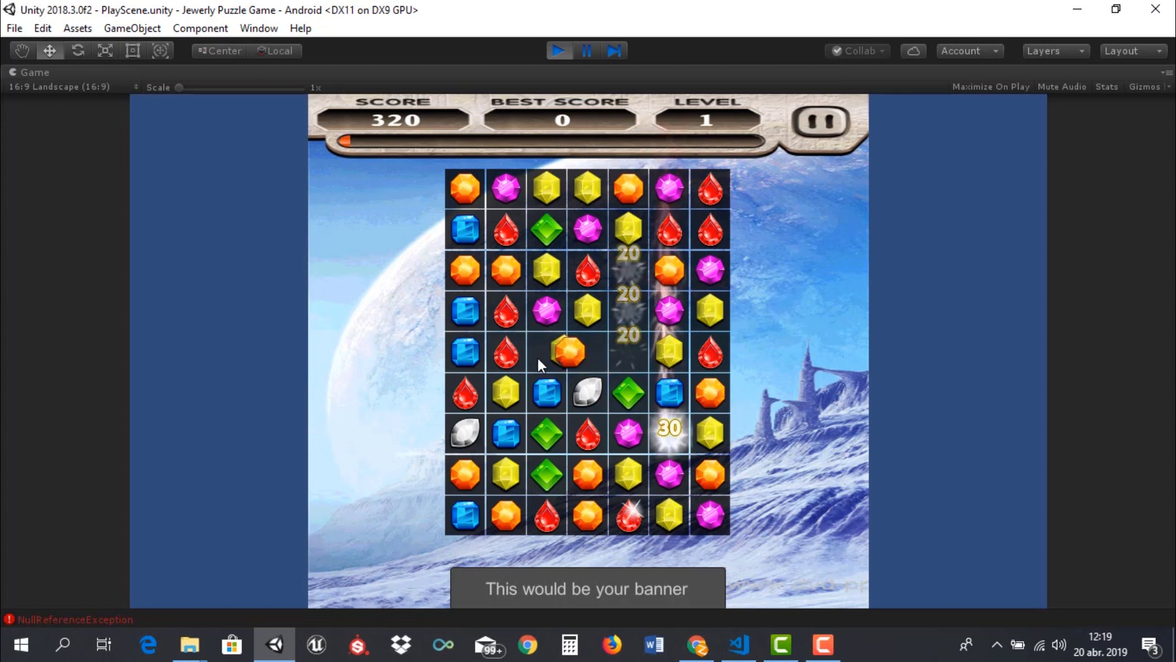
{"action": "left_click_drag", "start_coordinate": [594, 324], "coordinate": [590, 347]}
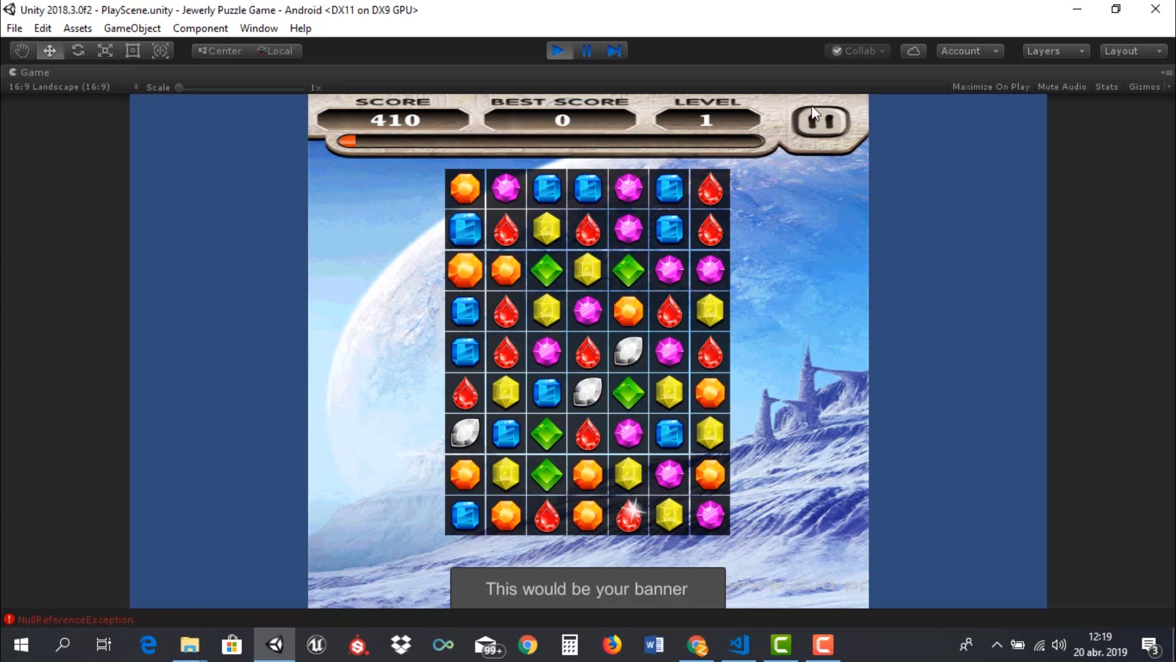
{"action": "left_click", "coordinate": [821, 121]}
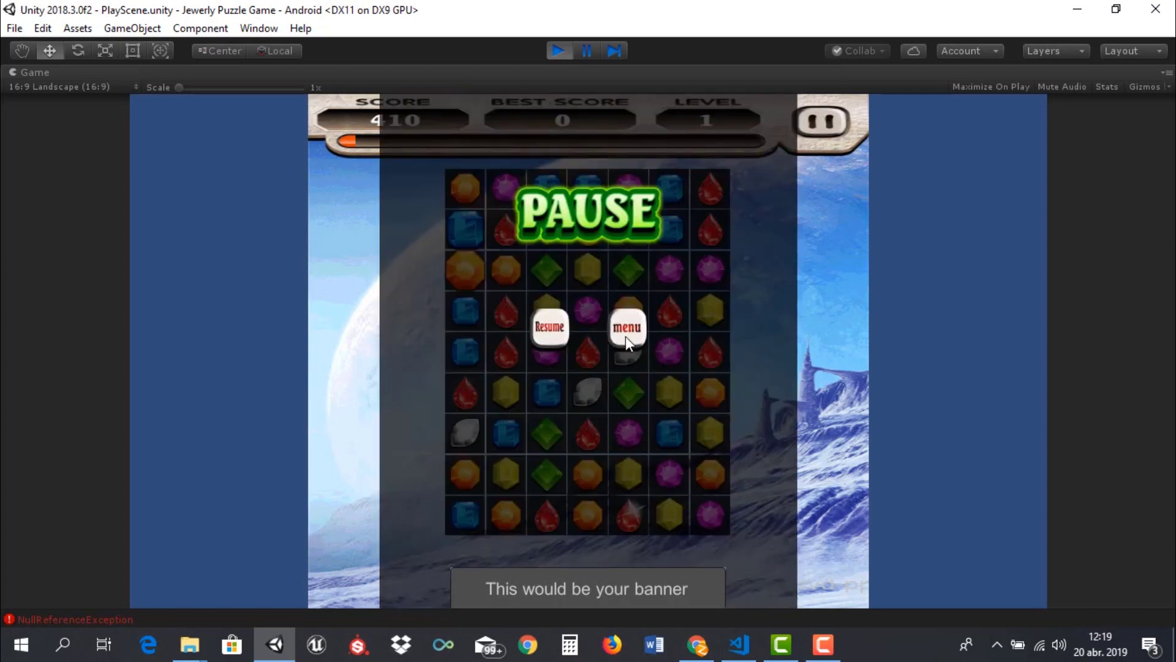
Quit the paused level to the home menu and turn off the Game view's Maximize
{"action": "left_click", "coordinate": [626, 331]}
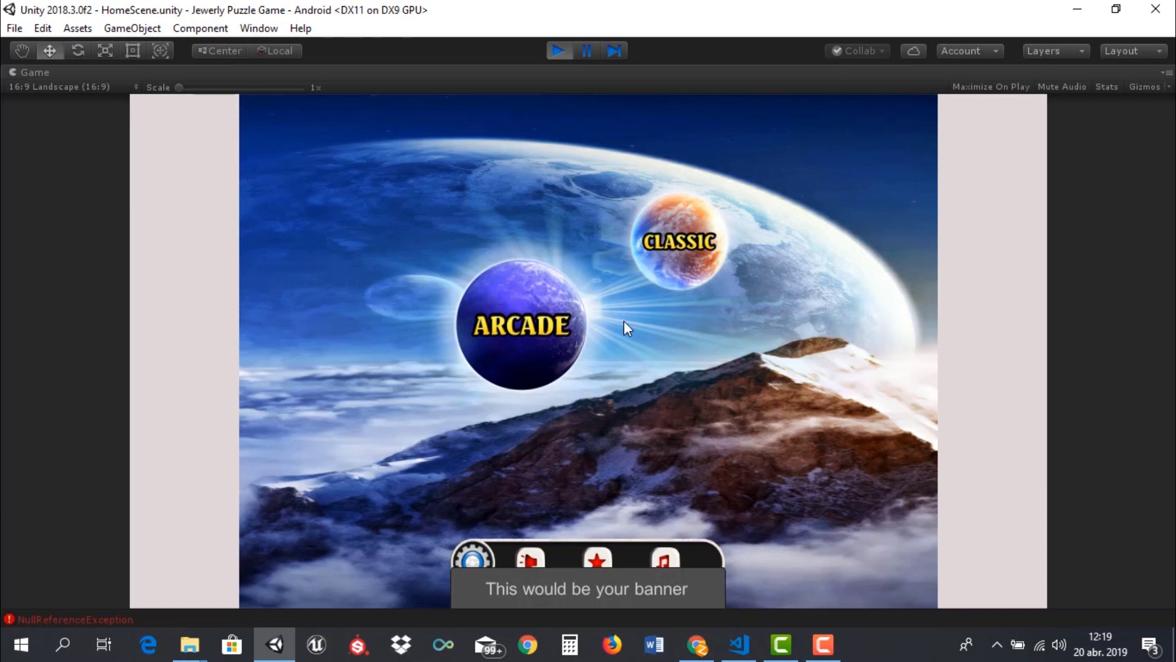
{"action": "left_click", "coordinate": [1167, 72]}
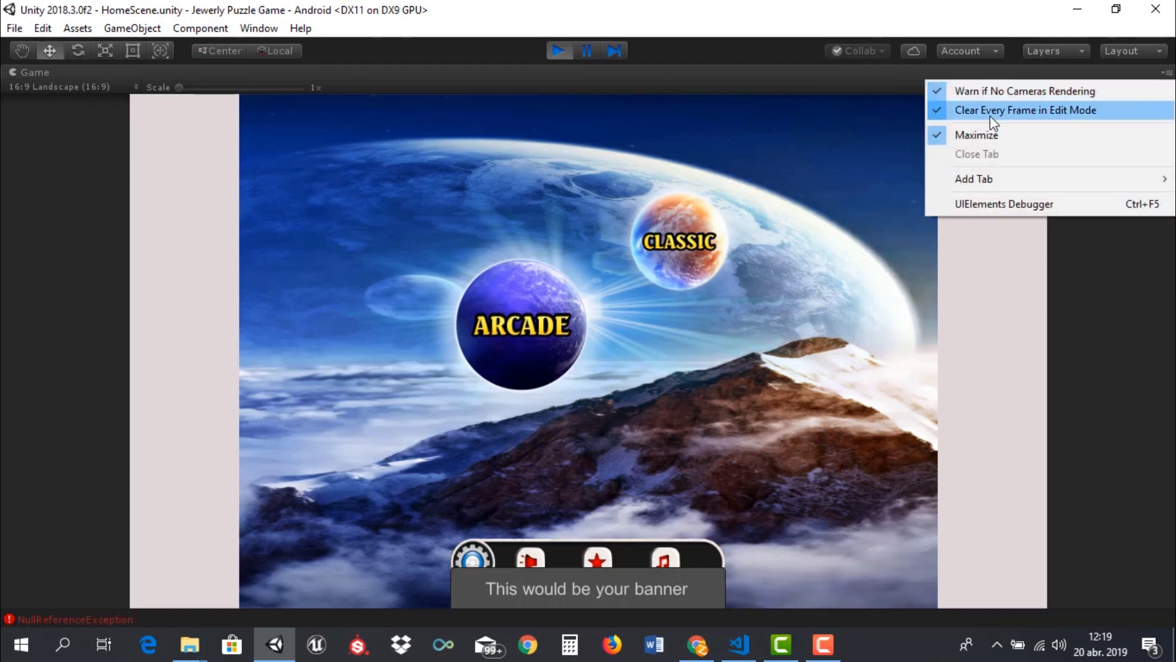
{"action": "left_click", "coordinate": [979, 134]}
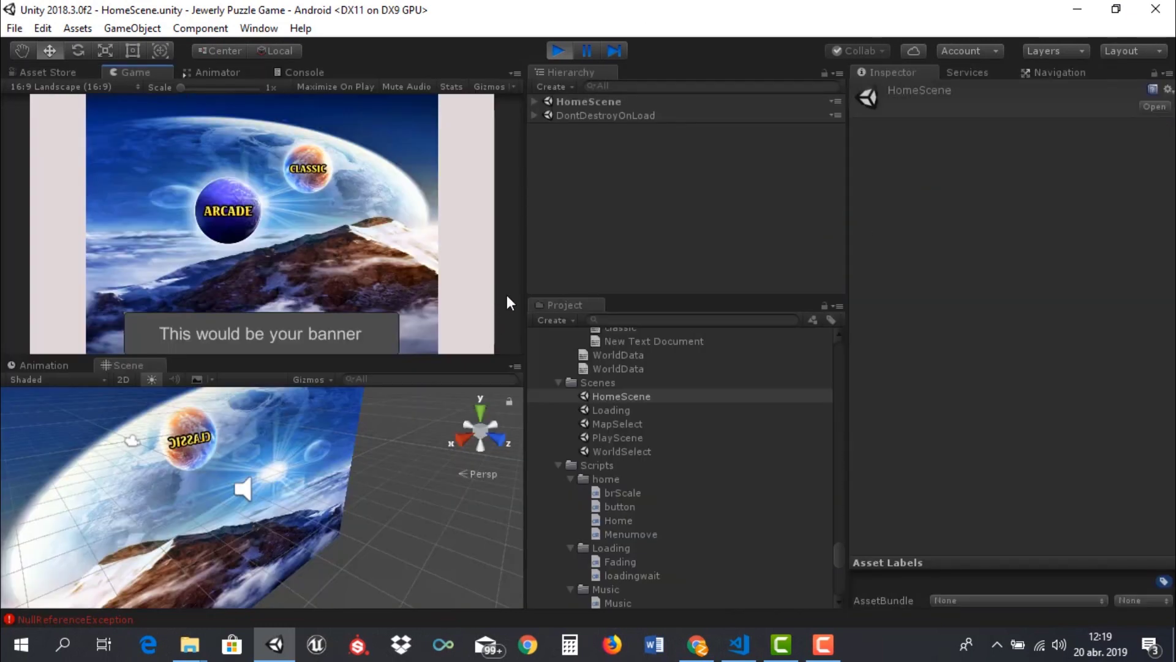
Check the Scenes In Build list under File > Build Settings, then stop play mode
{"action": "left_click", "coordinate": [14, 28]}
{"action": "left_click", "coordinate": [49, 197]}
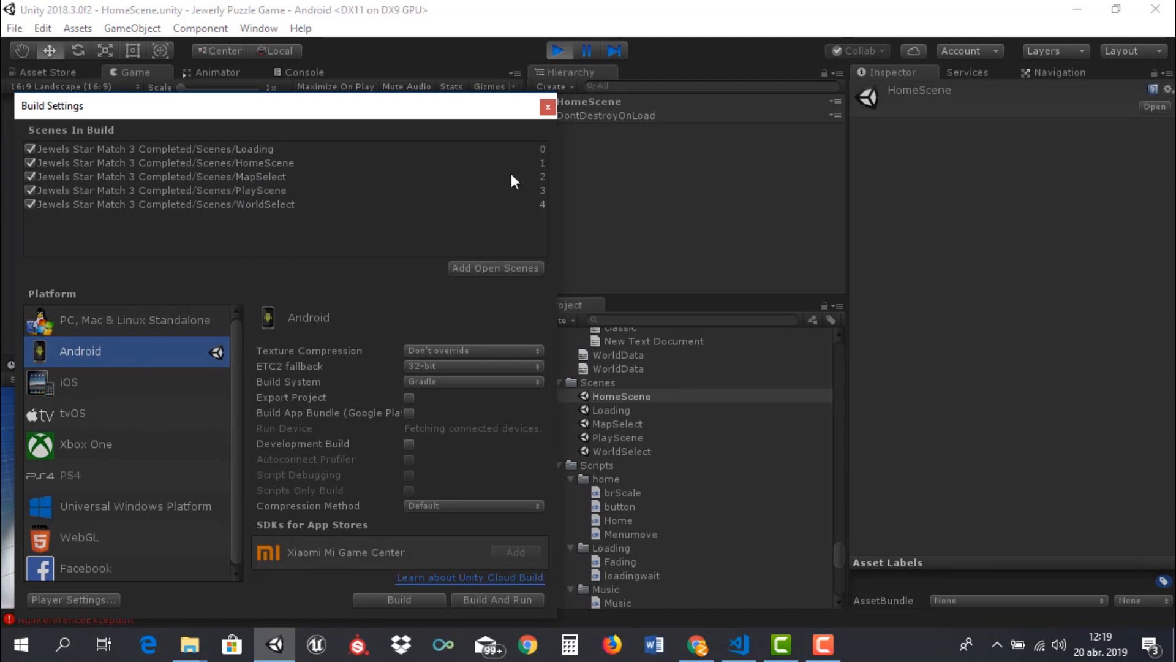
{"action": "left_click", "coordinate": [547, 108]}
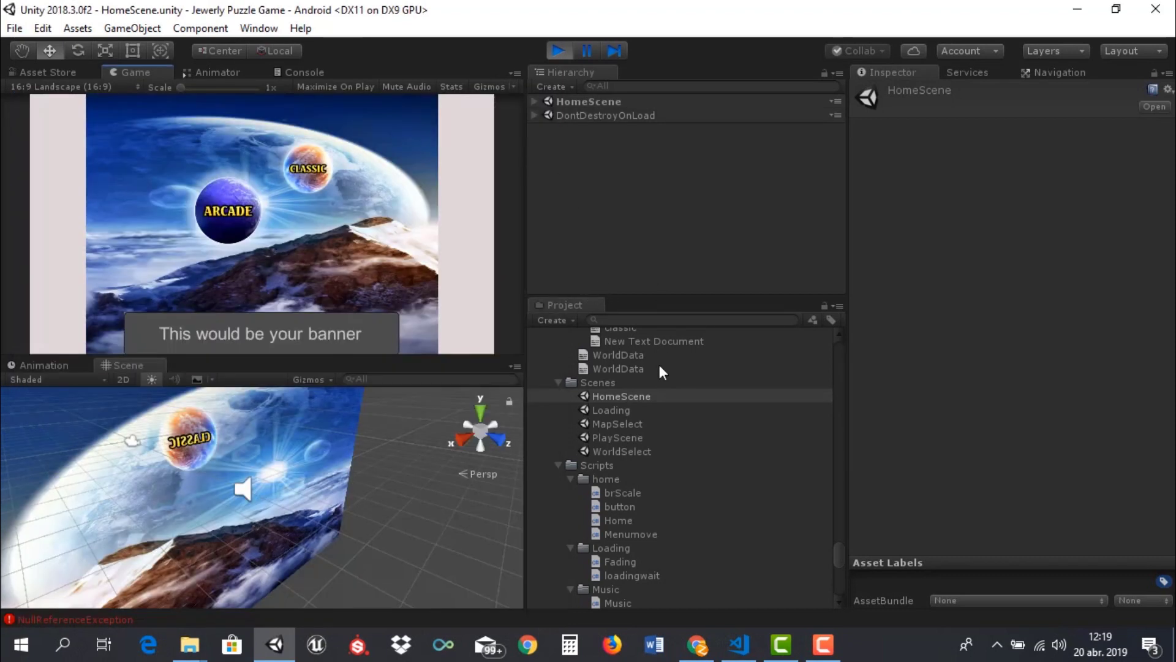
{"action": "scroll", "coordinate": [679, 456], "scroll_direction": "down", "scroll_amount": 5}
{"action": "scroll", "coordinate": [681, 465], "scroll_direction": "down", "scroll_amount": 5}
{"action": "scroll", "coordinate": [689, 481], "scroll_direction": "up", "scroll_amount": 3}
{"action": "scroll", "coordinate": [689, 480], "scroll_direction": "up", "scroll_amount": 5}
{"action": "scroll", "coordinate": [686, 479], "scroll_direction": "up", "scroll_amount": 3}
{"action": "scroll", "coordinate": [687, 476], "scroll_direction": "up", "scroll_amount": 5}
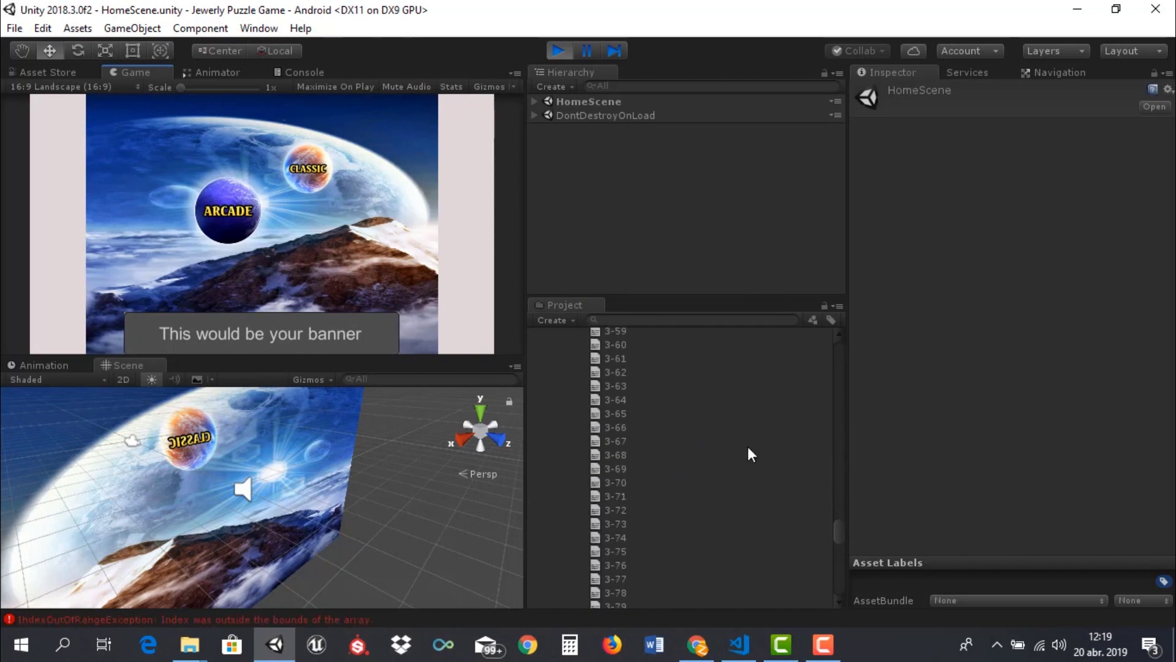
{"action": "left_click", "coordinate": [554, 51]}
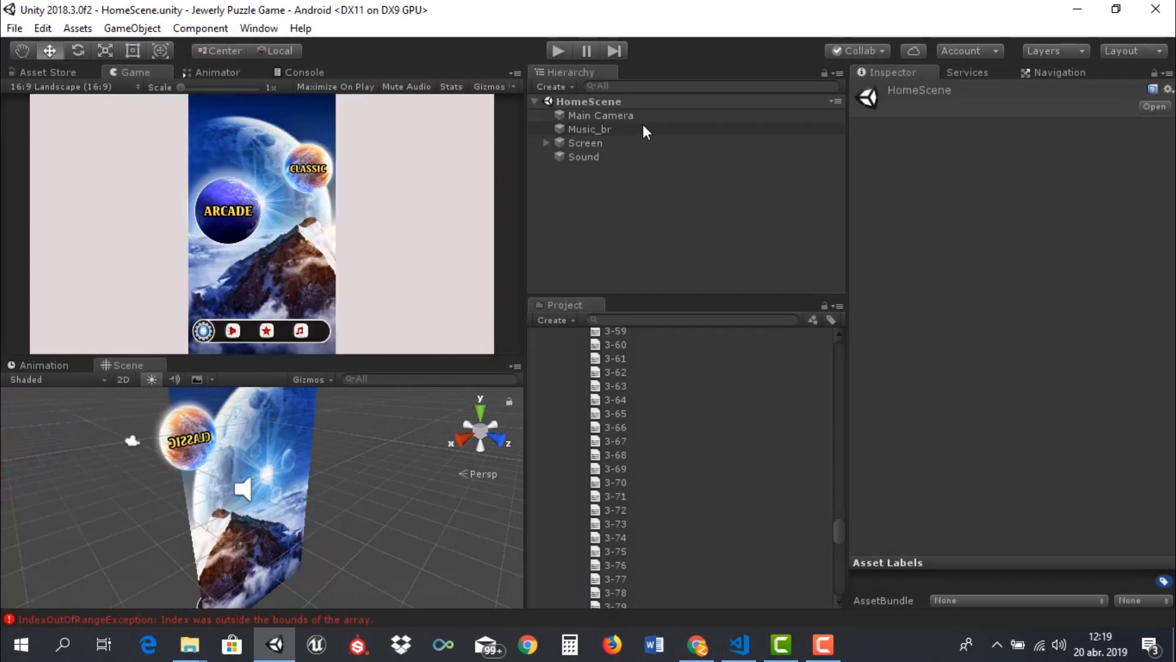
{"action": "scroll", "coordinate": [685, 505], "scroll_direction": "up", "scroll_amount": 10}
{"action": "scroll", "coordinate": [684, 501], "scroll_direction": "up", "scroll_amount": 5}
{"action": "scroll", "coordinate": [685, 499], "scroll_direction": "up", "scroll_amount": 5}
{"action": "left_click_drag", "start_coordinate": [837, 457], "coordinate": [831, 361]}
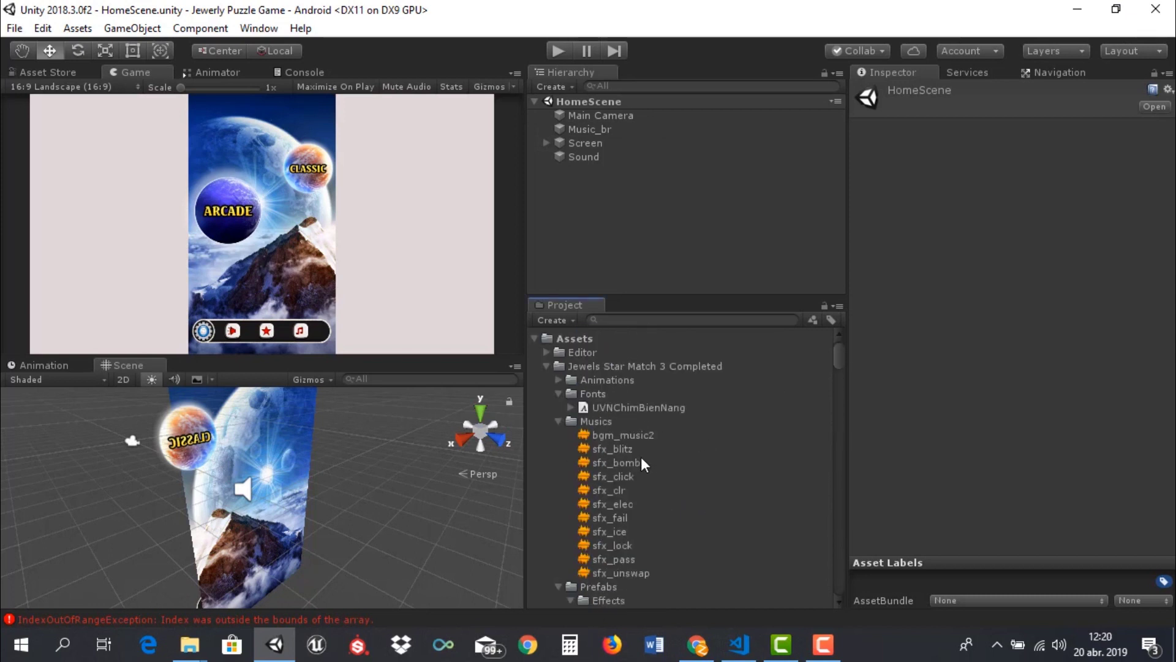
{"action": "scroll", "coordinate": [648, 429], "scroll_direction": "down", "scroll_amount": 3}
{"action": "scroll", "coordinate": [647, 432], "scroll_direction": "down", "scroll_amount": 4}
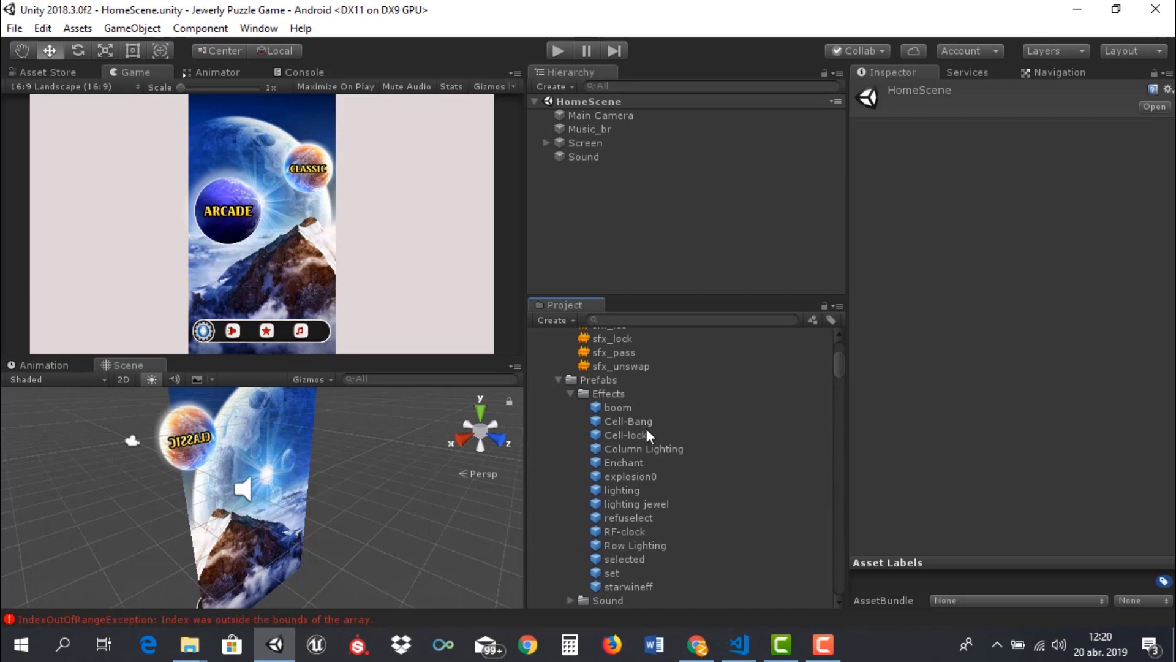
{"action": "scroll", "coordinate": [646, 432], "scroll_direction": "down", "scroll_amount": 3}
{"action": "scroll", "coordinate": [639, 431], "scroll_direction": "down", "scroll_amount": 3}
{"action": "scroll", "coordinate": [639, 432], "scroll_direction": "down", "scroll_amount": 3}
{"action": "scroll", "coordinate": [646, 430], "scroll_direction": "down", "scroll_amount": 5}
{"action": "scroll", "coordinate": [648, 429], "scroll_direction": "down", "scroll_amount": 5}
{"action": "scroll", "coordinate": [648, 429], "scroll_direction": "down", "scroll_amount": 5}
{"action": "scroll", "coordinate": [648, 429], "scroll_direction": "down", "scroll_amount": 5}
{"action": "scroll", "coordinate": [648, 429], "scroll_direction": "down", "scroll_amount": 5}
{"action": "scroll", "coordinate": [651, 428], "scroll_direction": "down", "scroll_amount": 5}
{"action": "scroll", "coordinate": [653, 430], "scroll_direction": "down", "scroll_amount": 5}
{"action": "scroll", "coordinate": [653, 431], "scroll_direction": "down", "scroll_amount": 5}
{"action": "scroll", "coordinate": [654, 432], "scroll_direction": "down", "scroll_amount": 5}
{"action": "scroll", "coordinate": [653, 431], "scroll_direction": "down", "scroll_amount": 5}
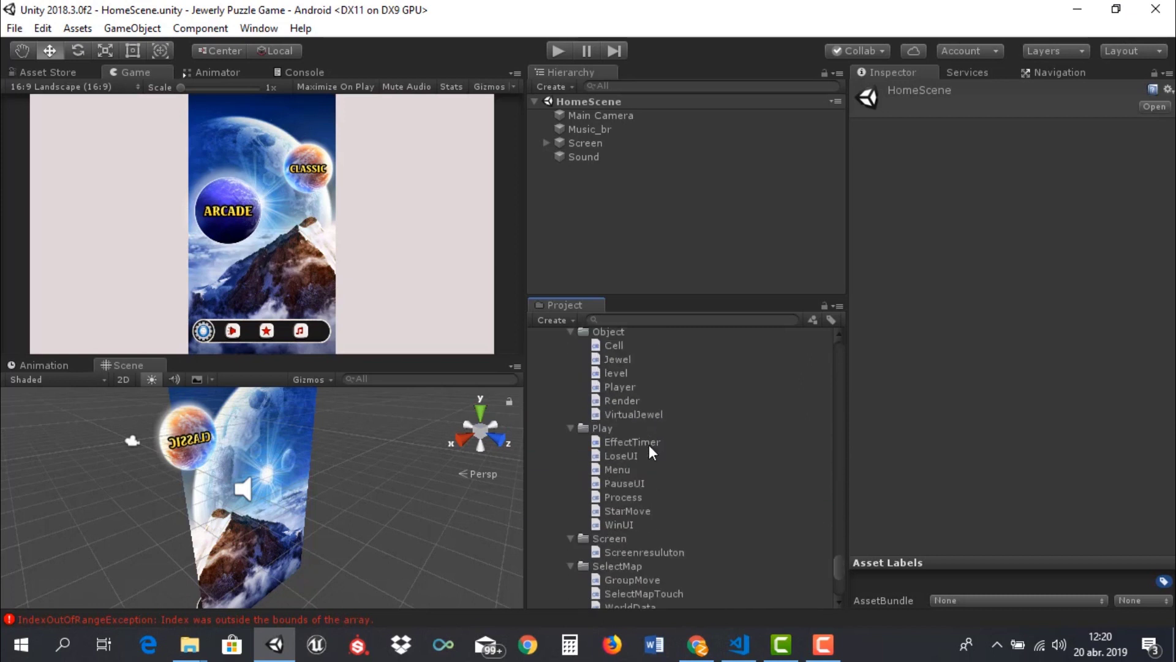